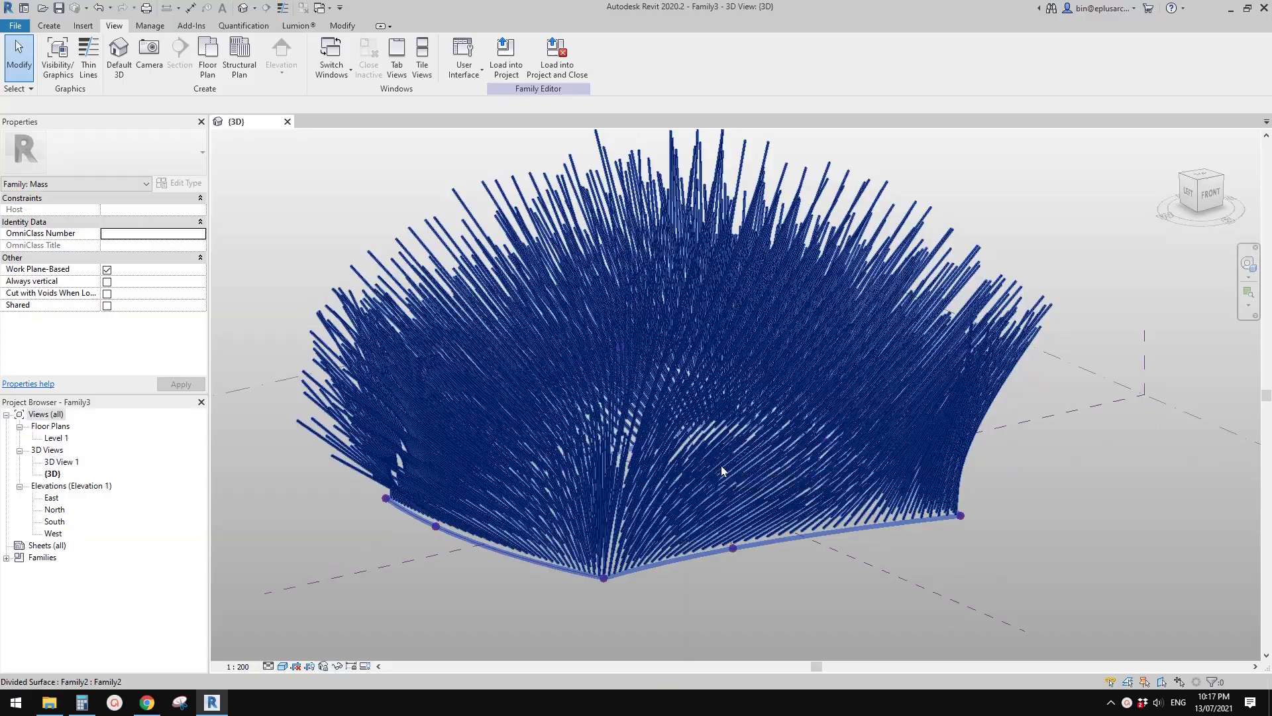
Close the spiked panel mass family
middle_click_drag(722, 466, 709, 473, "shift")
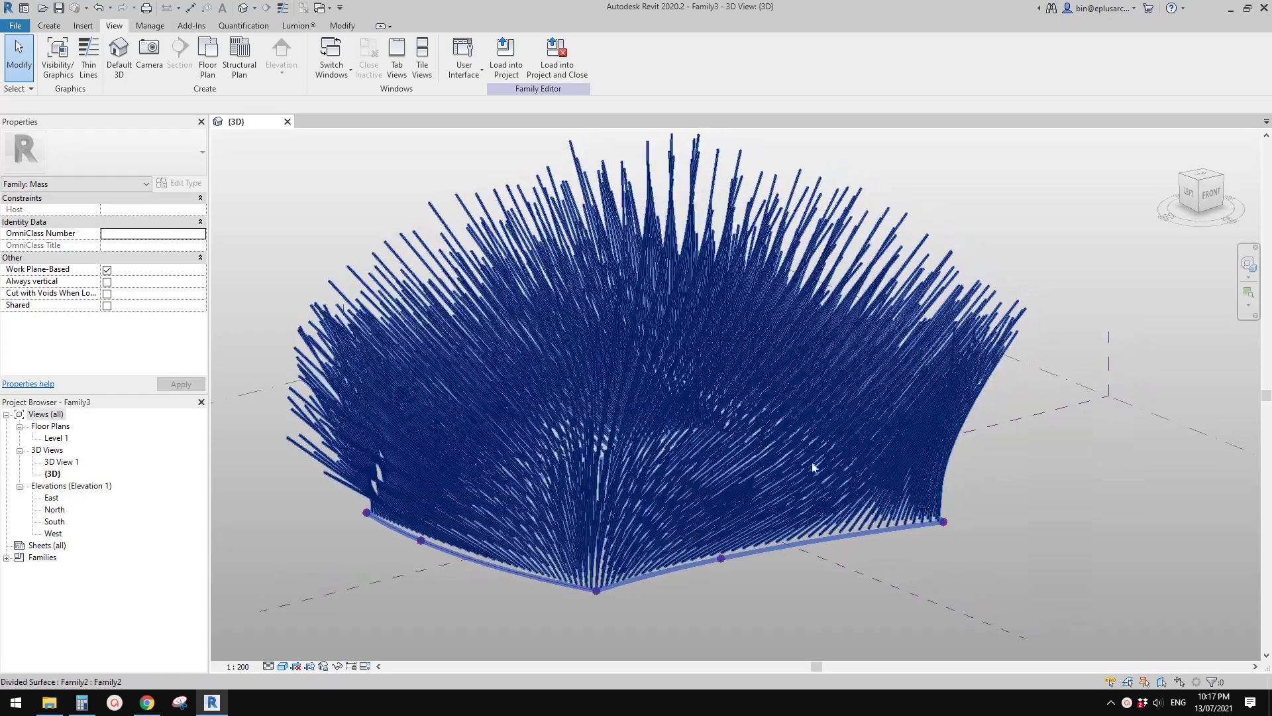
middle_click_drag(814, 467, 815, 402, "shift")
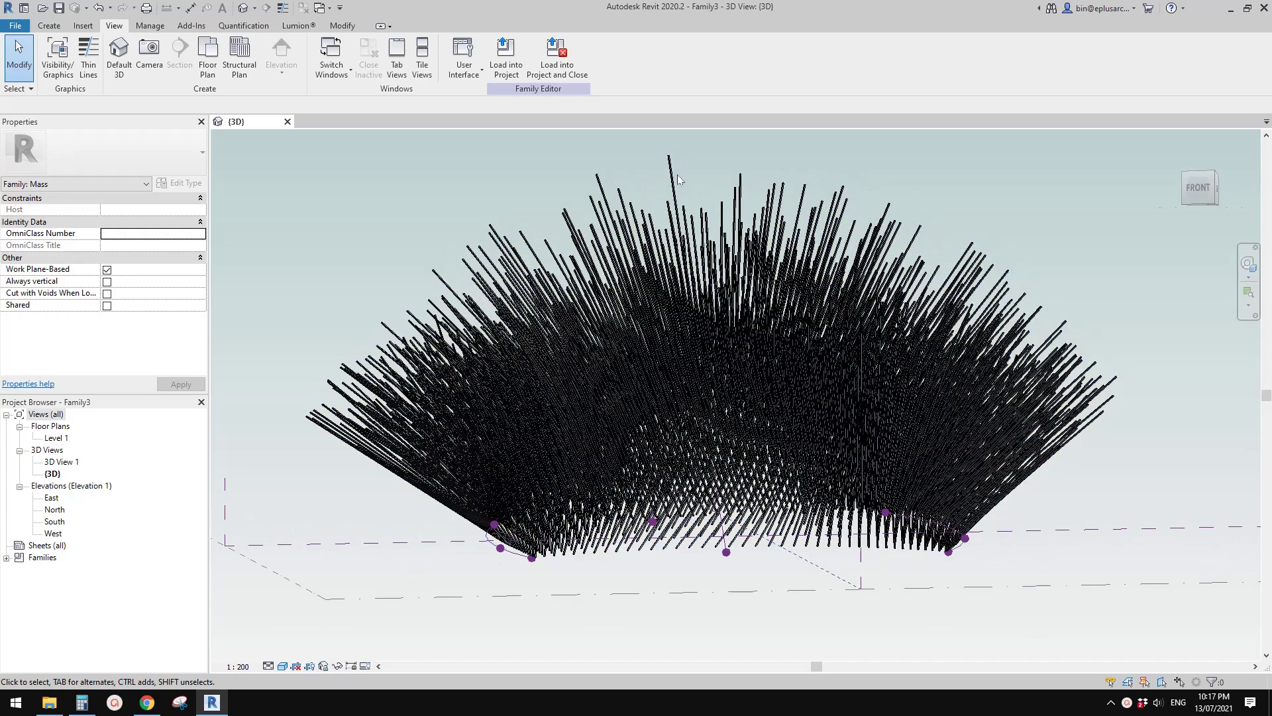
left_click(873, 244)
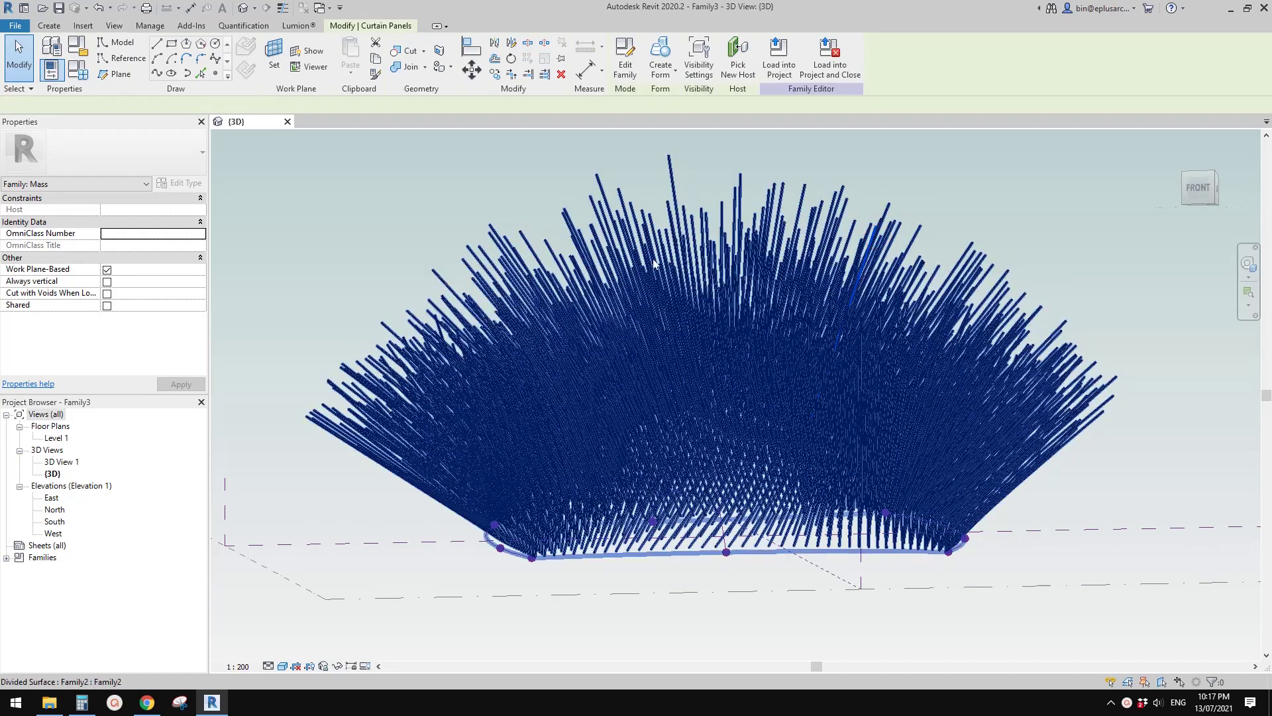
middle_click_drag(654, 263, 769, 438, "shift")
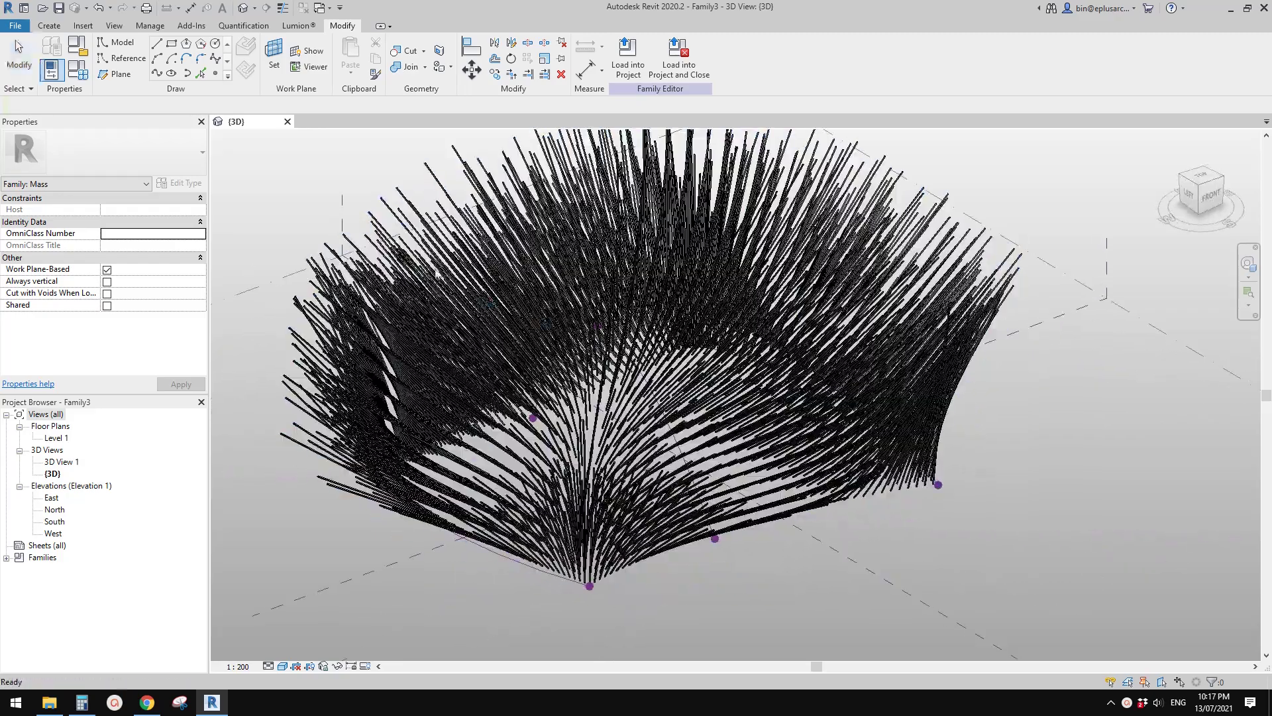
middle_click_drag(296, 190, 316, 156, "shift")
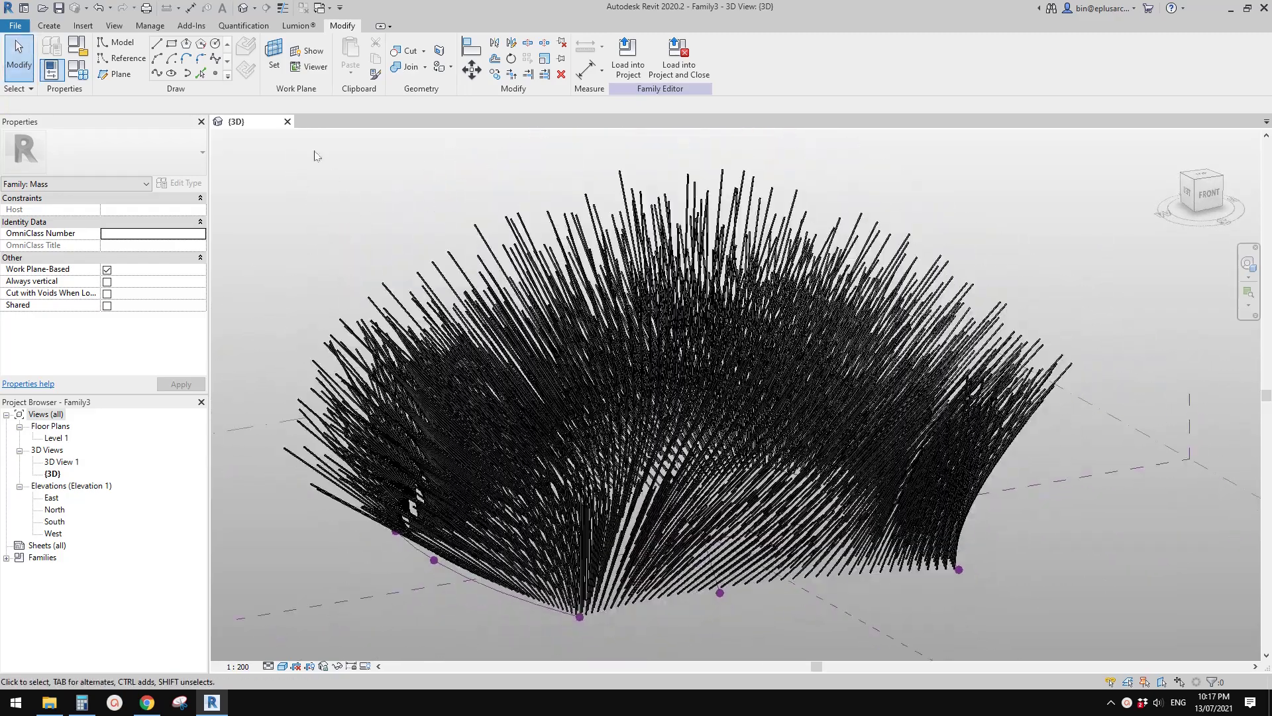
left_click(288, 121)
left_click(663, 349)
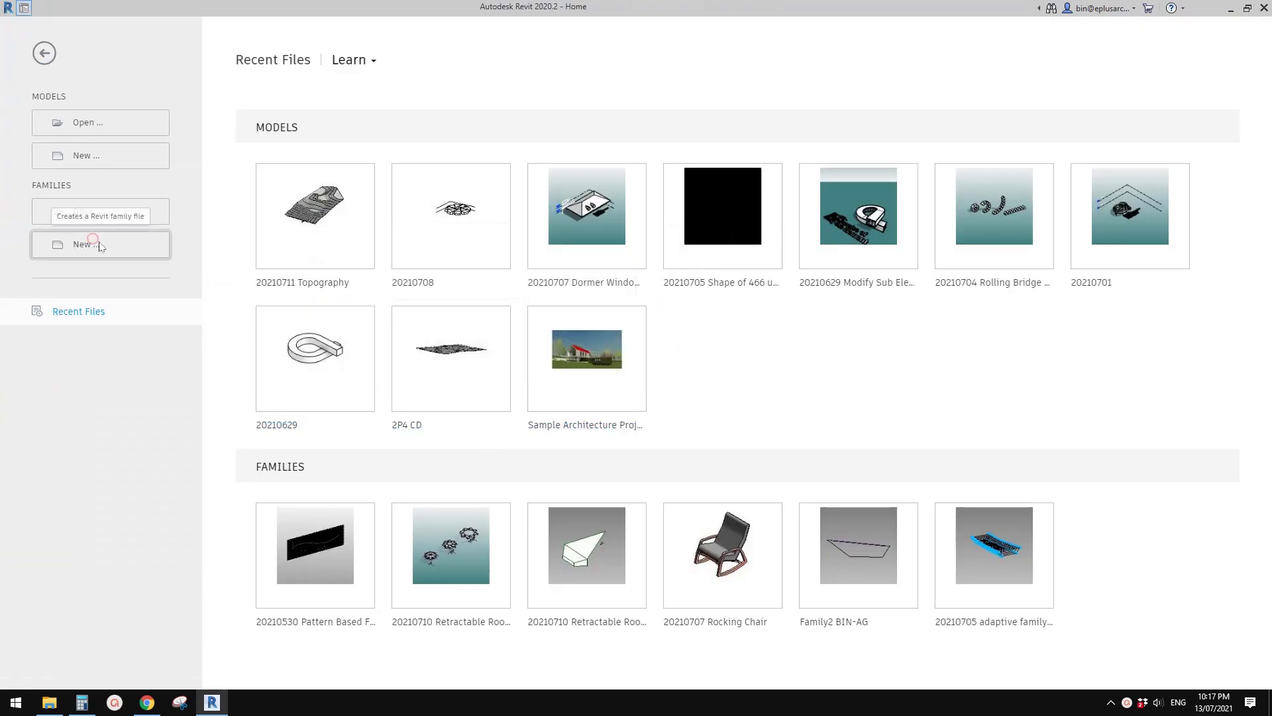
Create a new family from the template Metric Curtain Panel Pattern Based.rft
left_click(98, 245)
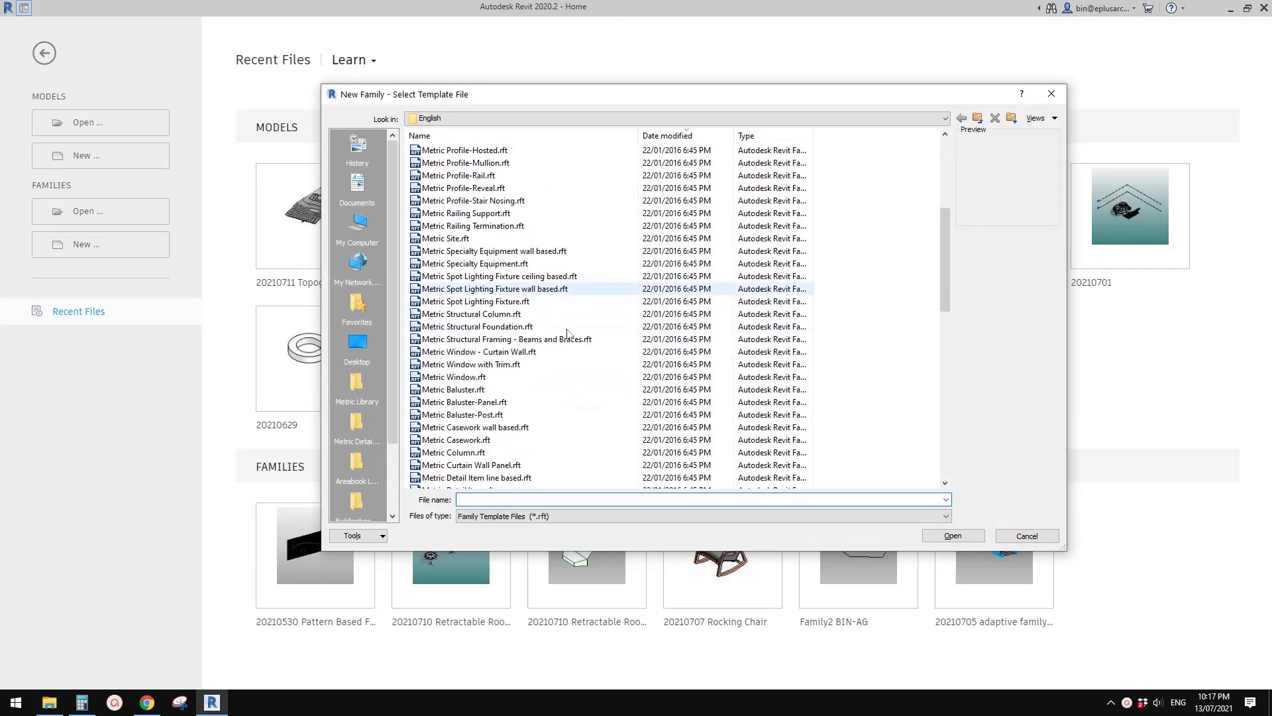
scroll(567, 333, "down", 10)
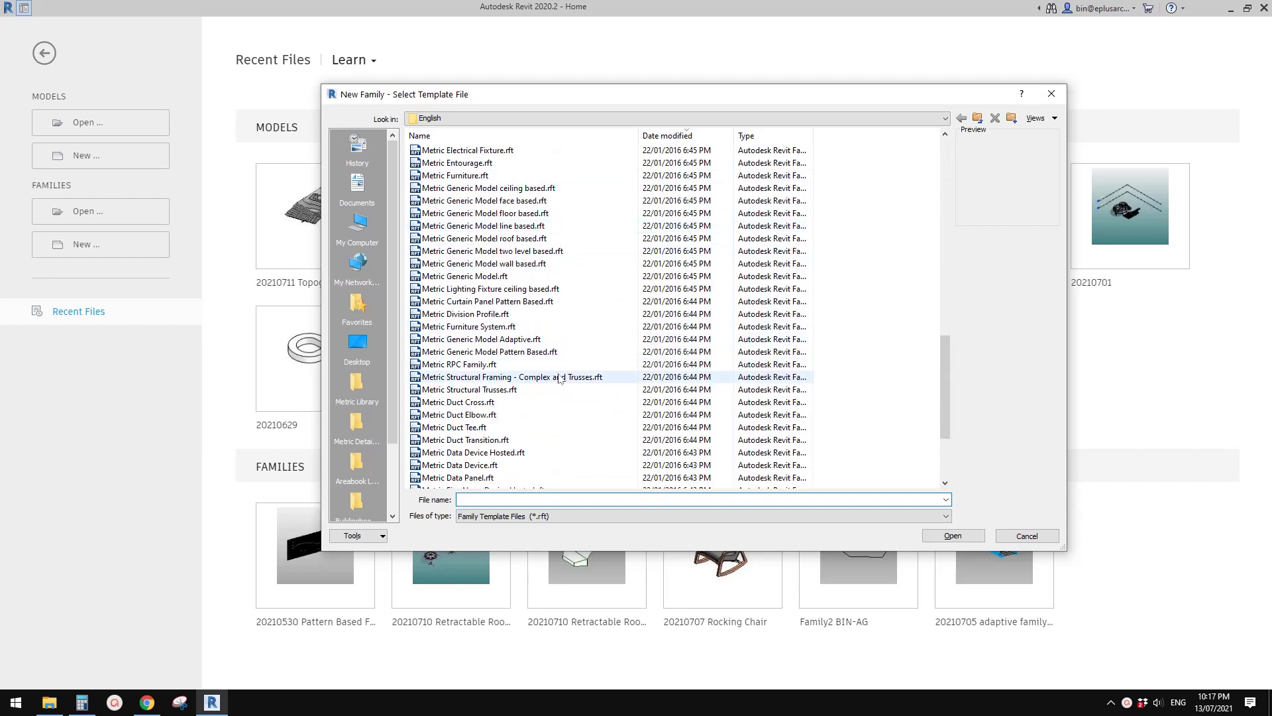
scroll(559, 379, "down", 3)
scroll(540, 391, "up", 2)
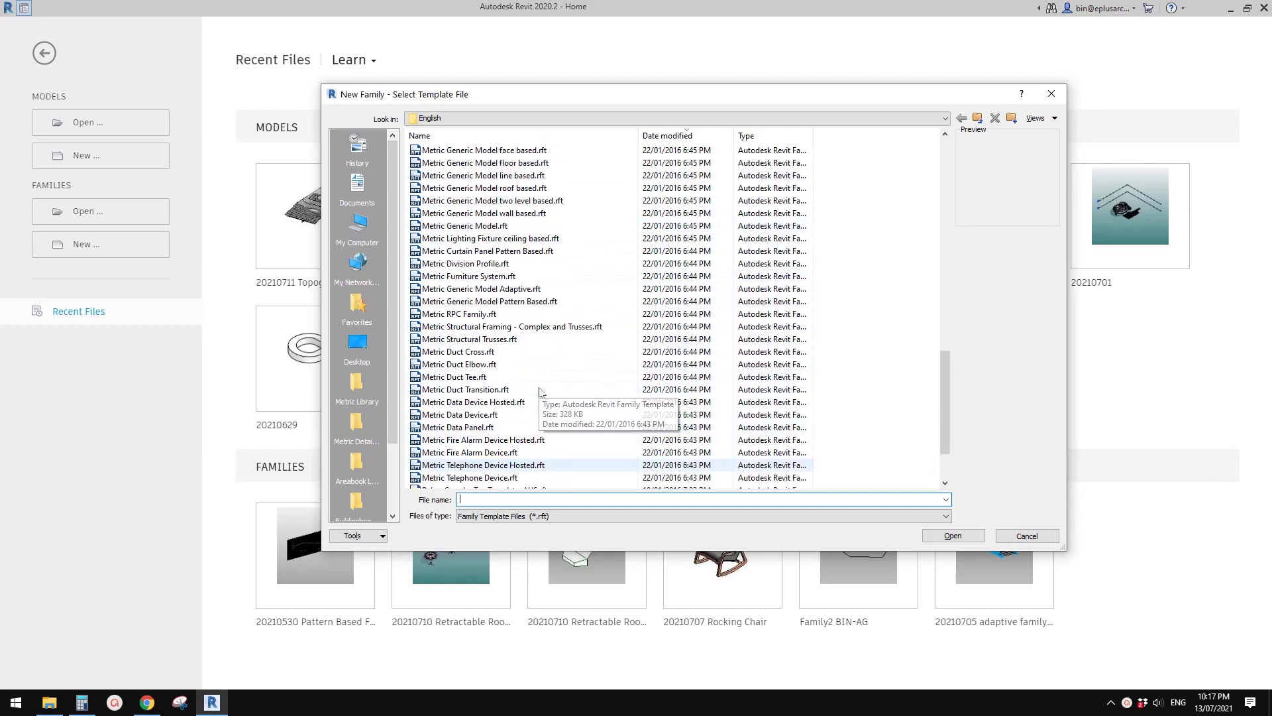
left_click(484, 253)
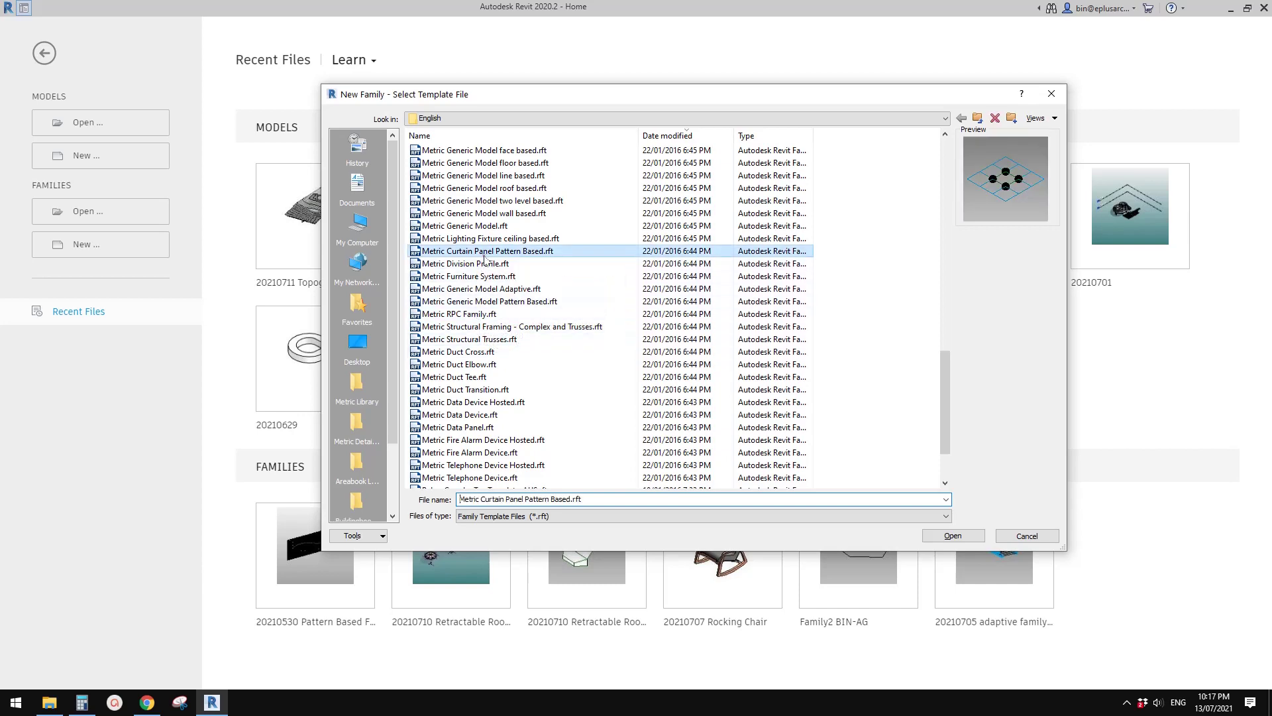
double_click(520, 256)
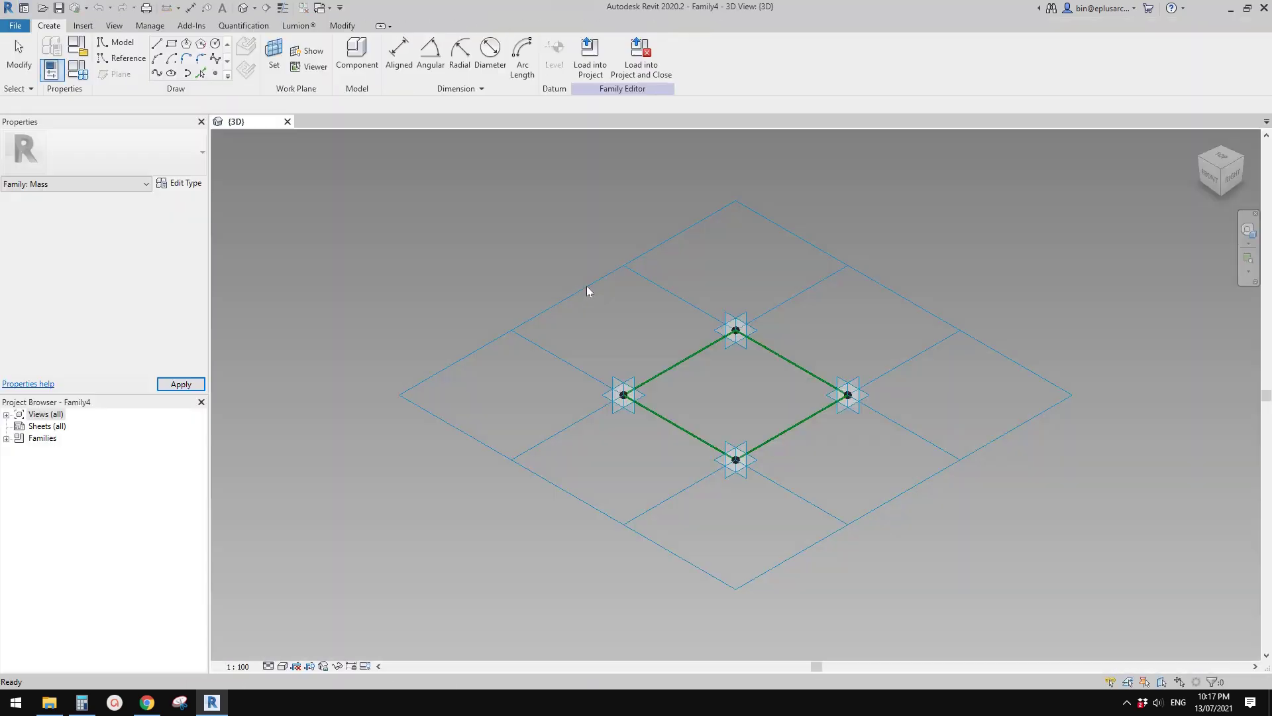
Change the tile pattern grid's type to Rectangle Checkerboard and deselect the grid
scroll(654, 398, "up", 2)
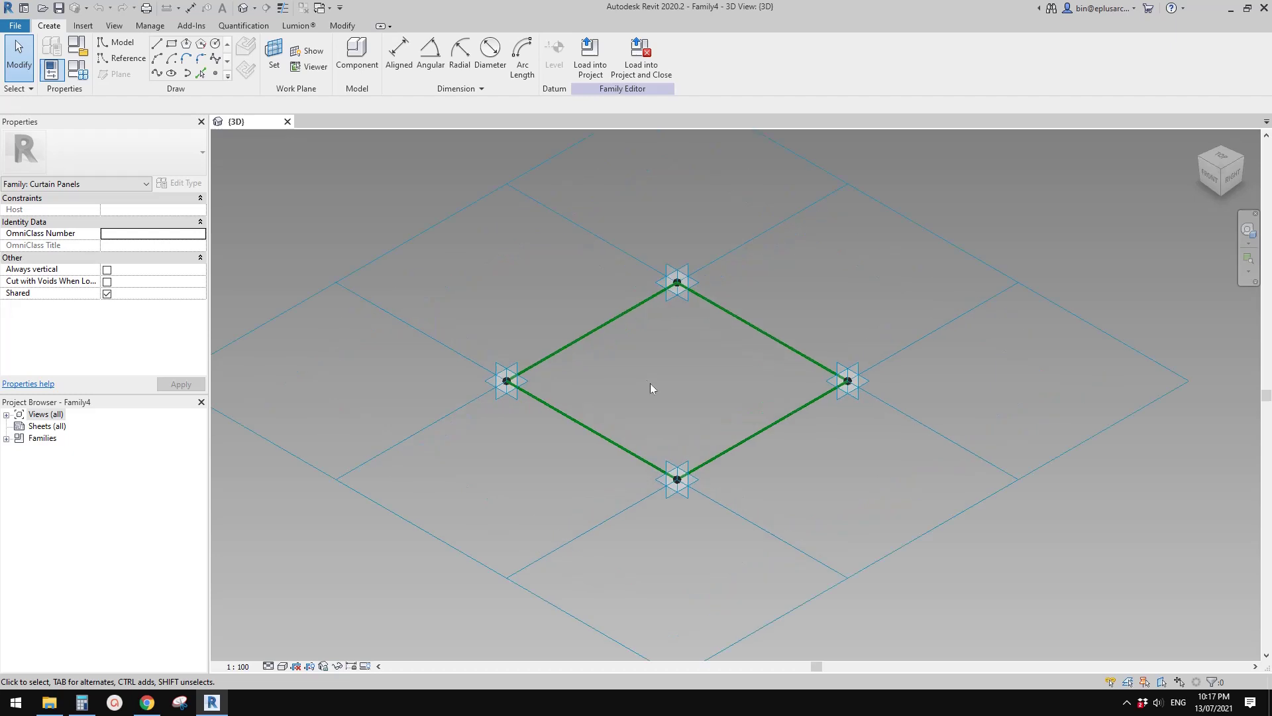
left_click(350, 278)
left_click(99, 153)
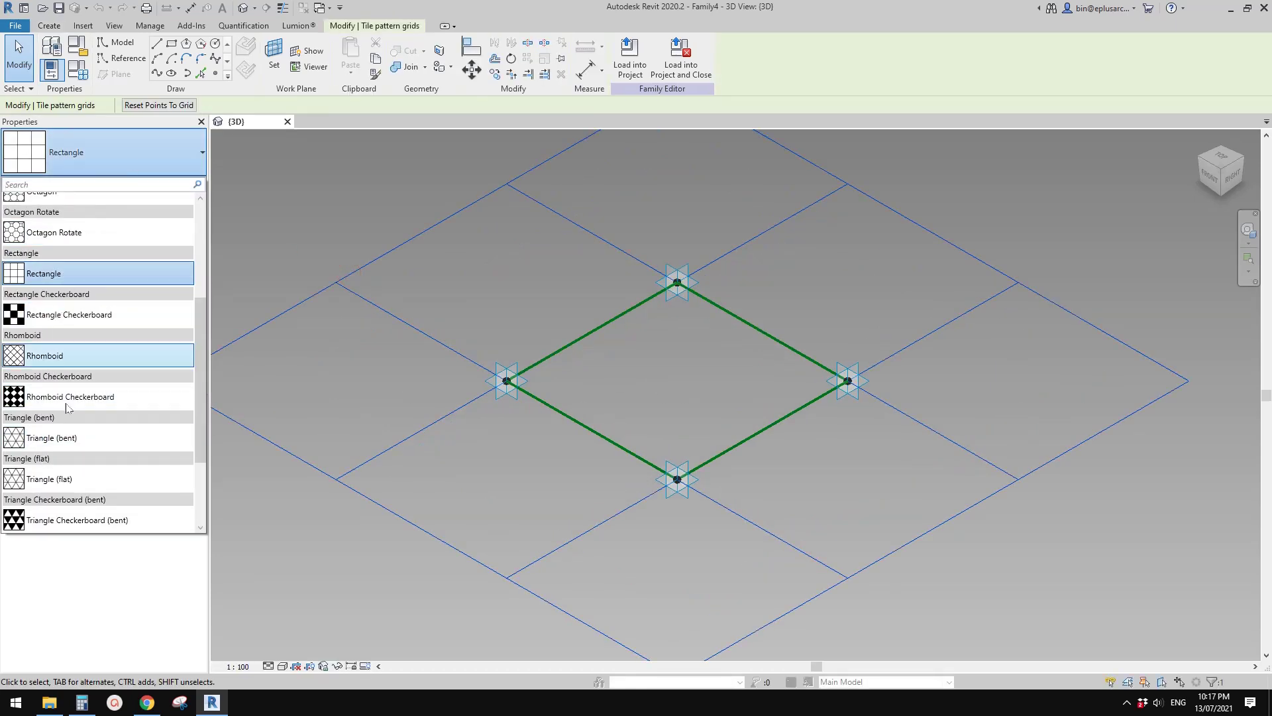
scroll(86, 345, "up", 3)
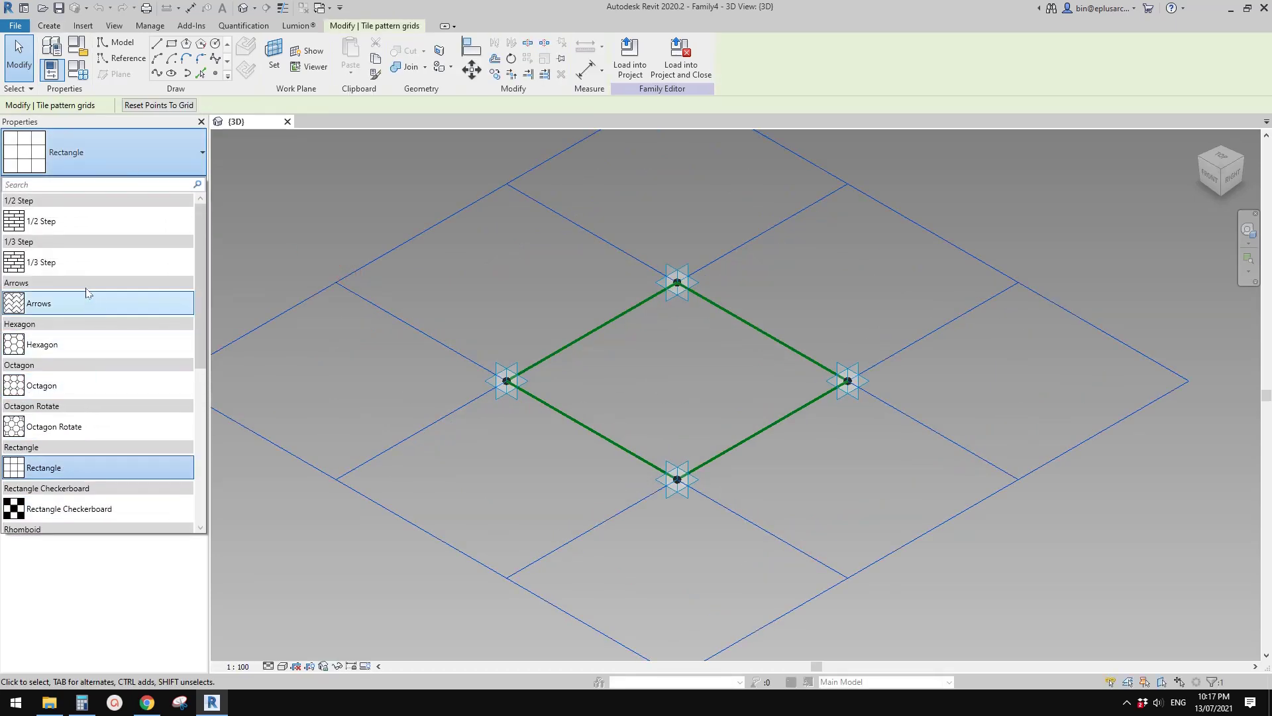
scroll(97, 344, "down", 5)
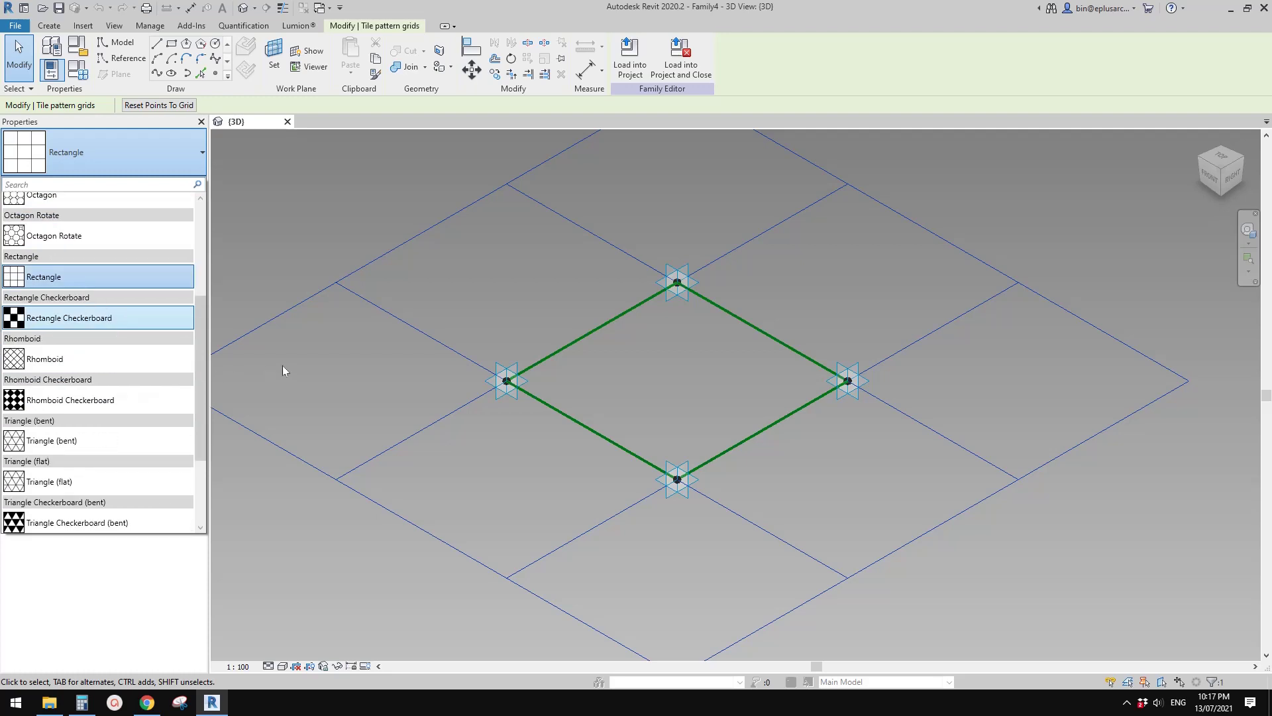
left_click(52, 322)
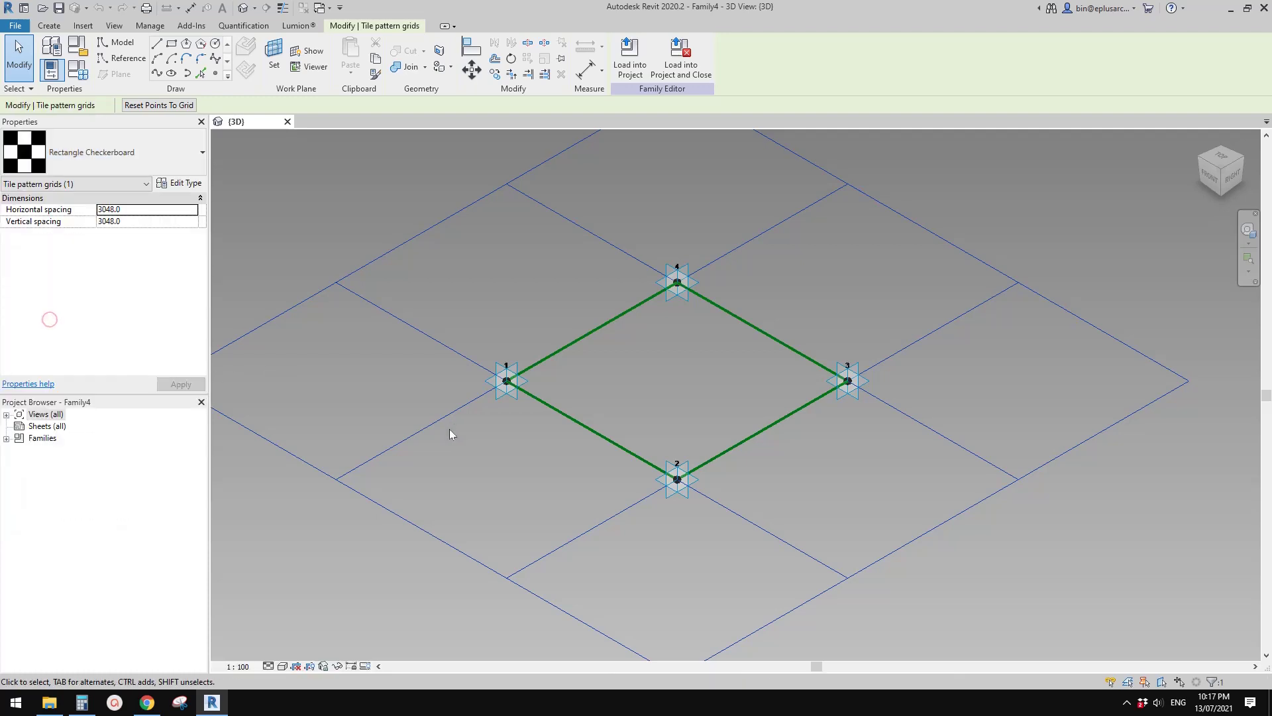
middle_click_drag(450, 428, 628, 391, "shift")
key("Escape")
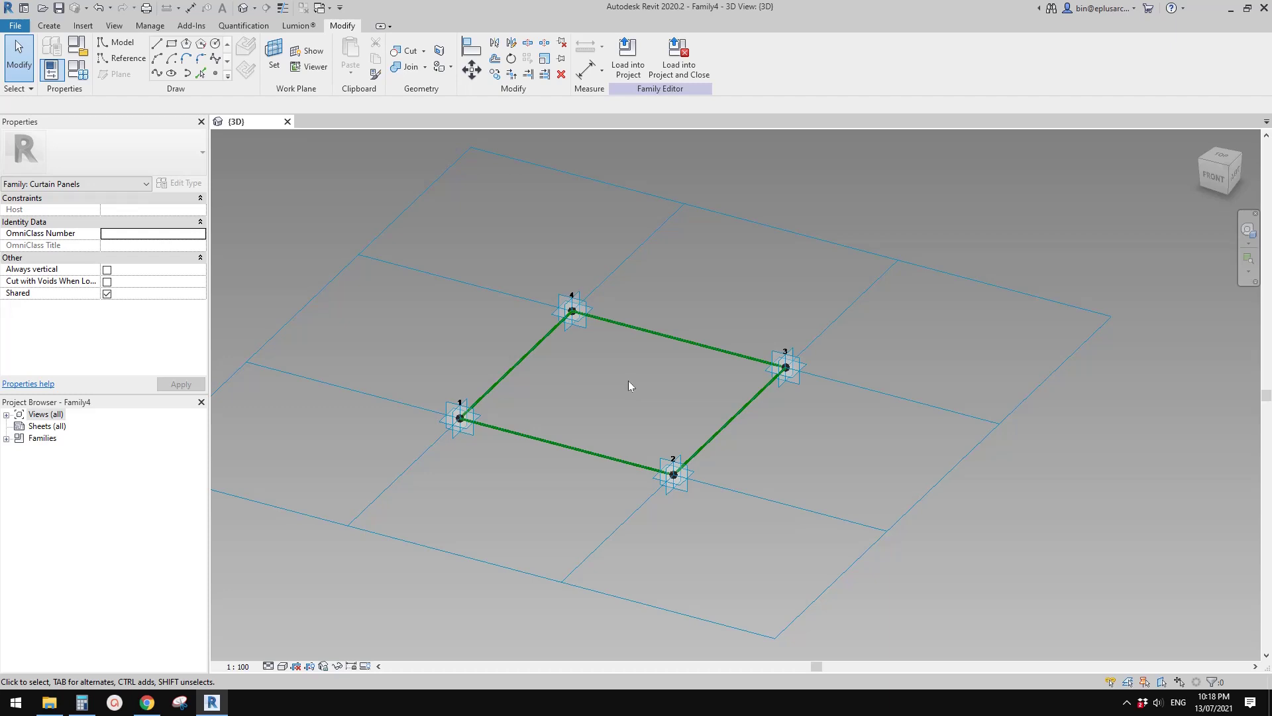
Connect adaptive points 1 and 3 with a diagonal spline through points and make it a reference line
middle_click_drag(663, 389, 664, 379)
left_click(820, 415)
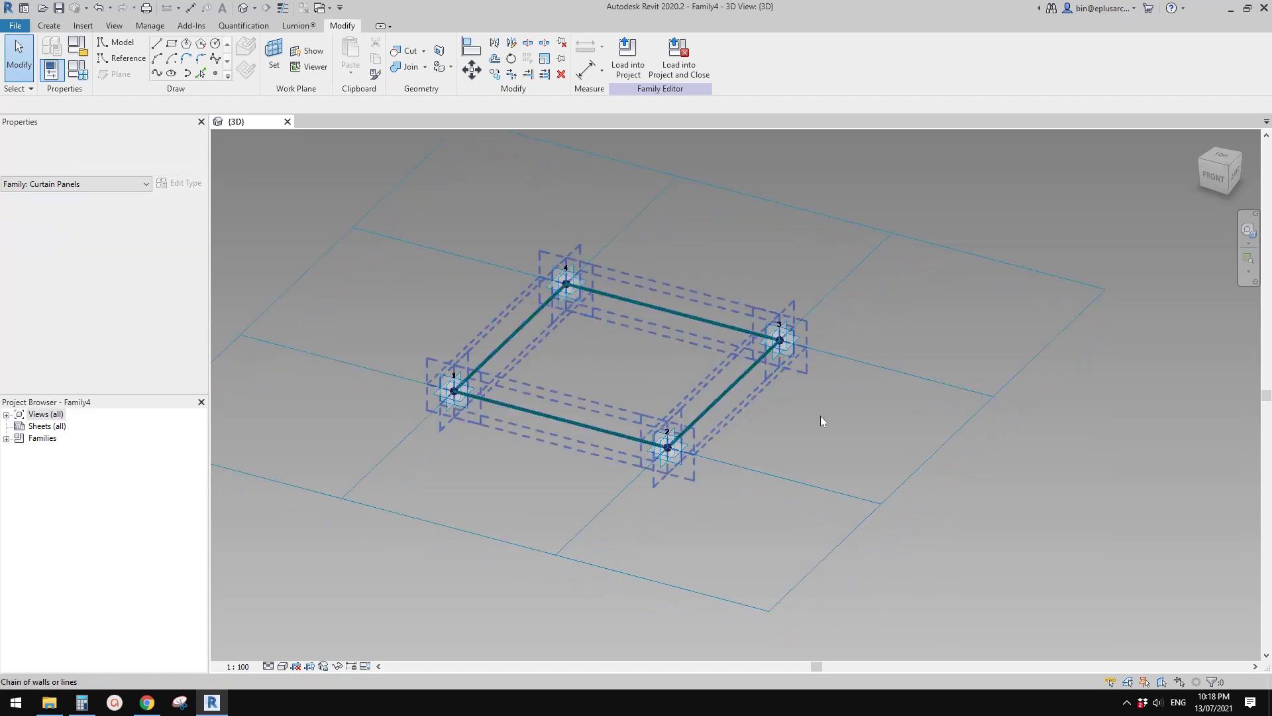
middle_click_drag(686, 454, 719, 463, "shift")
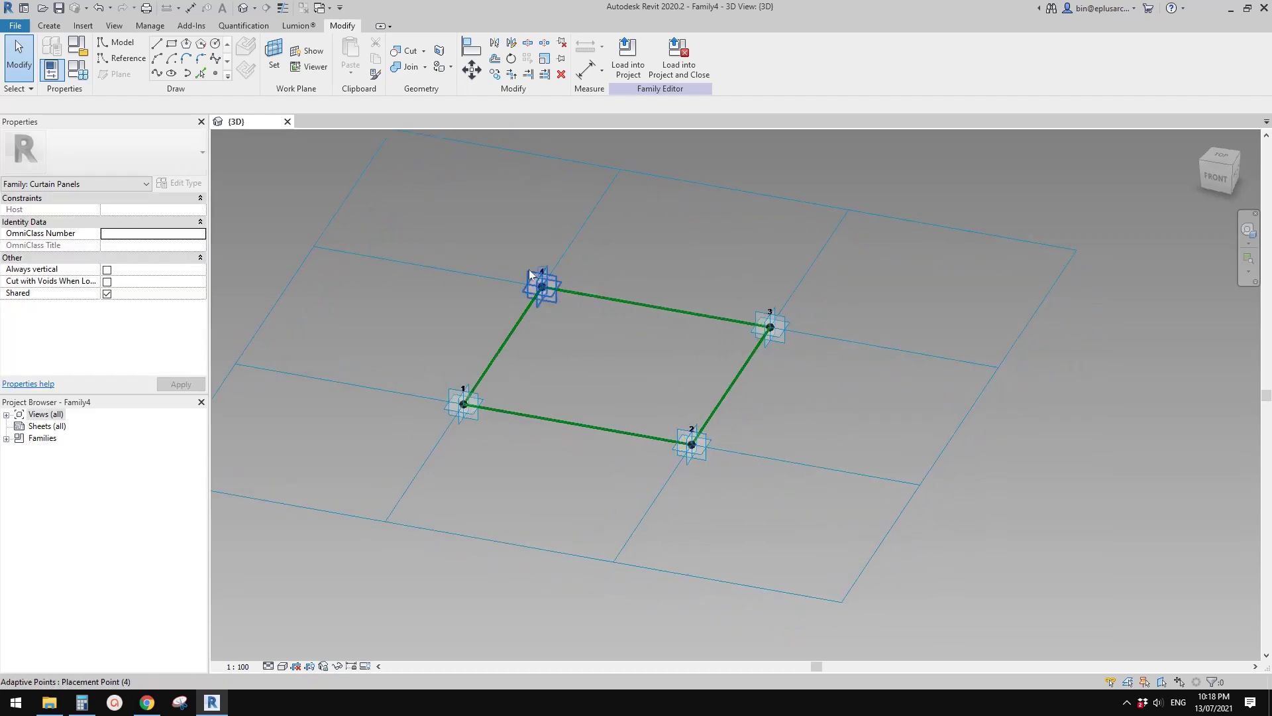
middle_click_drag(605, 358, 599, 372)
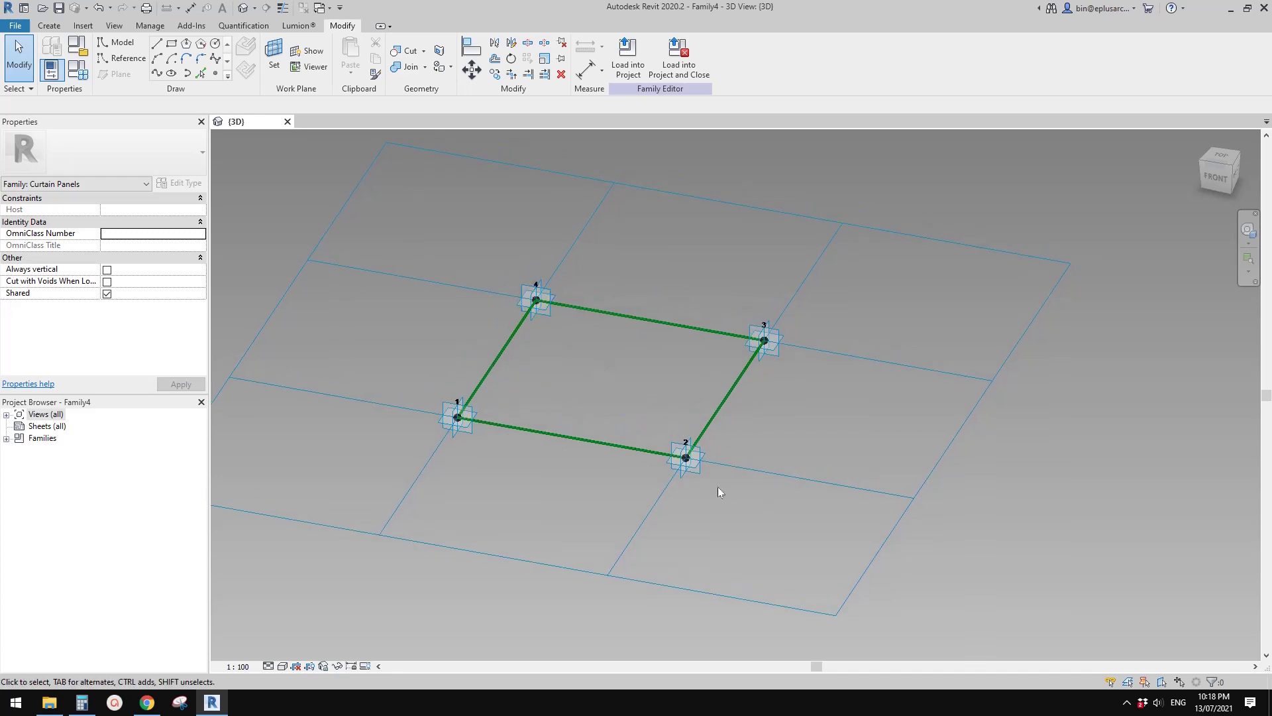
middle_click_drag(679, 446, 440, 299)
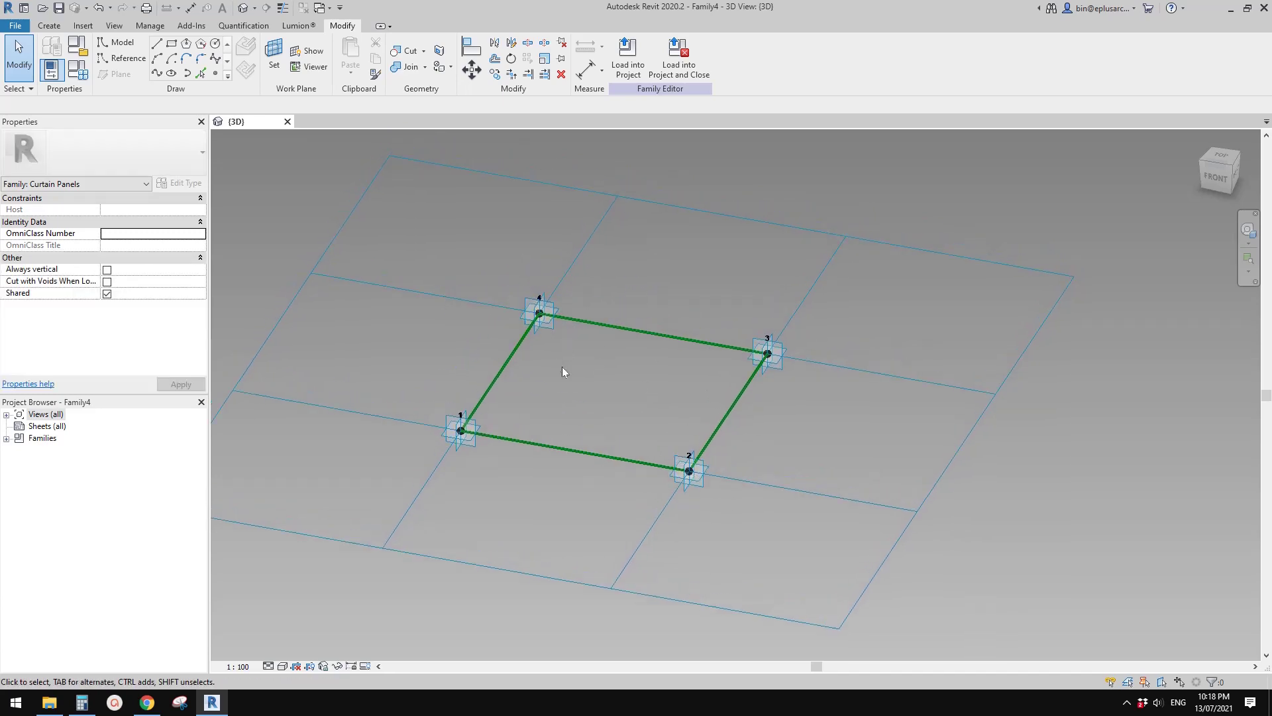
left_click(463, 434)
left_click(767, 353, "ctrl")
middle_click_drag(687, 278, 683, 283)
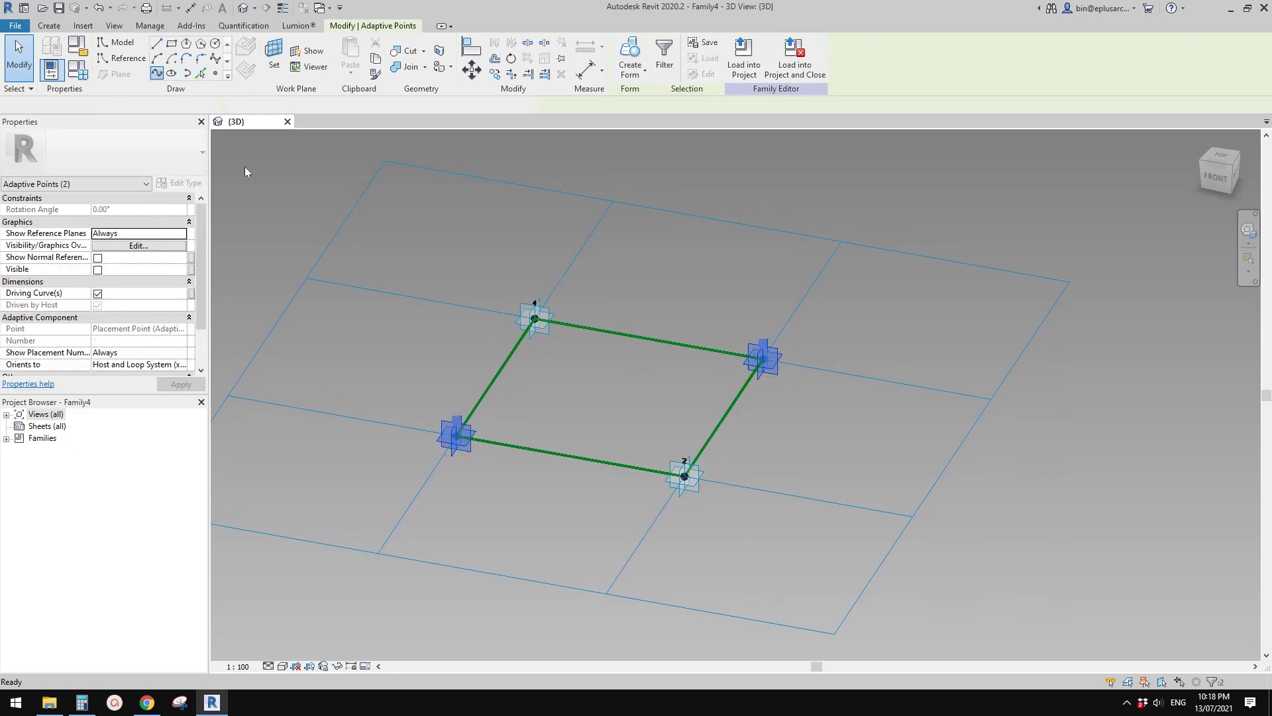
middle_click_drag(604, 395, 584, 395)
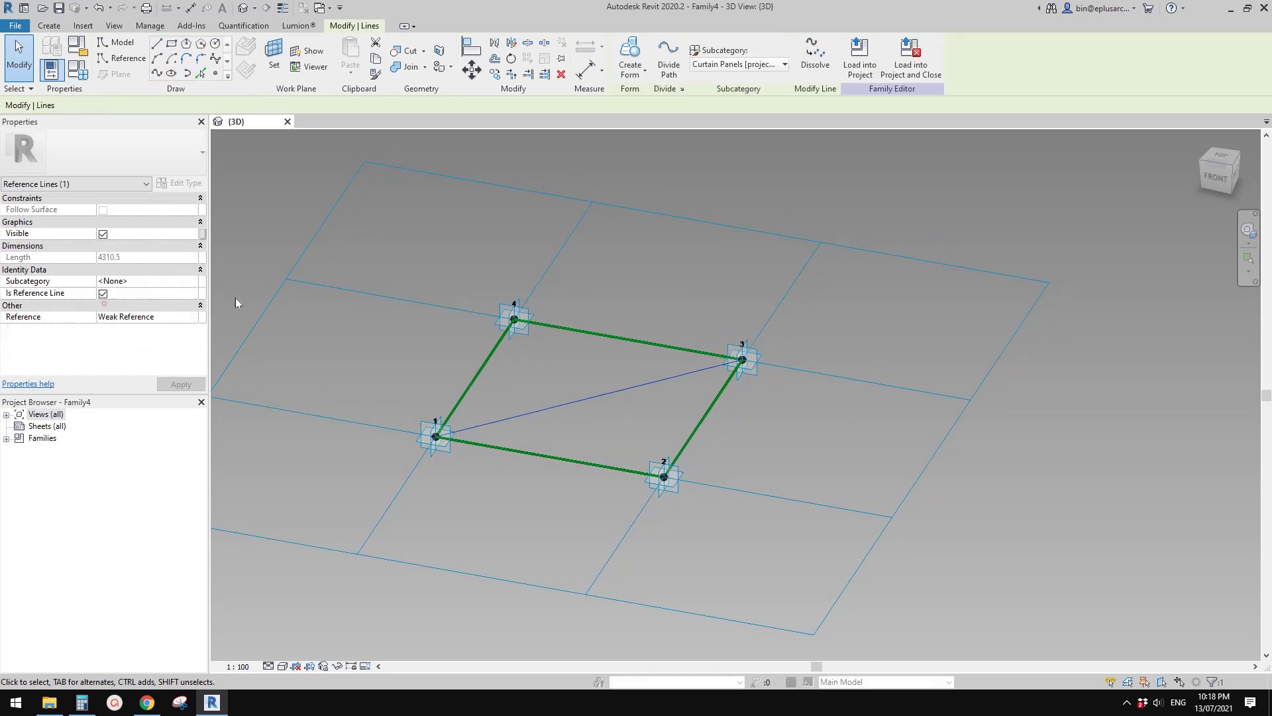
Place a reference point near the middle of the diagonal reference line
left_click(215, 73)
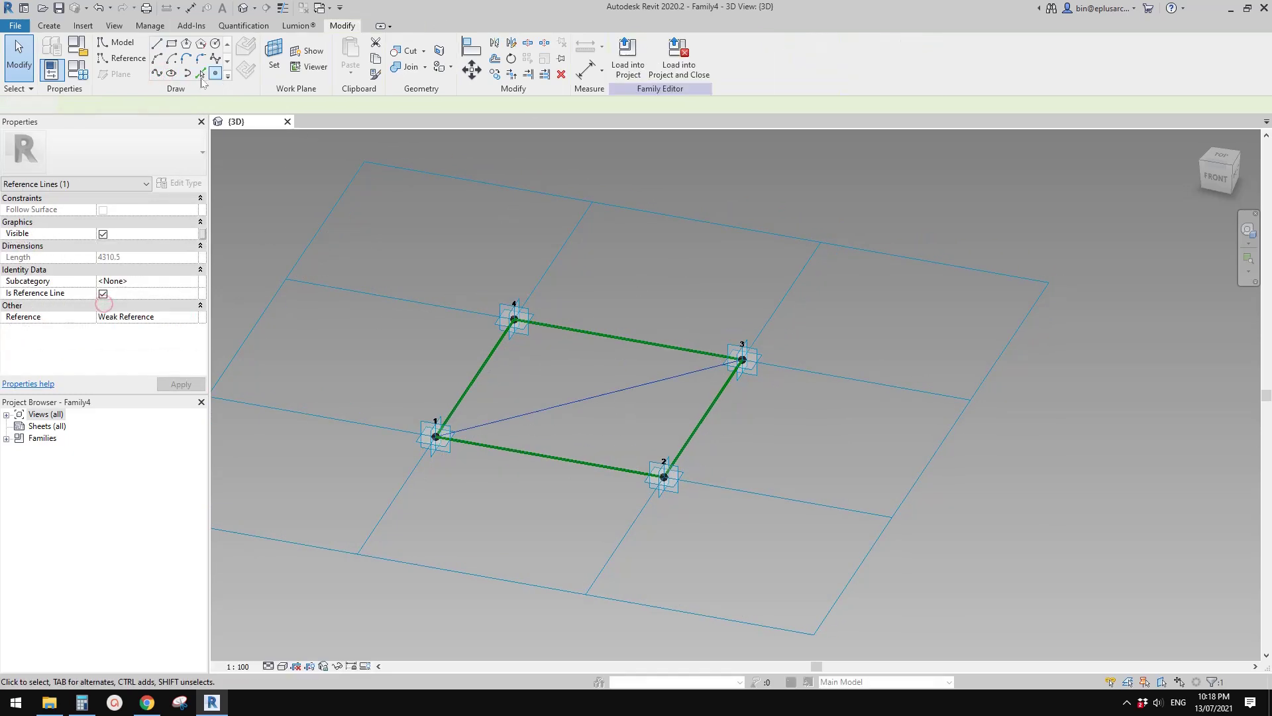
left_click(588, 395)
middle_click_drag(607, 353, 606, 362)
key("Escape")
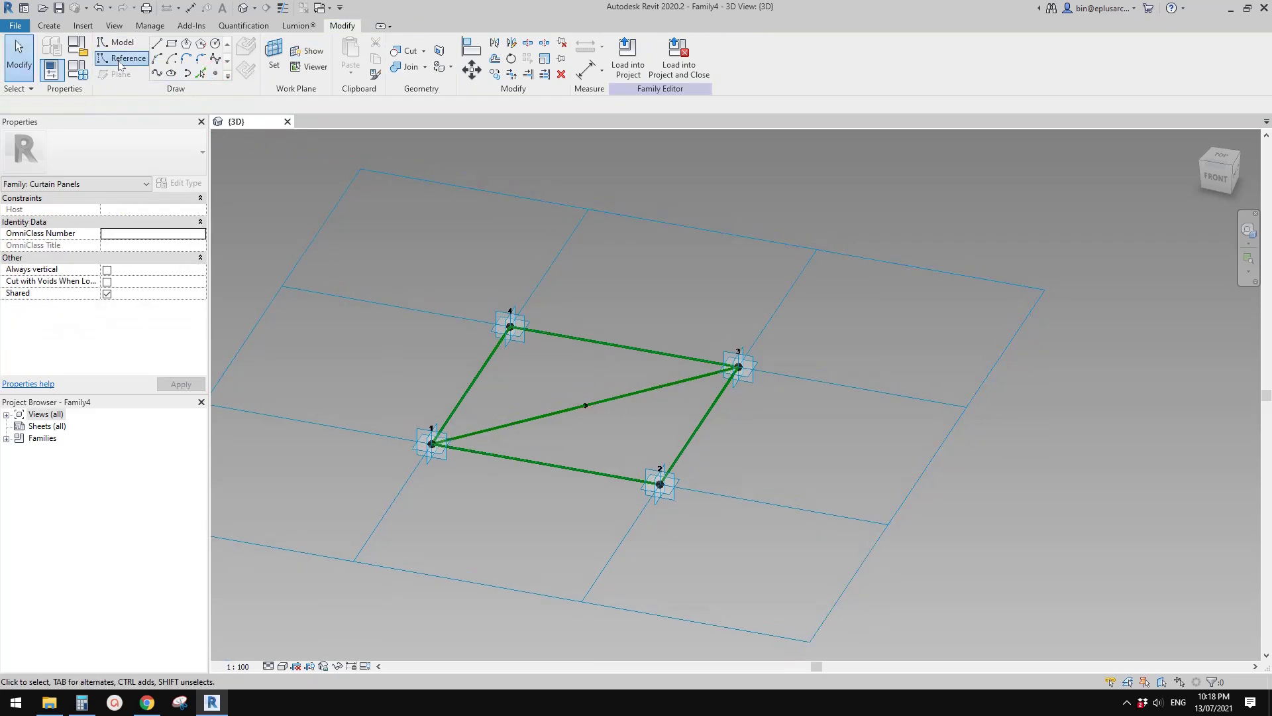
Start a circular reference line and set its work plane to the reference point on the diagonal
left_click(120, 60)
left_click(274, 56)
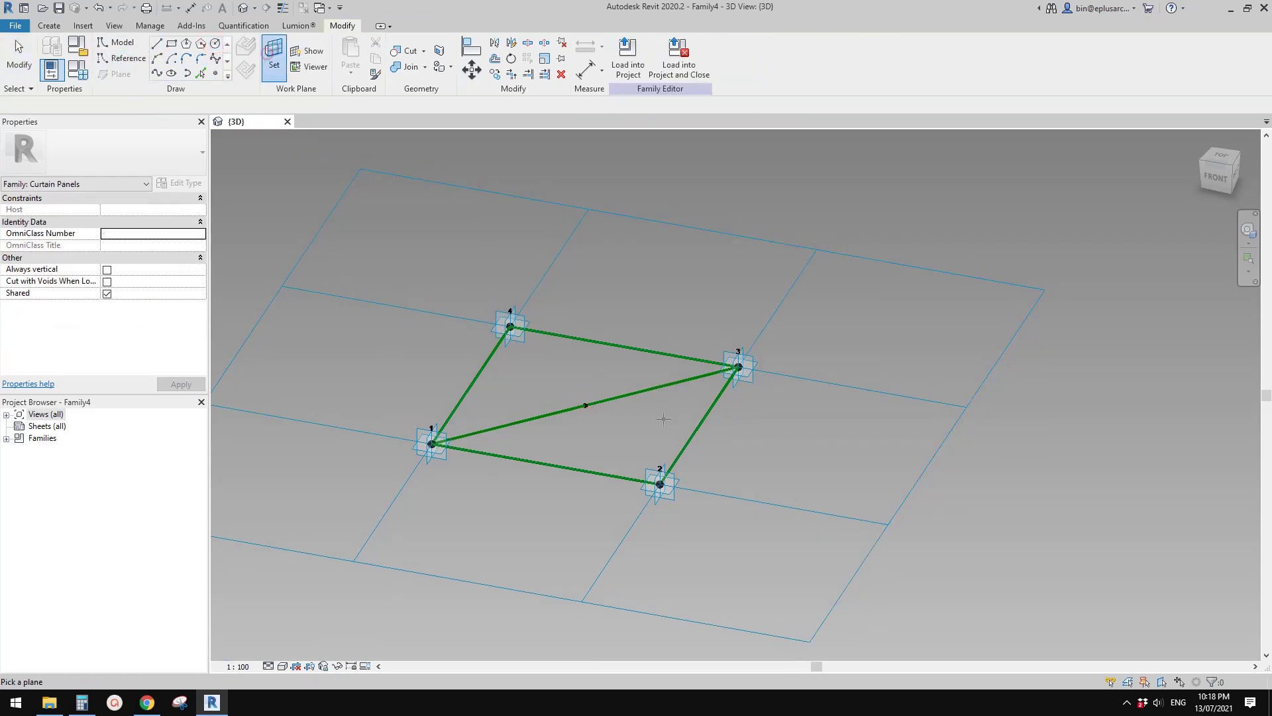
scroll(586, 404, "up", 2)
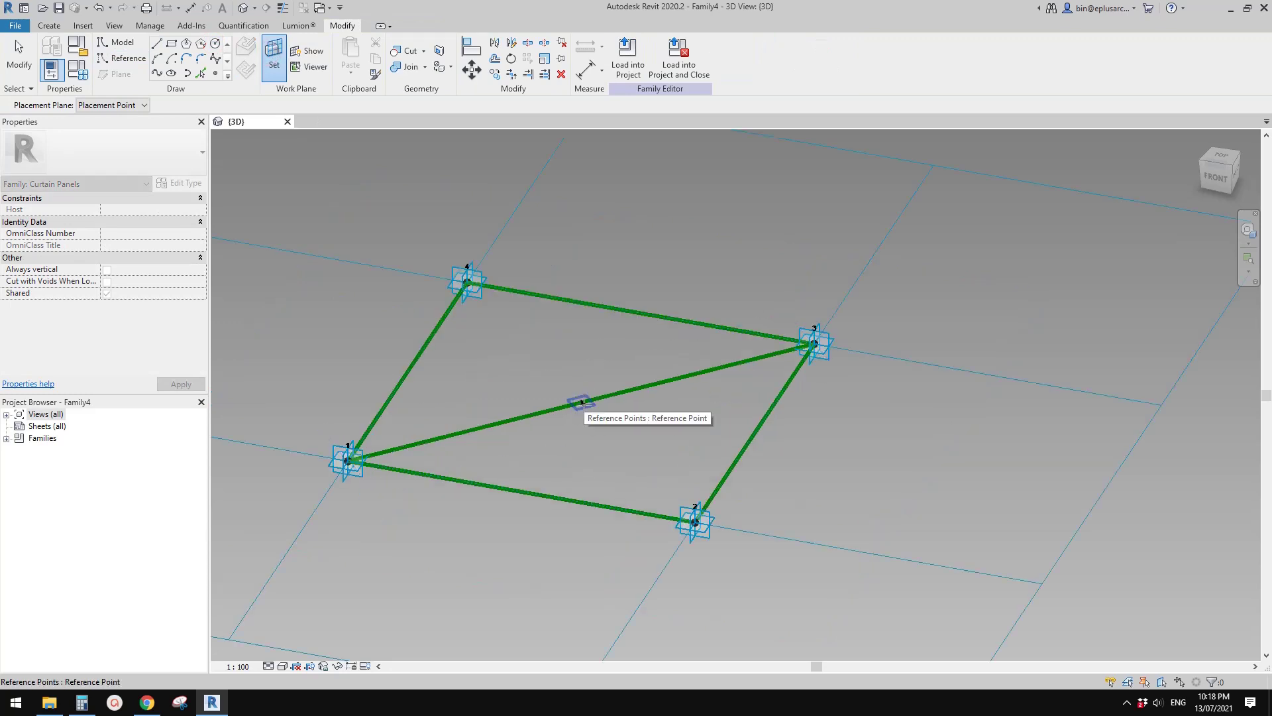
left_click(120, 60)
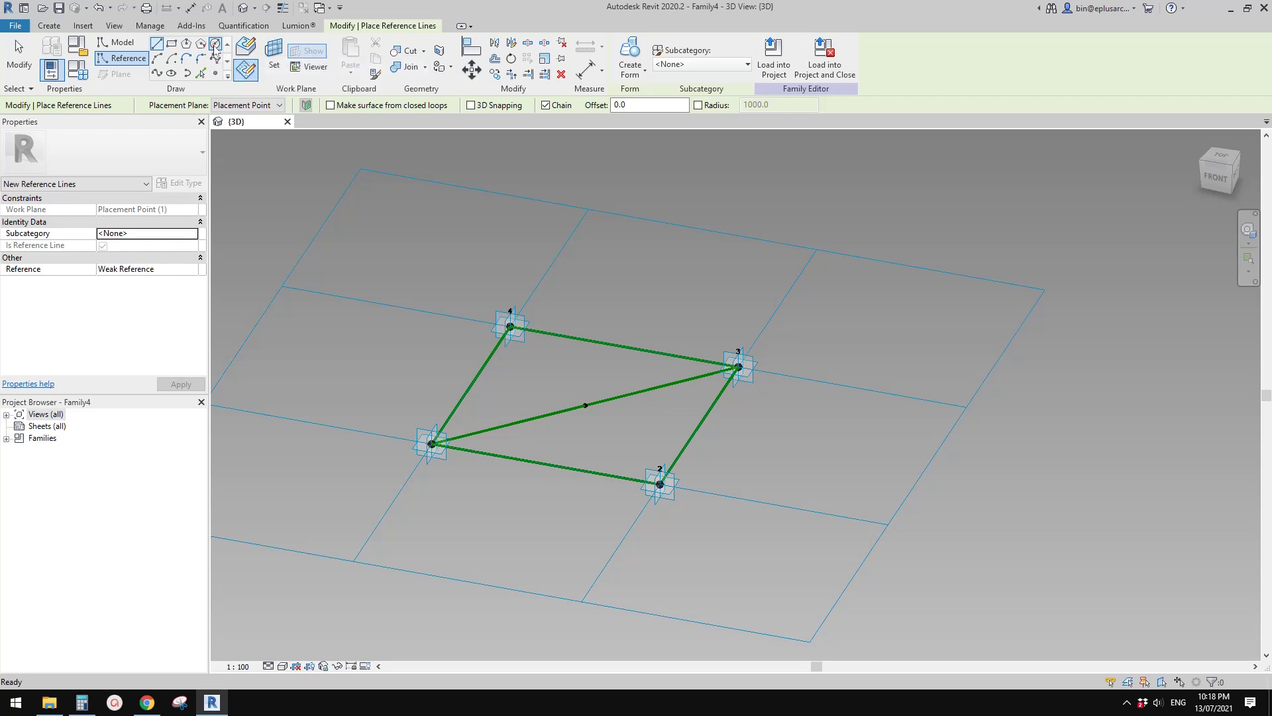
left_click(215, 44)
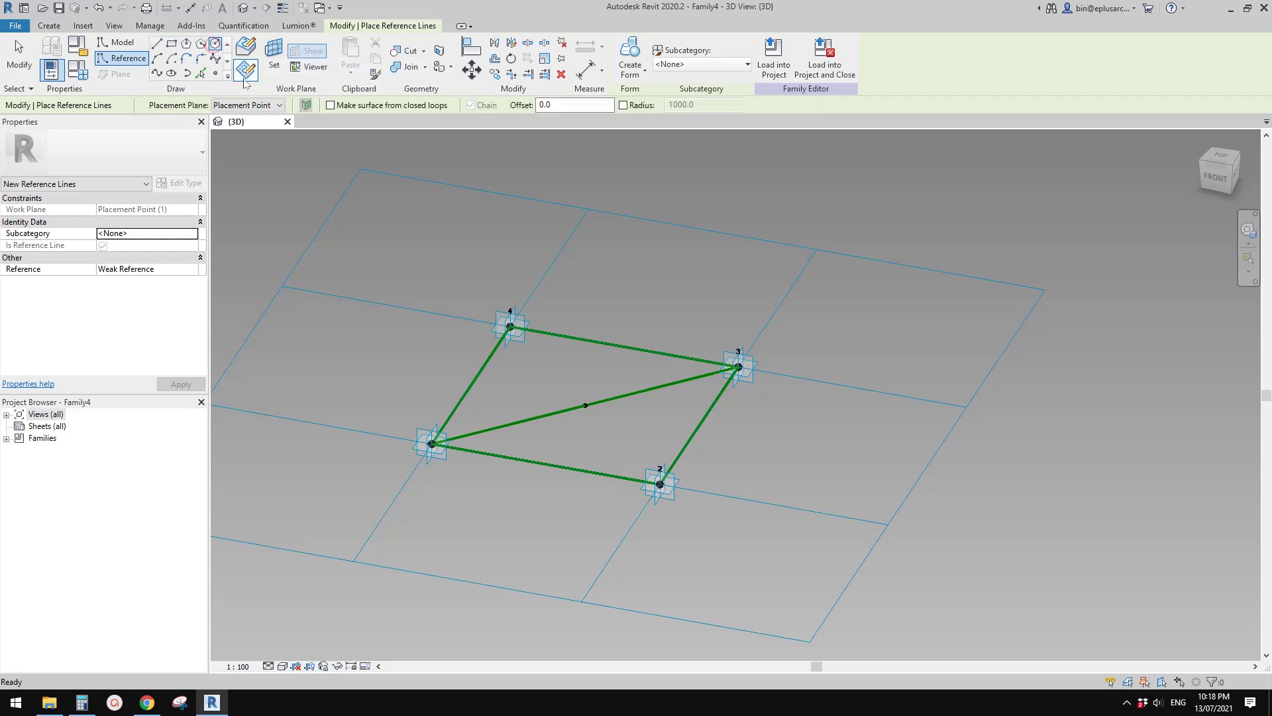
left_click(274, 57)
scroll(586, 405, "up", 1)
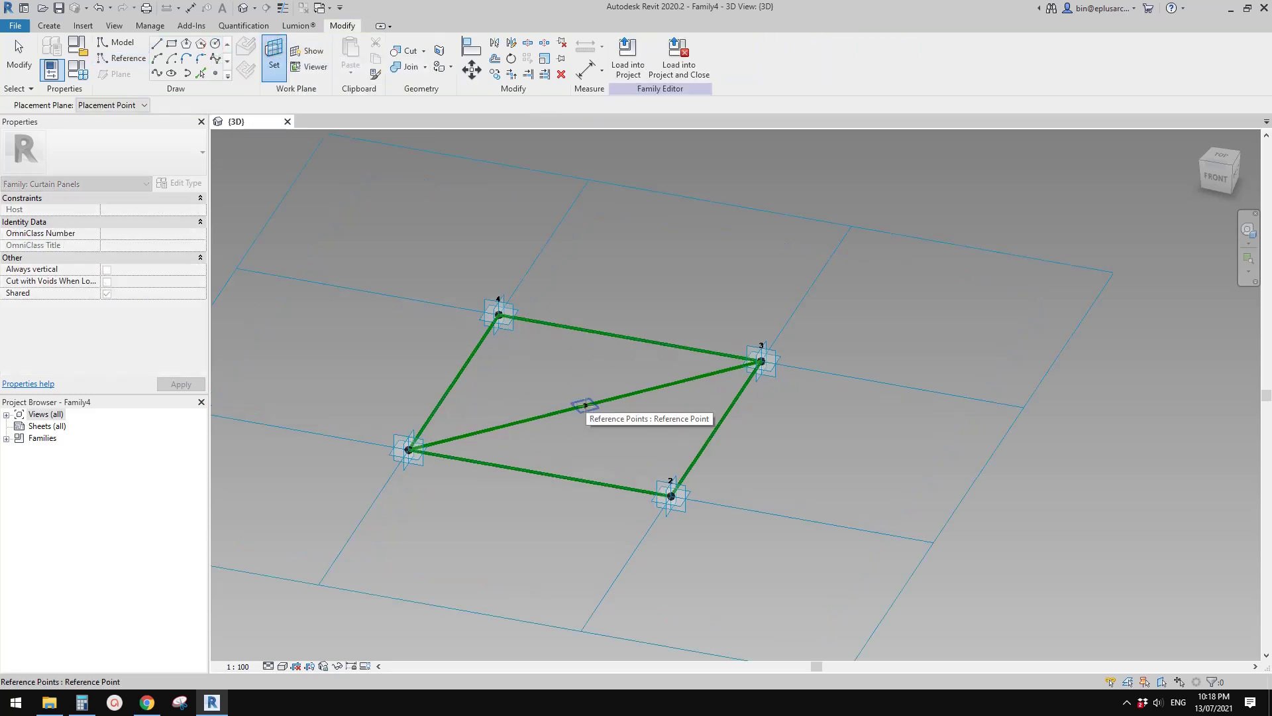
left_click(585, 406)
Draw a reference circle with a radius of 300 mm centred on the diagonal's reference point
left_click(585, 405)
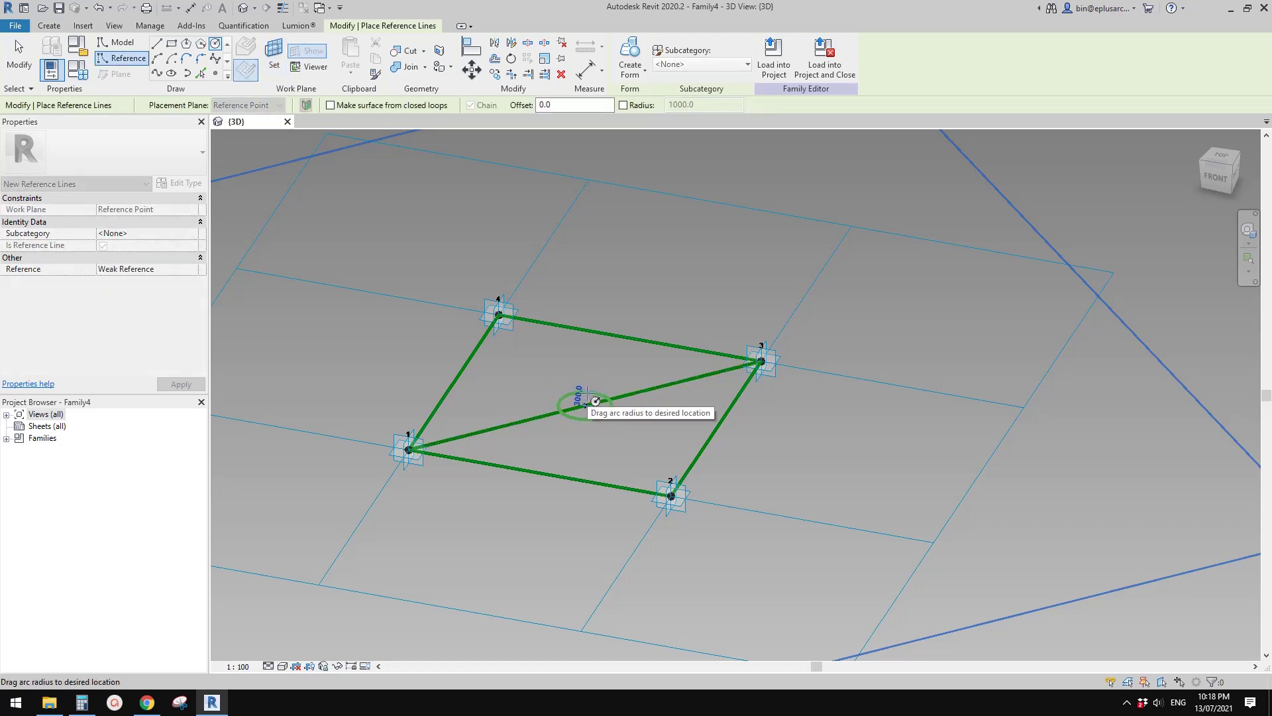
left_click(595, 402)
scroll(597, 391, "up", 1)
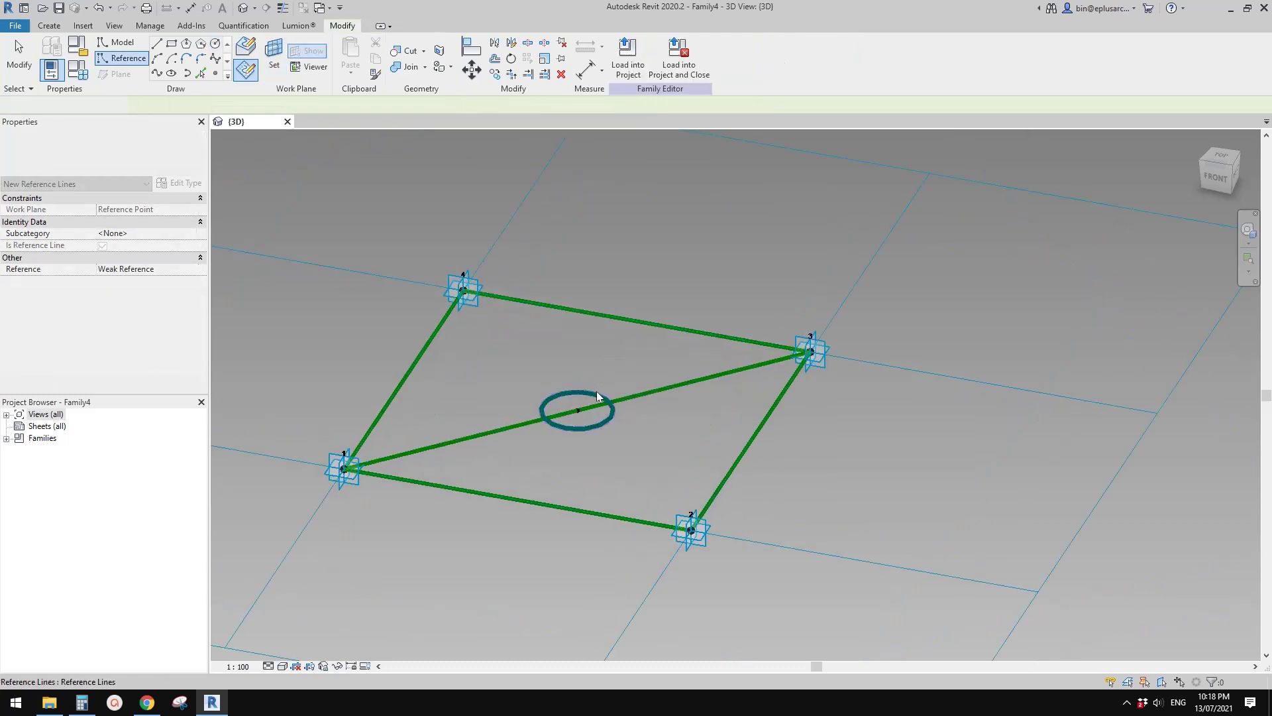
key("Escape")
key("Escape")
Create a solid cylinder form from the reference circle at the centre of the panel
left_click(580, 395)
scroll(579, 398, "up", 2)
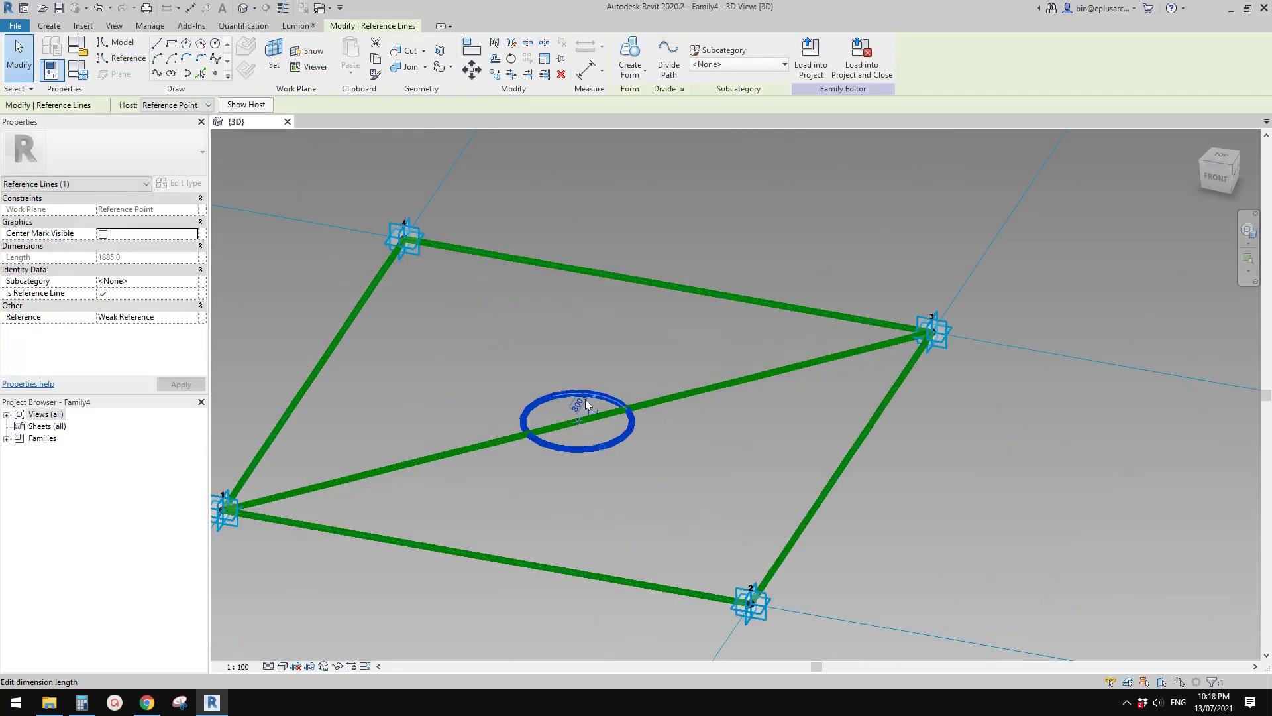
scroll(563, 358, "down", 1)
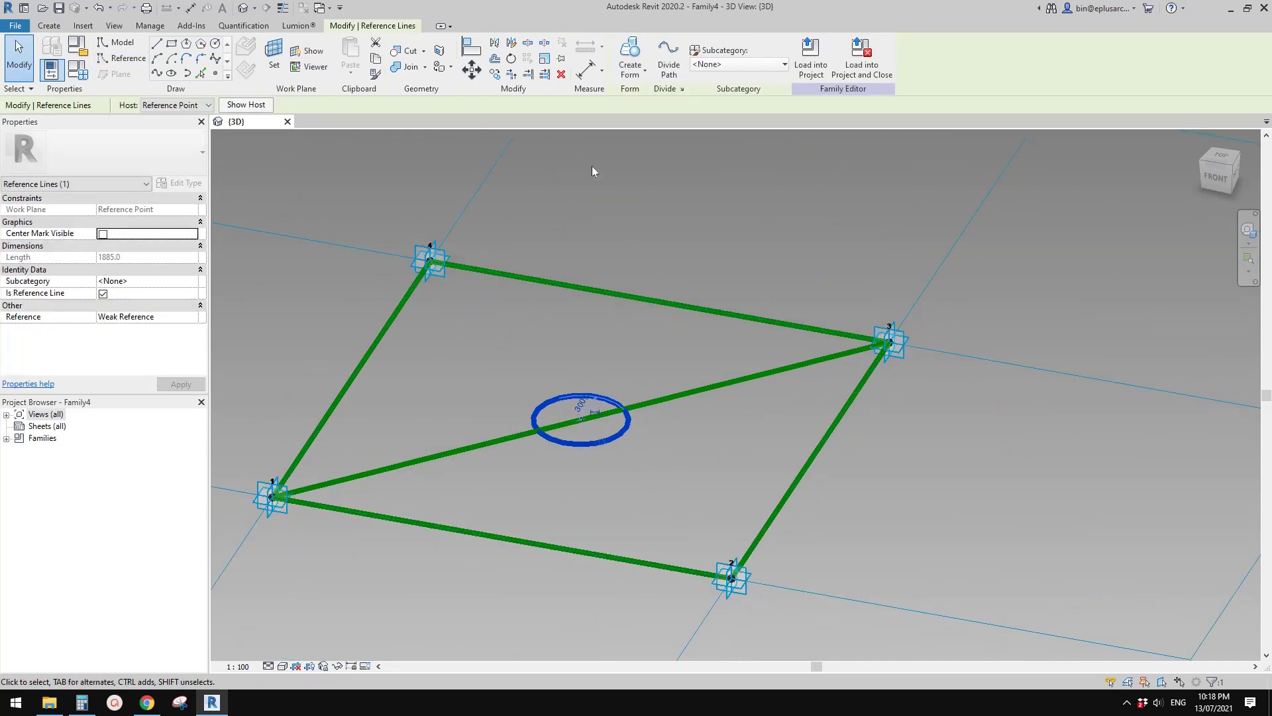
left_click(631, 56)
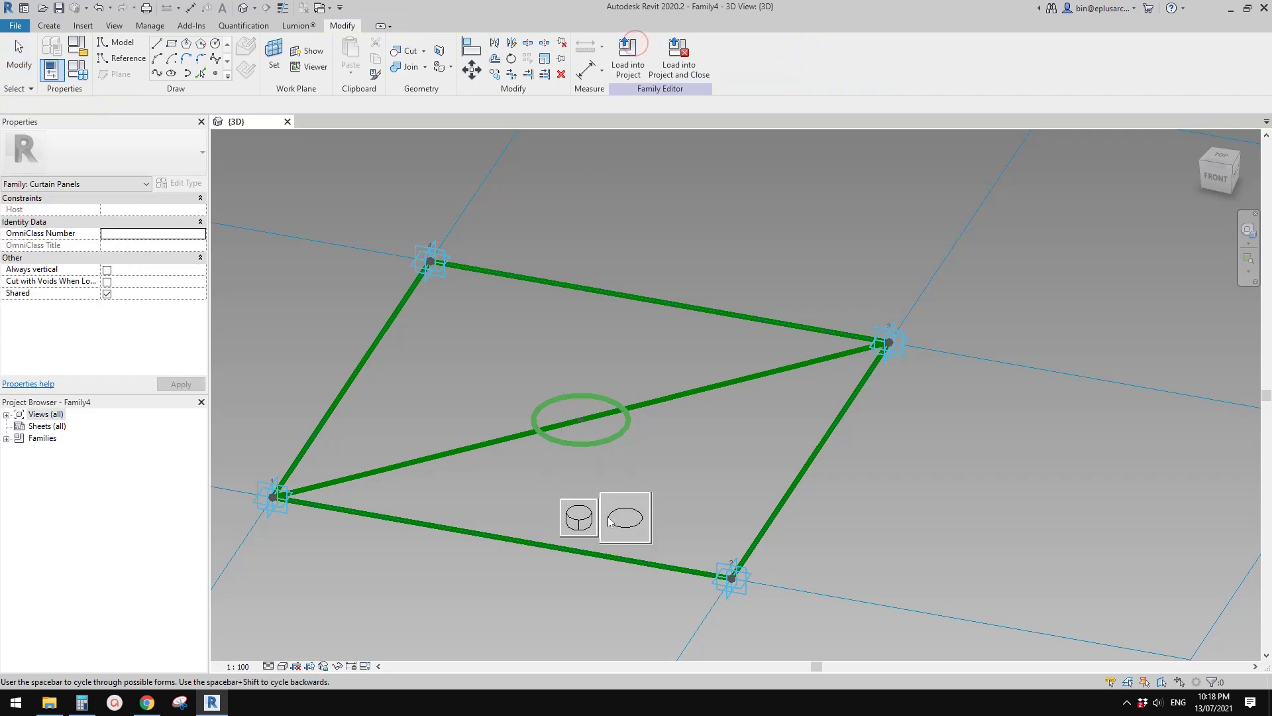
left_click(578, 521)
middle_click_drag(570, 564, 682, 528)
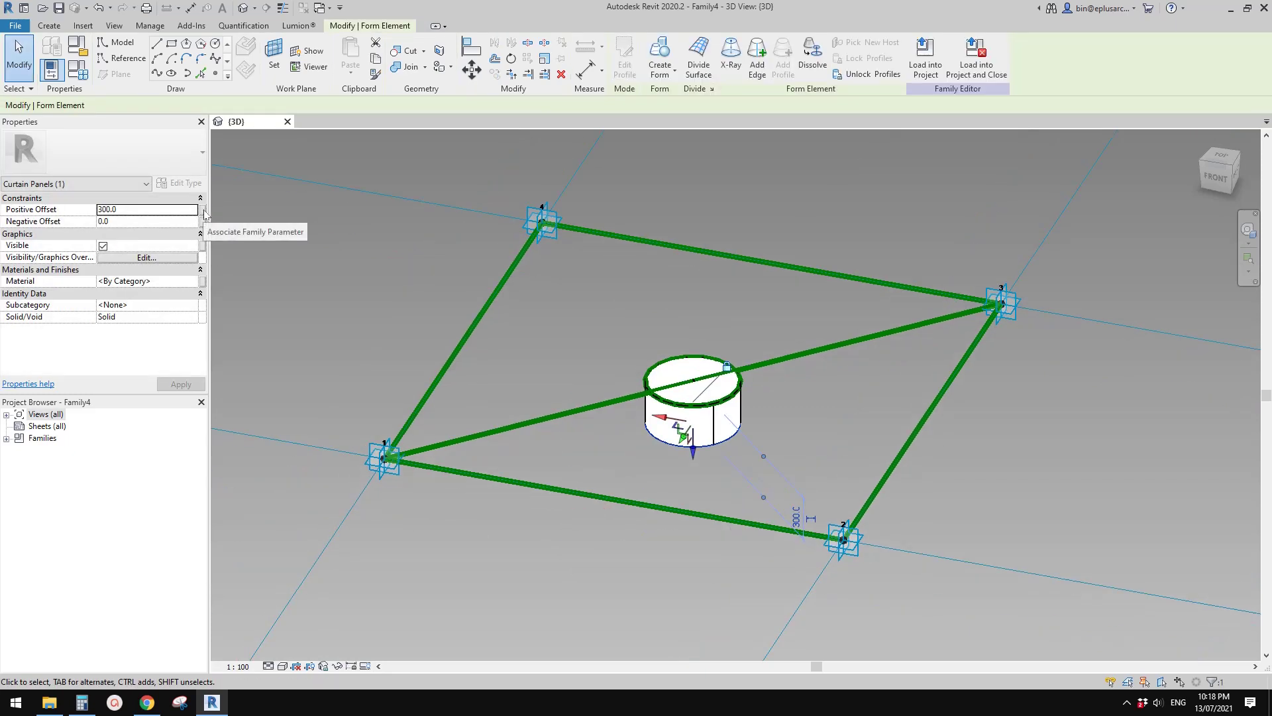
Associate the cylinder's positive offset with a new instance family parameter named L
scroll(406, 287, "down", 1)
left_click(503, 290)
middle_click_drag(648, 471, 646, 504, "shift")
scroll(630, 391, "up", 2)
left_click(603, 378)
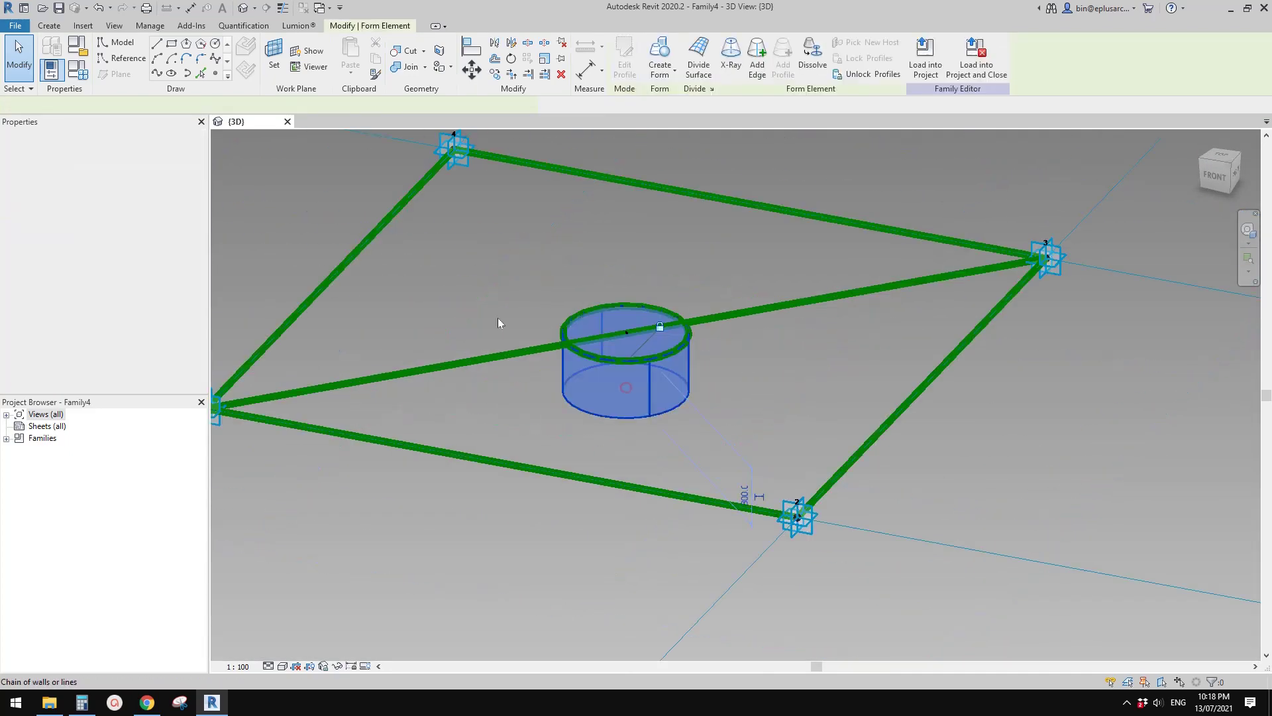
left_click(202, 209)
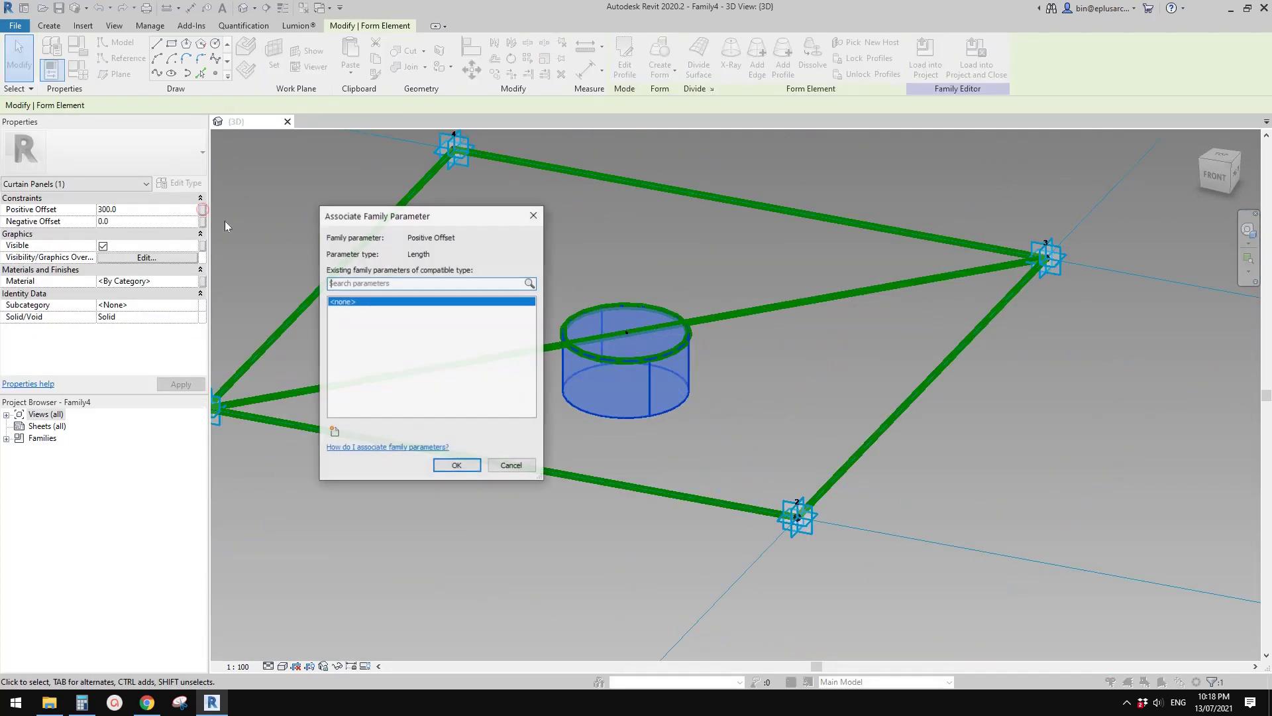
left_click(335, 433)
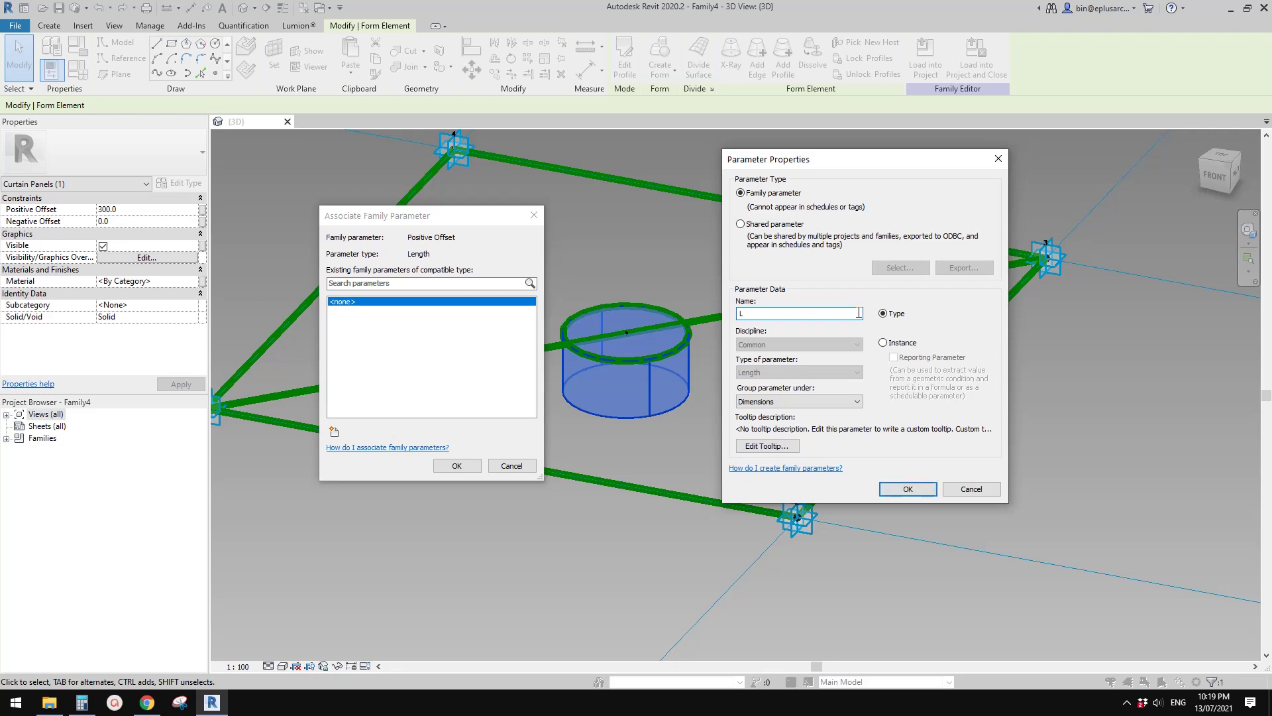
left_click(917, 488)
left_click(458, 466)
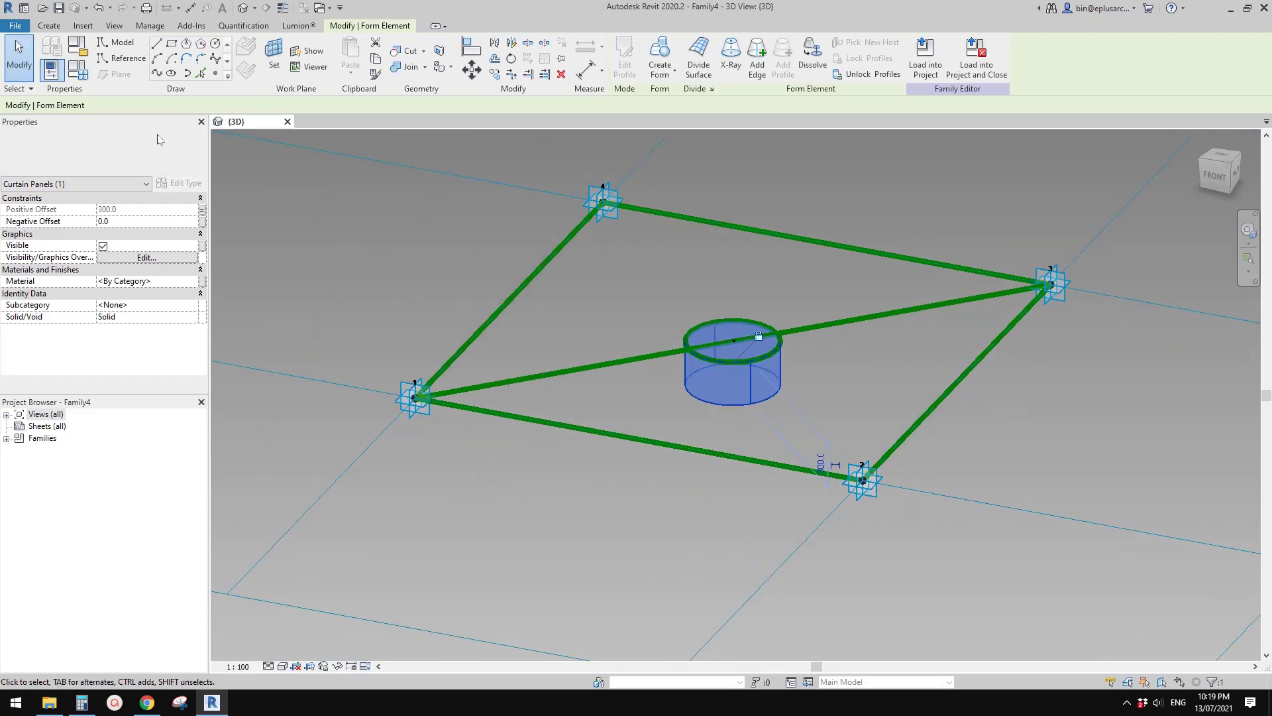
Set the family parameter L to 3000 in the family types
left_click(77, 69)
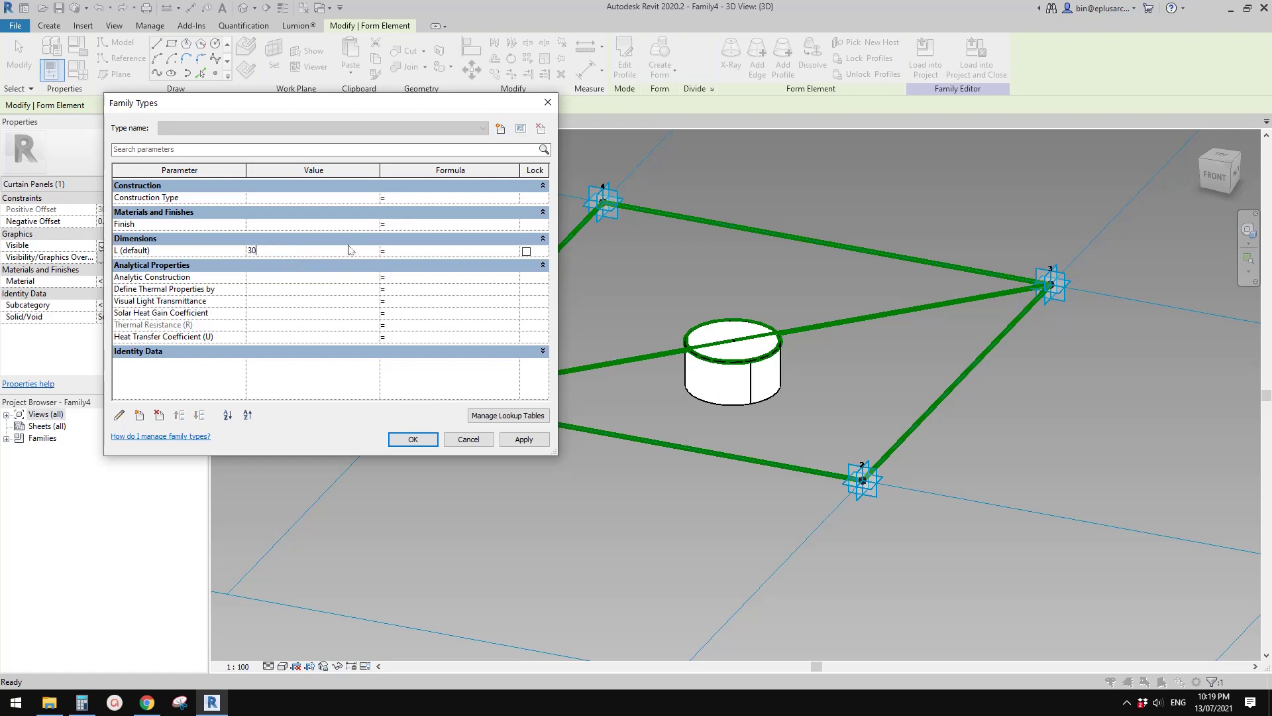
left_click(424, 439)
scroll(585, 375, "down", 5)
mouse_move(585, 375)
middle_mouse_down("shift")
mouse_move(766, 223)
mouse_move(625, 375)
mouse_move(658, 475)
mouse_move(582, 400)
middle_mouse_up("shift")
scroll(570, 405, "up", 3)
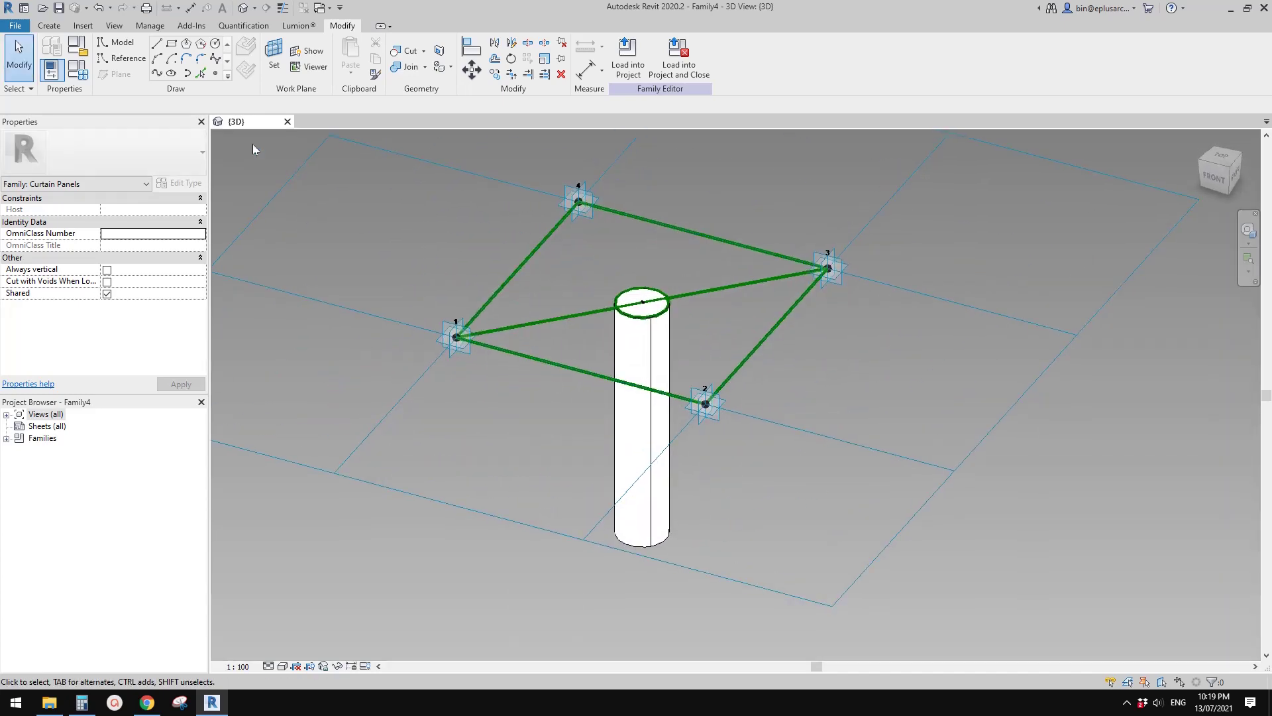
Create a new conceptual mass family from the mass template and open its Level 1 floor plan
left_click(16, 27)
left_click(84, 76)
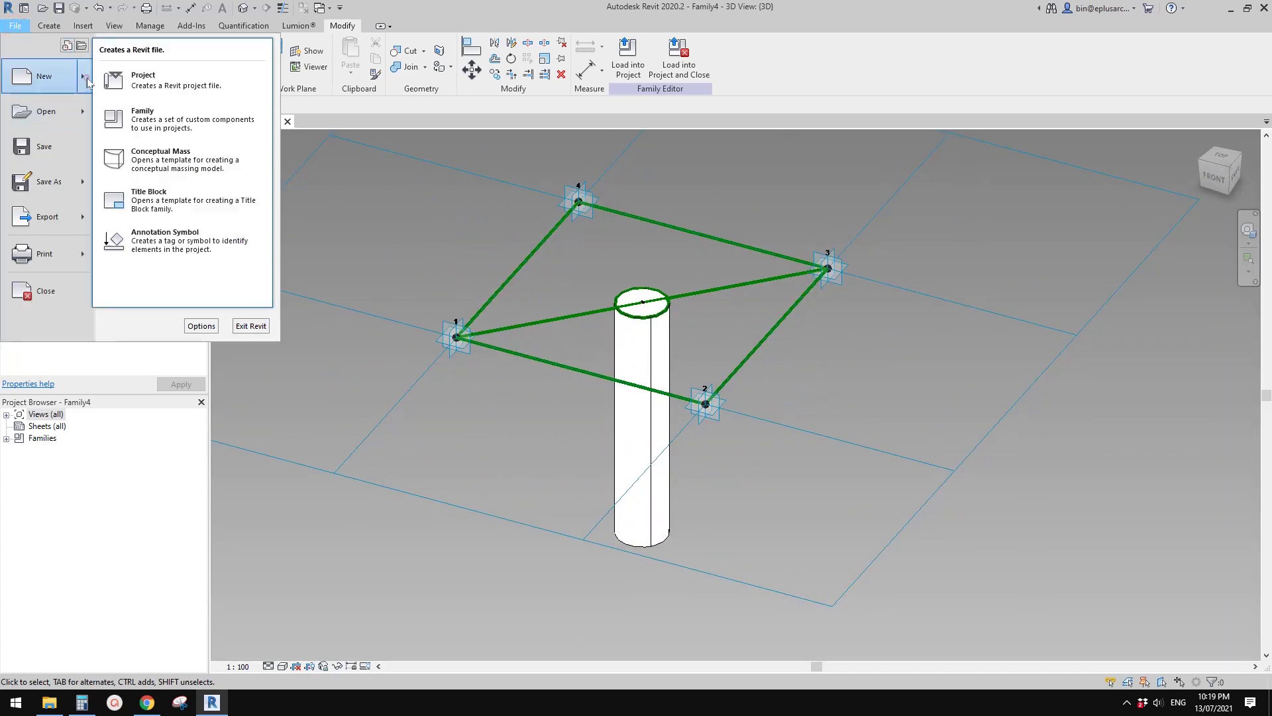
left_click(163, 159)
double_click(466, 151)
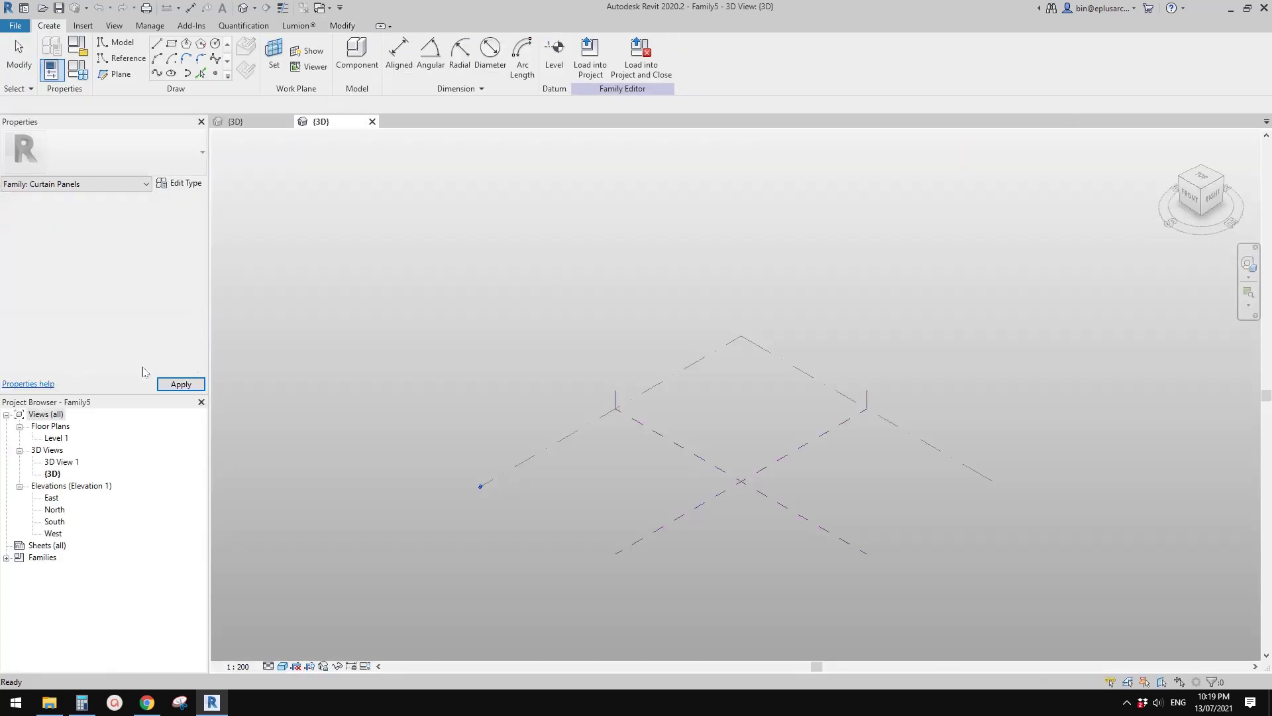
double_click(56, 439)
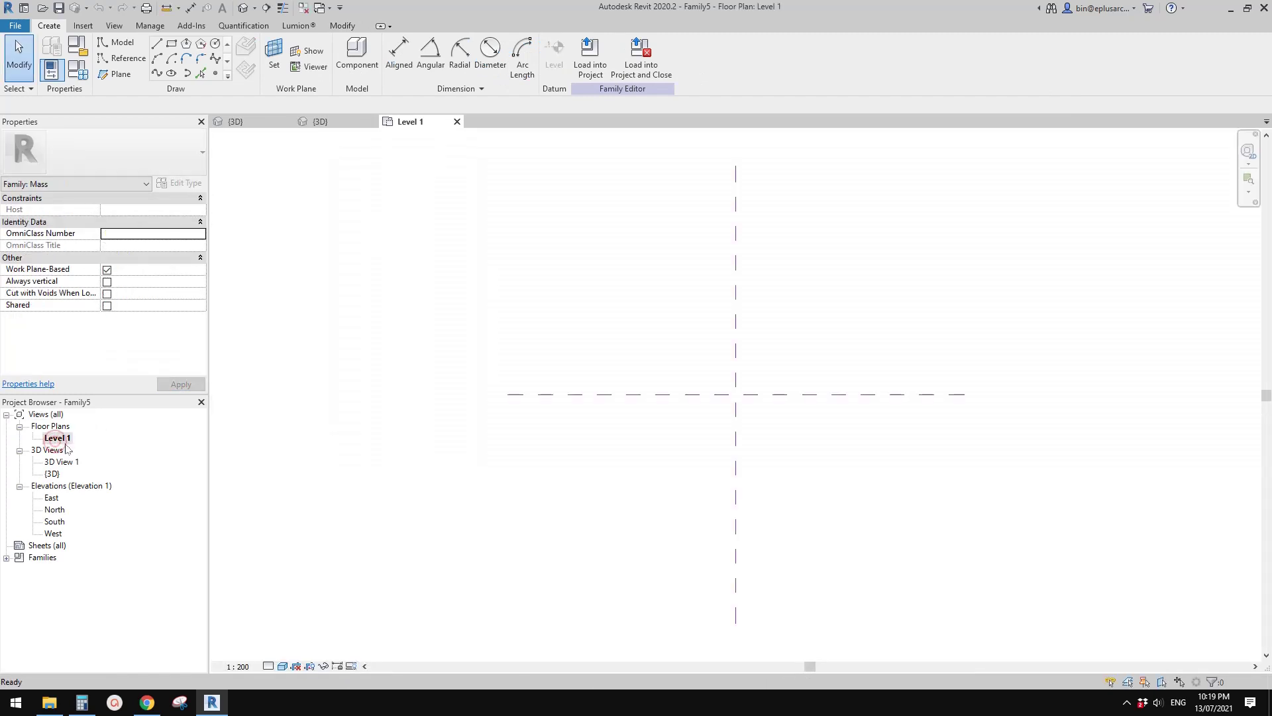
Sketch three roughly vertical three-point reference splines side by side around the centre of the Level 1 plan
left_click(153, 72)
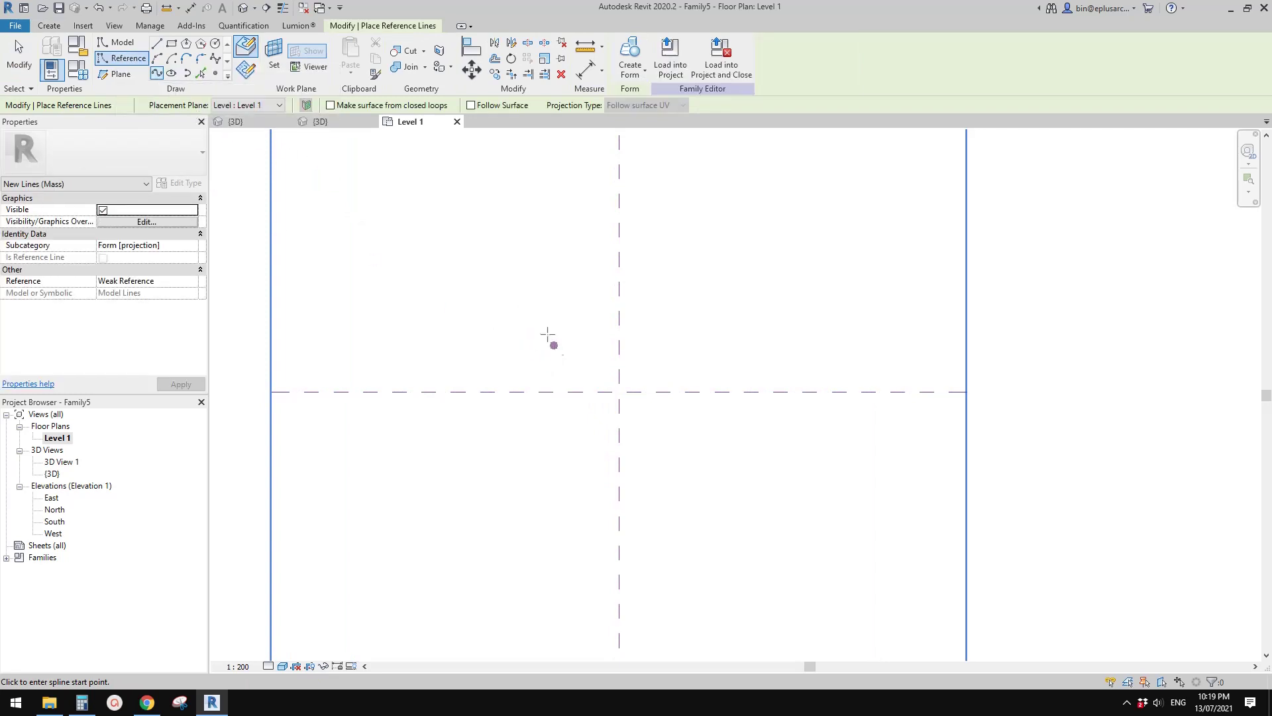
left_click(549, 446)
key("Escape")
left_click(601, 342)
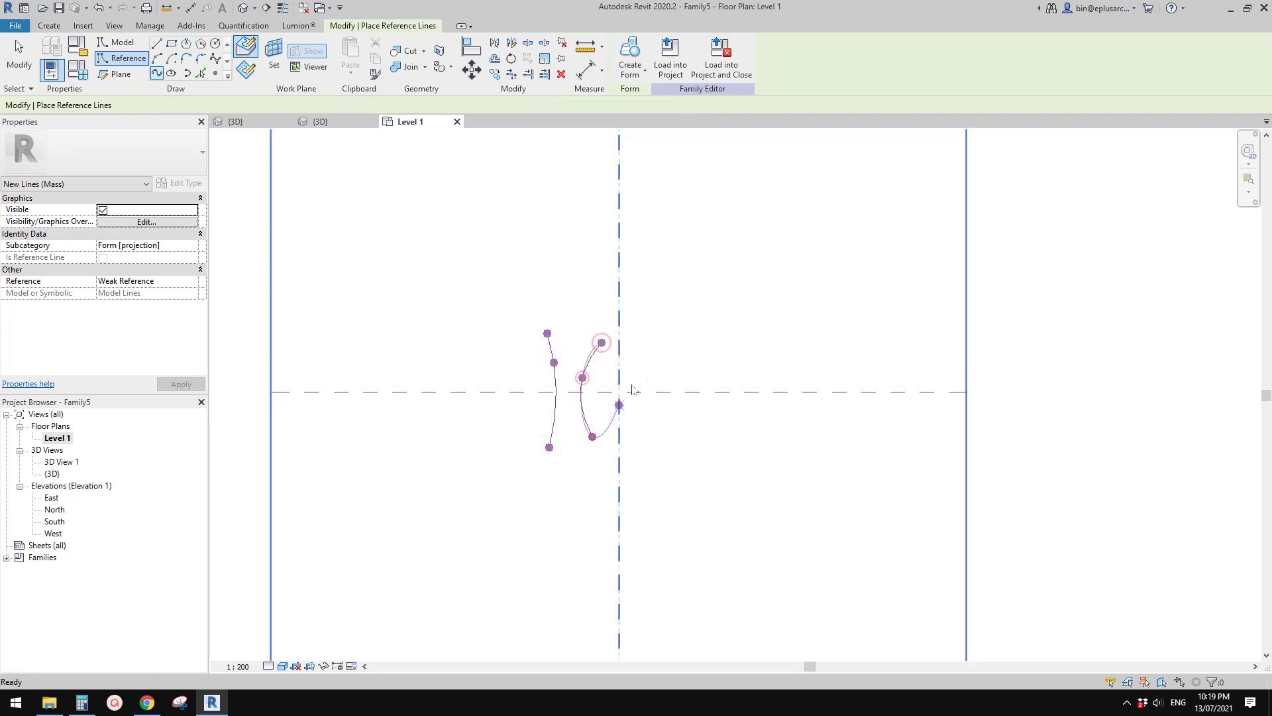
key("Escape")
left_click(648, 334)
left_click(652, 378)
left_click(648, 438)
key("Escape")
key("Escape")
Create a lofted surface form from the three reference splines
left_click(590, 424)
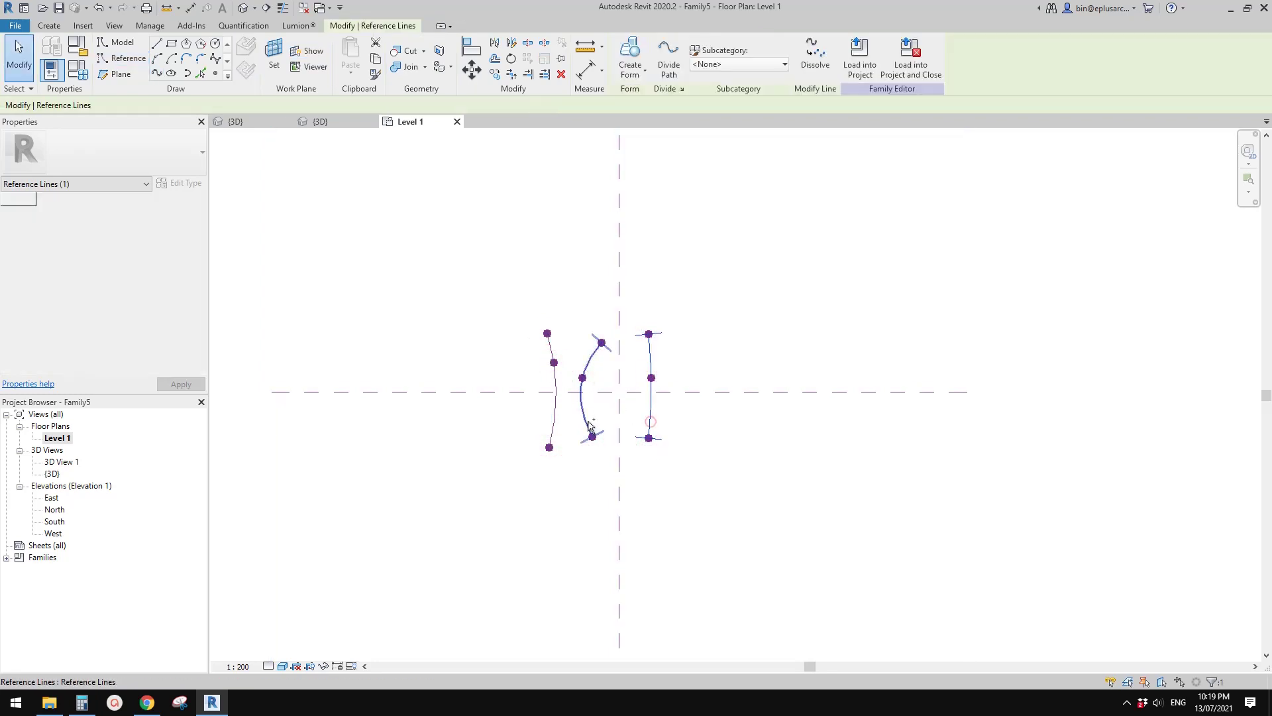
left_click(587, 421, "ctrl")
left_click(556, 418, "ctrl")
left_click(631, 56)
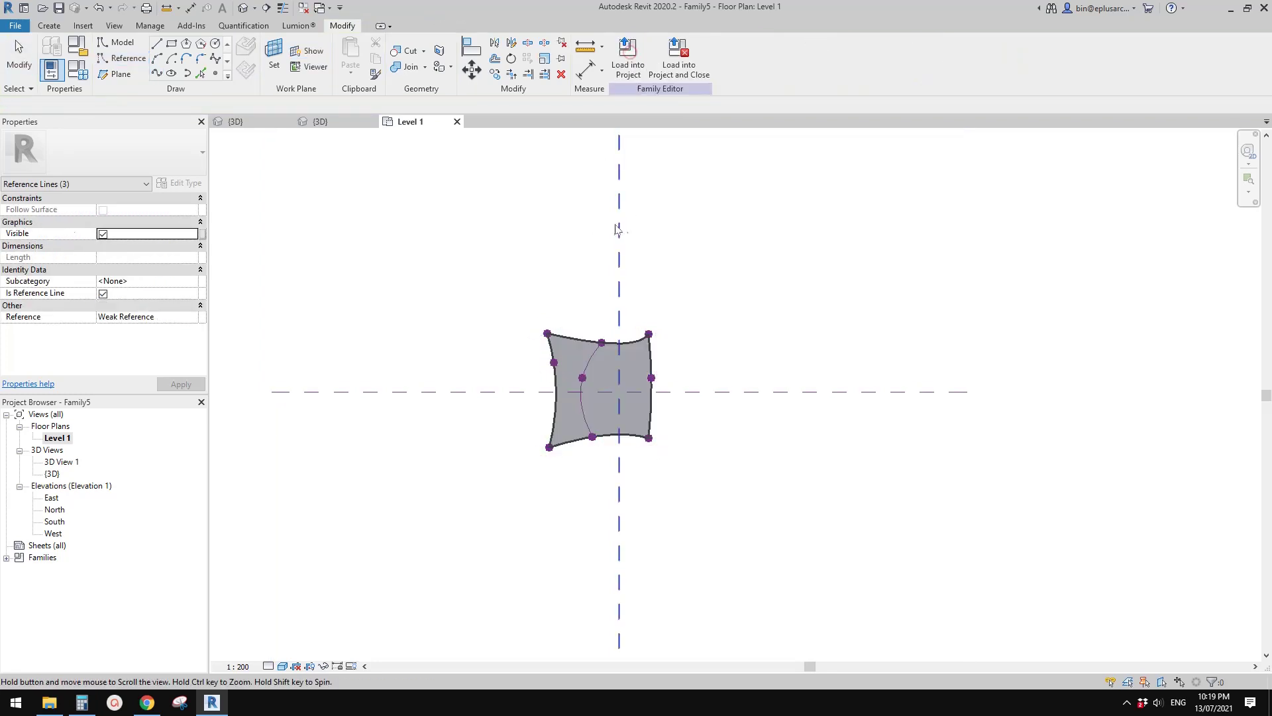
Raise the middle spline's central reference point in the 3D view to an offset of about 3800 mm
left_click(243, 7)
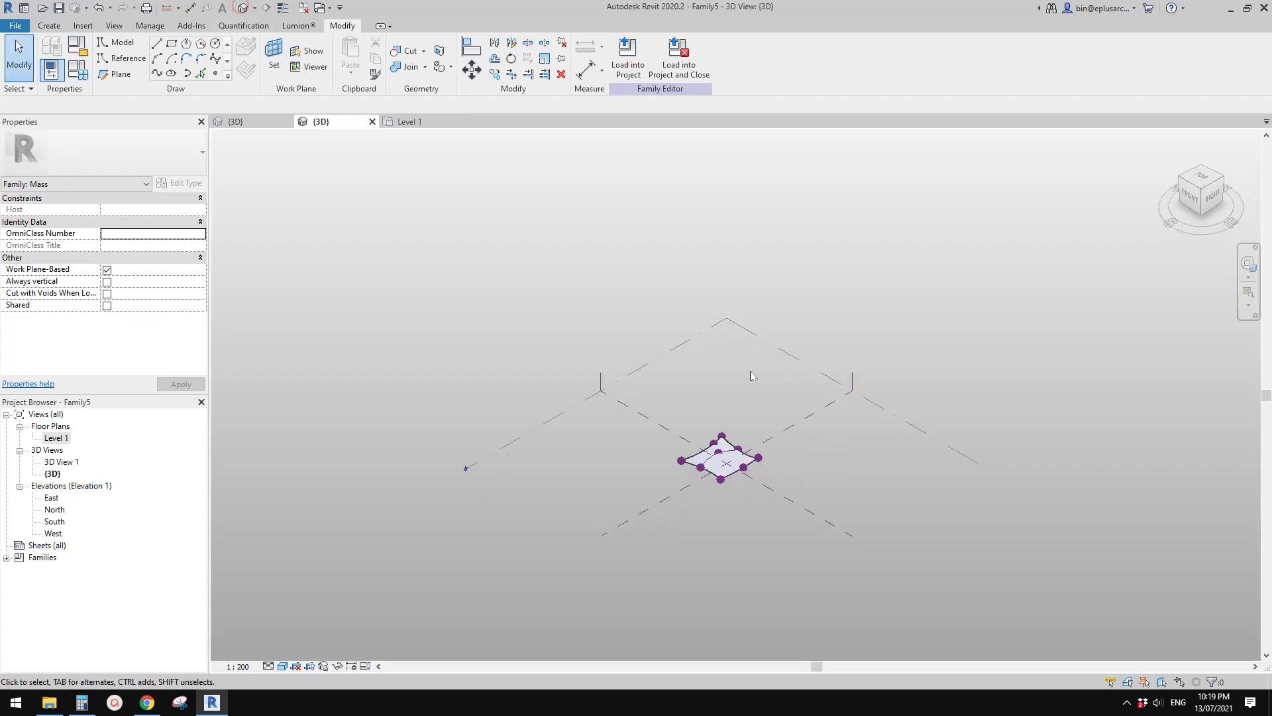
scroll(686, 470, "up", 1)
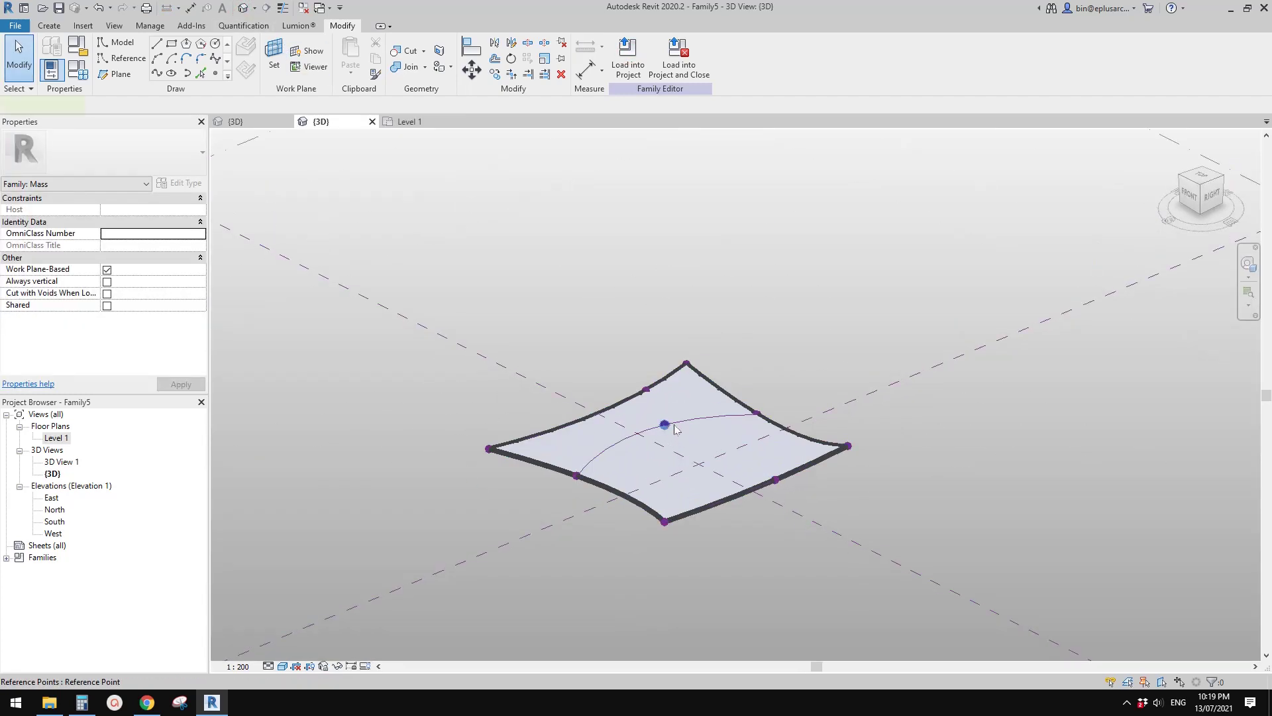
left_click(673, 428)
left_click_drag(673, 406, 666, 322)
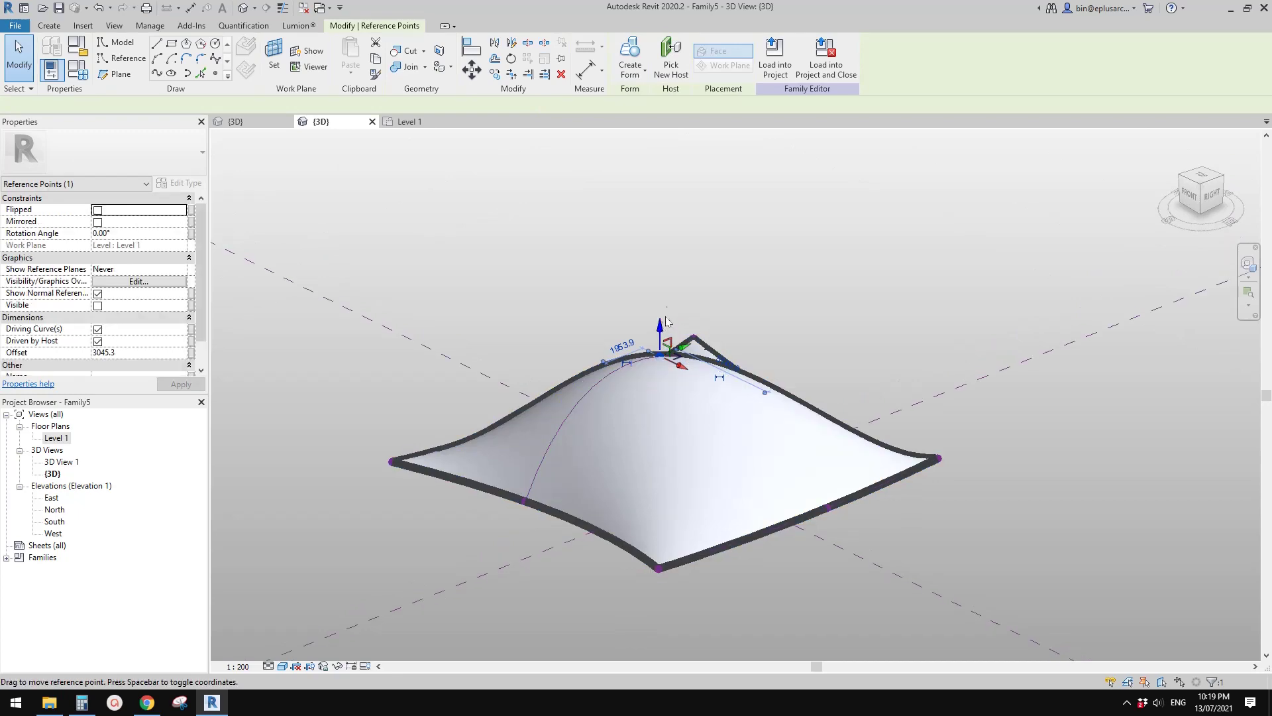
middle_click_drag(917, 364, 855, 401, "shift")
left_click_drag(696, 341, 715, 355)
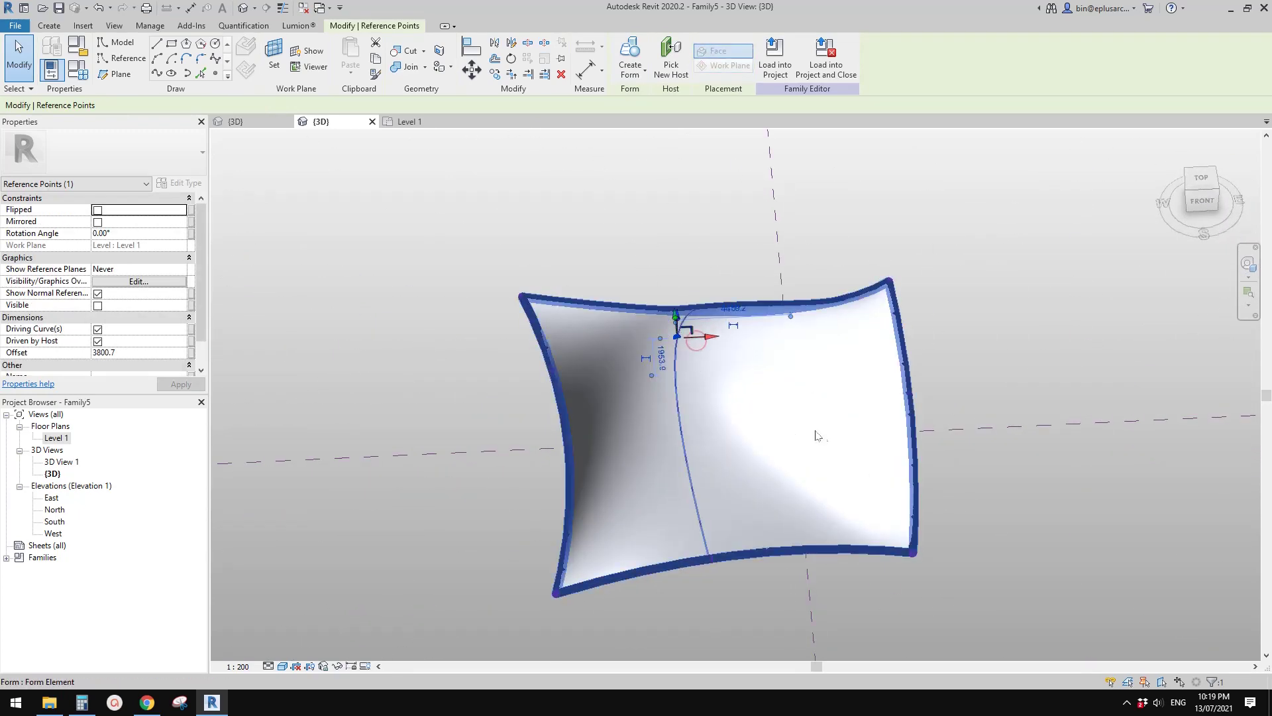
key("Escape")
Divide the top face of the curved form into a UV grid
left_click(791, 424)
middle_click_drag(858, 441, 740, 399, "shift")
scroll(736, 396, "up", 1)
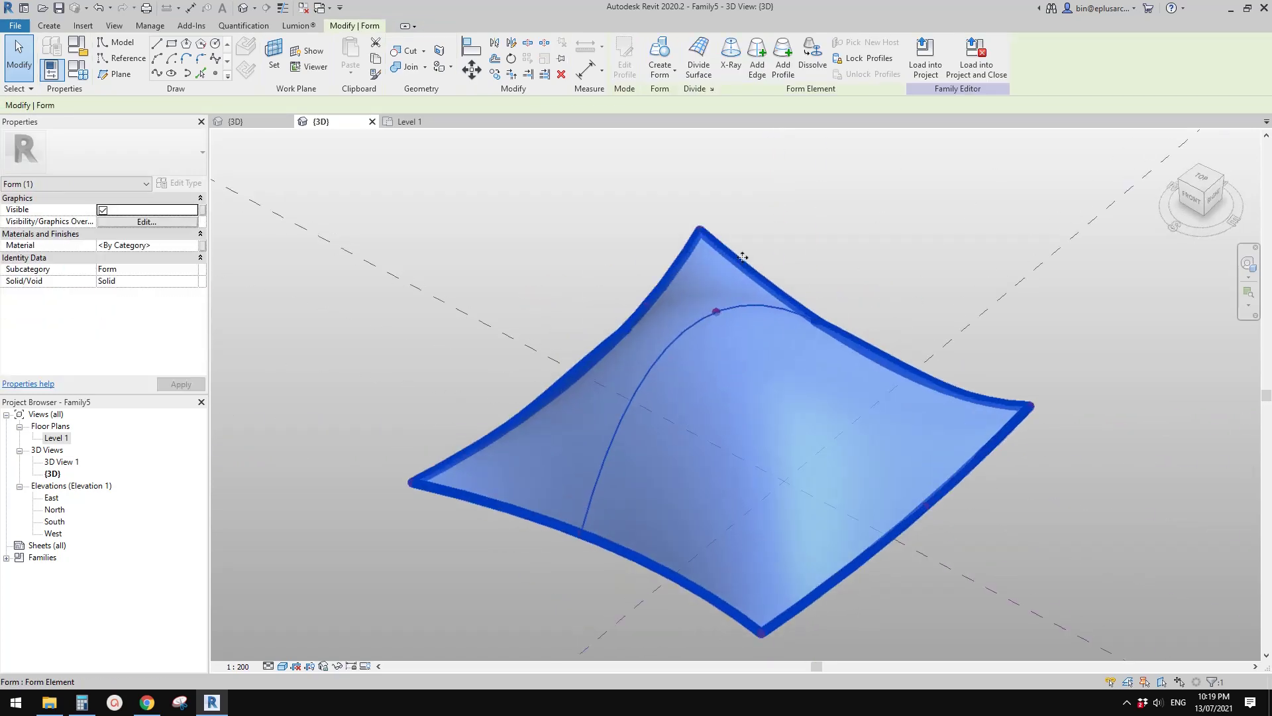
left_click(701, 66)
middle_click_drag(822, 311, 729, 385, "shift")
left_click(363, 153)
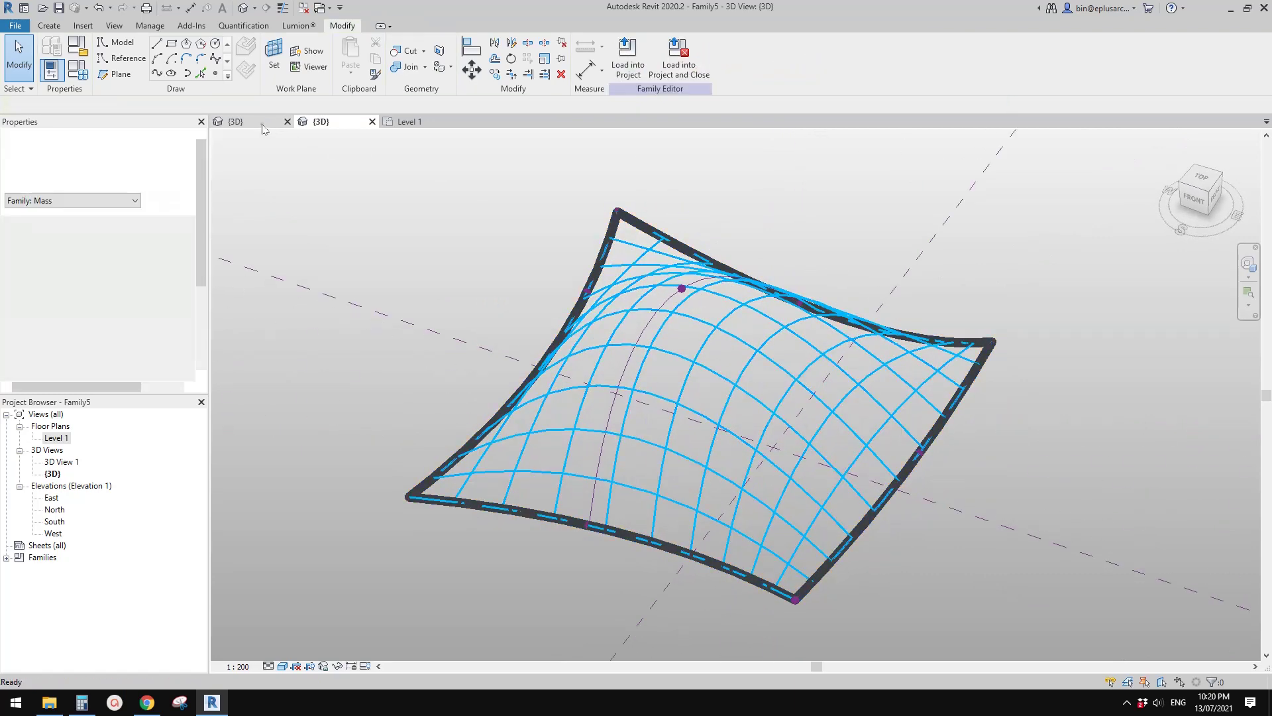
Load the Family4 curtain panel family into the mass family and return to the mass's 3D view
left_click(262, 123)
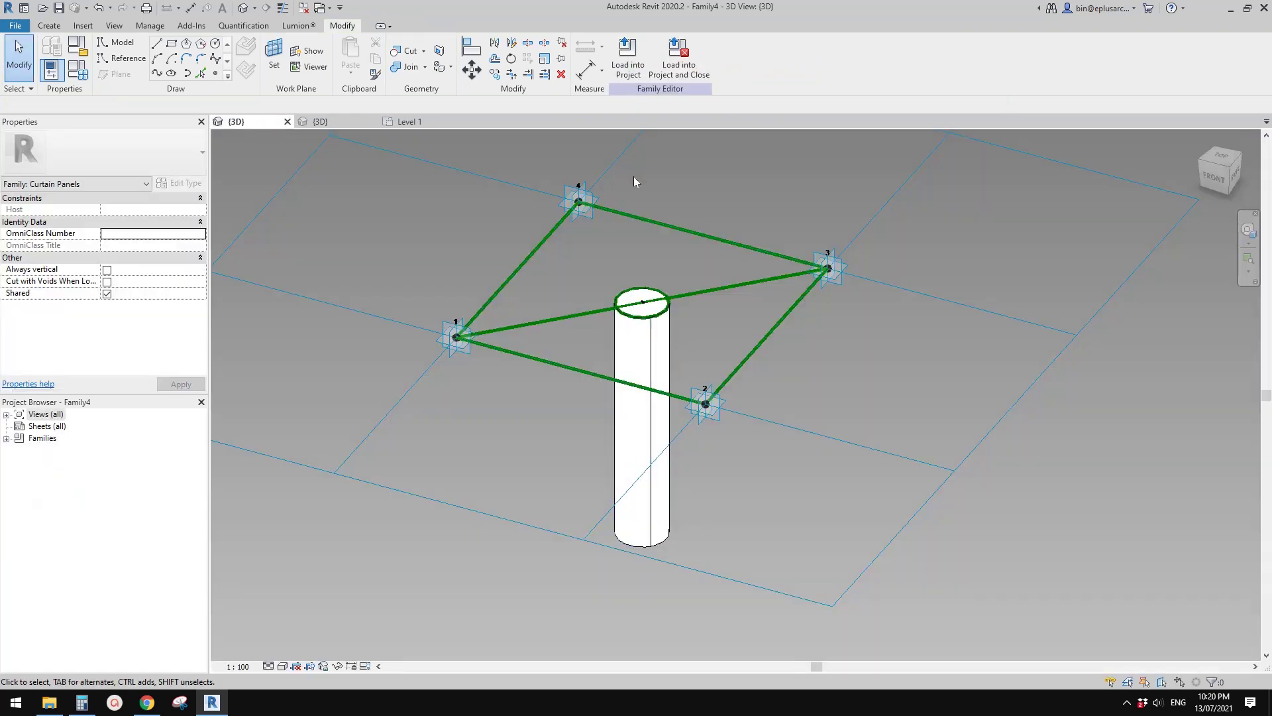
left_click(629, 71)
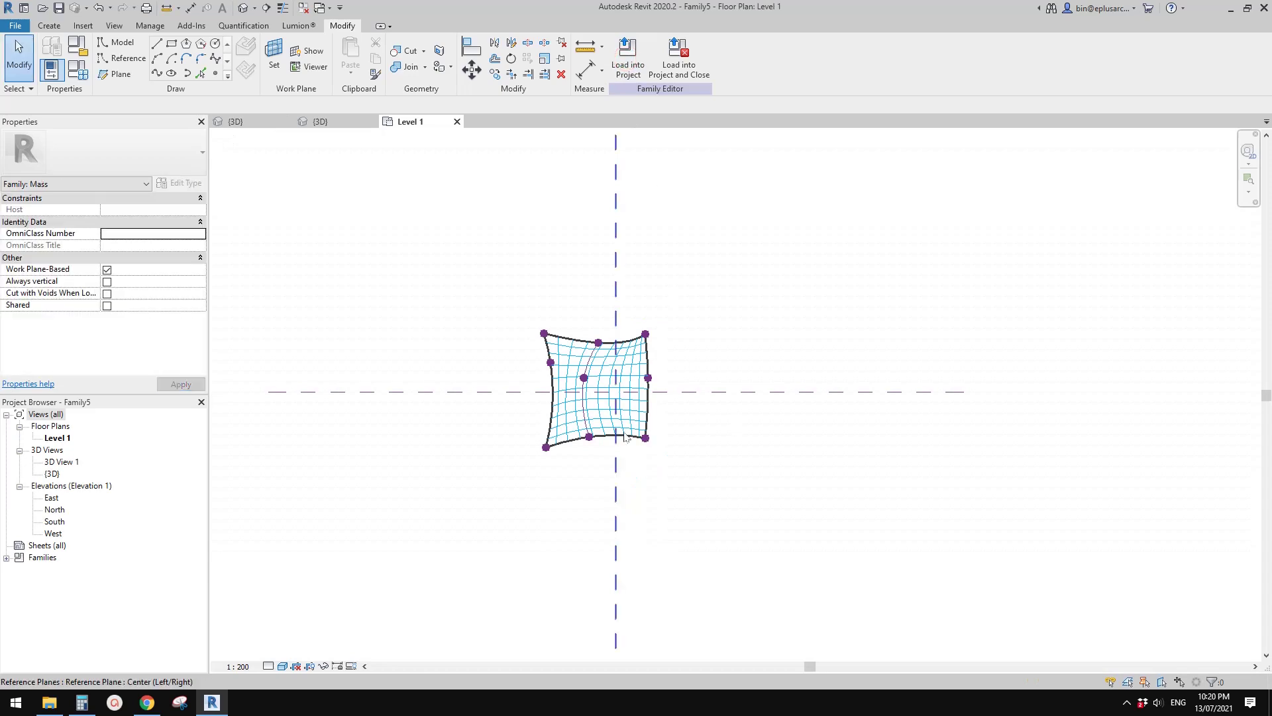
left_click(242, 8)
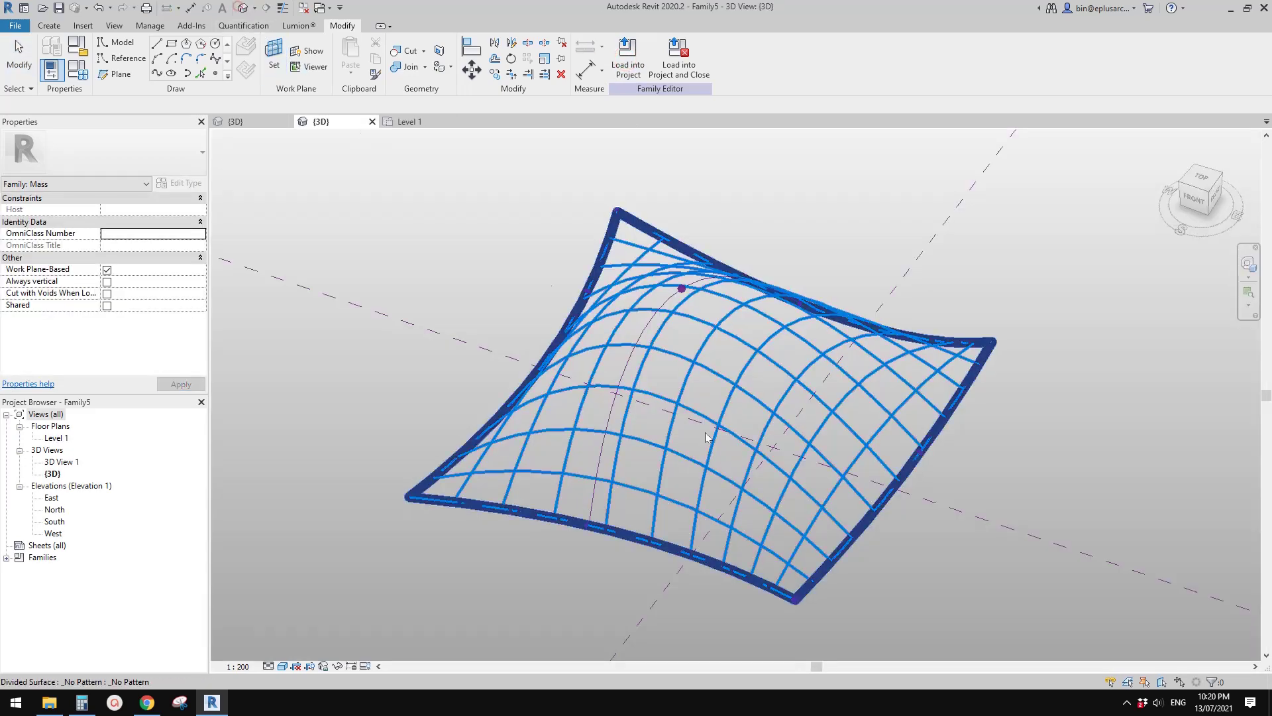
Apply the Rectangle Checkerboard Family4 panel to the divided surface
scroll(738, 422, "up", 2)
left_click(738, 422)
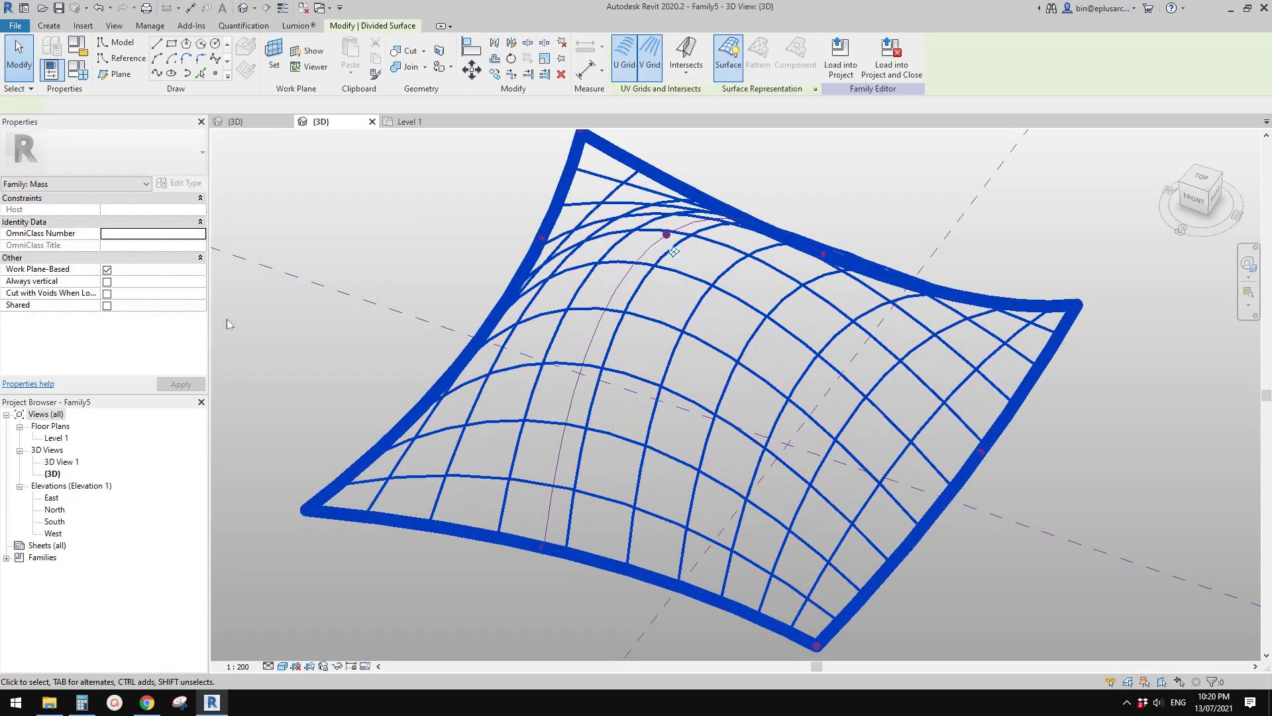
left_click(118, 161)
scroll(93, 327, "down", 3)
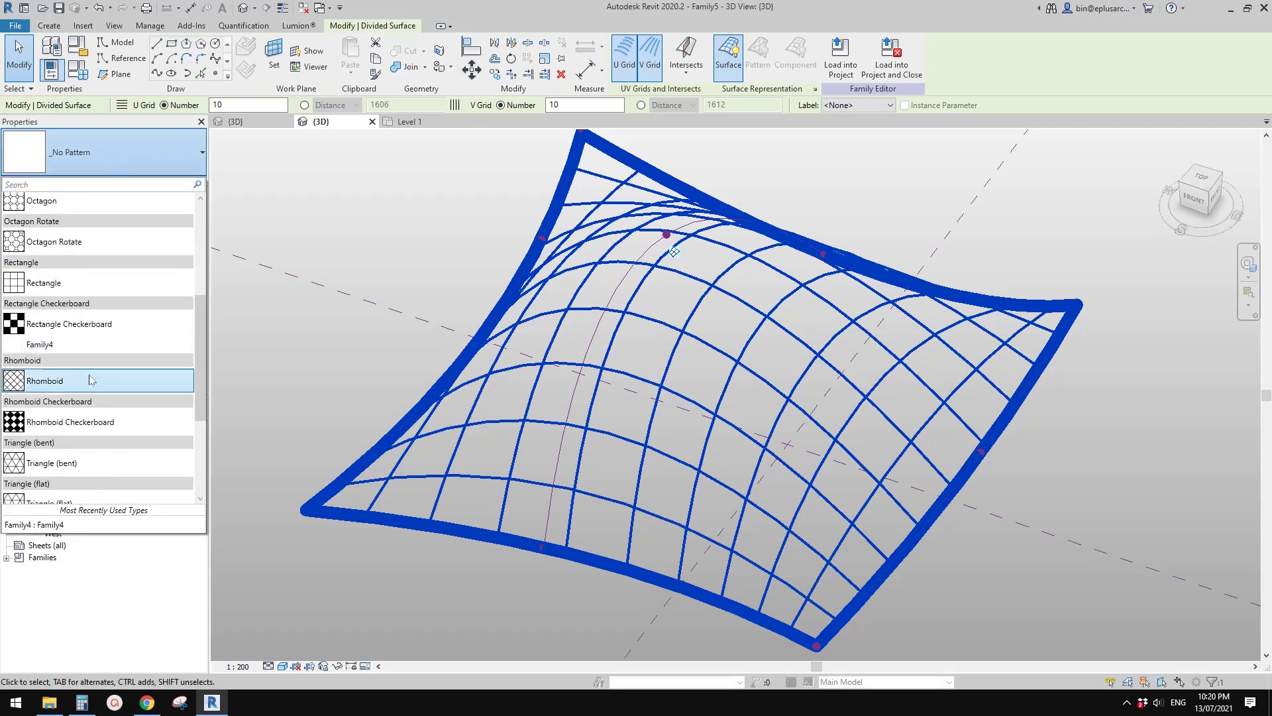
left_click(53, 346)
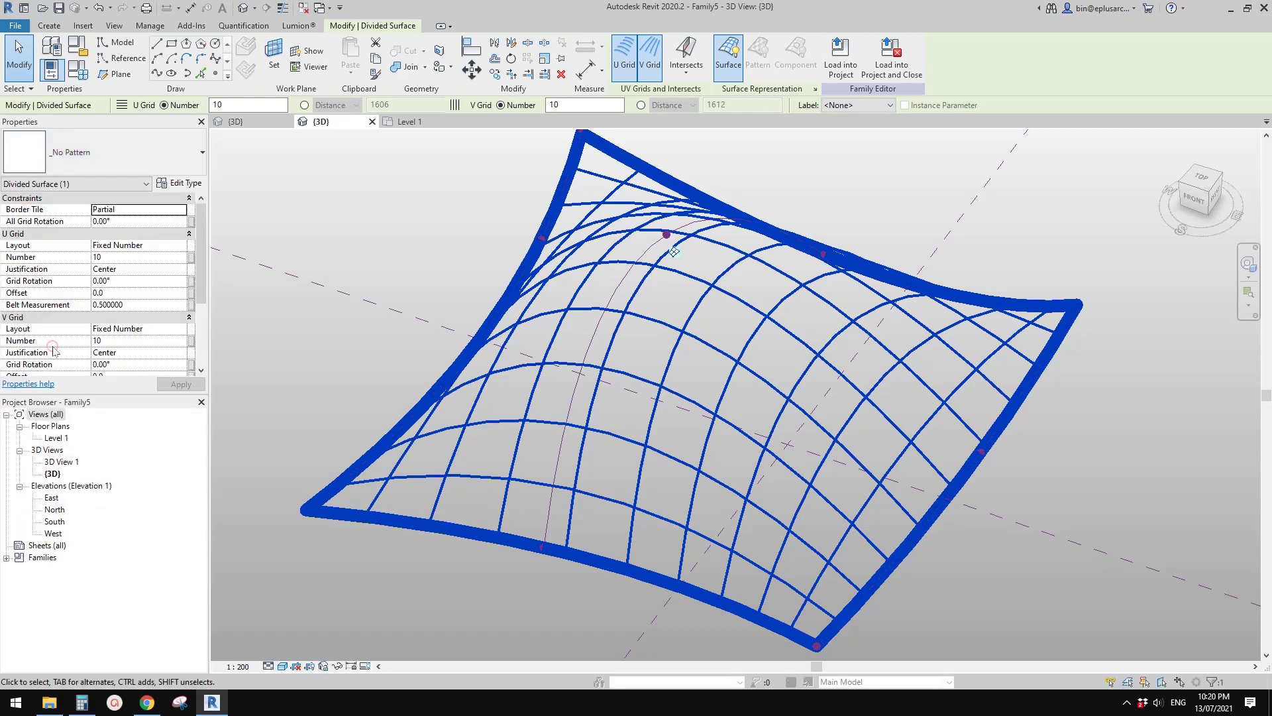
middle_click_drag(582, 385, 850, 368, "shift")
Turn on Component Flip for the divided surface so the cylinders point outward
left_click(723, 322)
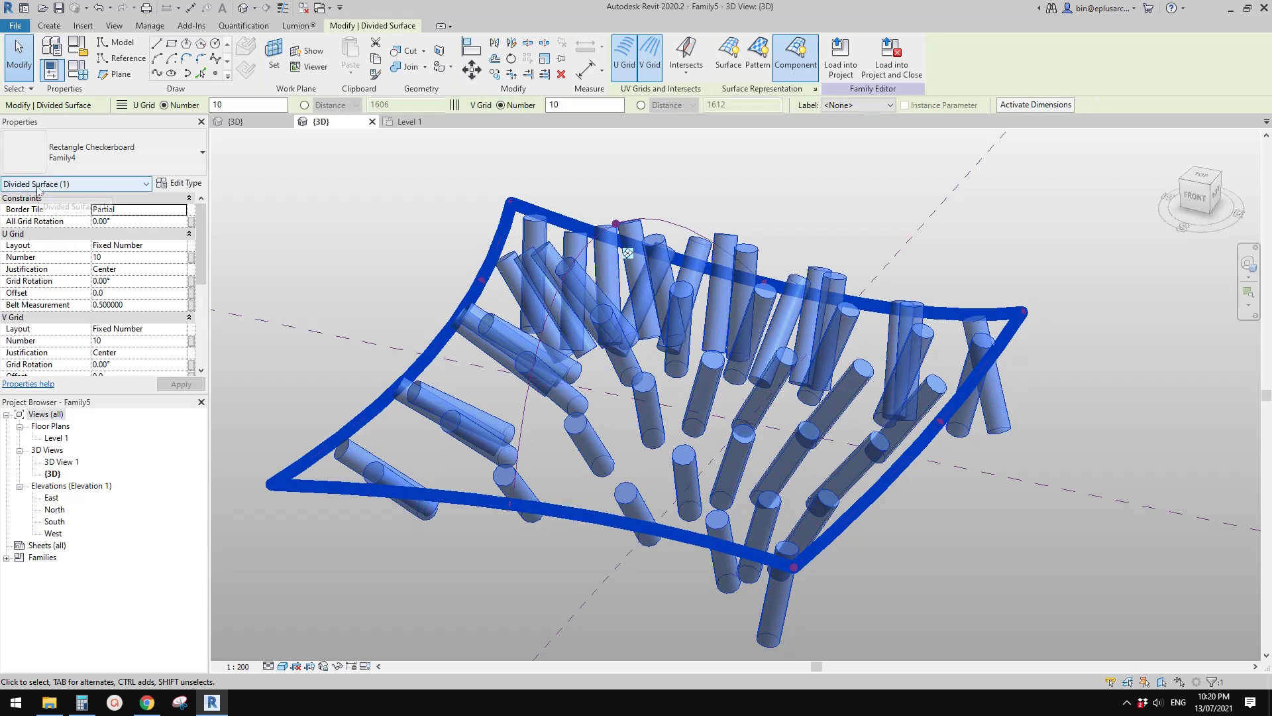
scroll(111, 310, "down", 3)
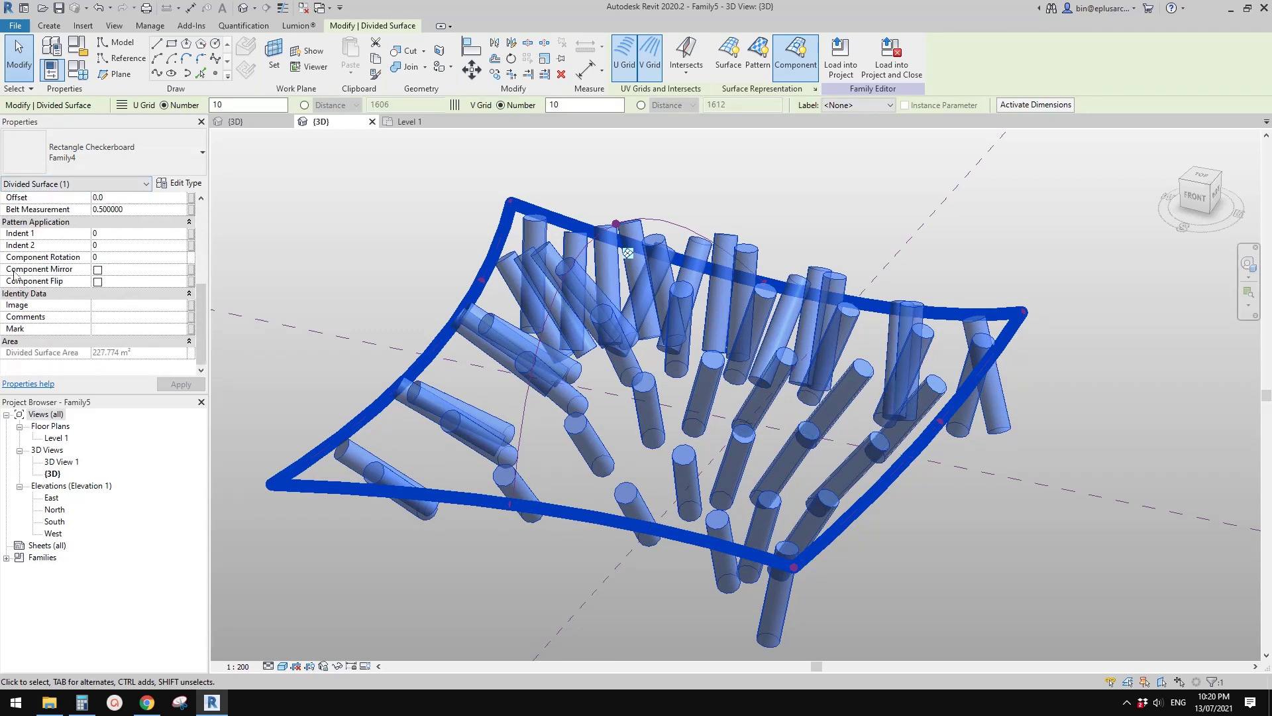
left_click(99, 283)
left_click(99, 282)
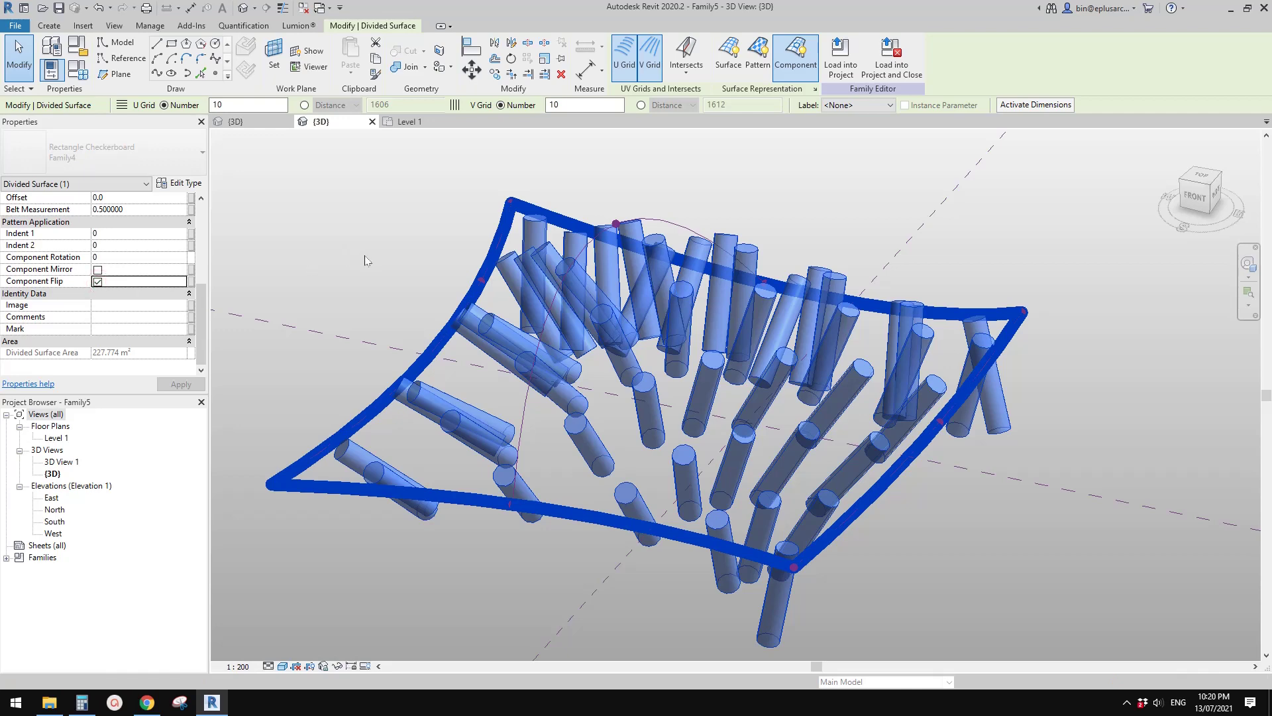
middle_click_drag(364, 261, 749, 342, "shift")
scroll(746, 342, "up", 2)
middle_click_drag(741, 342, 556, 397)
scroll(709, 384, "down", 1)
scroll(685, 369, "up", 1)
key("Escape")
scroll(589, 391, "down", 1)
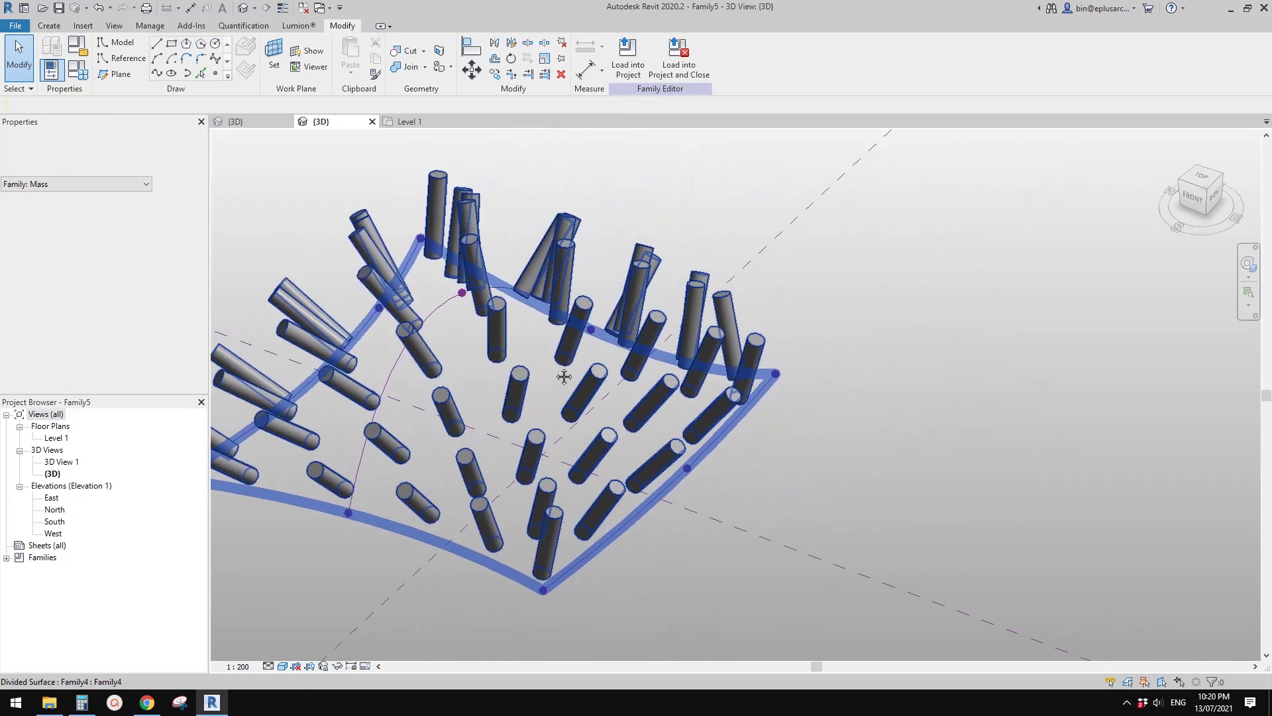
Select a single cylinder panel near the middle of the surface and set its length L to 5000
left_click(150, 25)
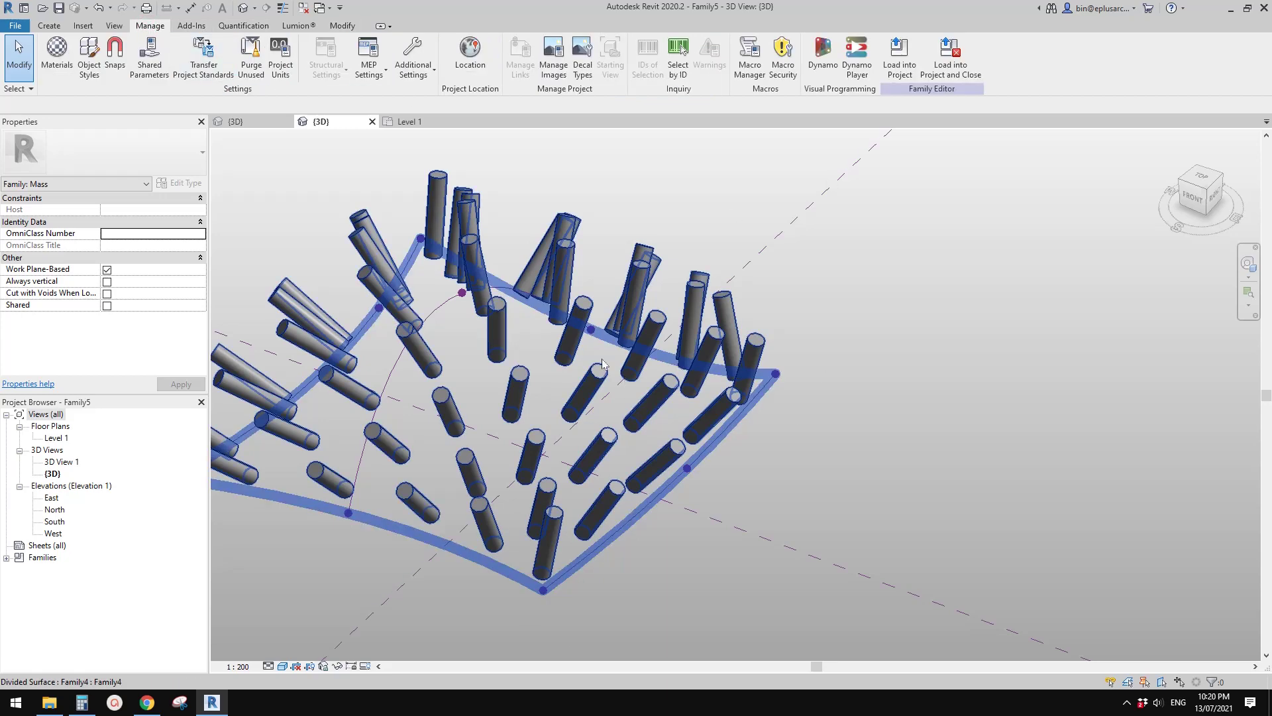
middle_click_drag(586, 389, 585, 419)
key("Tab")
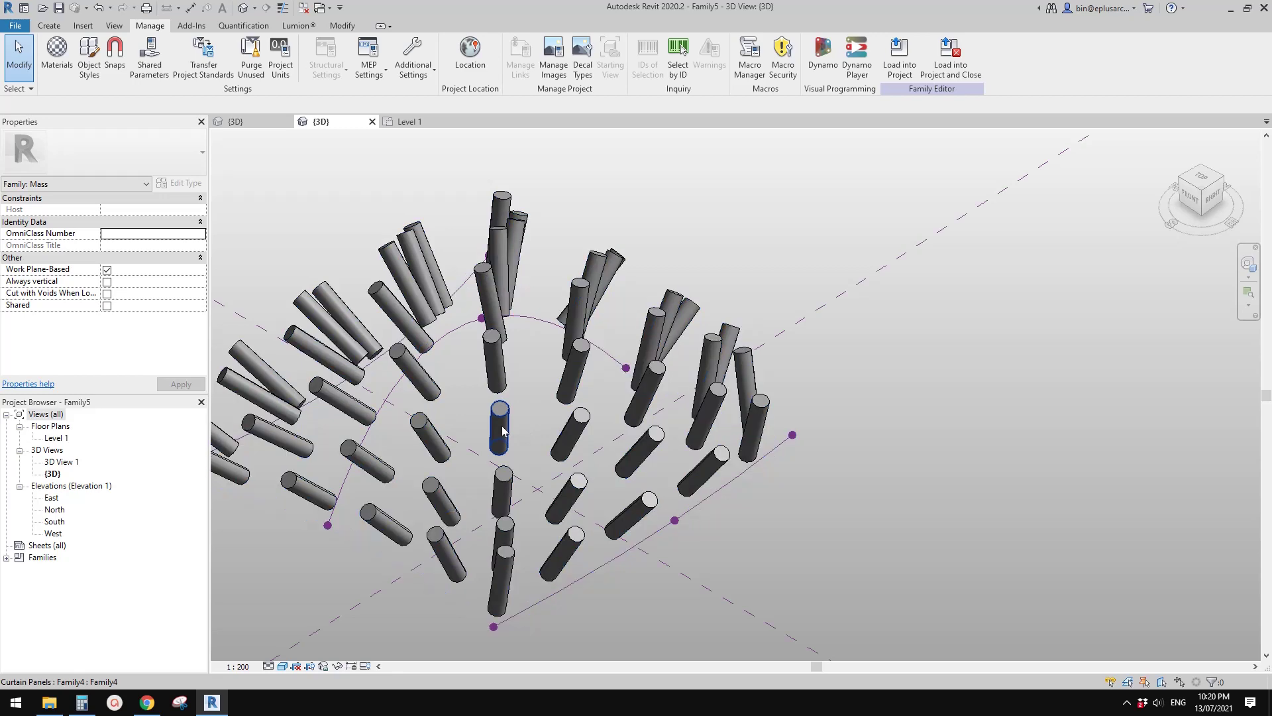
left_click(502, 429)
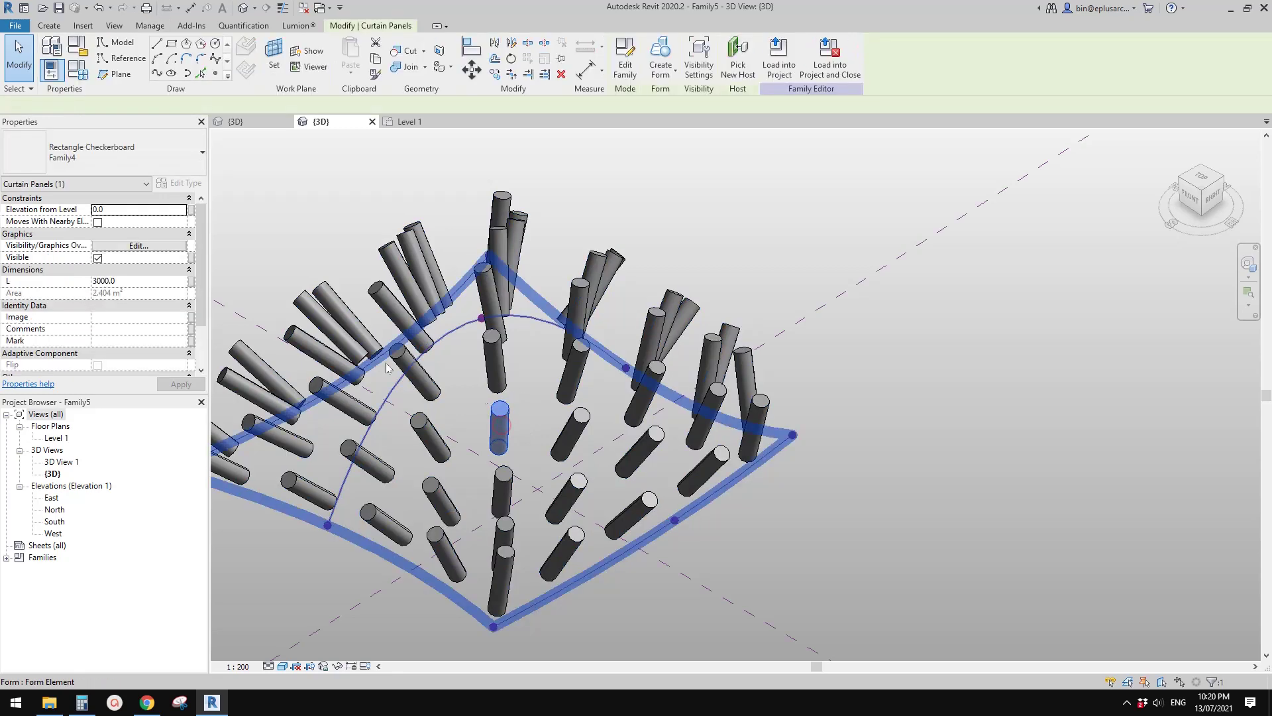
left_click(137, 281)
type("50")
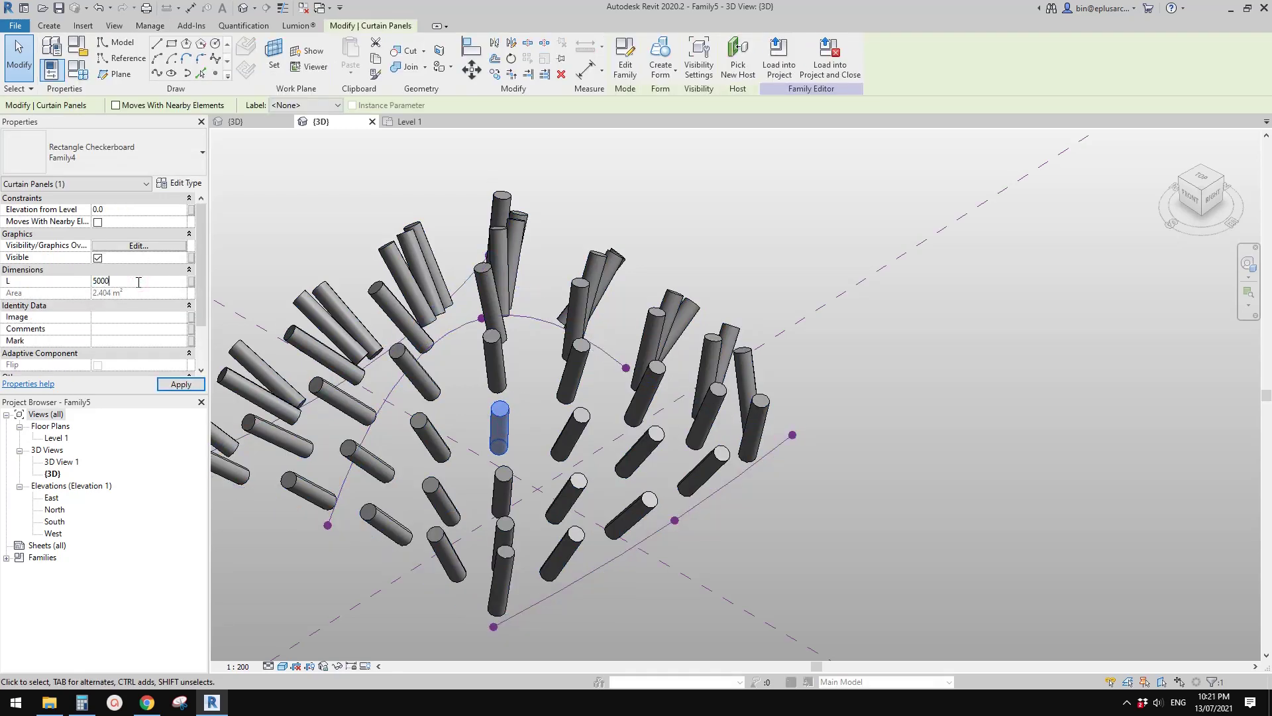
Raise the L parameter of one panel farther back on the surface so it becomes a much longer spike
left_click(388, 302)
left_click(149, 281)
type("900")
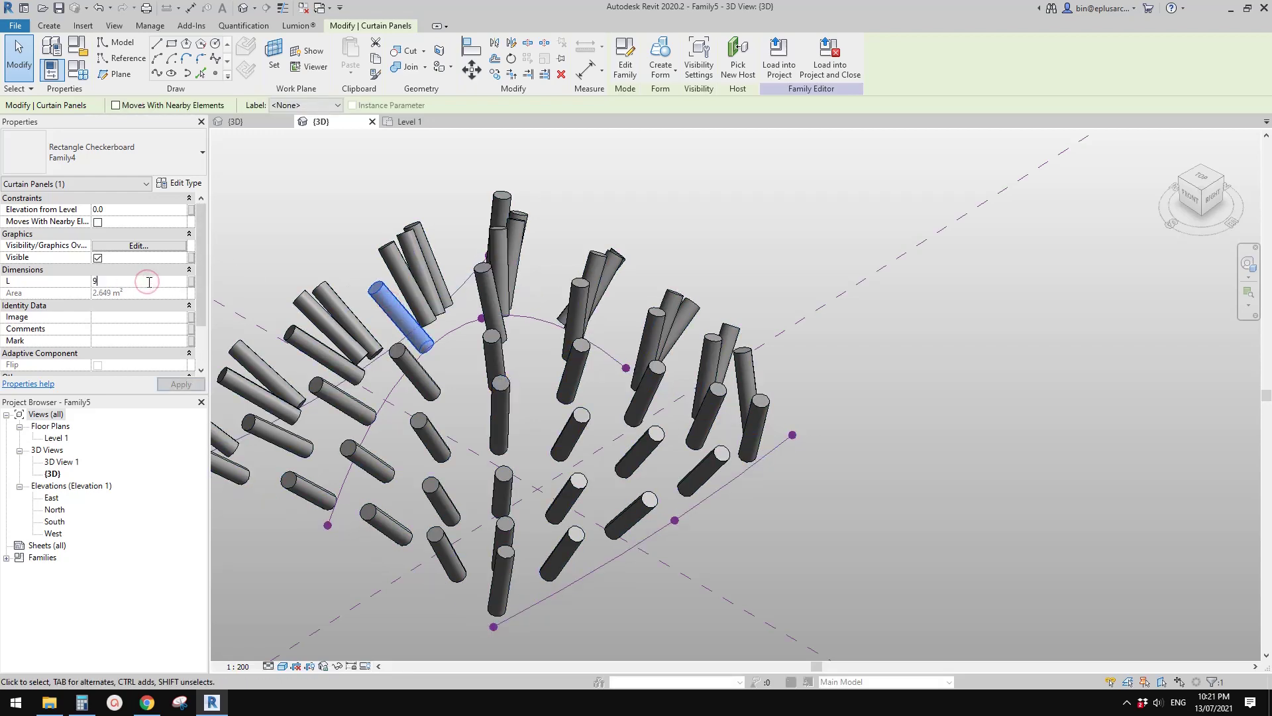
middle_click_drag(386, 248, 516, 211, "shift")
left_click(434, 223)
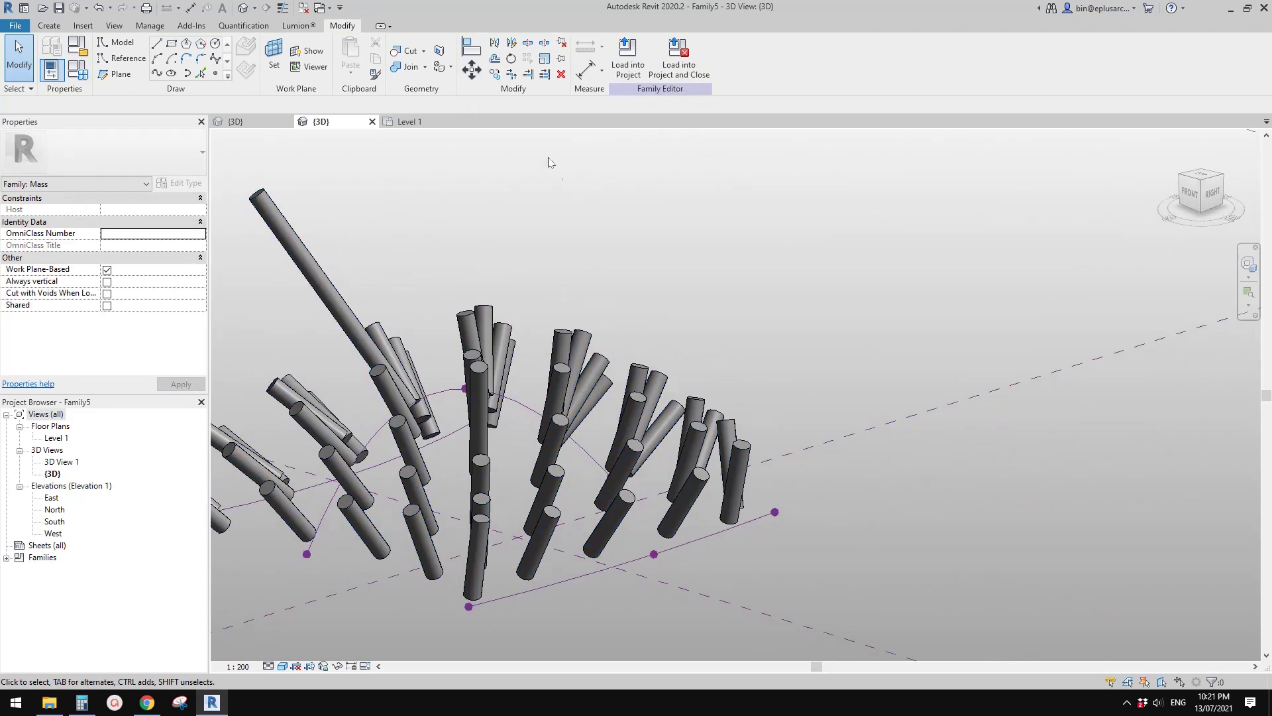
Open Dynamo from the mass family and start a new graph
left_click(150, 25)
left_click(823, 56)
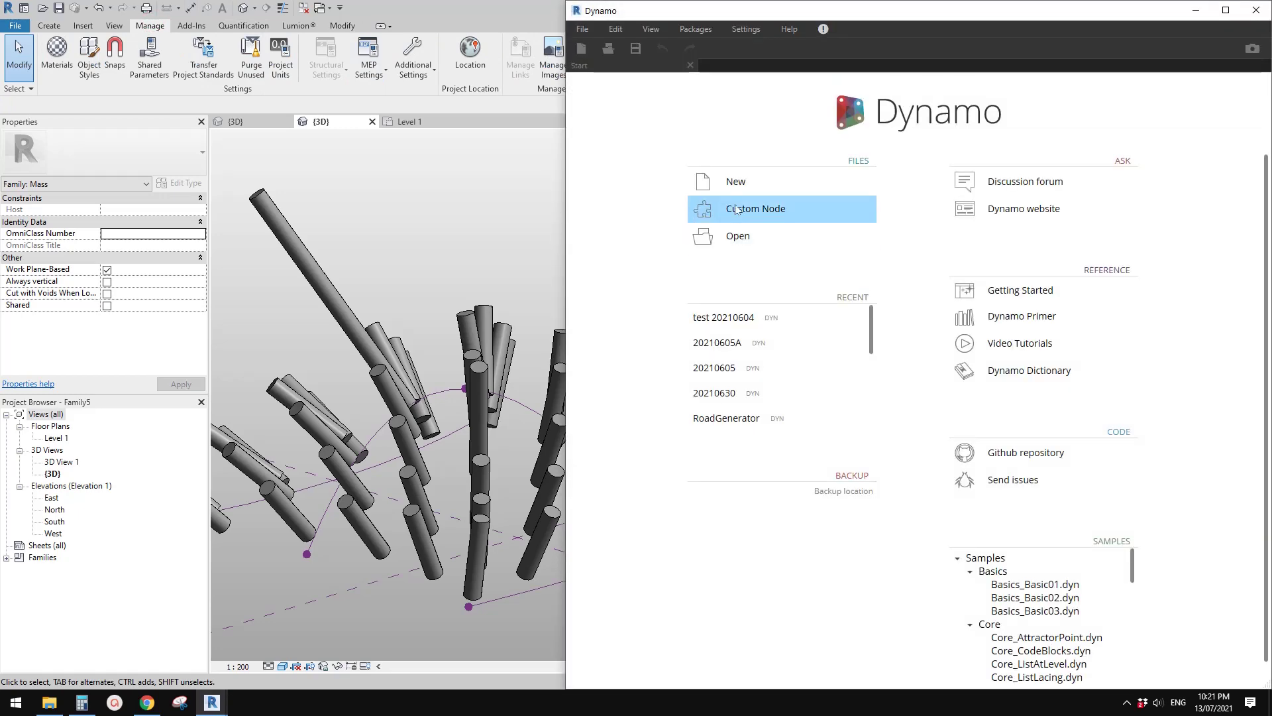
left_click(743, 186)
left_click(742, 184)
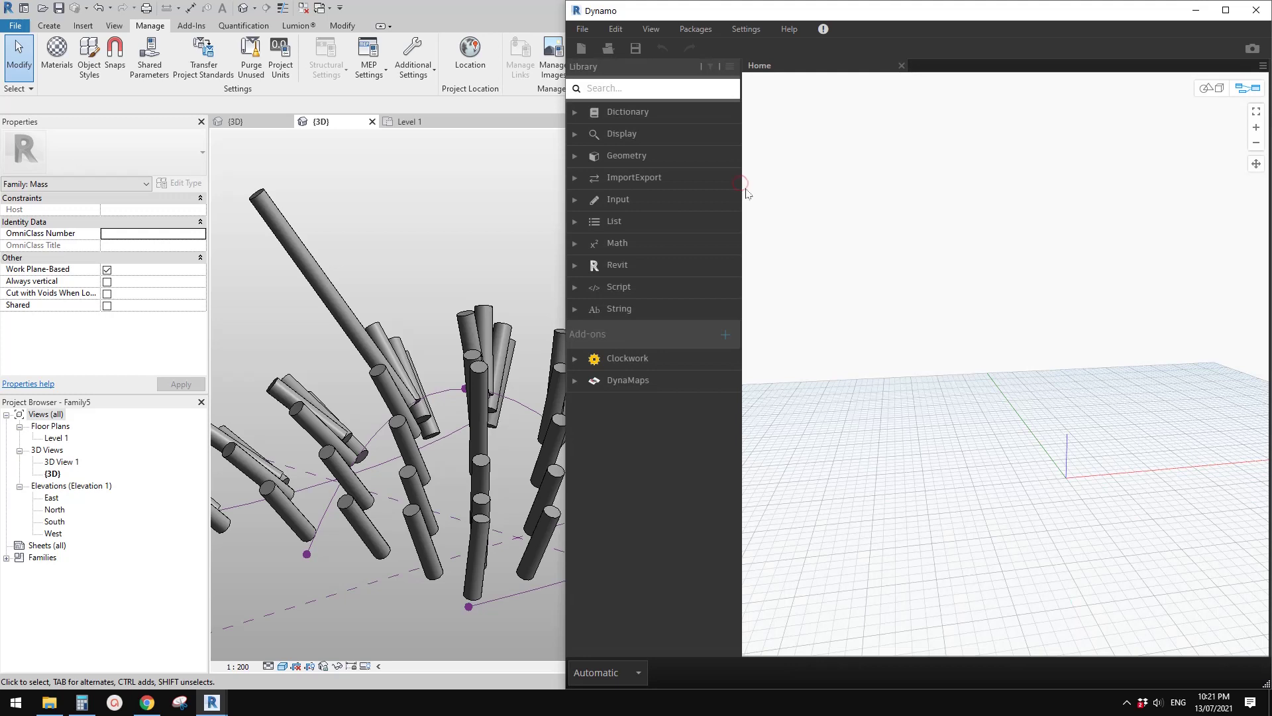
Add a Family Types node and an All Elements of Family Type node, placed side by side in the graph
left_click(576, 267)
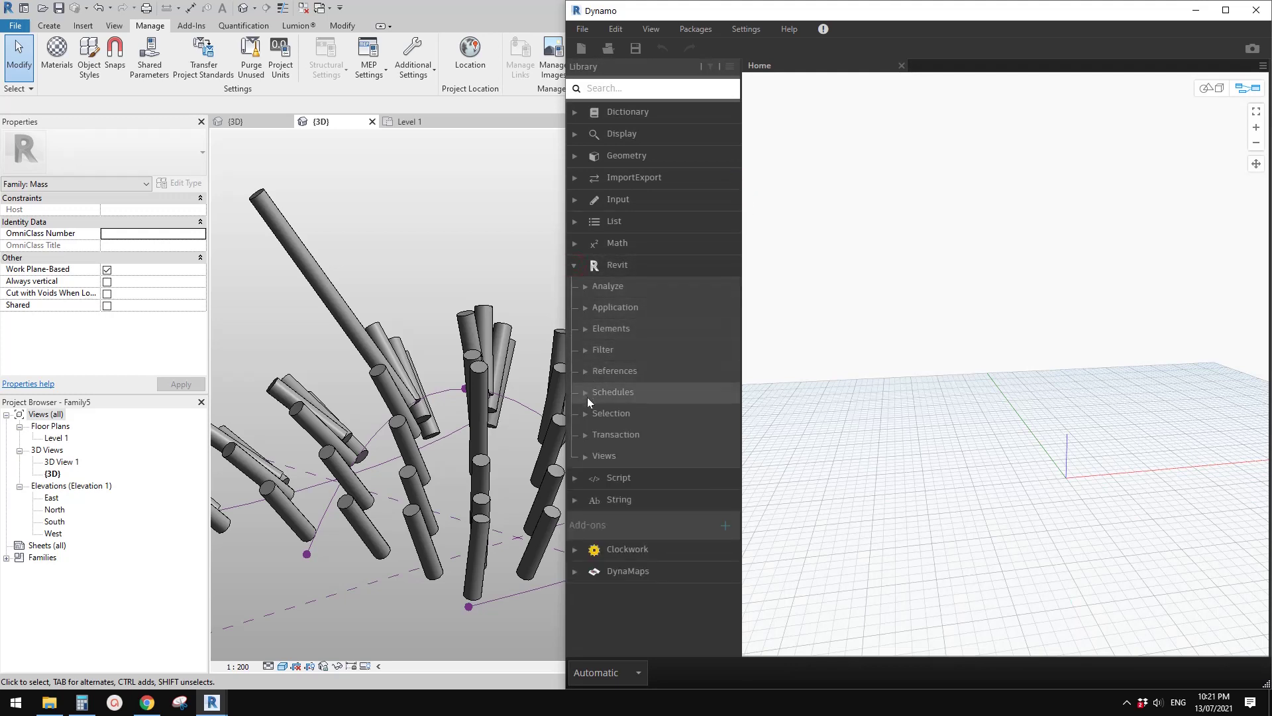
left_click(592, 419)
scroll(640, 444, "down", 3)
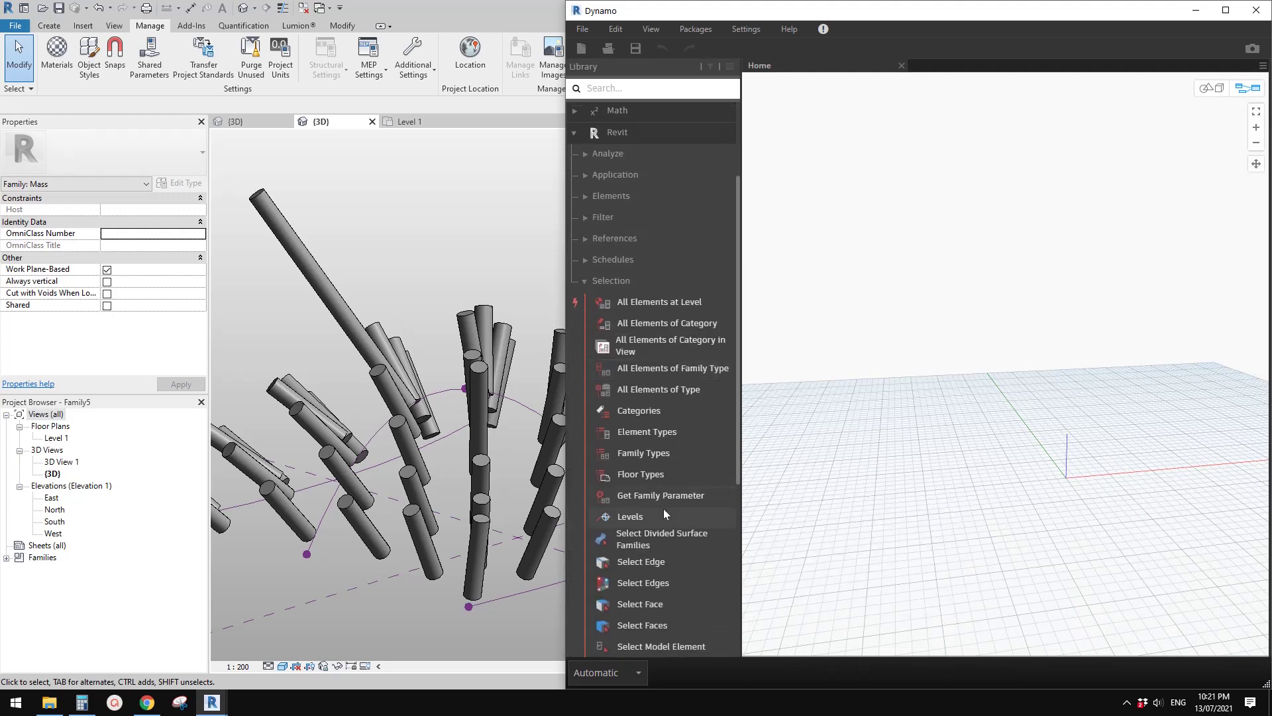
left_click(642, 452)
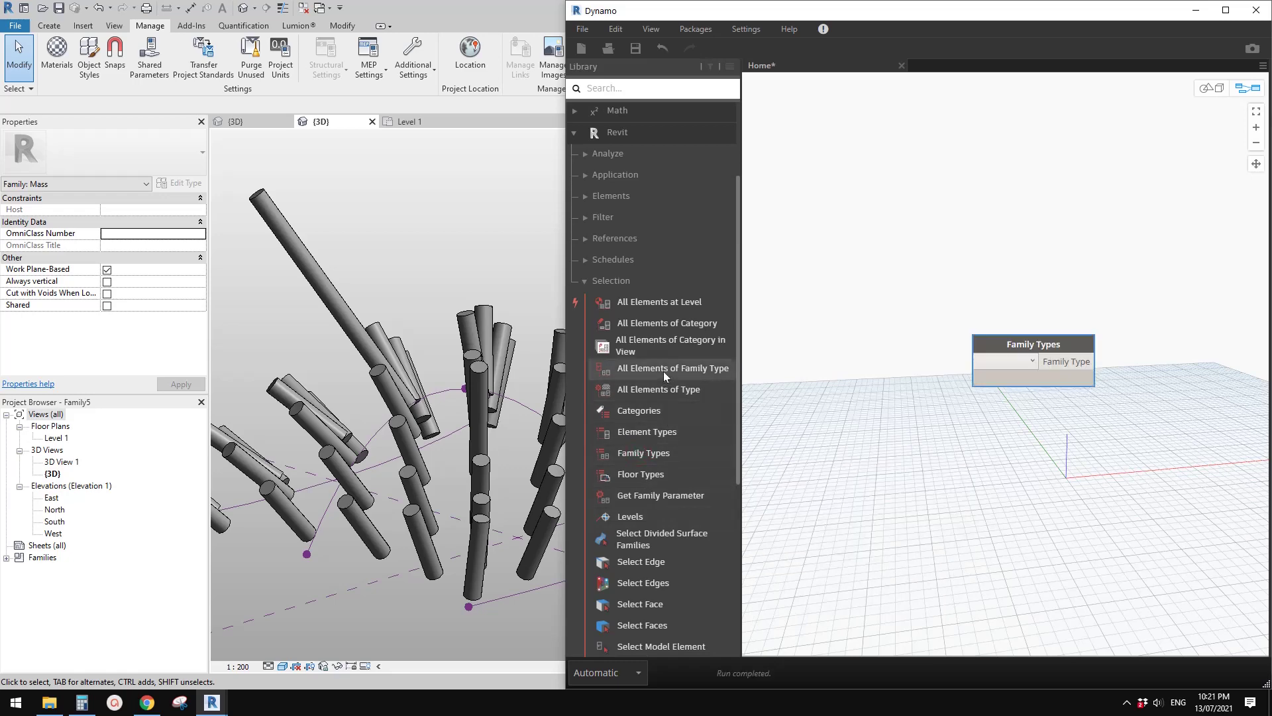
left_click(682, 374)
left_click_drag(1033, 344, 836, 291)
left_click_drag(1038, 362, 979, 301)
Set Family Types to Family4:Family4 and connect it to the Family Type input of All Elements of Family Type
left_click(839, 309)
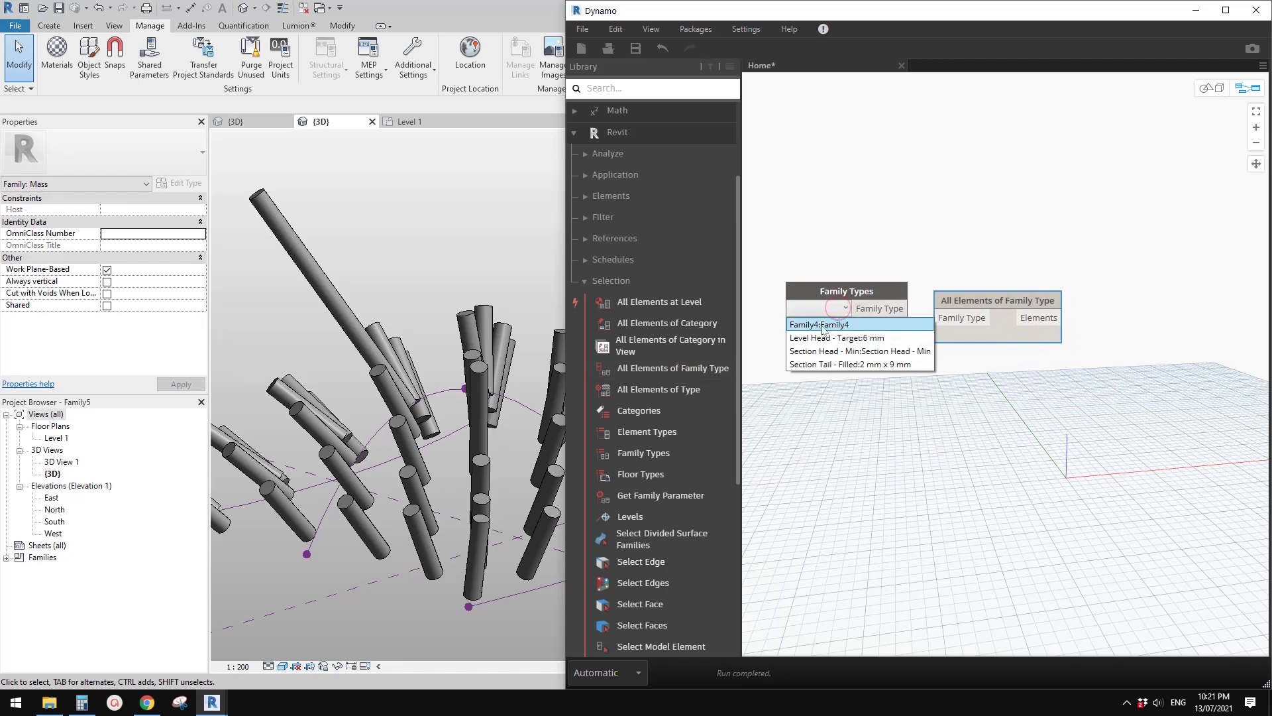
left_click(820, 325)
left_click(947, 324)
left_click(899, 309)
left_click_drag(968, 296, 980, 289)
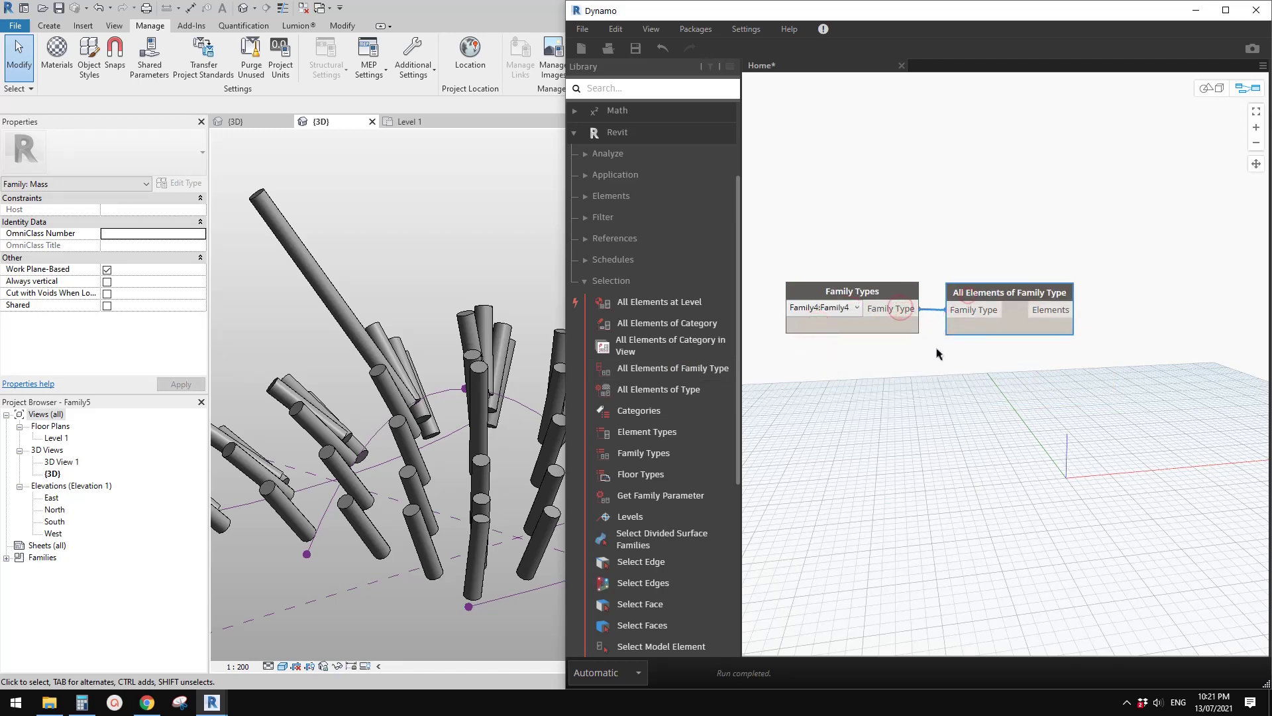
Add an Element.SetParameterByName node and connect the collected Elements output to its element input
right_click(973, 222)
type("SETPARA")
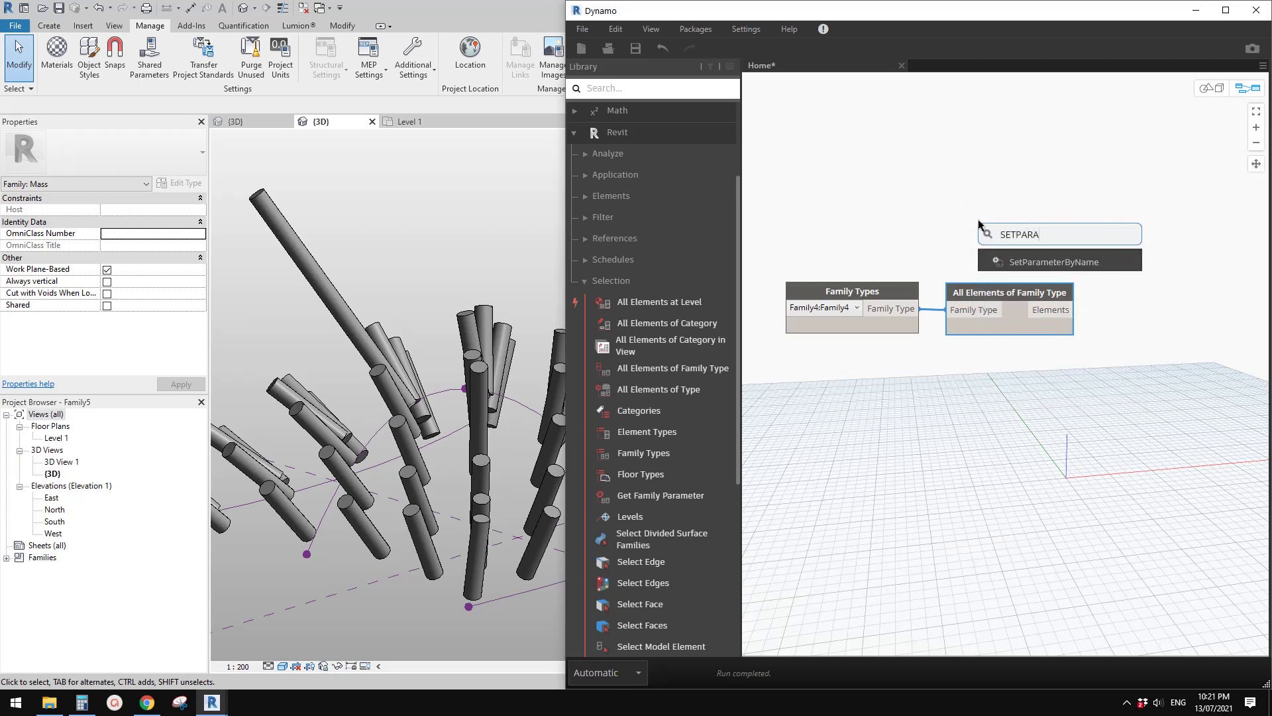
key("Return")
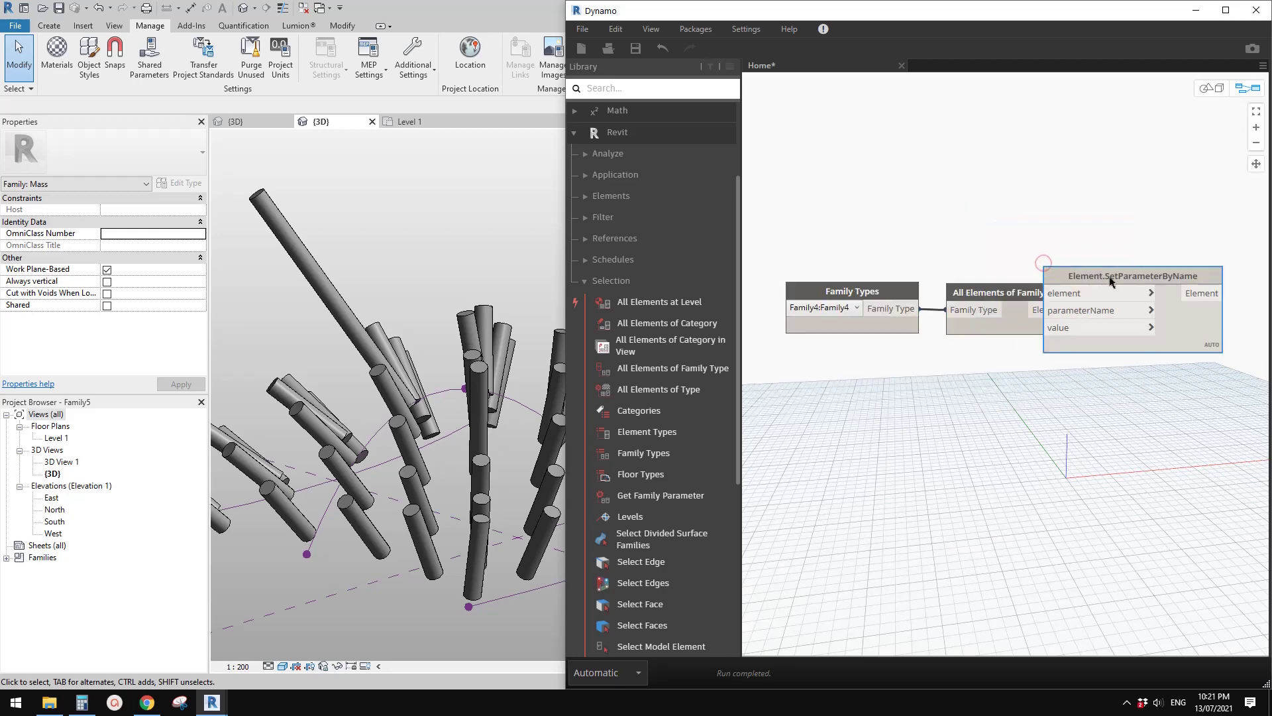
left_click(1126, 302)
left_click(1063, 309)
middle_click_drag(1064, 310, 1008, 303)
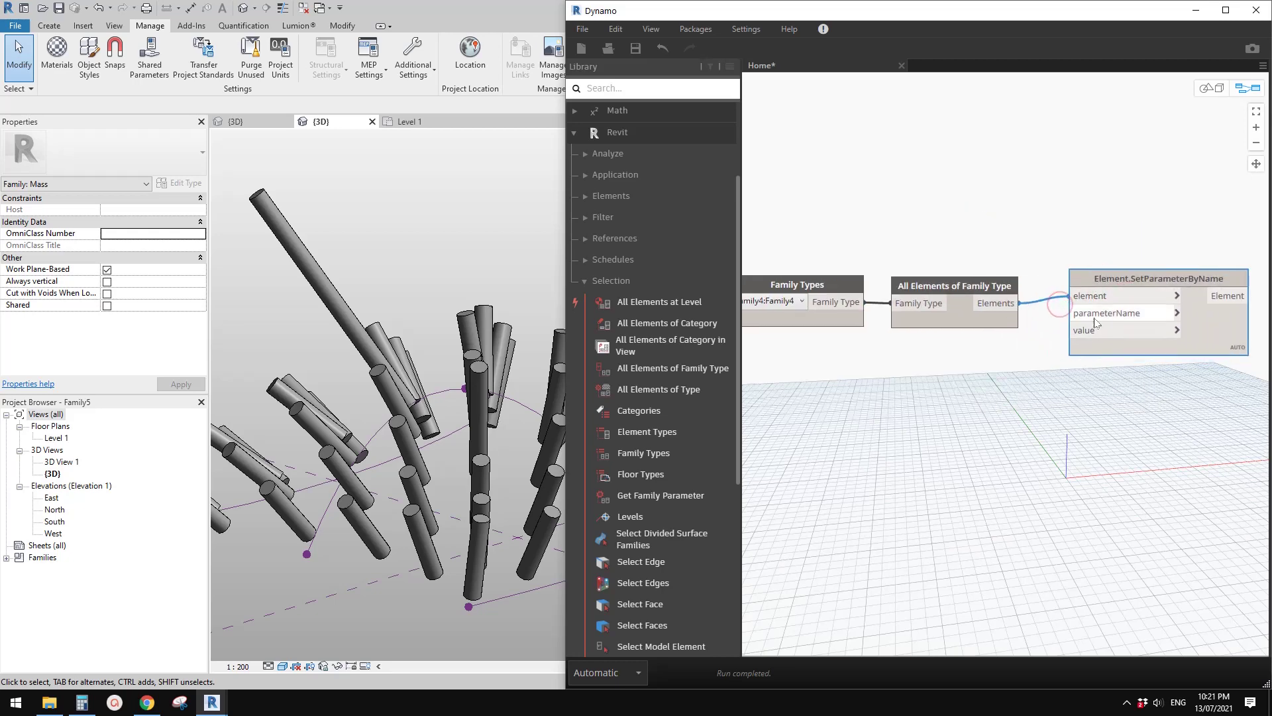
Create a code block containing "L" and connect it to the parameterName input of Element.SetParameterByName
right_click(1000, 359)
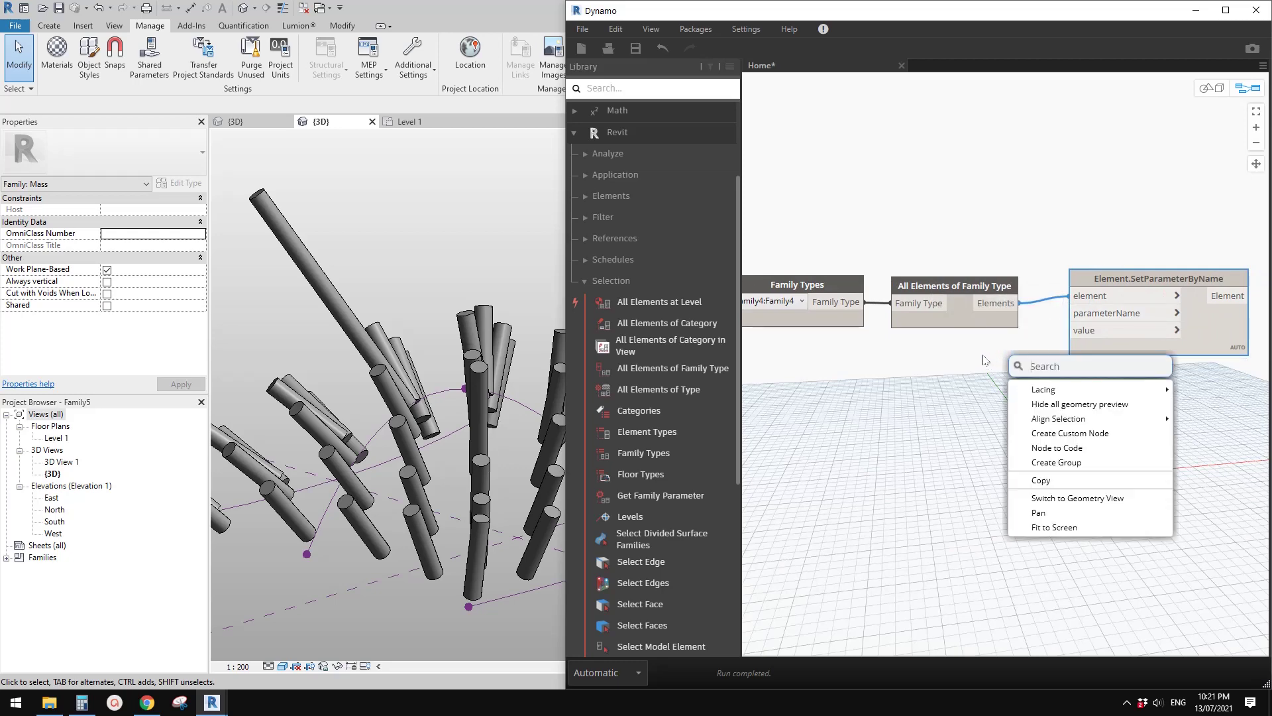
double_click(984, 360)
type("\"")
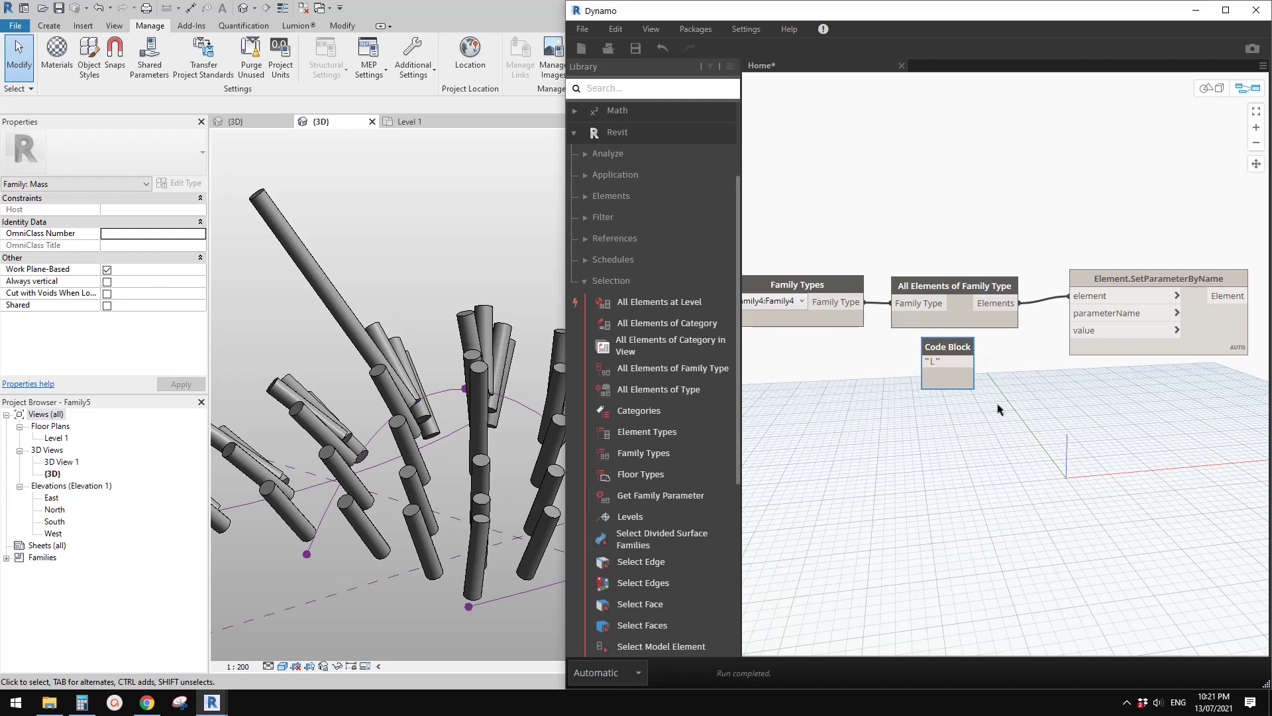
type("L\"")
left_click(1016, 413)
left_click(1075, 312)
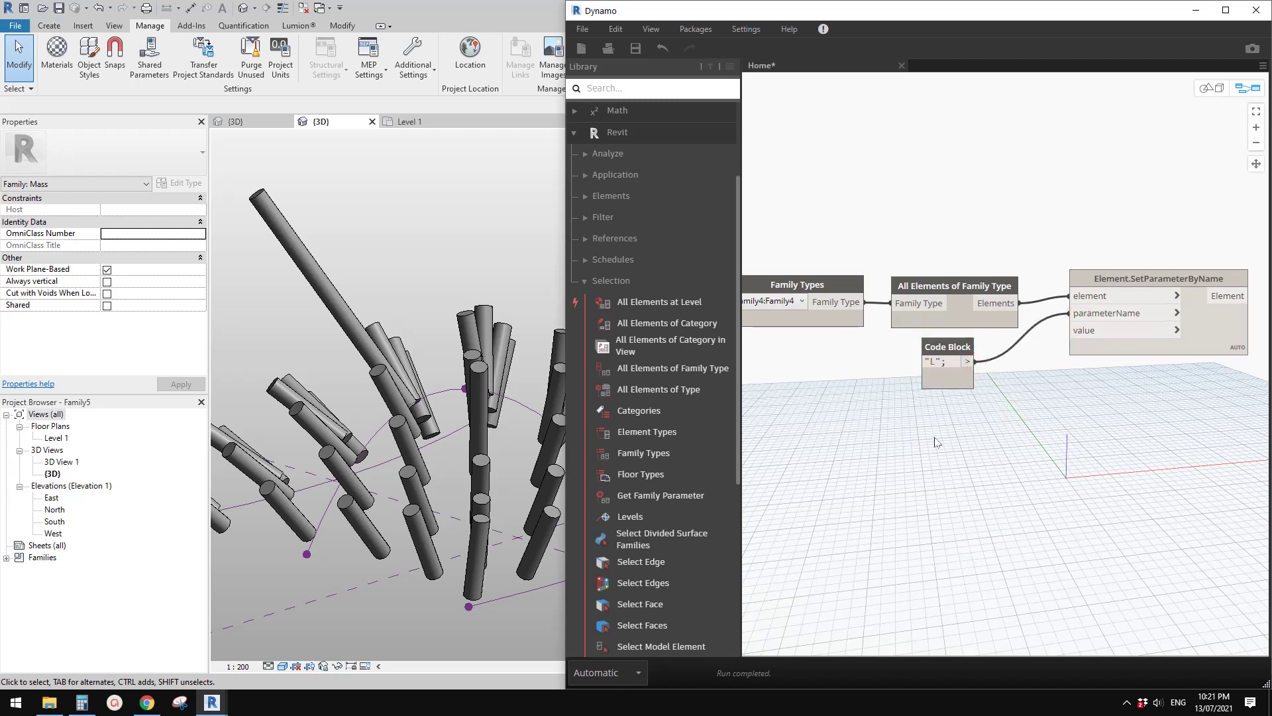
Create a second code block below with the number range 3000..9000..100
double_click(908, 432)
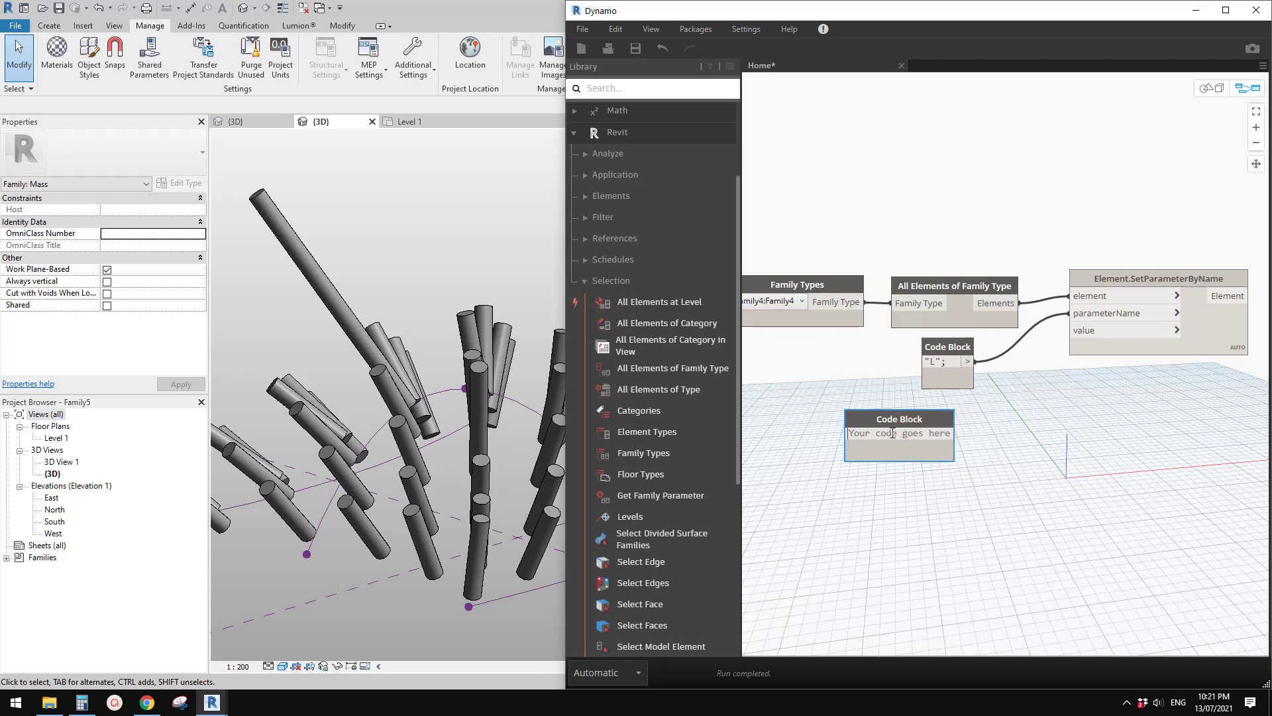
type("3000..")
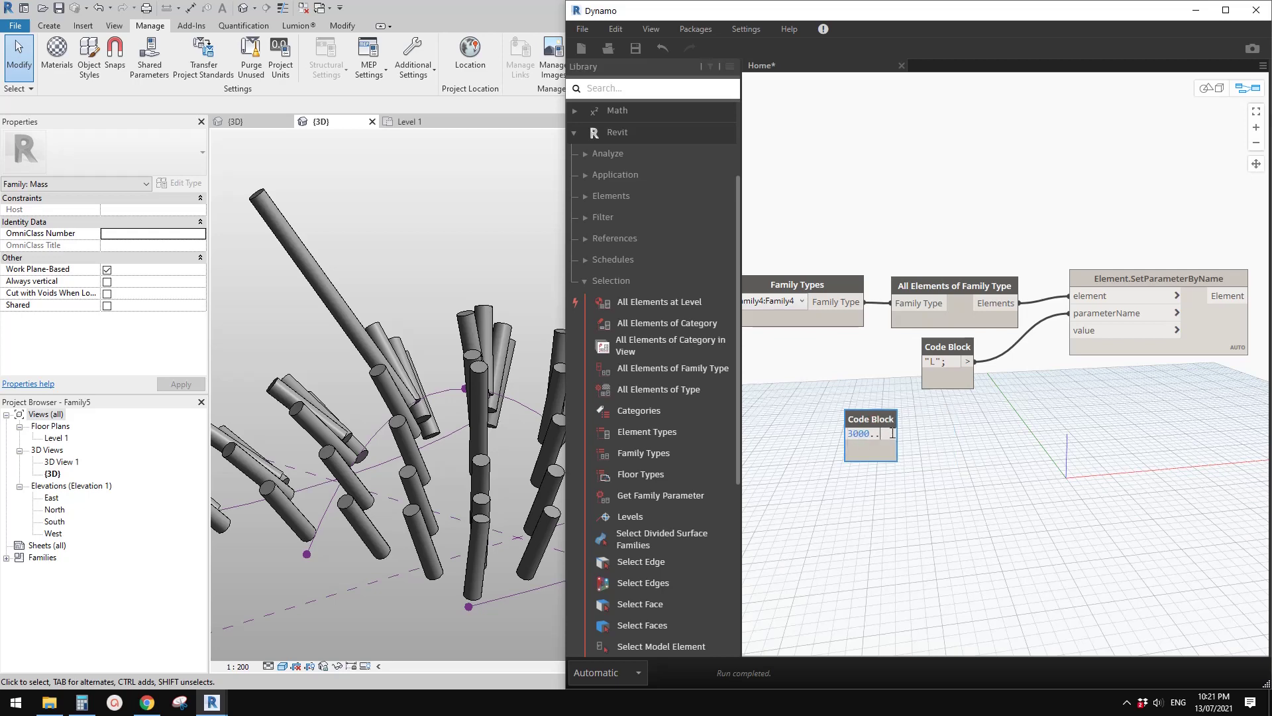
type("9000")
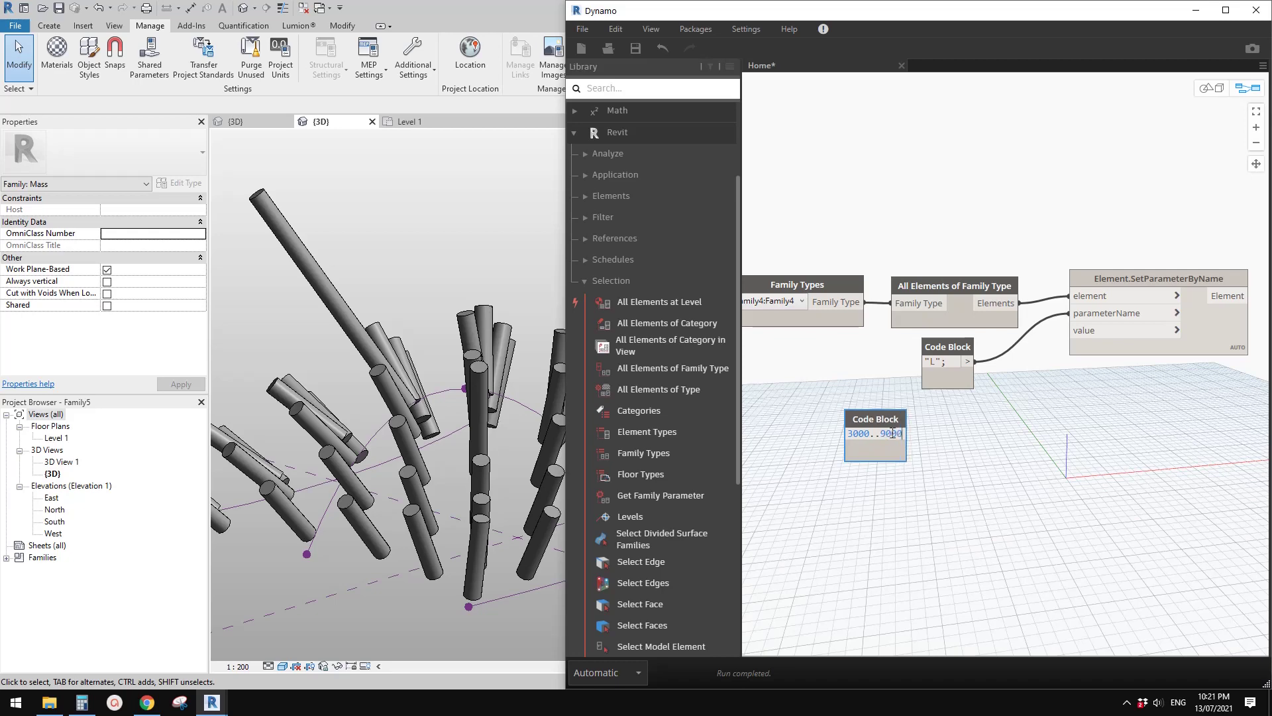
type("..")
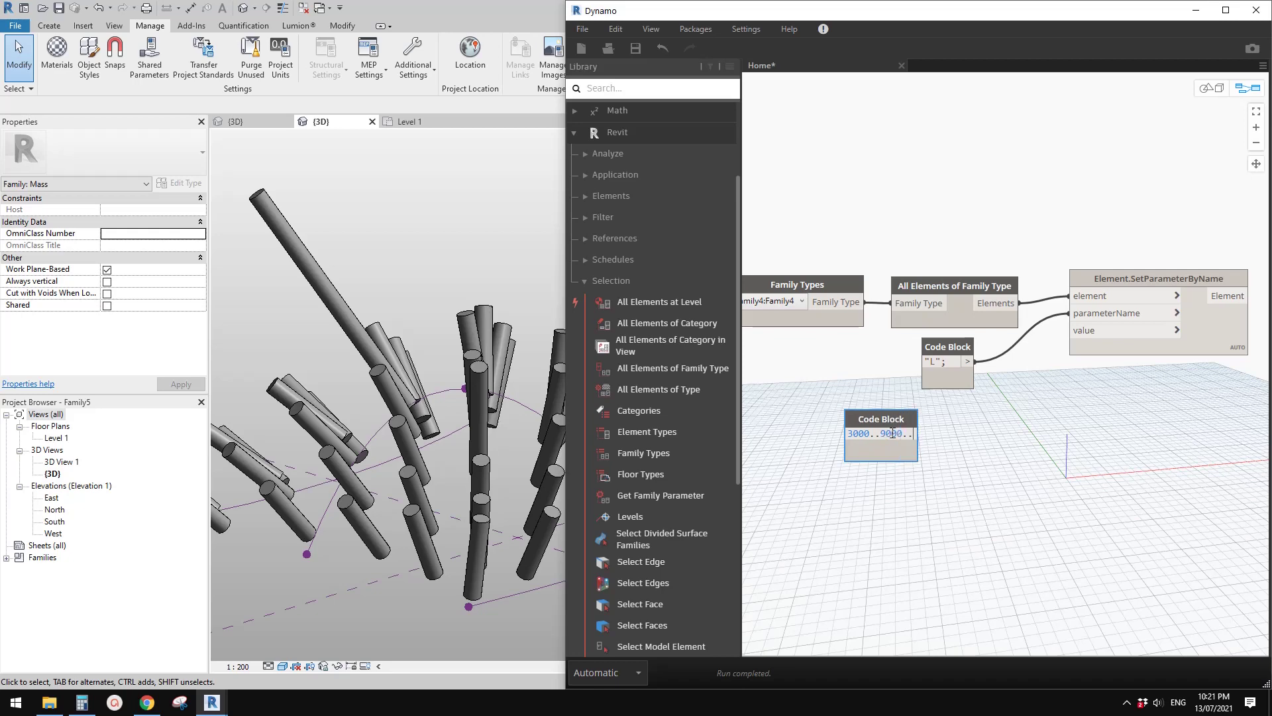
type("100")
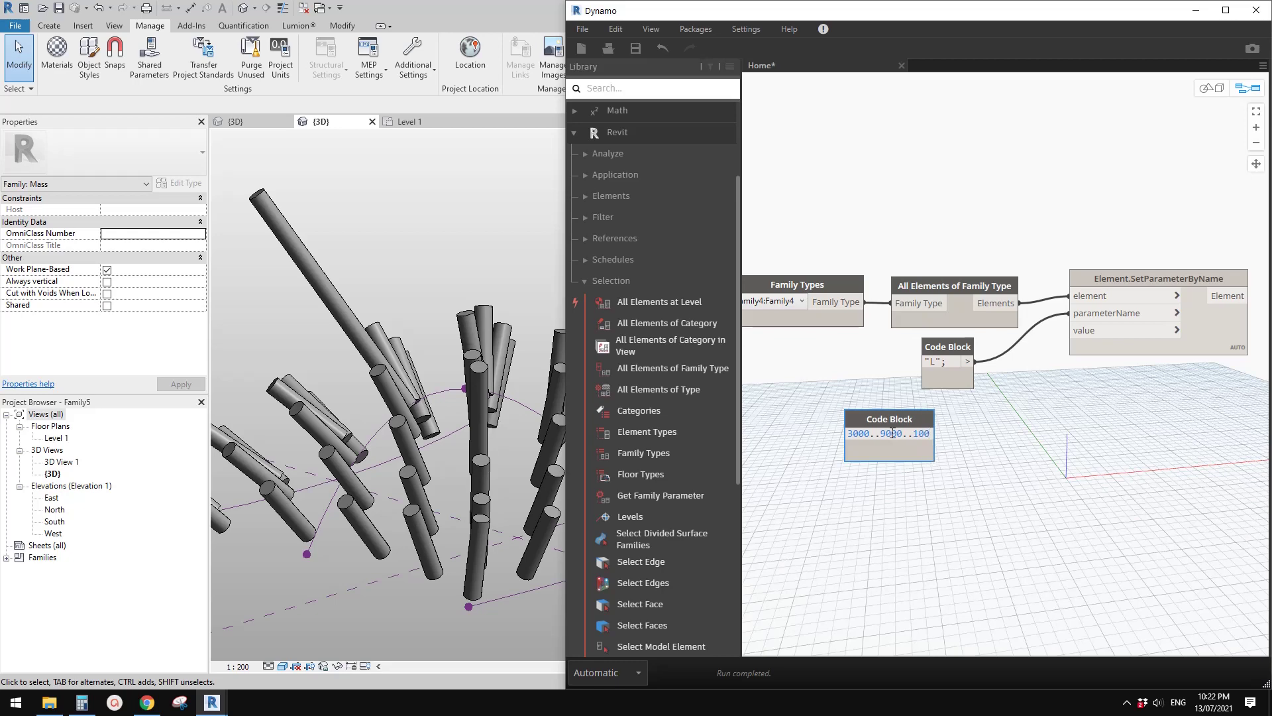
left_click(1002, 449)
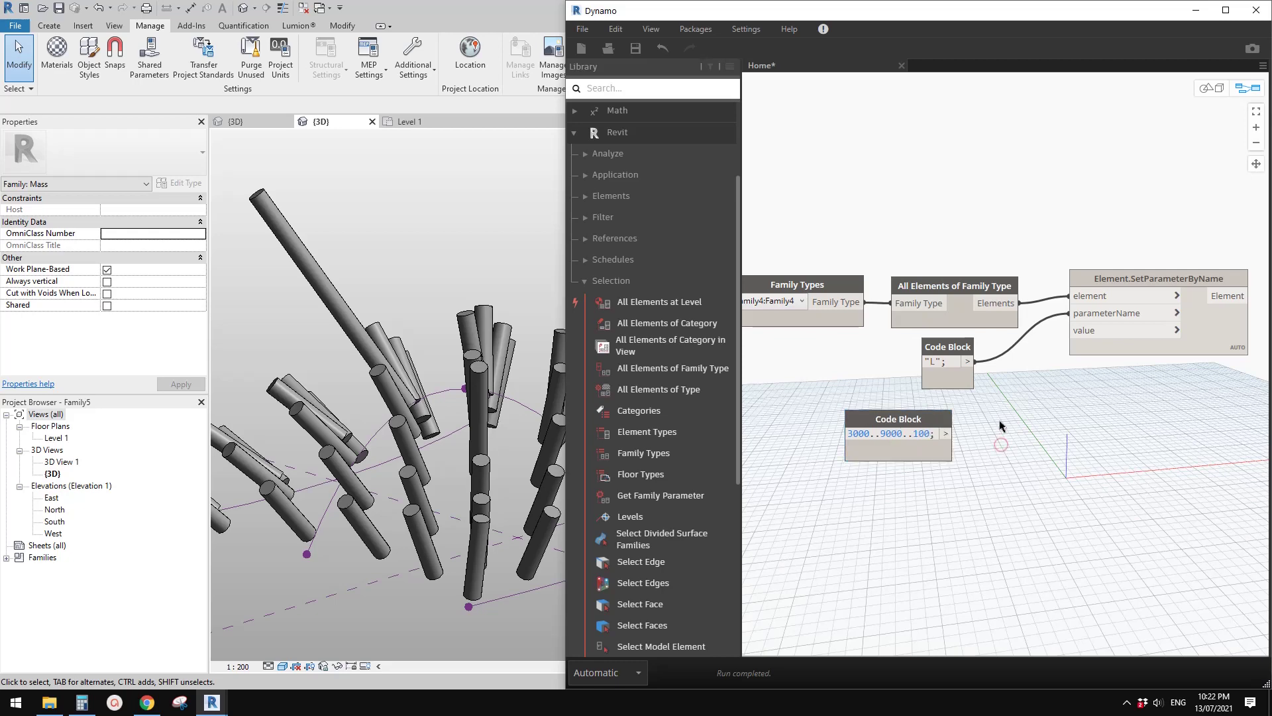
Compare the element and range list outputs, and connect the range to the value input of Element.SetParameterByName
mouse_move(986, 324)
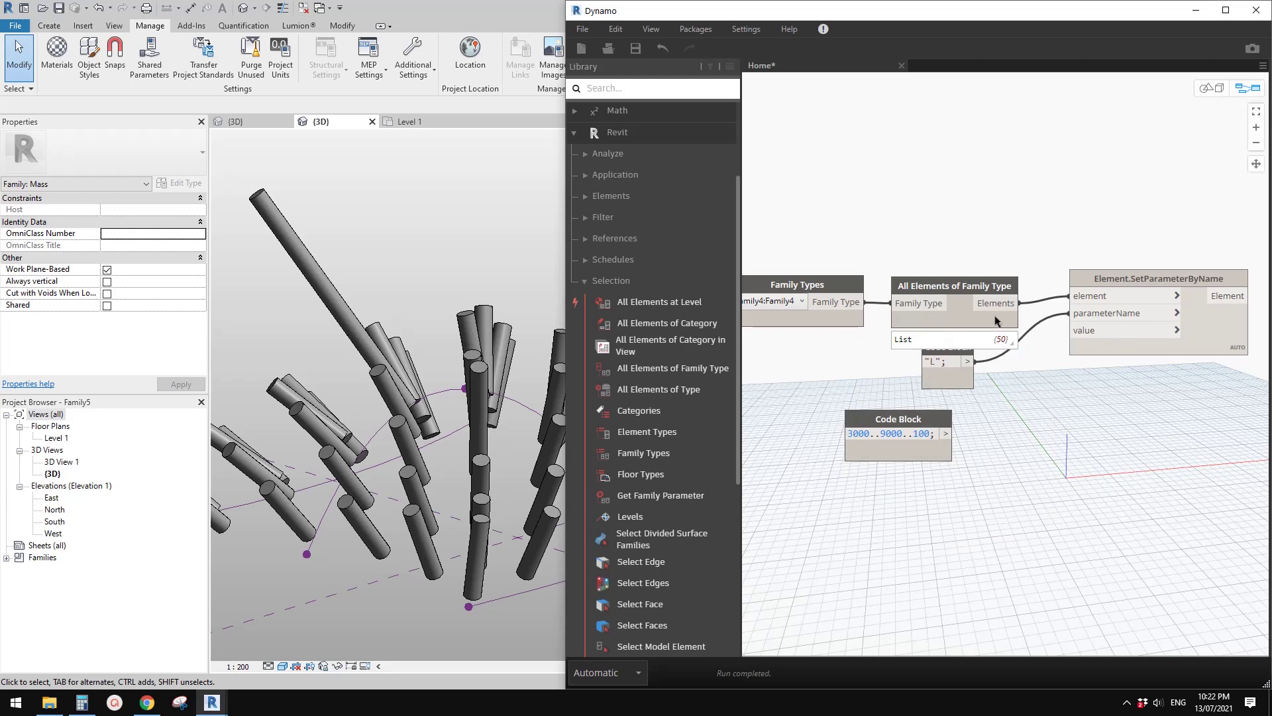
mouse_move(1003, 346)
mouse_move(946, 450)
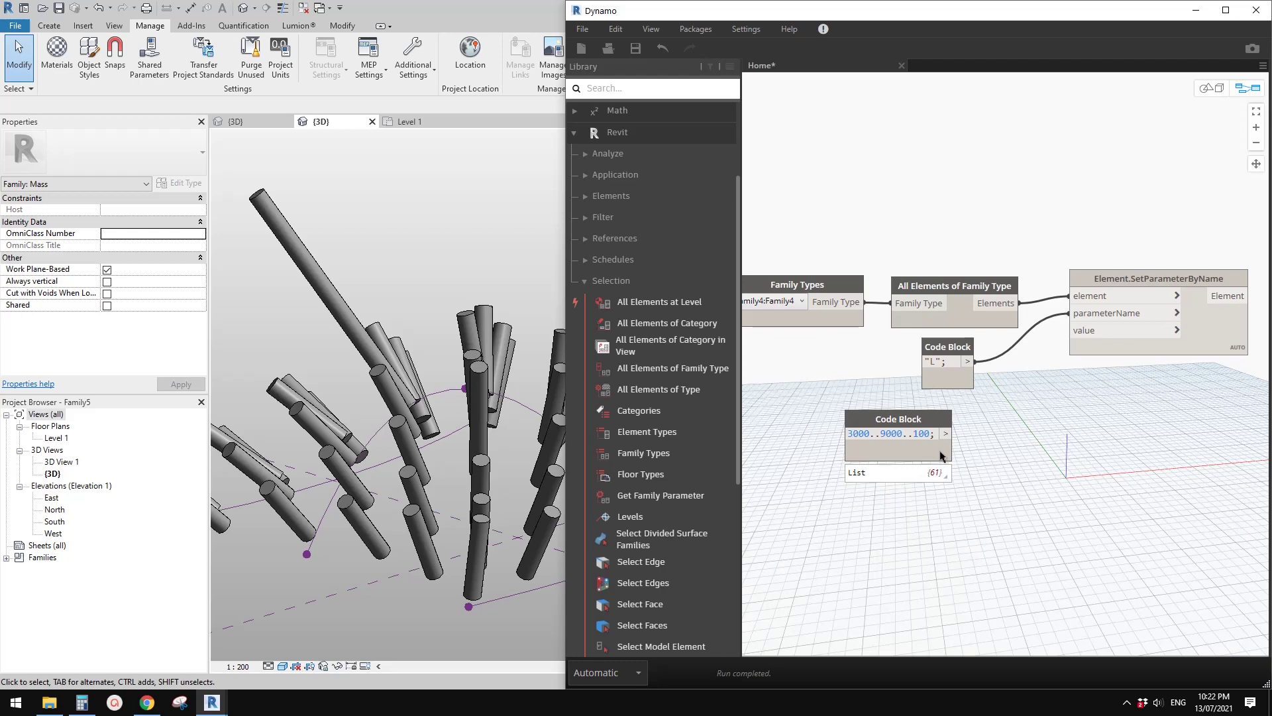
left_click_drag(947, 434, 1077, 331)
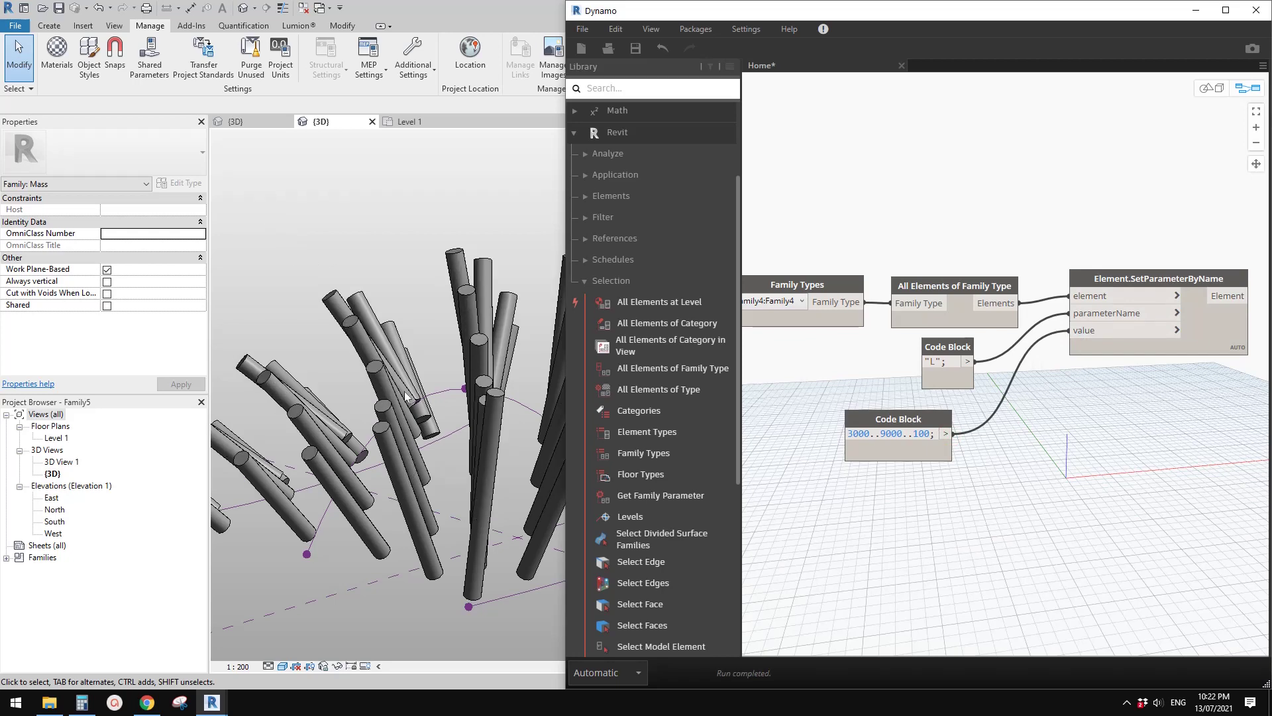
Examine the resized spikes from several angles in the 3D view and the range code block's list output
middle_click_drag(407, 395, 563, 429, "shift")
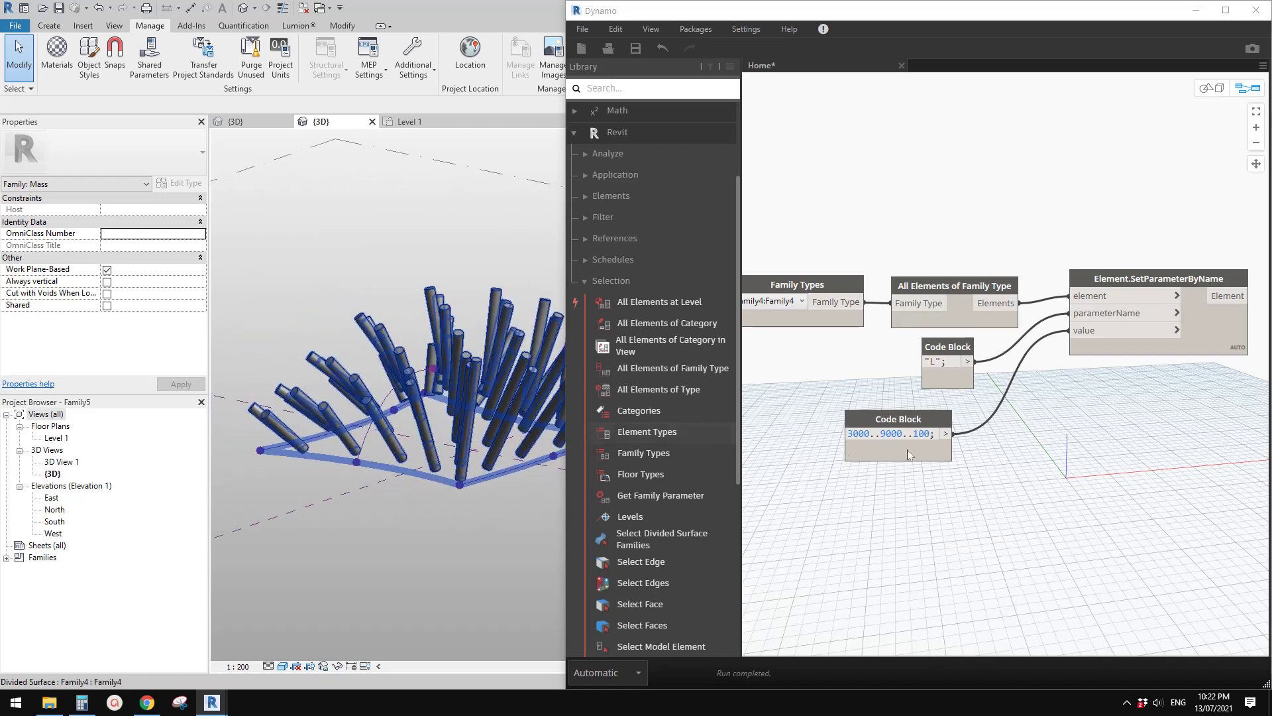
mouse_move(919, 426)
left_click_drag(920, 426, 935, 425)
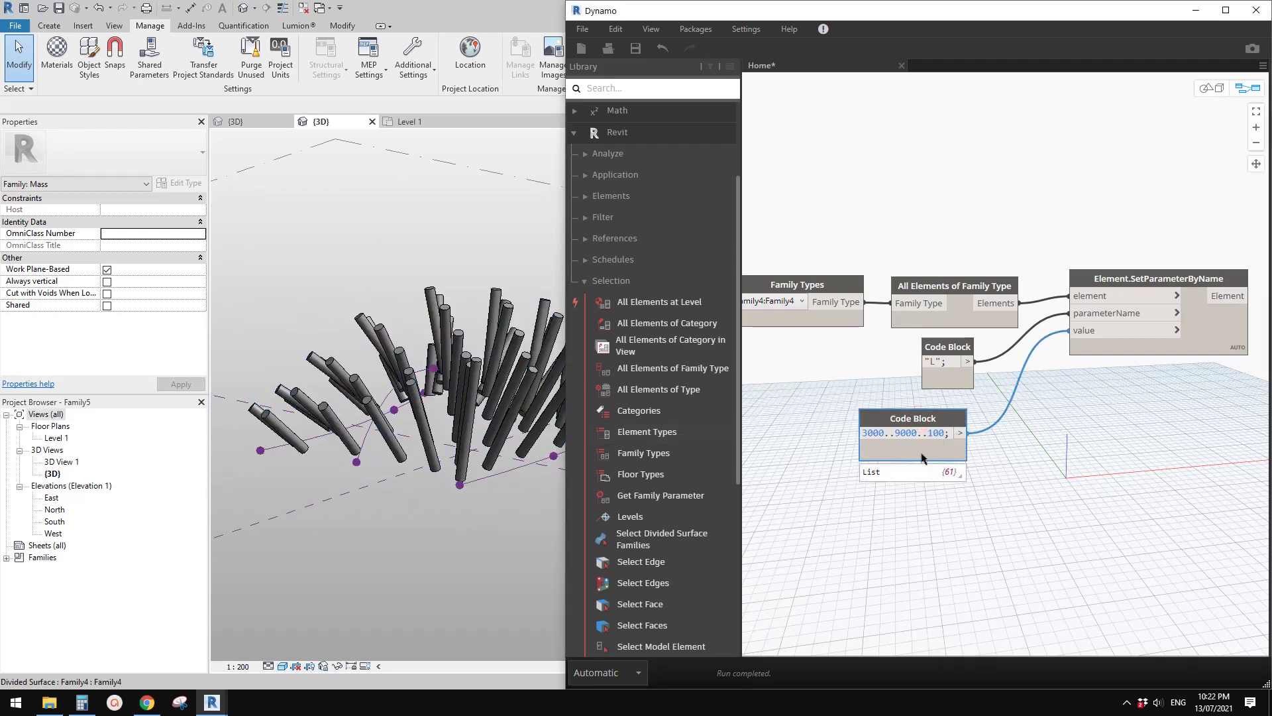
mouse_move(960, 474)
middle_click_drag(393, 451, 443, 483, "shift")
scroll(419, 438, "up", 2)
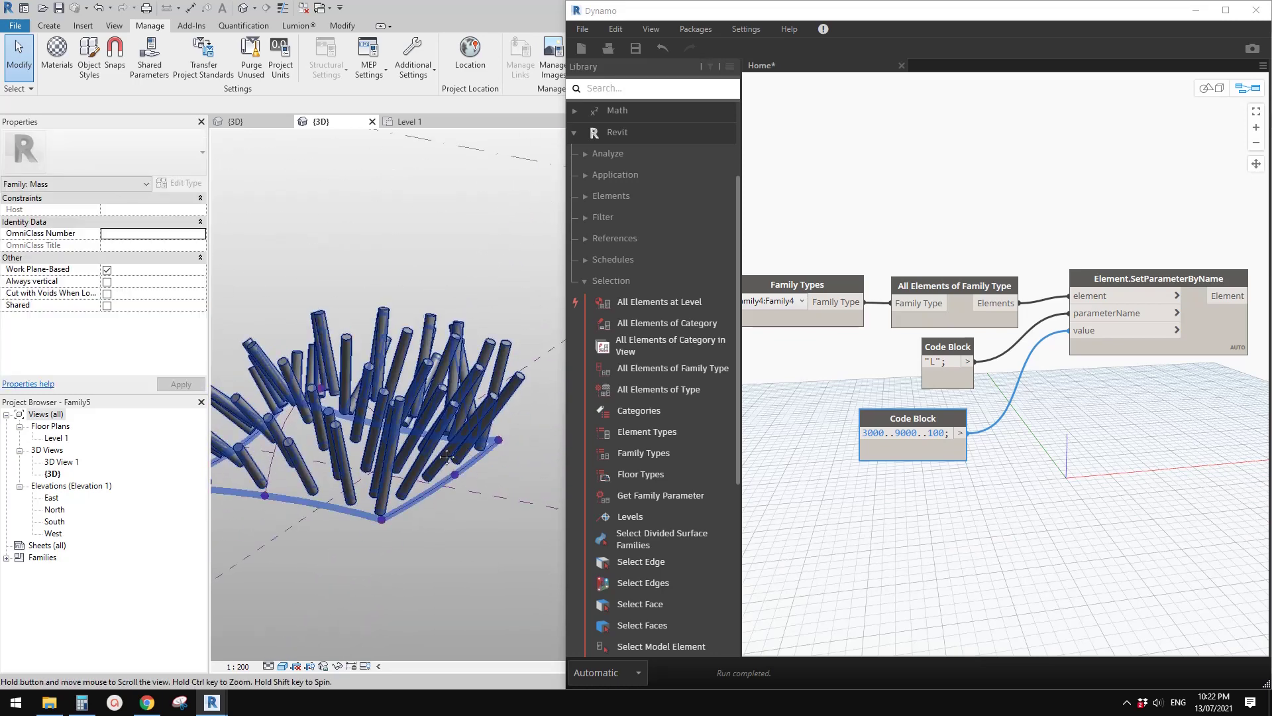
Add a List.Shuffle node and route the number range through it into the value input of Element.SetParameterByName
right_click(994, 488)
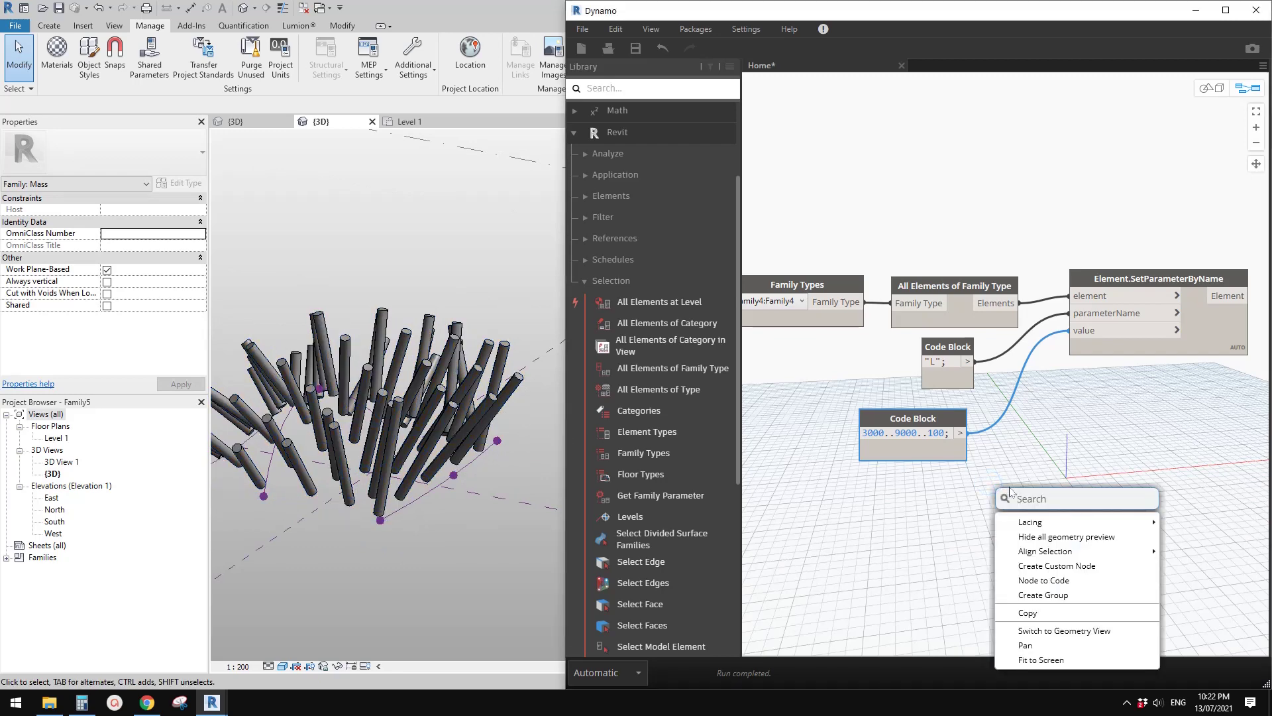
type("SHU")
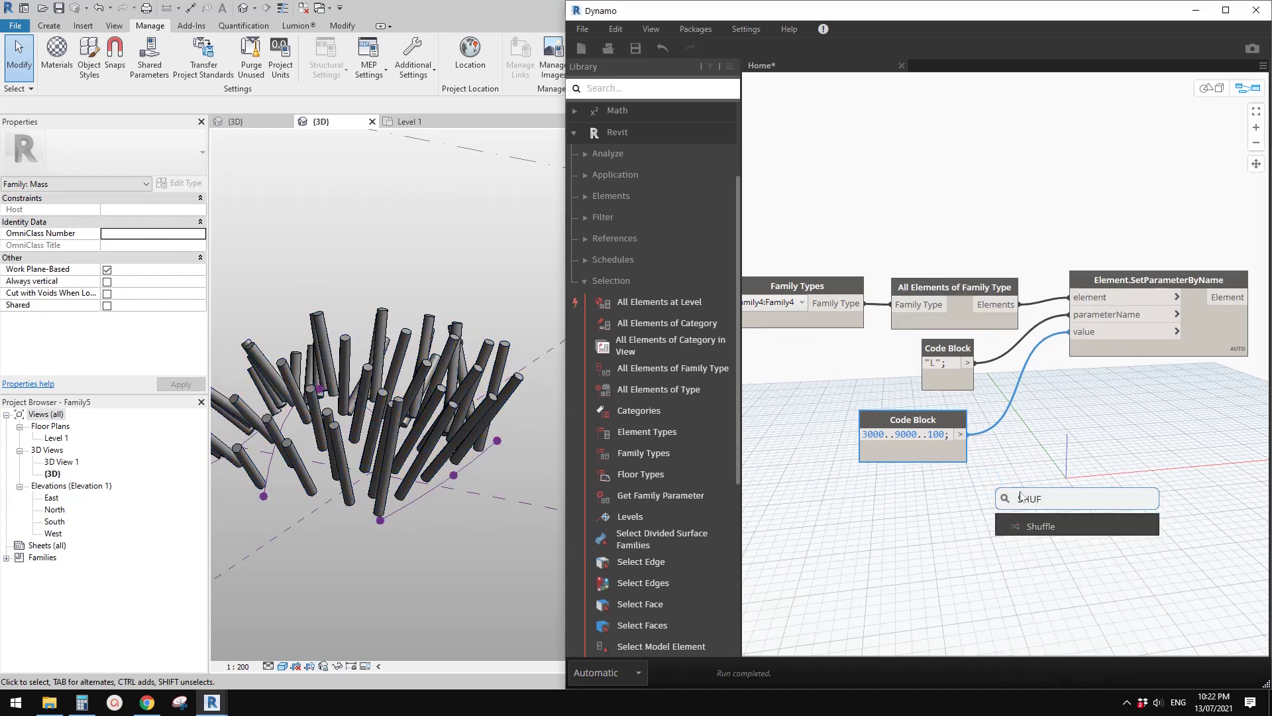
type("F")
left_click(1041, 526)
left_click_drag(1054, 529, 1055, 429)
left_click(960, 434)
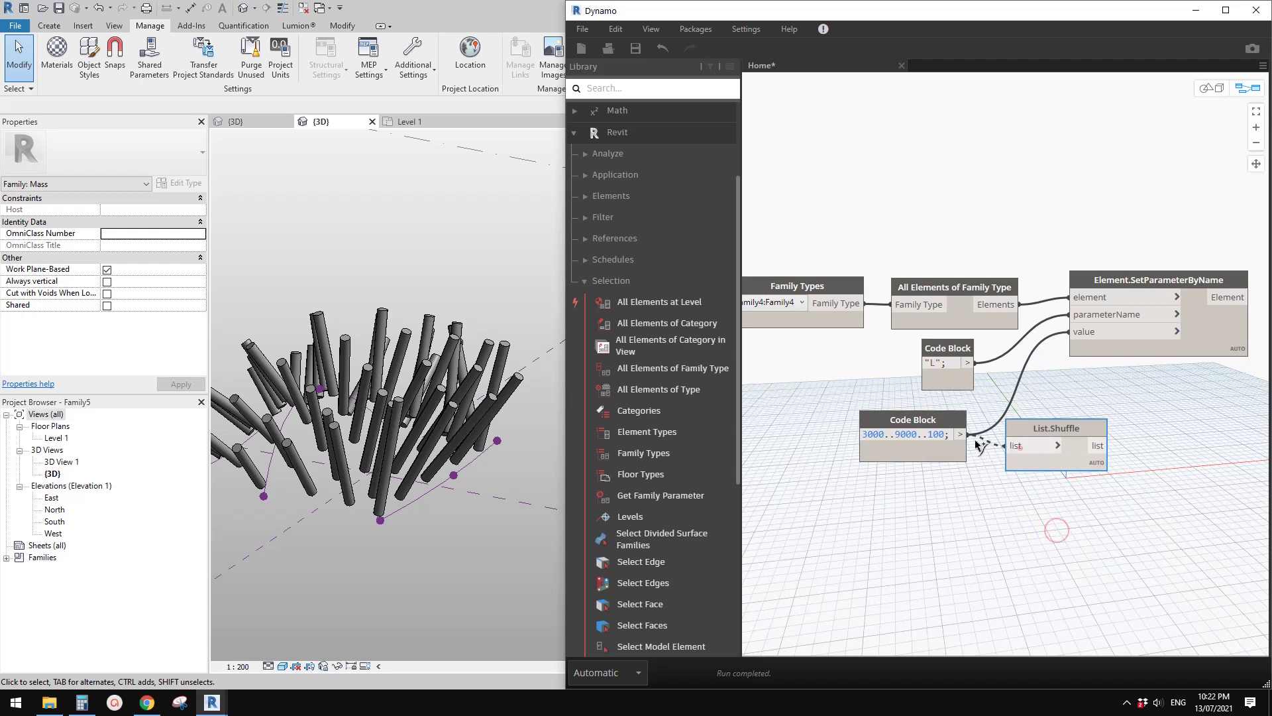
left_click(1009, 445)
left_click(1098, 446)
left_click(1078, 331)
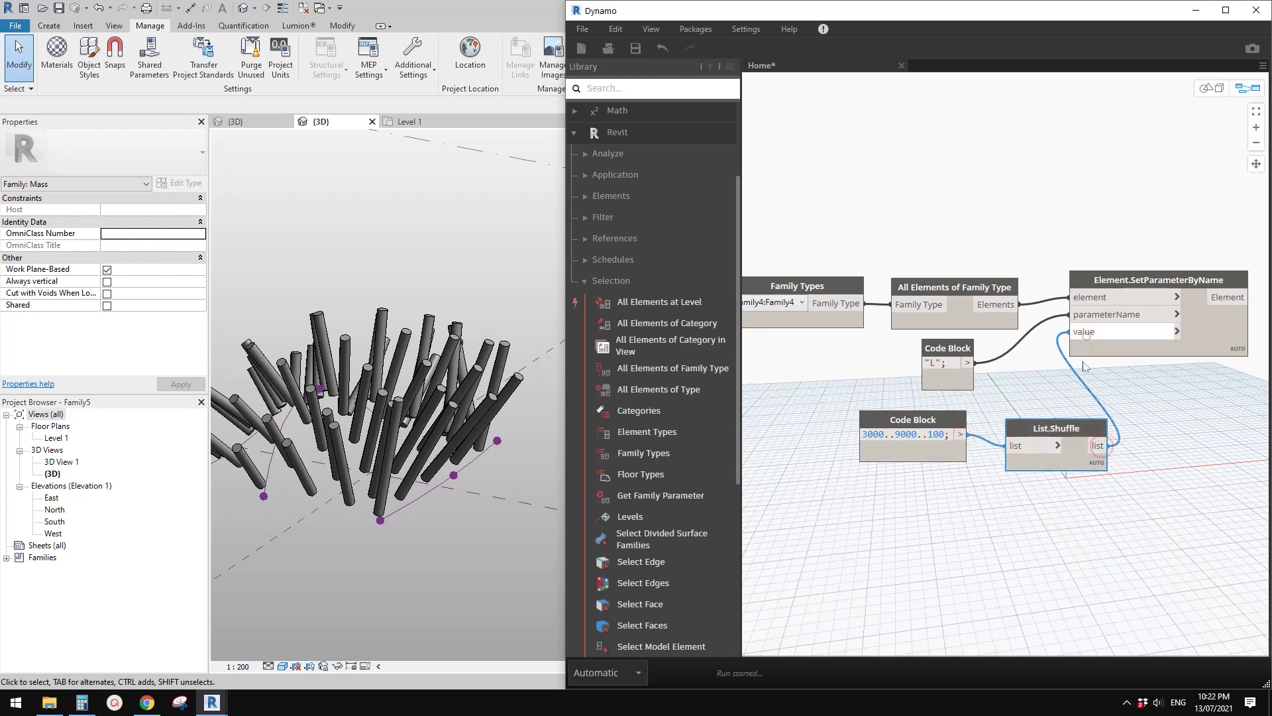
Change the number range in the code block feeding List.Shuffle to 3000..6000..50
middle_click_drag(405, 515, 409, 402, "shift")
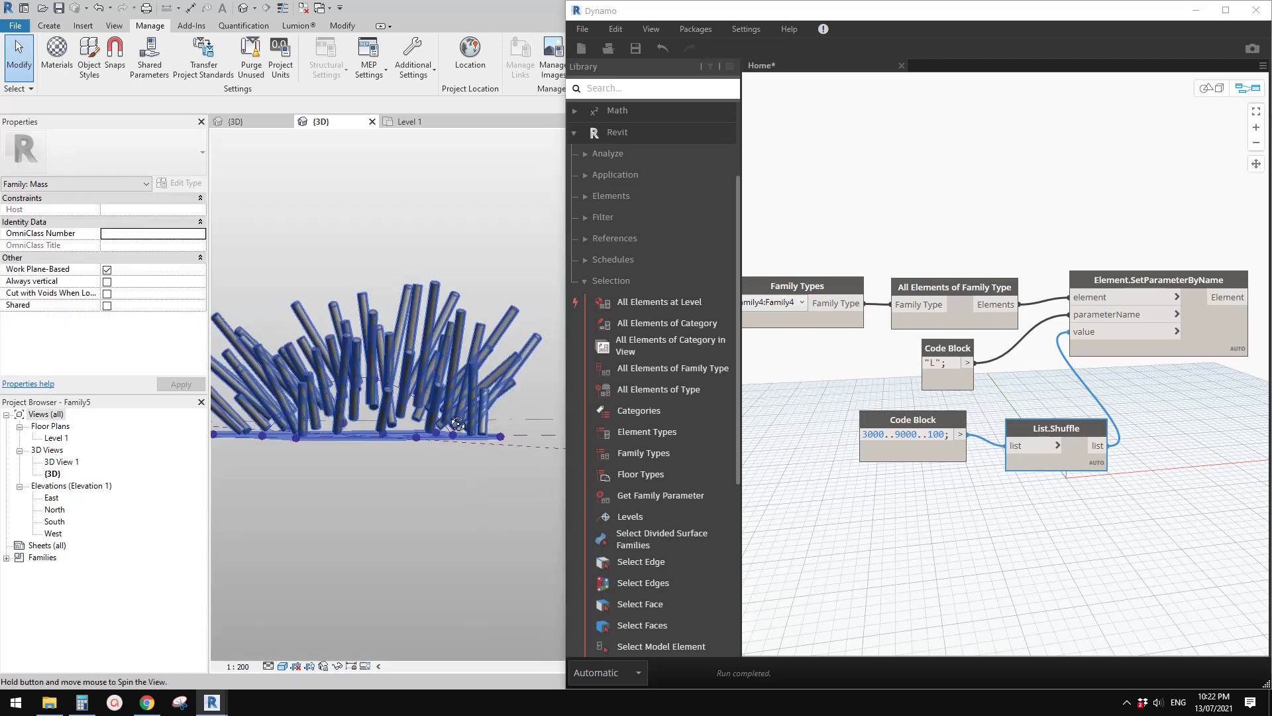
left_click(898, 434)
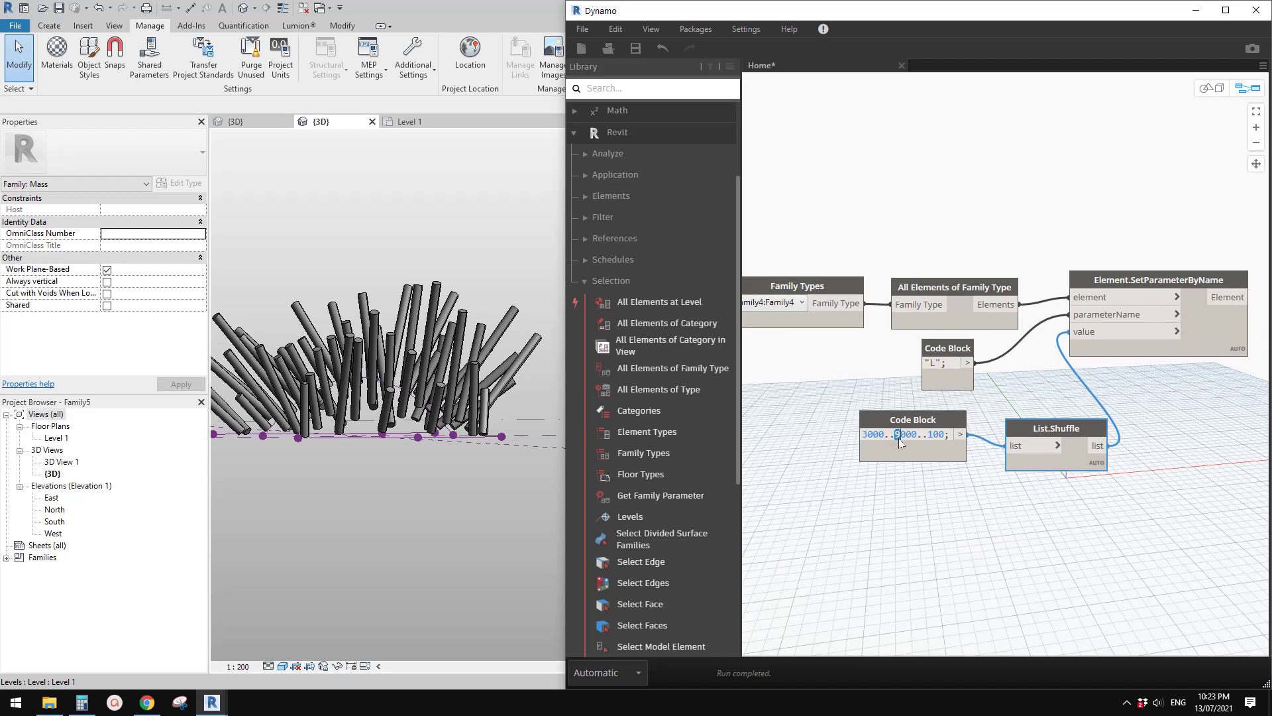
type("00")
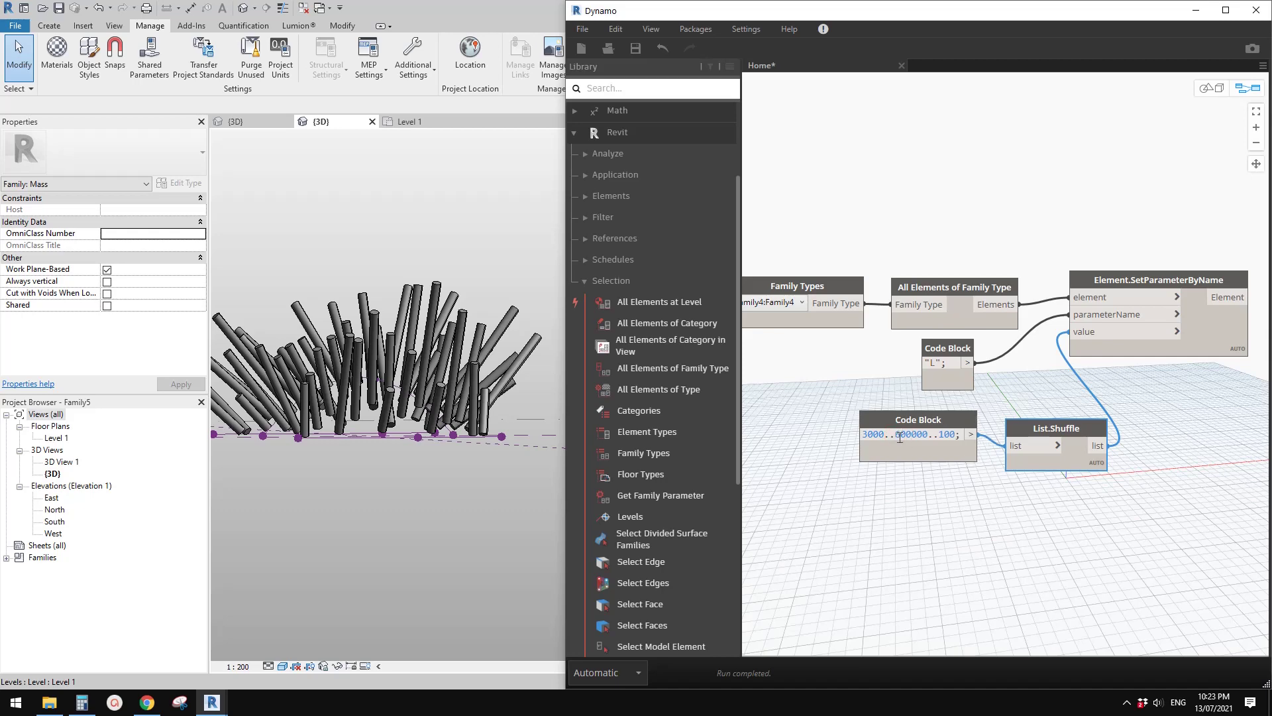
key("BackSpace")
key("BackSpace")
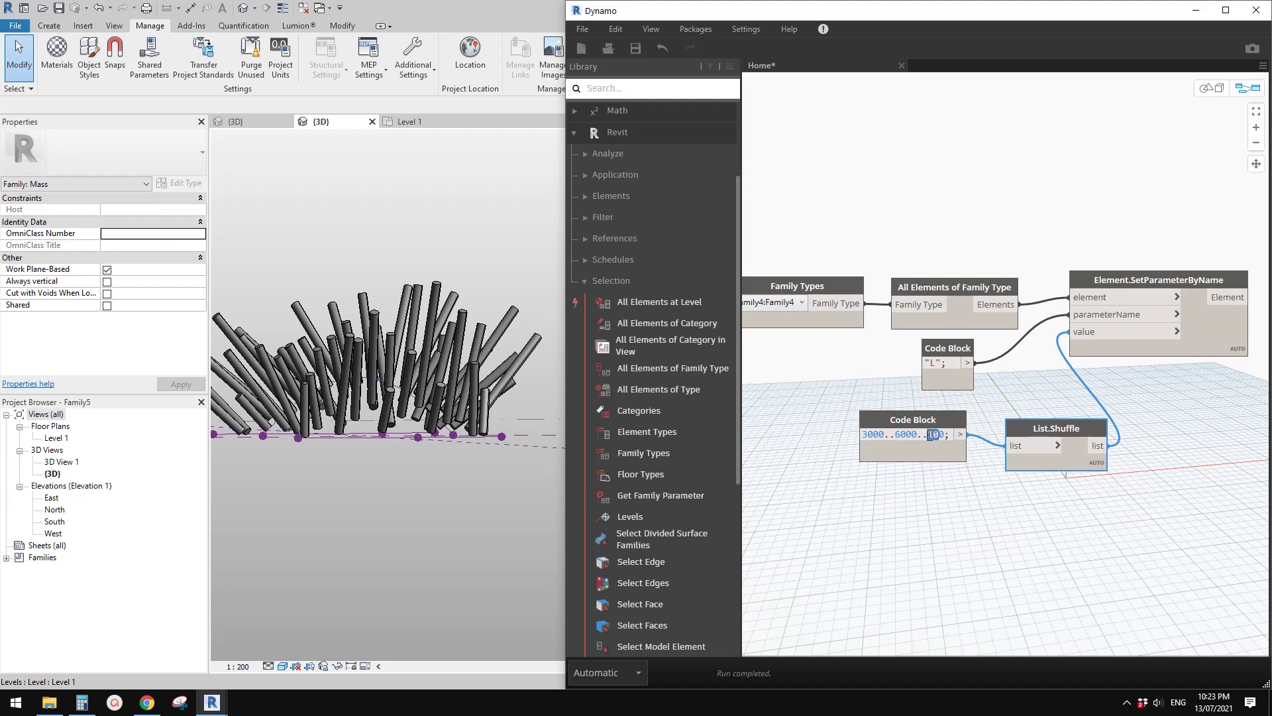
type("50")
left_click(945, 502)
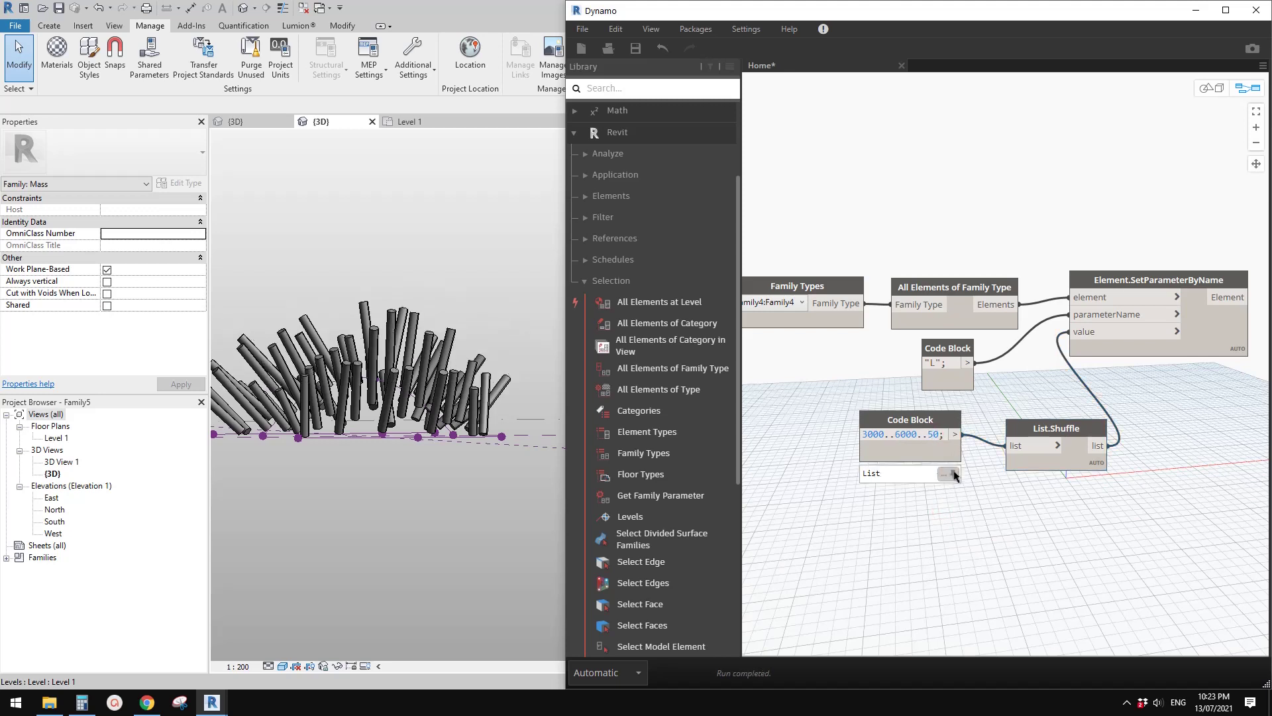
Examine the re-randomized spikes and the divided surface's grid properties from several angles in the 3D view
middle_click_drag(832, 459, 837, 456)
scroll(400, 383, "down", 1)
middle_click_drag(400, 382, 457, 516)
scroll(411, 471, "up", 2)
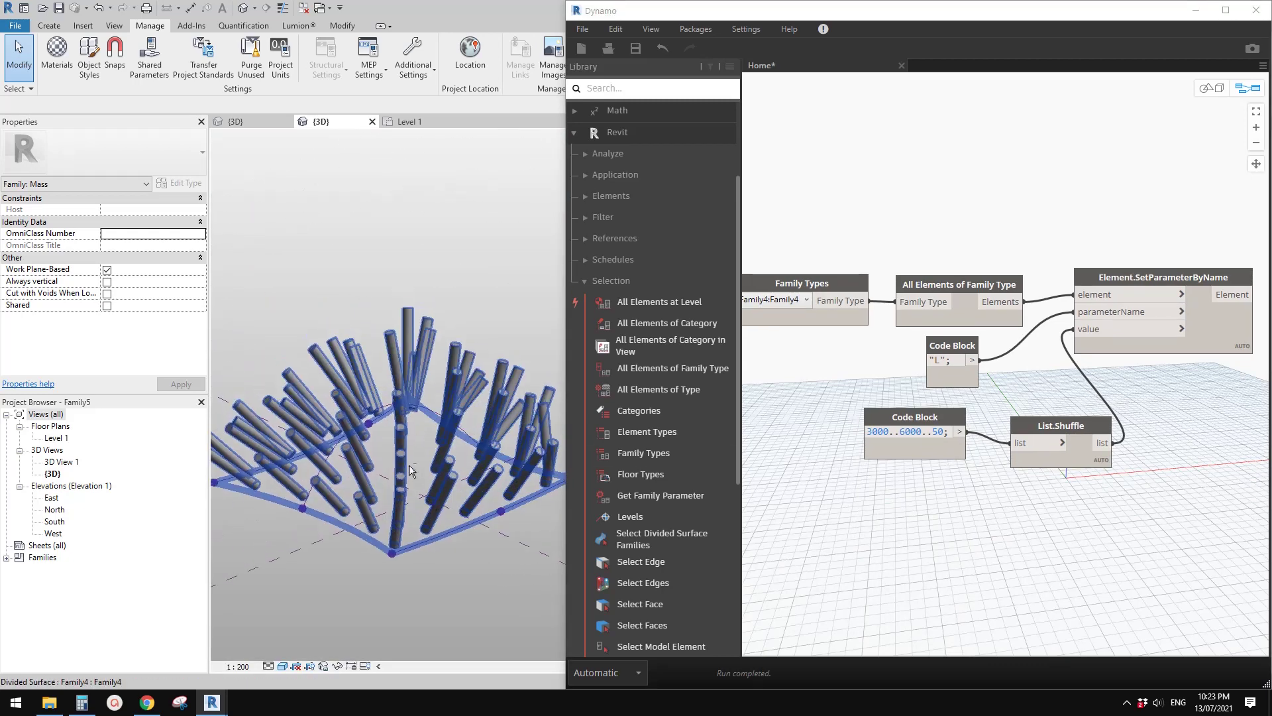
left_click(411, 470)
middle_click_drag(412, 469, 424, 467, "shift")
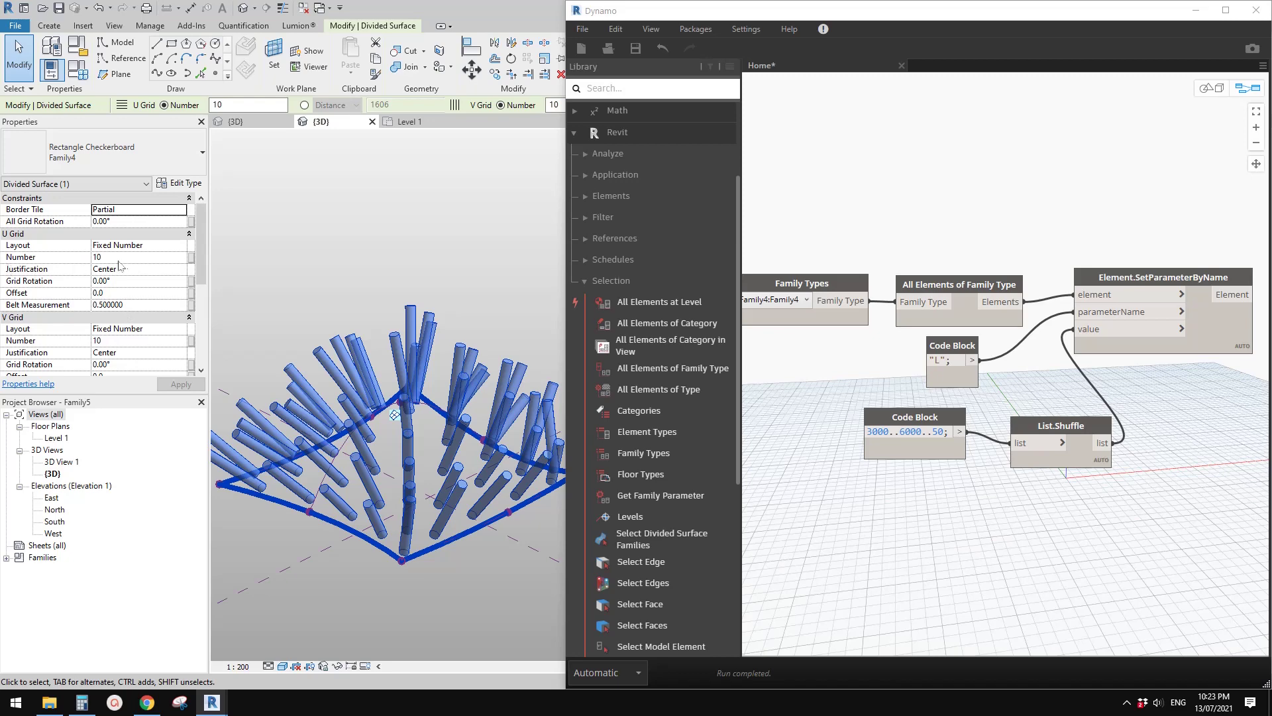
middle_click_drag(385, 383, 425, 364, "shift")
left_click(487, 302)
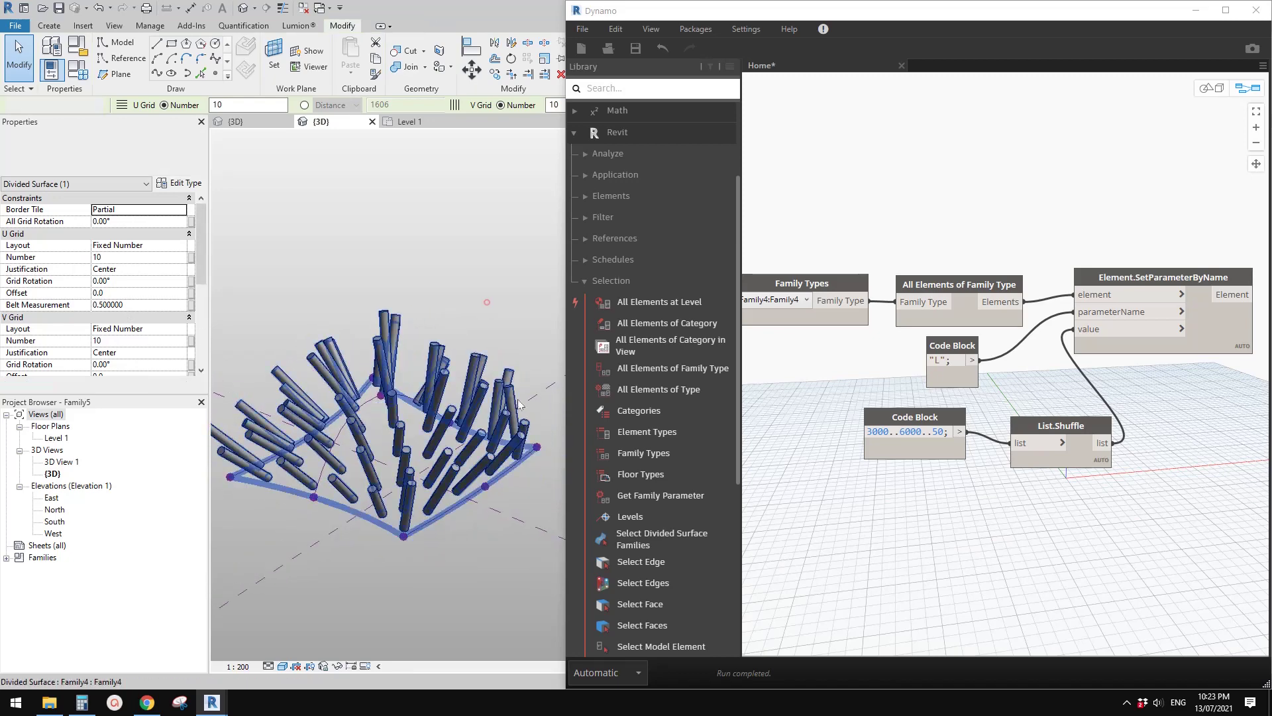
middle_click_drag(441, 444, 454, 412, "shift")
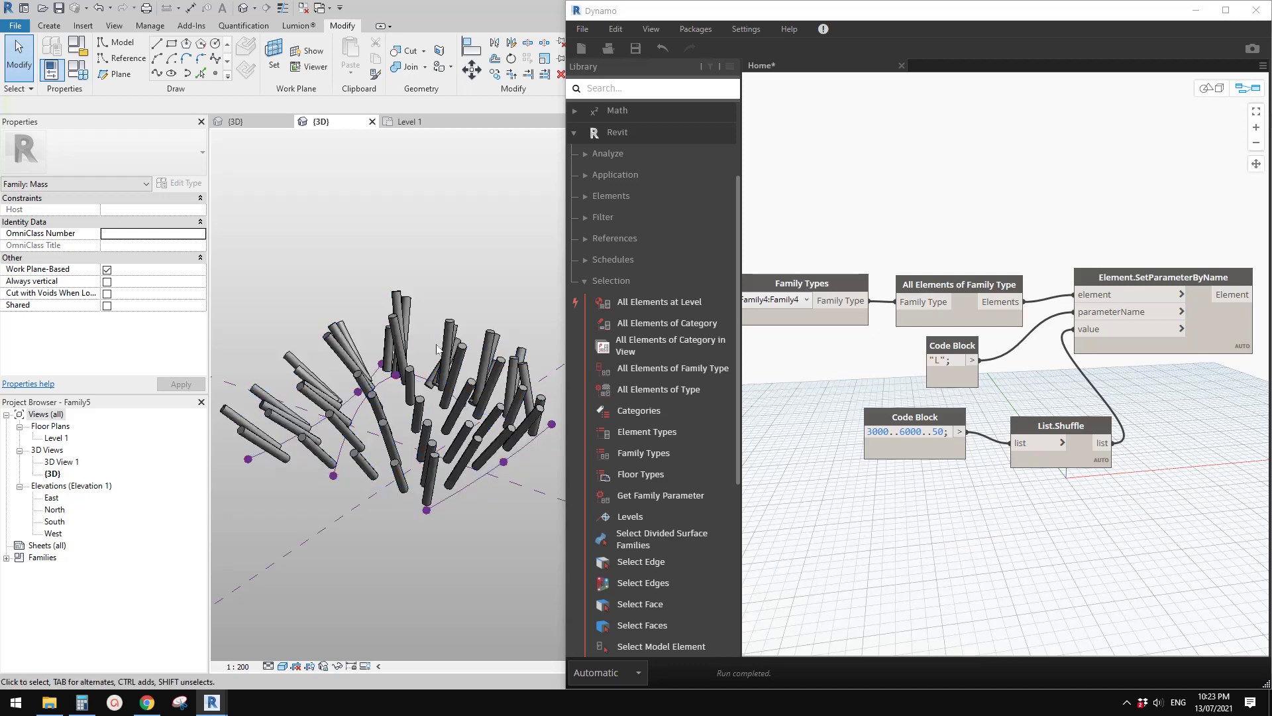
middle_click_drag(437, 349, 487, 415, "shift")
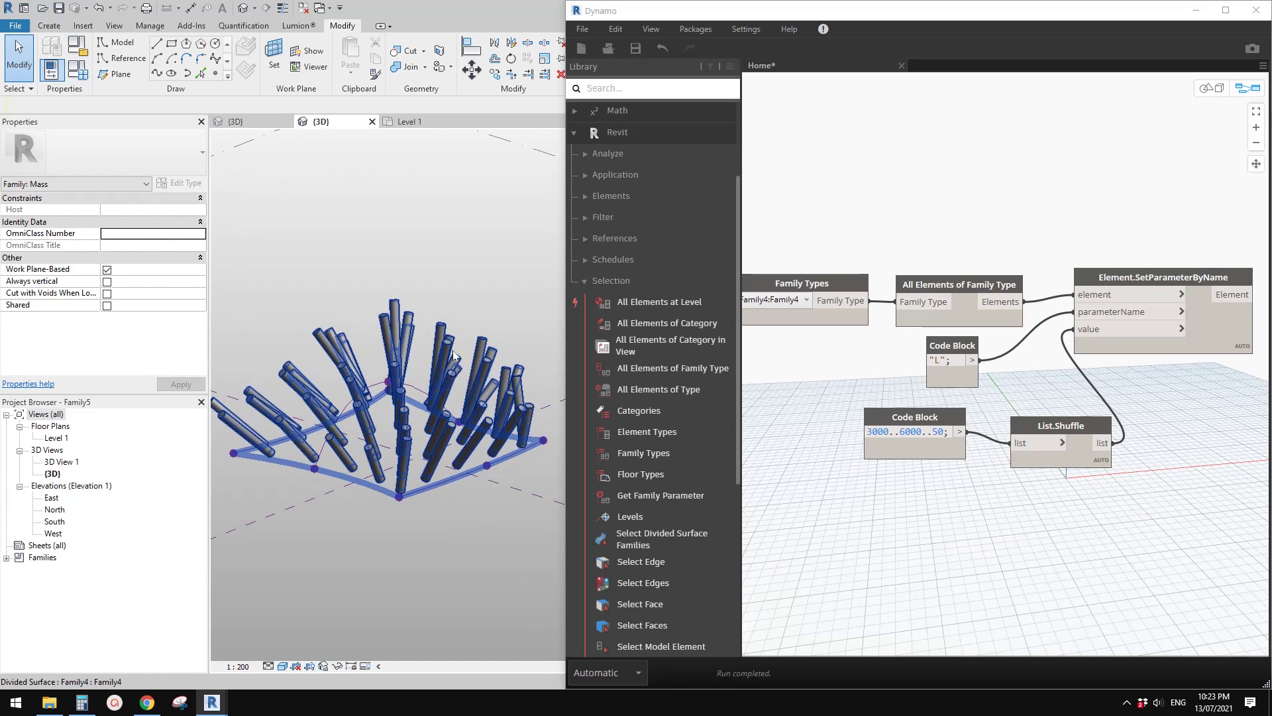
middle_click_drag(428, 392, 453, 384, "shift")
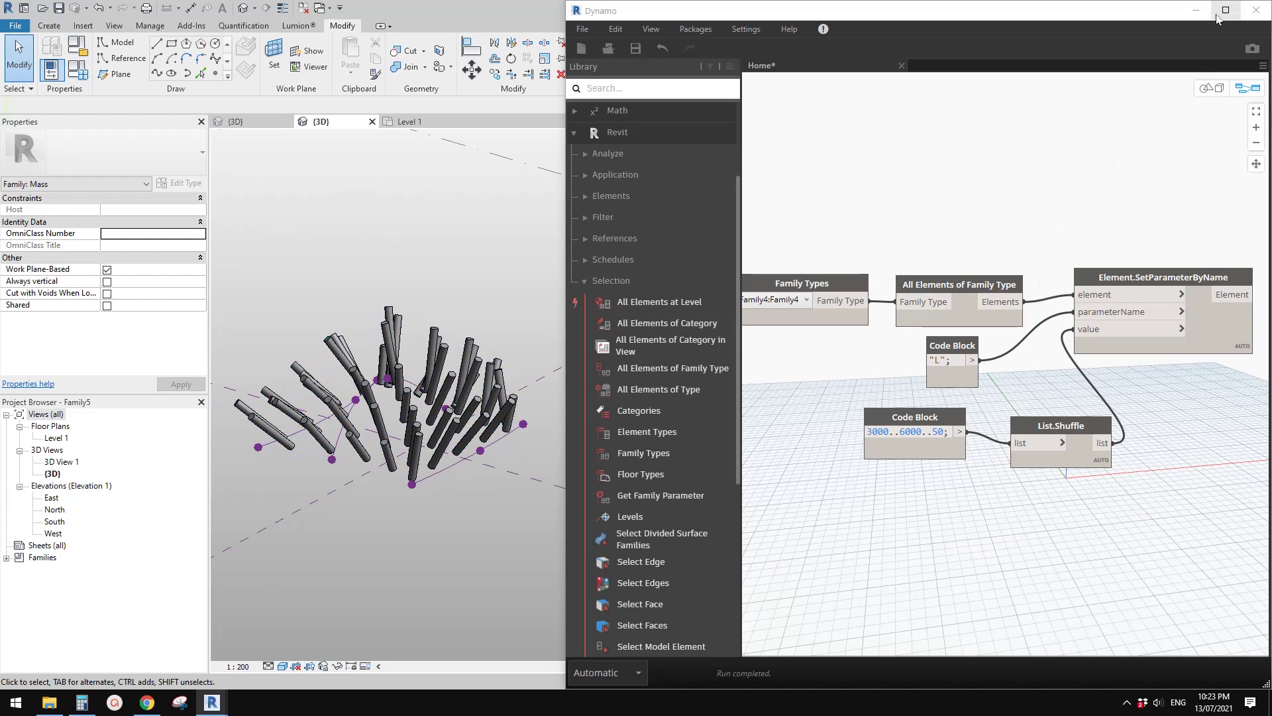
Minimize Dynamo, inspect the spike arrangement in the full Revit 3D view, and check the L parameter of one of the tallest spikes
left_click(1196, 10)
middle_click_drag(641, 377, 831, 391)
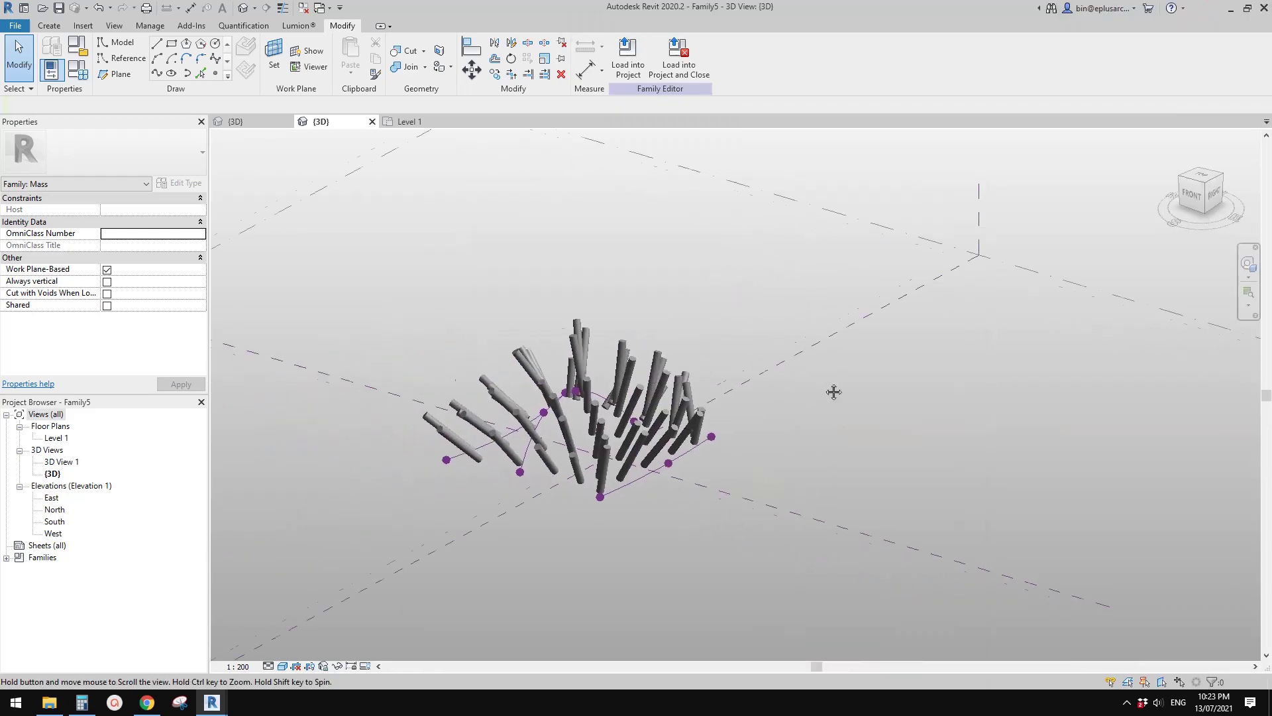
scroll(585, 412, "up", 4)
scroll(585, 421, "down", 2)
middle_click_drag(583, 430, 623, 410, "shift")
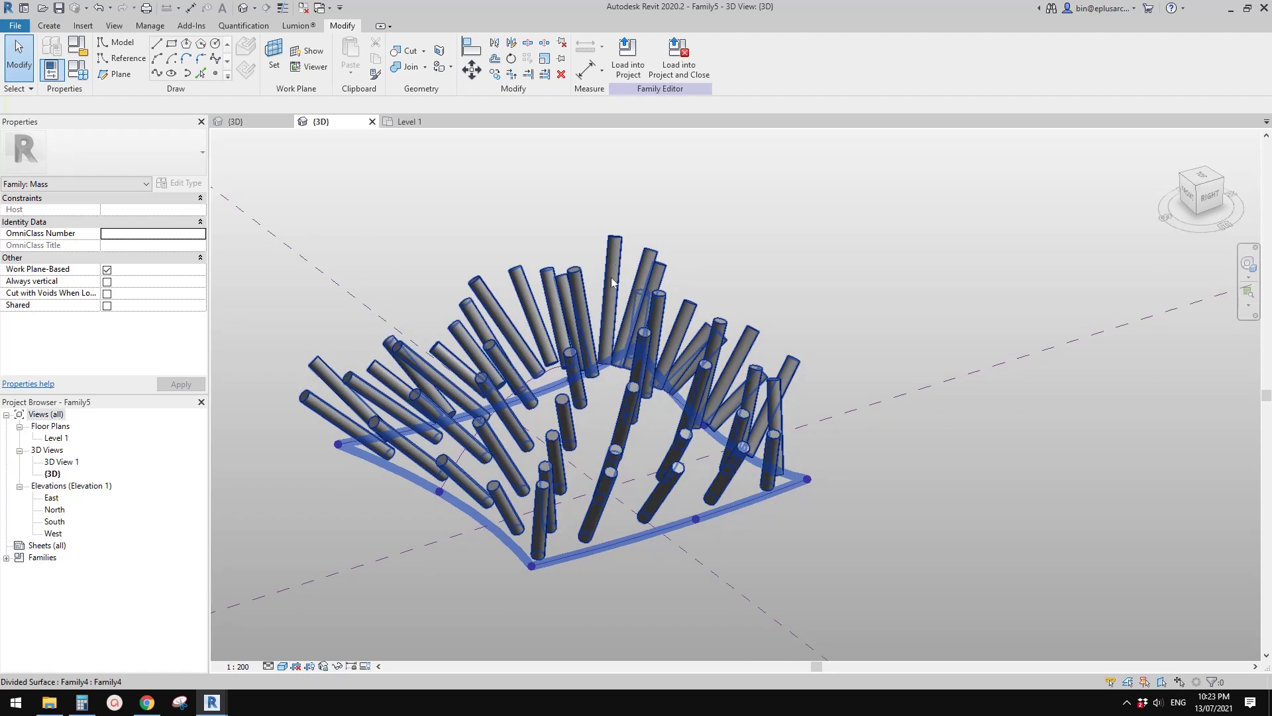
middle_click_drag(602, 280, 573, 318)
left_click(575, 286)
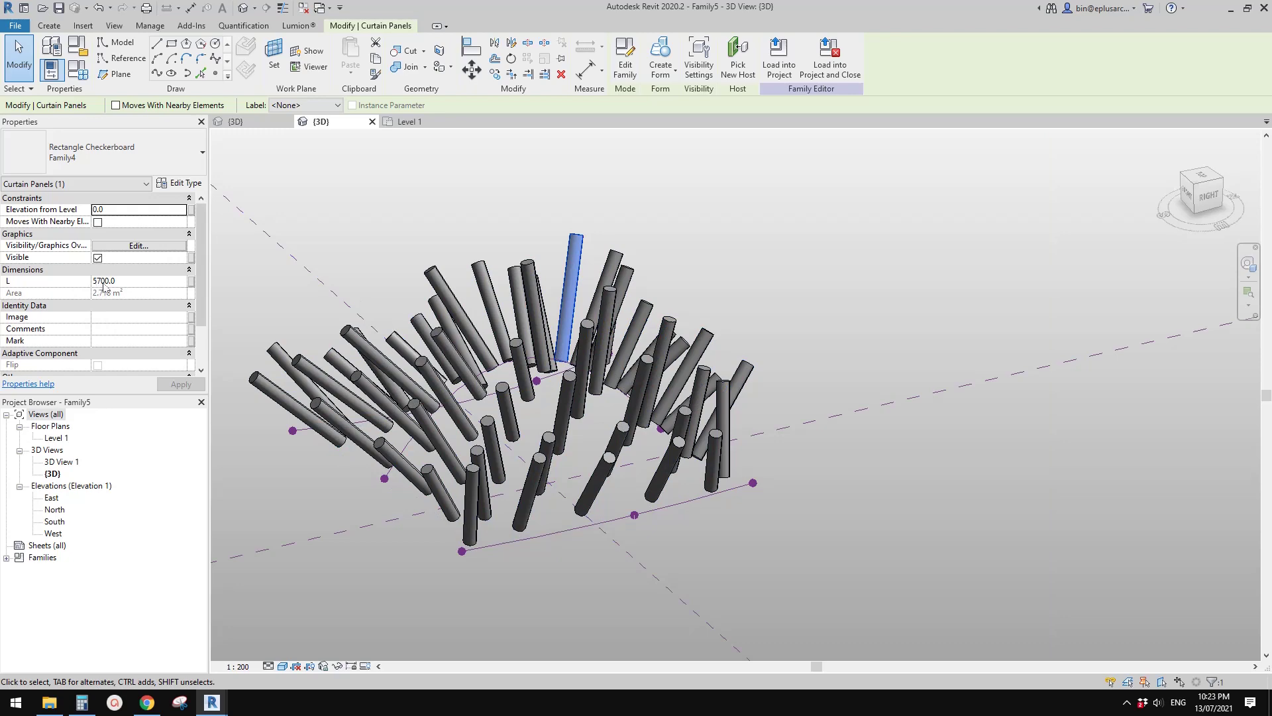
middle_click_drag(583, 286, 707, 427, "shift")
left_click(519, 250)
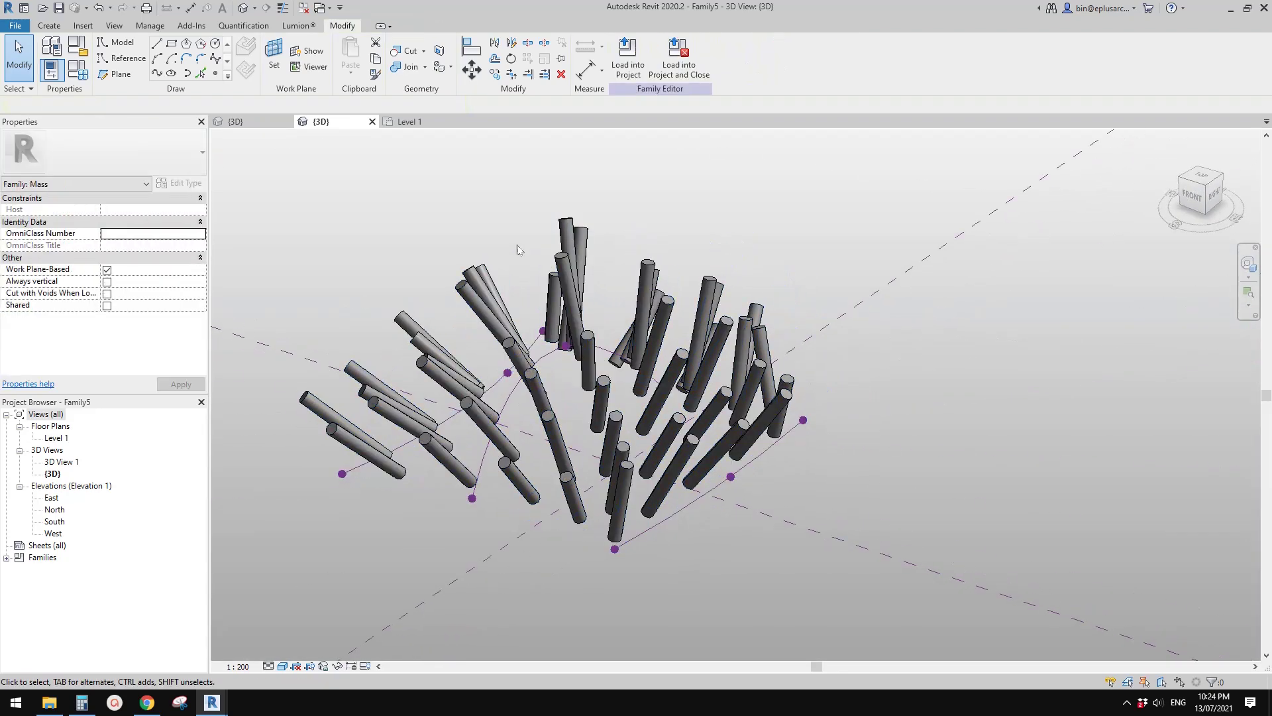
mouse_move(497, 255)
middle_mouse_down()
mouse_move(457, 235)
mouse_move(497, 261)
middle_mouse_up()
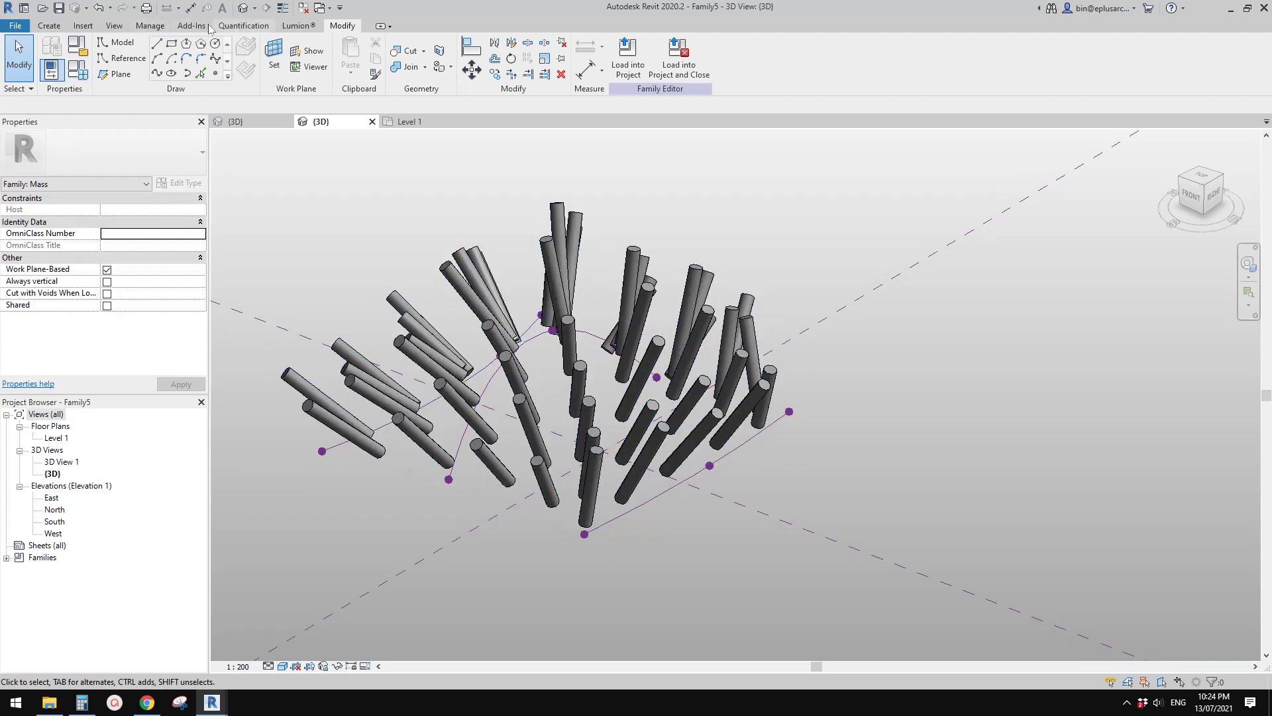
Create a new project from the Architectural Template
left_click(114, 25)
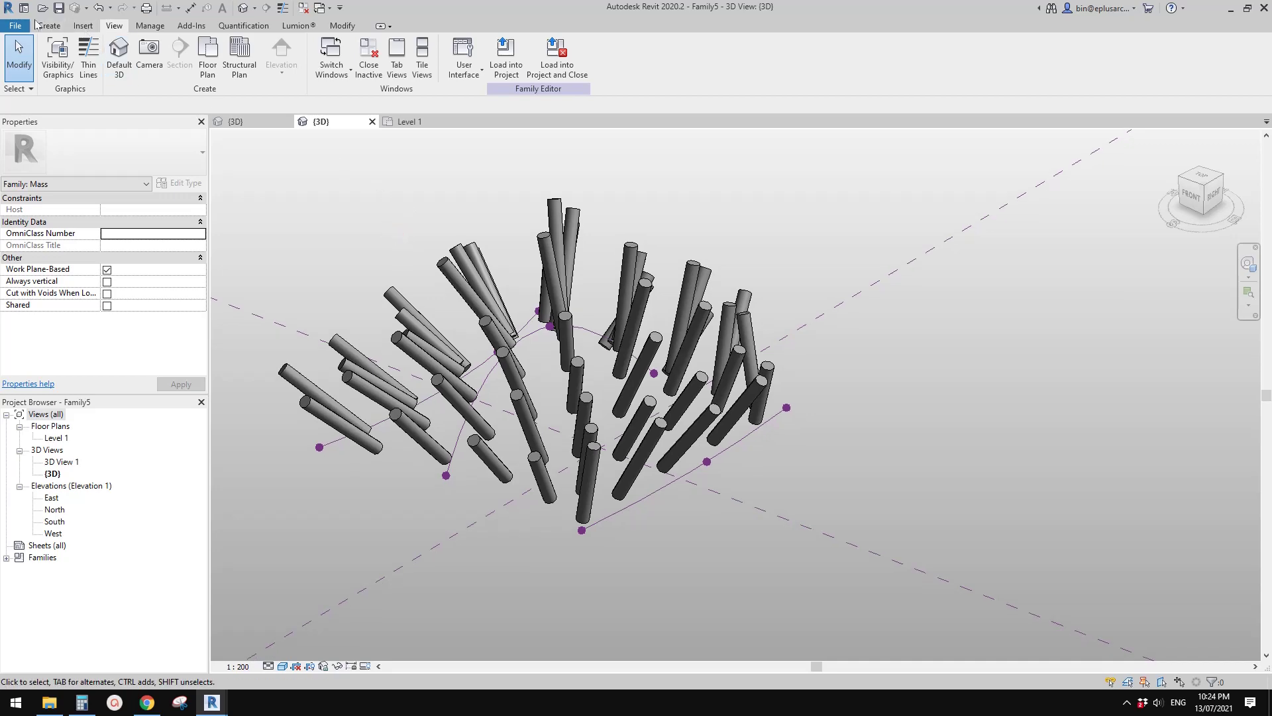
left_click(16, 25)
mouse_move(83, 88)
left_click(126, 65)
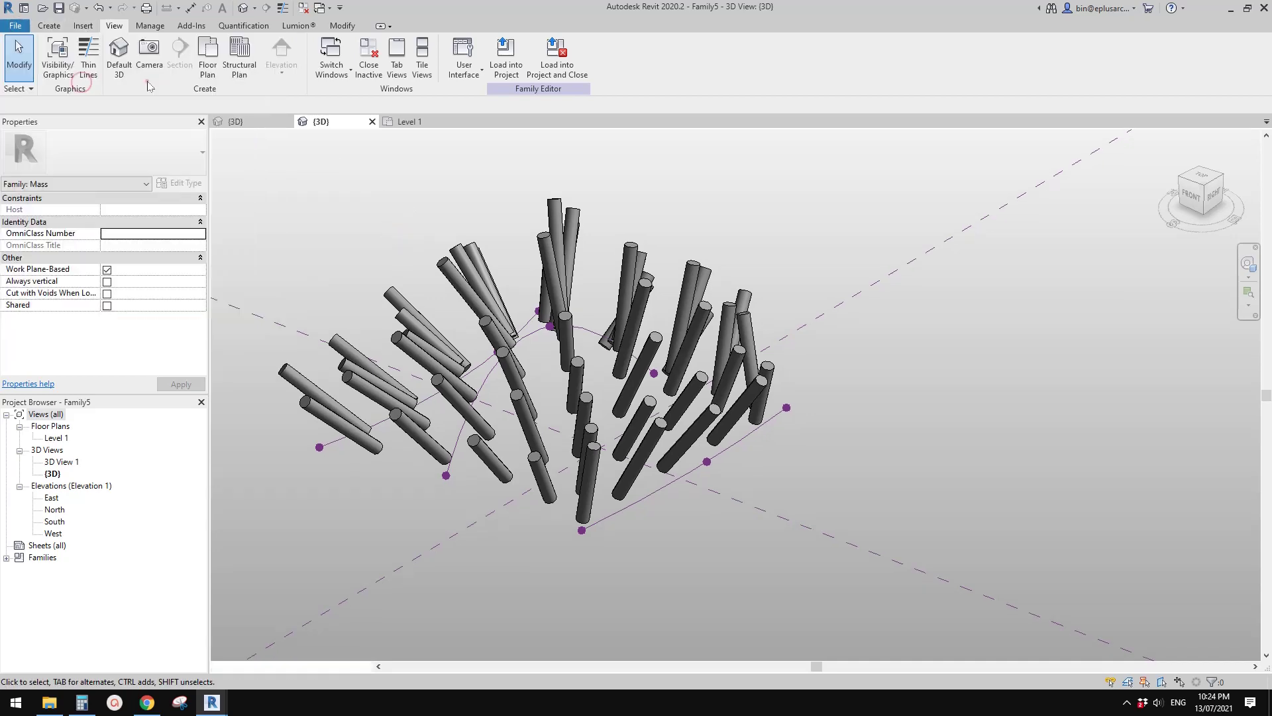
left_click(500, 136)
left_click(442, 165)
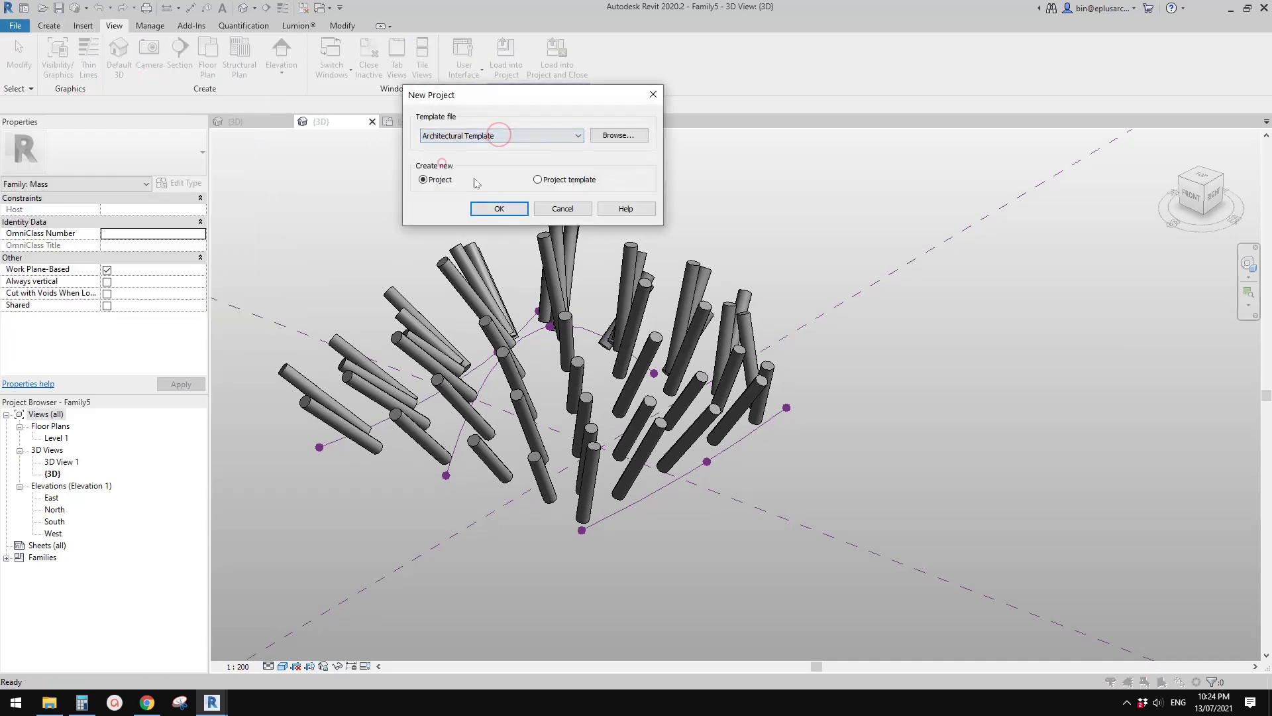
left_click(500, 209)
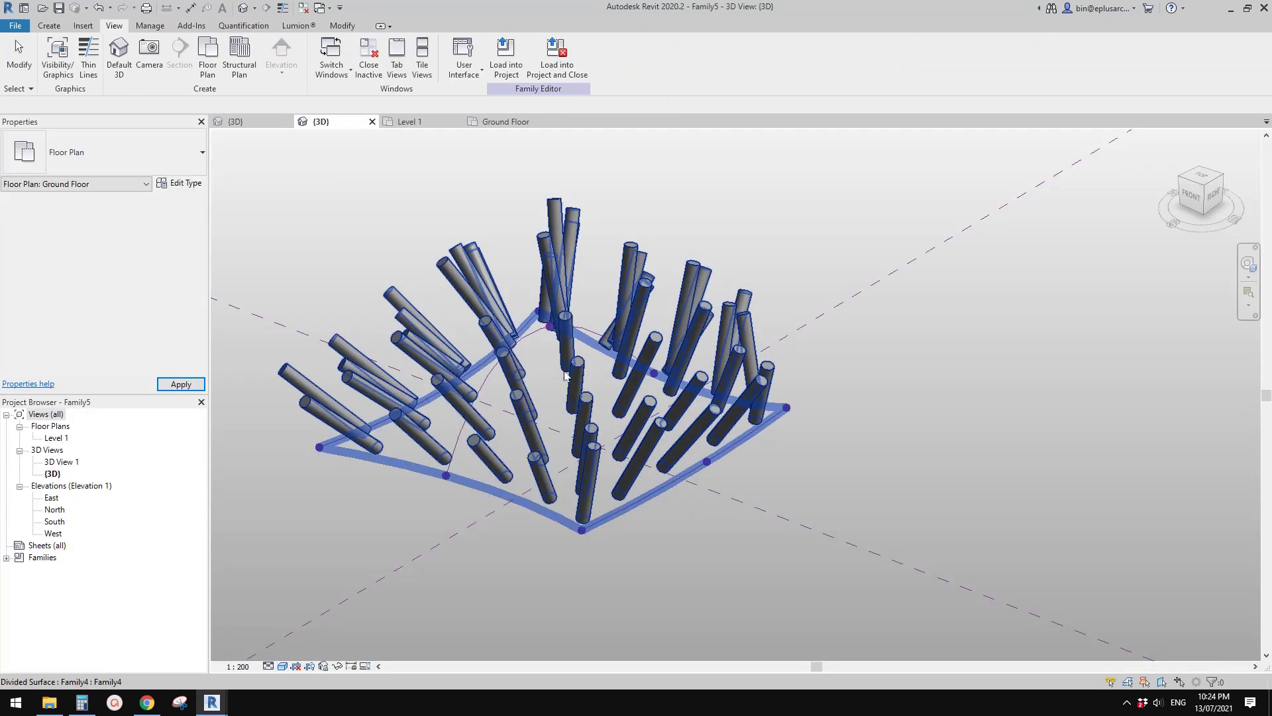
Load the spiked mass family into Project4 and place one instance on the Ground Floor plan
left_click(505, 67)
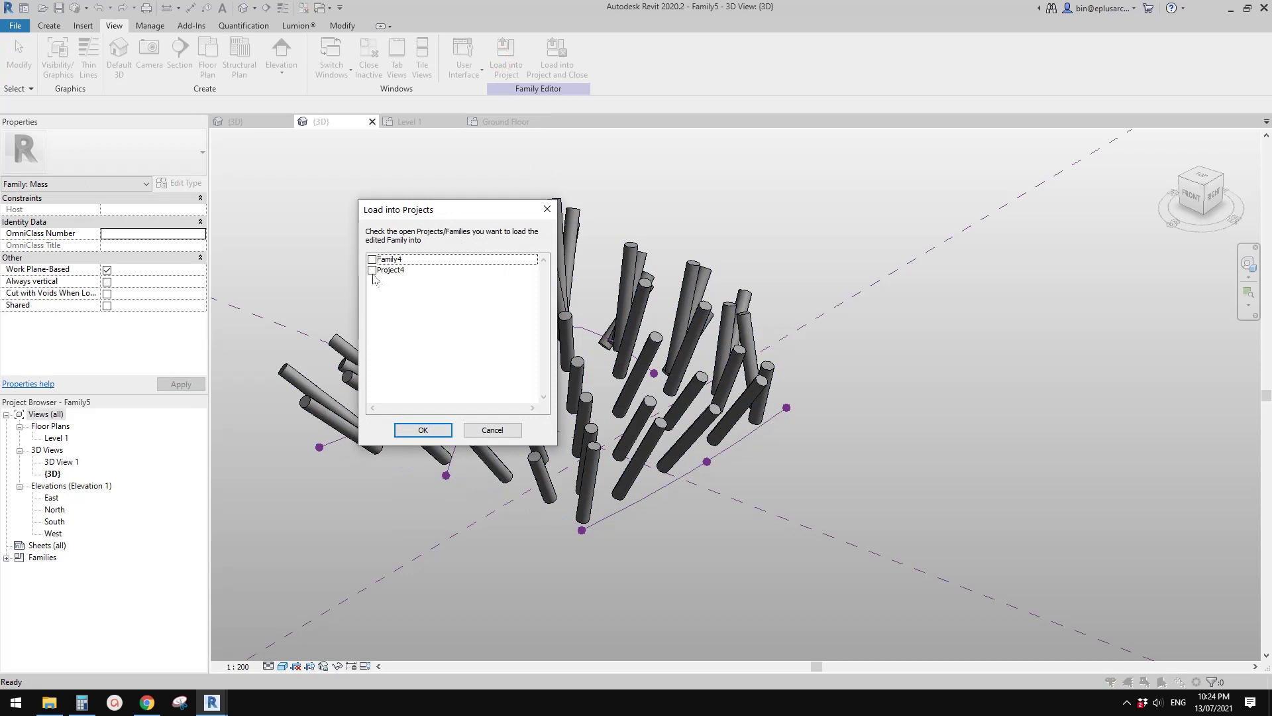
left_click(372, 269)
left_click(423, 430)
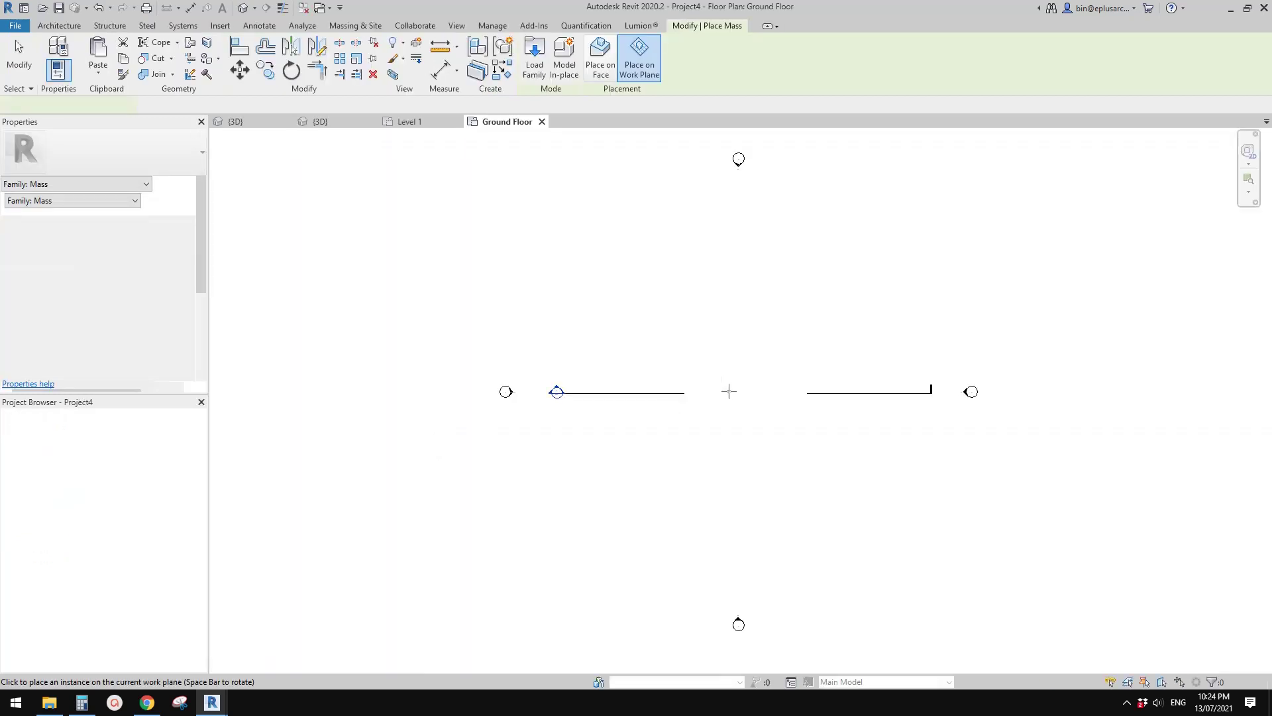
left_click(673, 452)
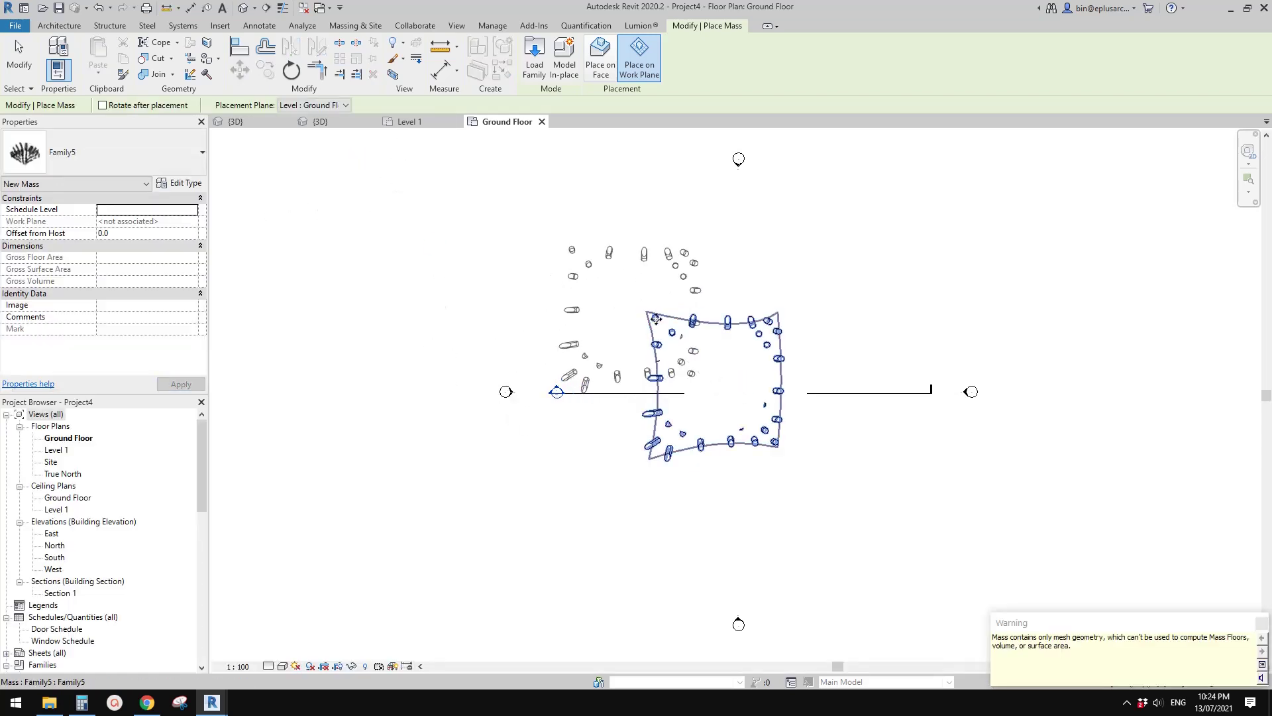
key("Escape")
key("Escape")
Open the project's default 3D view and inspect the properties of a single spike panel nested in the placed mass
left_click(245, 10)
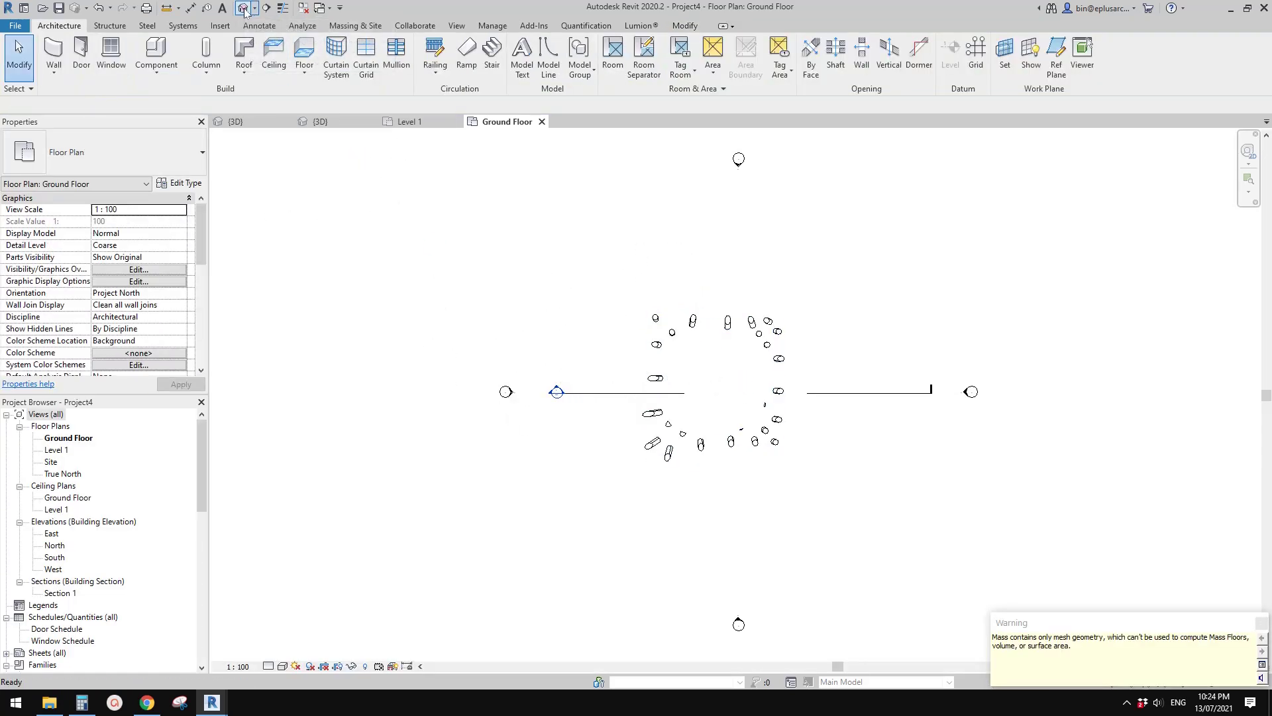
scroll(645, 312, "up", 1)
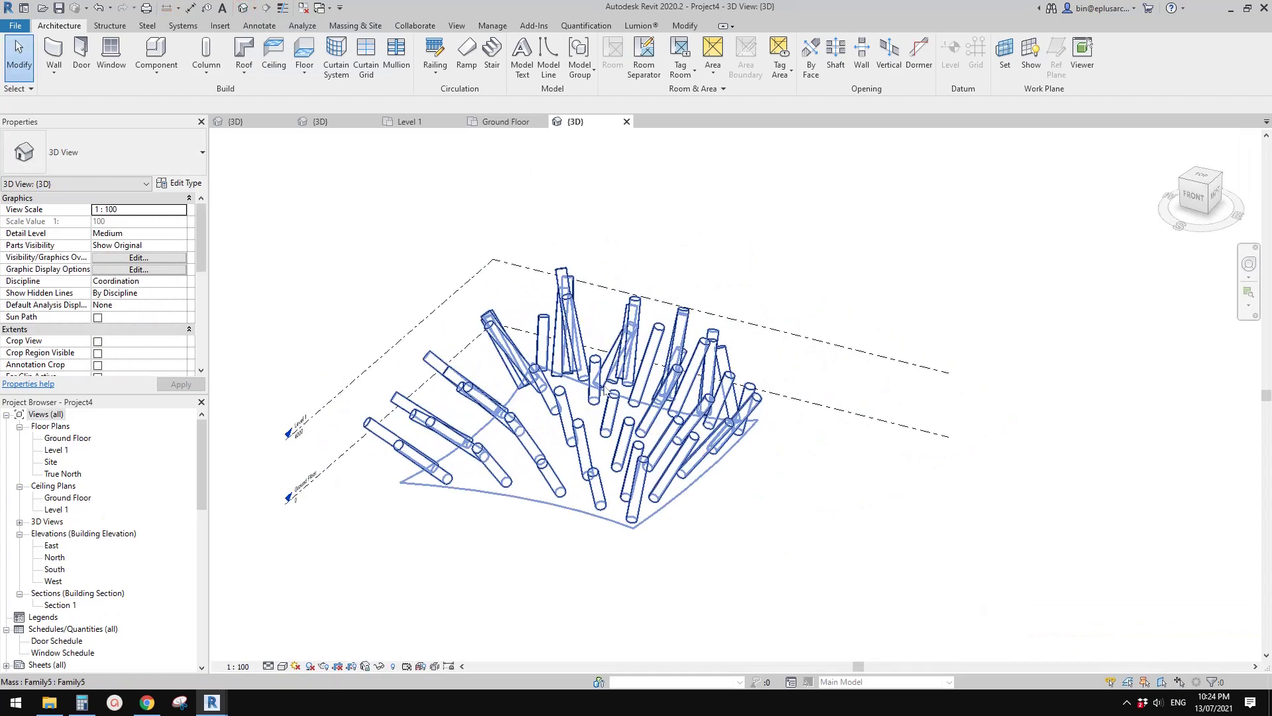
left_click(605, 391)
mouse_move(605, 390)
middle_mouse_down("shift")
mouse_move(610, 440)
mouse_move(633, 422)
mouse_move(521, 428)
mouse_move(539, 358)
middle_mouse_up("shift")
key("Escape")
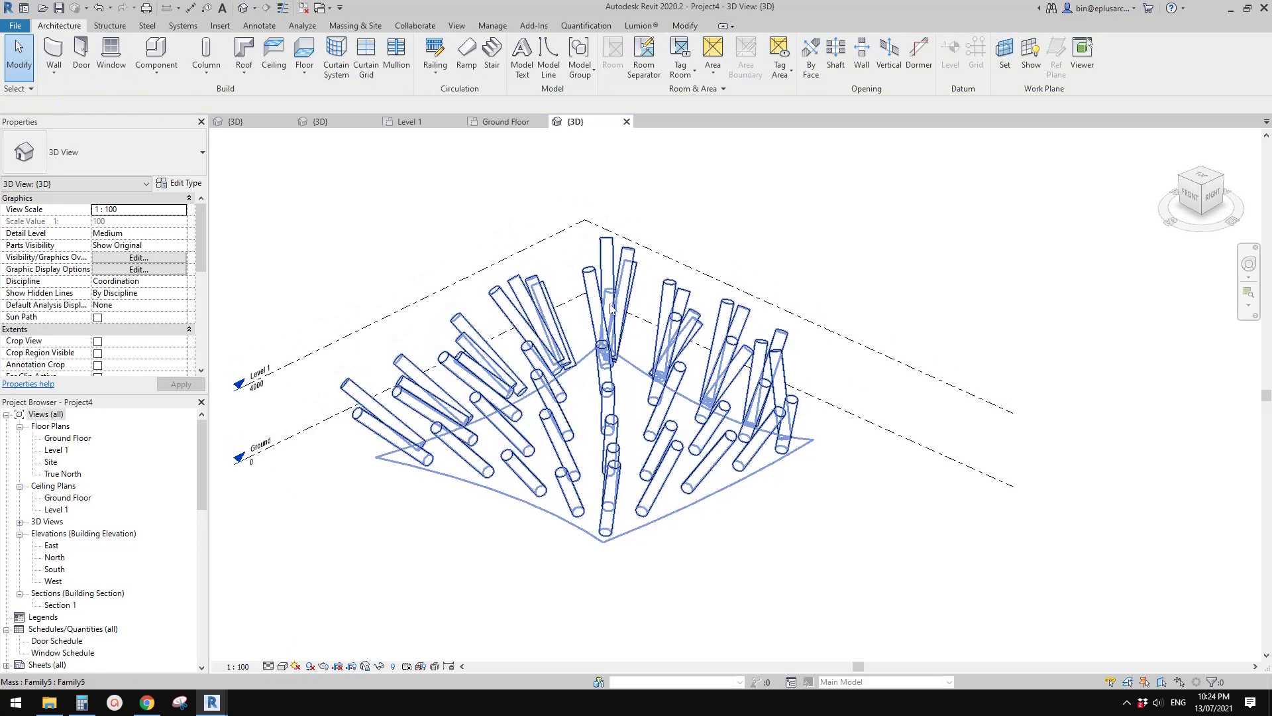
key("Tab")
left_click(506, 318)
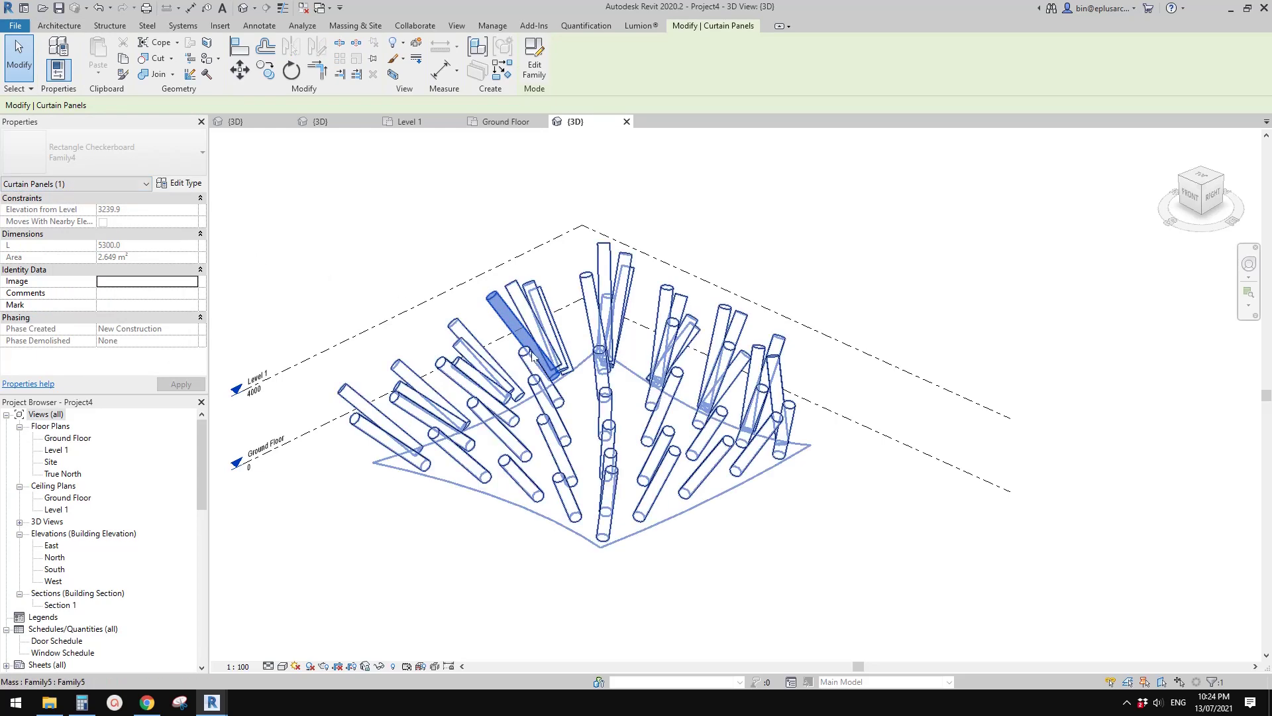
middle_click_drag(529, 338, 533, 322)
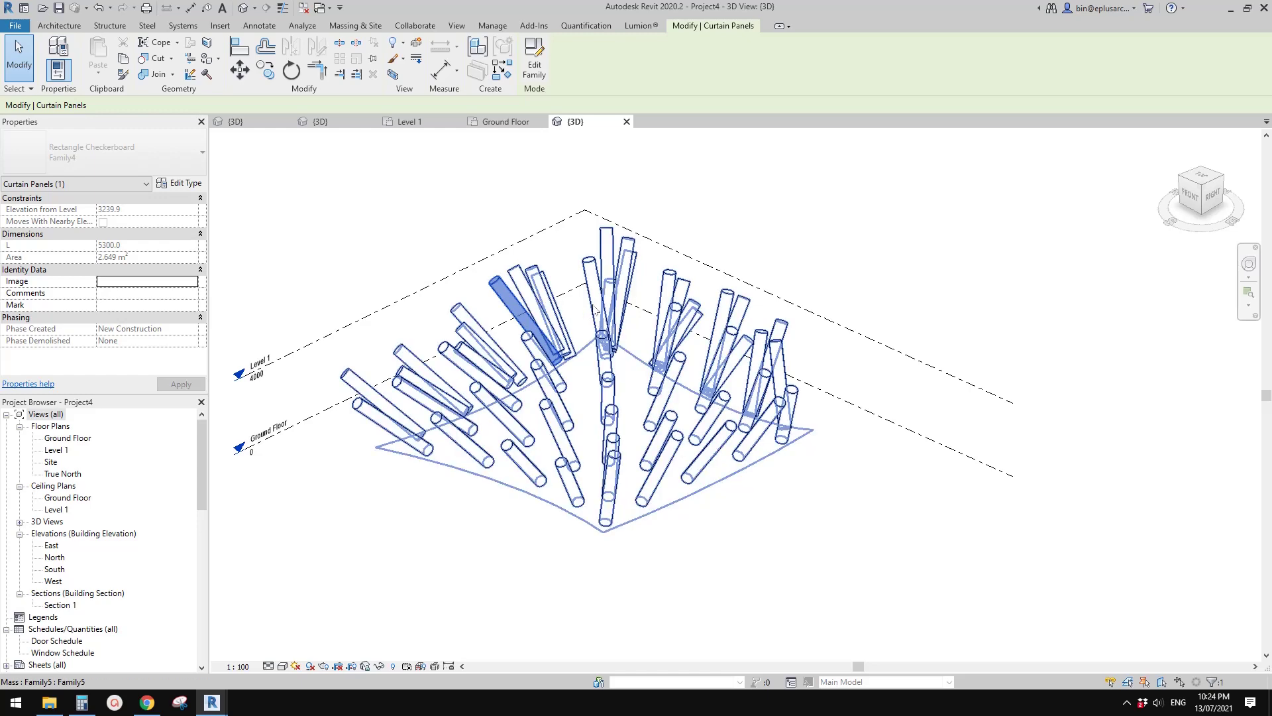
left_click(577, 314)
middle_click_drag(562, 342, 552, 350)
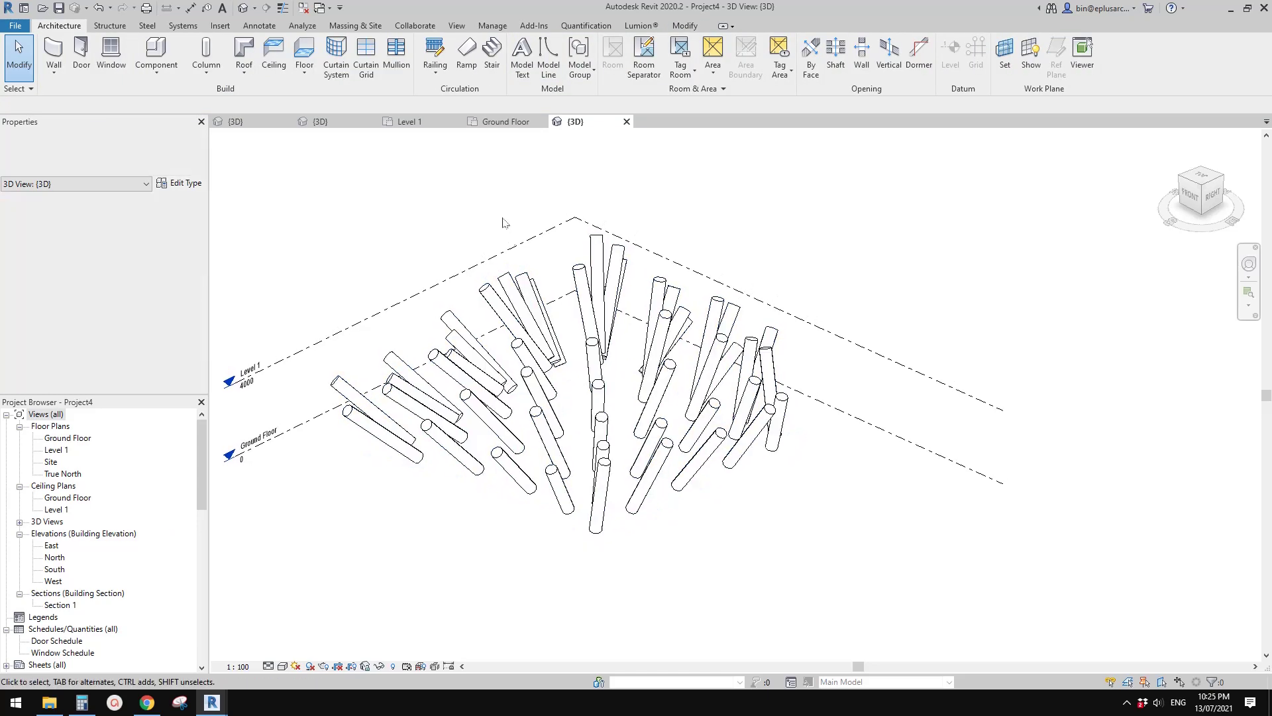
Start a new building component schedule for the Curtain Panels category with the New Construction phase
left_click(457, 25)
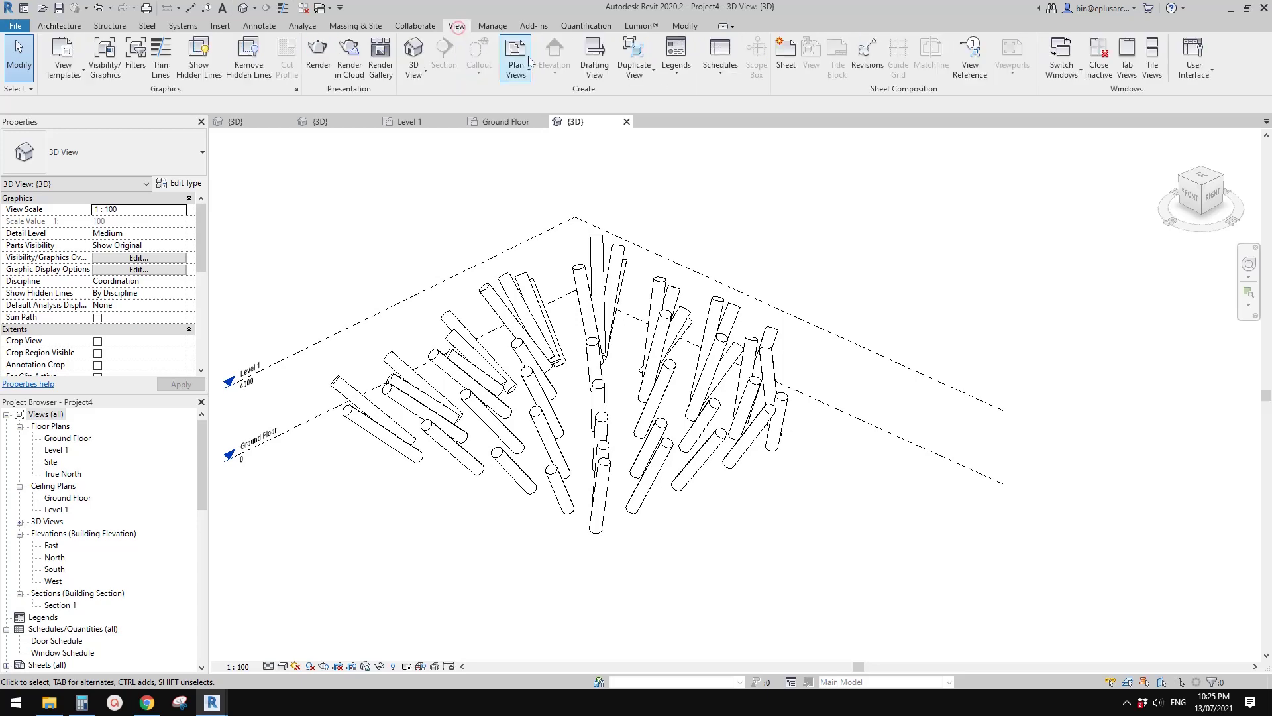
left_click(720, 67)
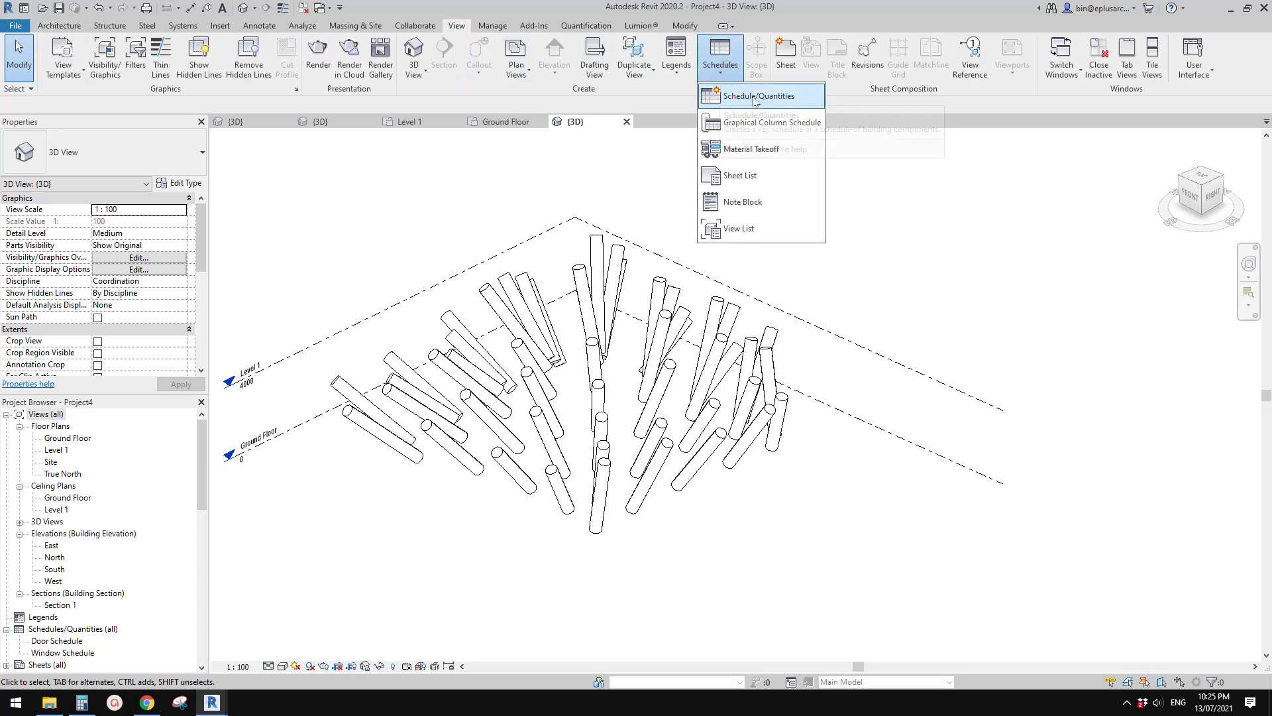
left_click(755, 98)
left_click(759, 290)
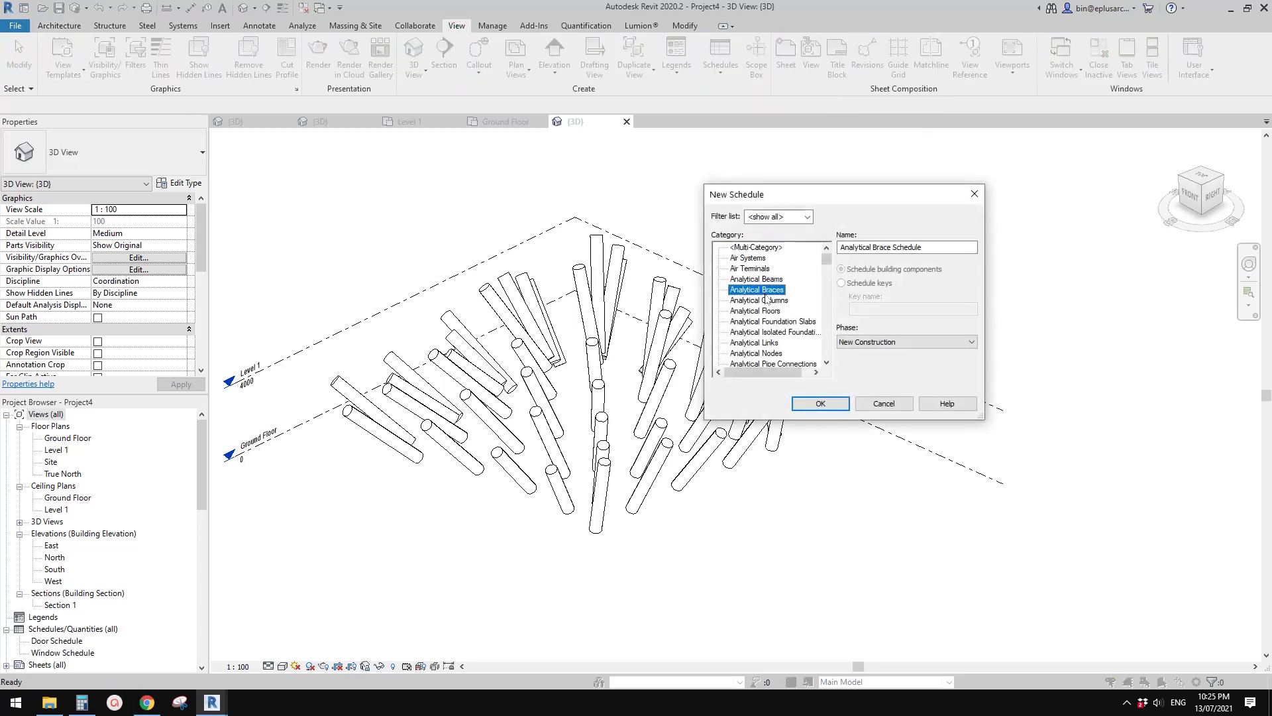
key("c")
scroll(772, 338, "down", 4)
scroll(770, 343, "down", 1)
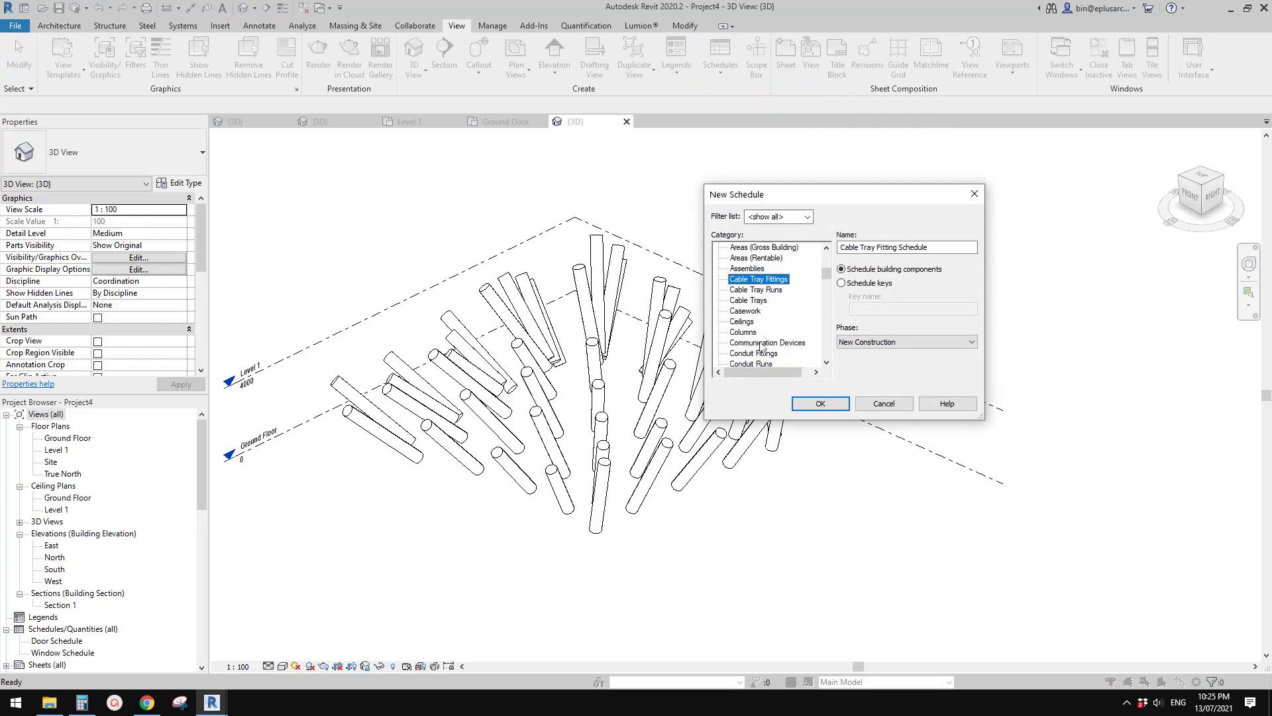
scroll(775, 354, "down", 2)
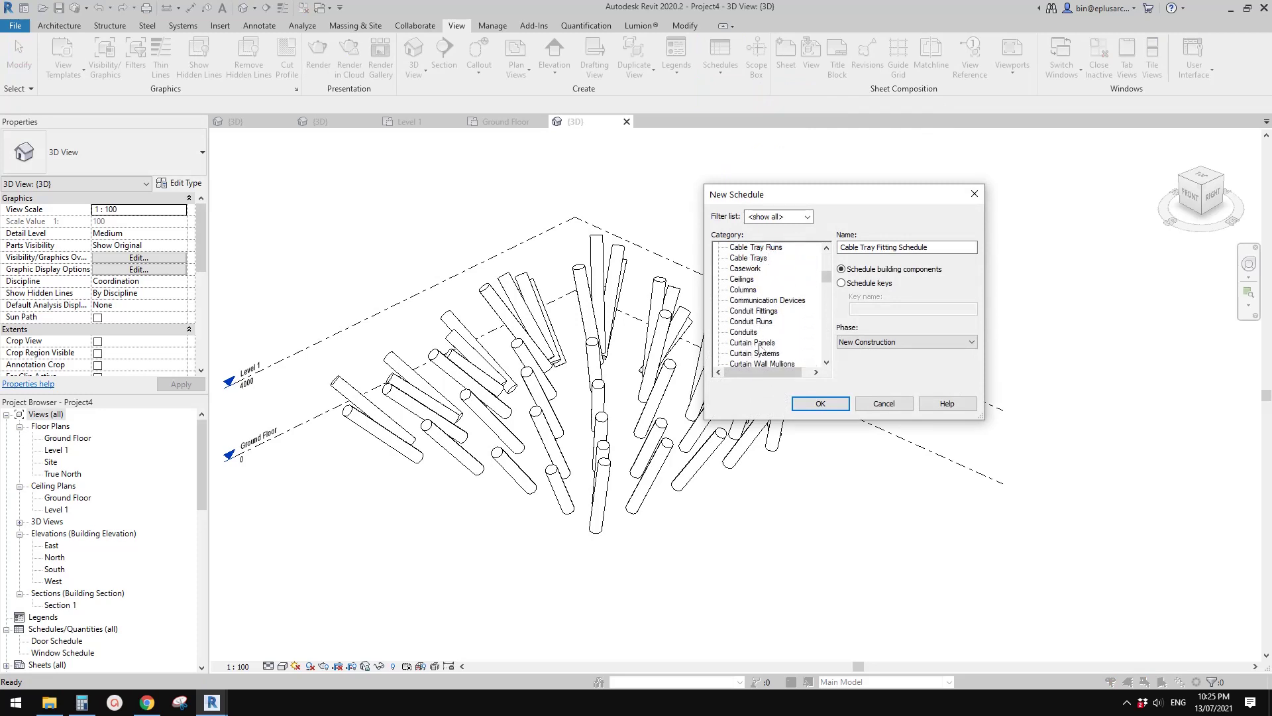
left_click(759, 343)
left_click(820, 403)
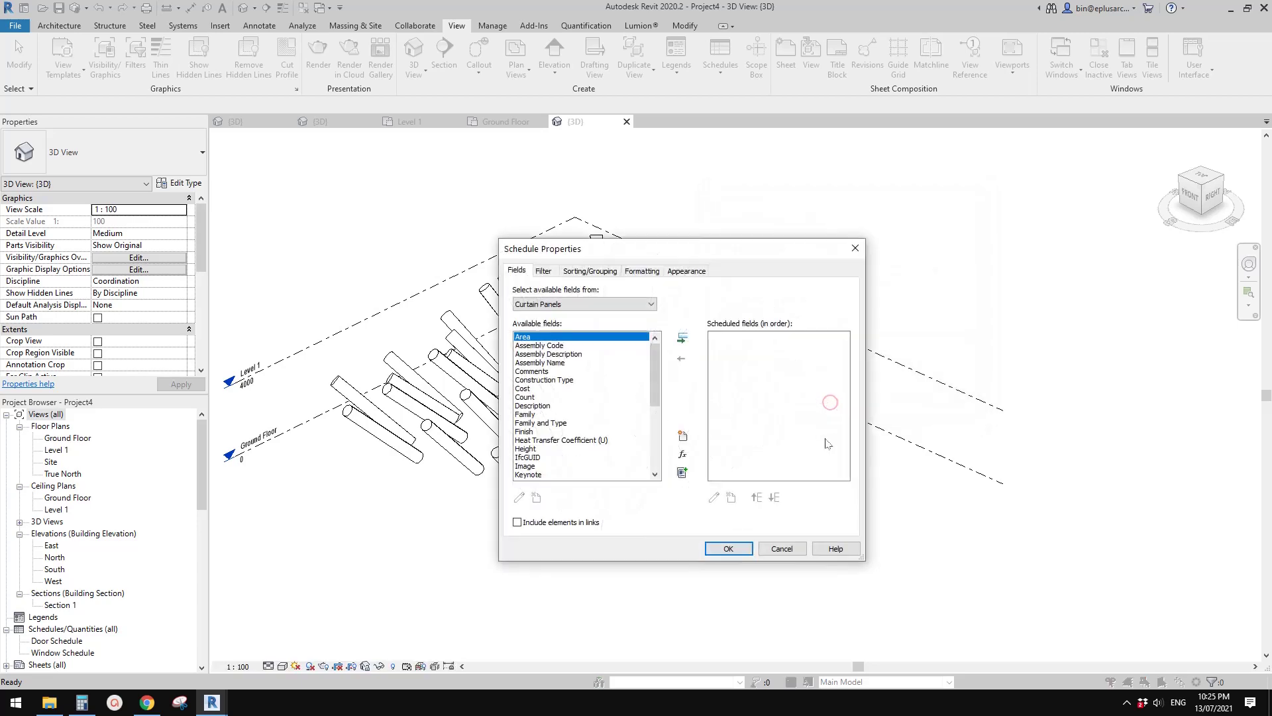
Add the Family field to the Curtain Panels schedule and create the schedule
left_click_drag(652, 373, 650, 435)
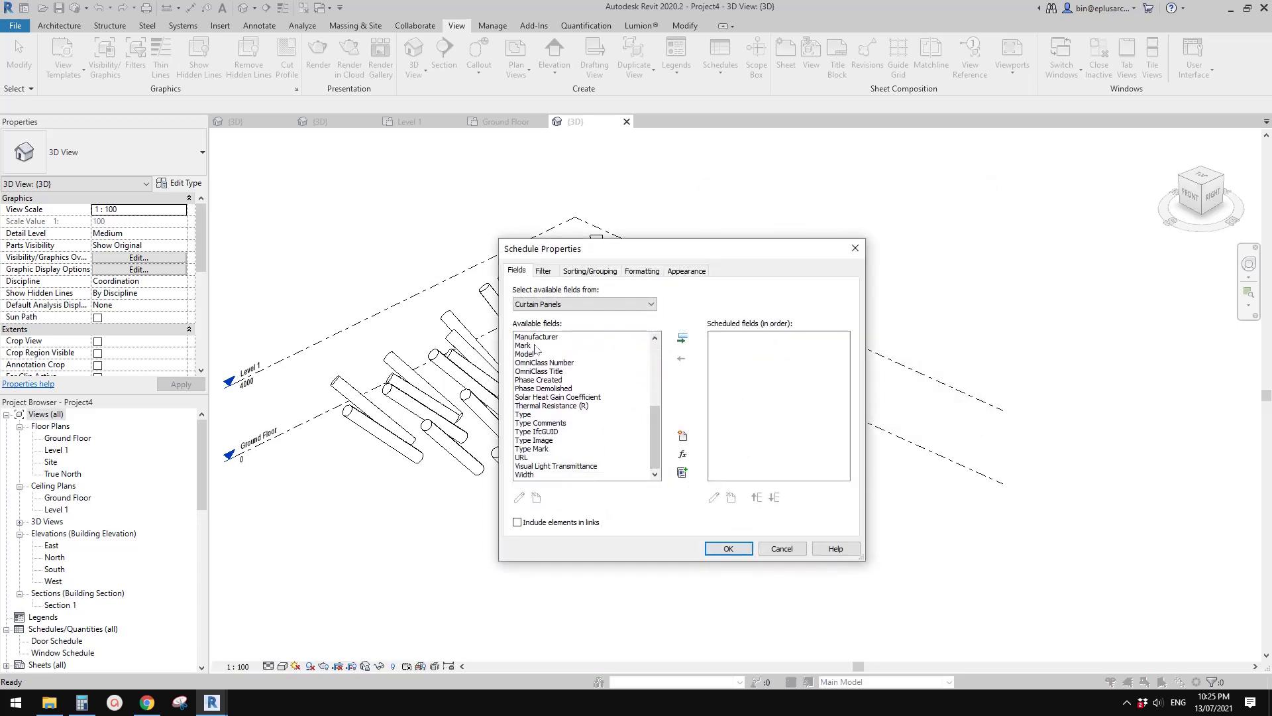
left_click_drag(654, 428, 565, 369)
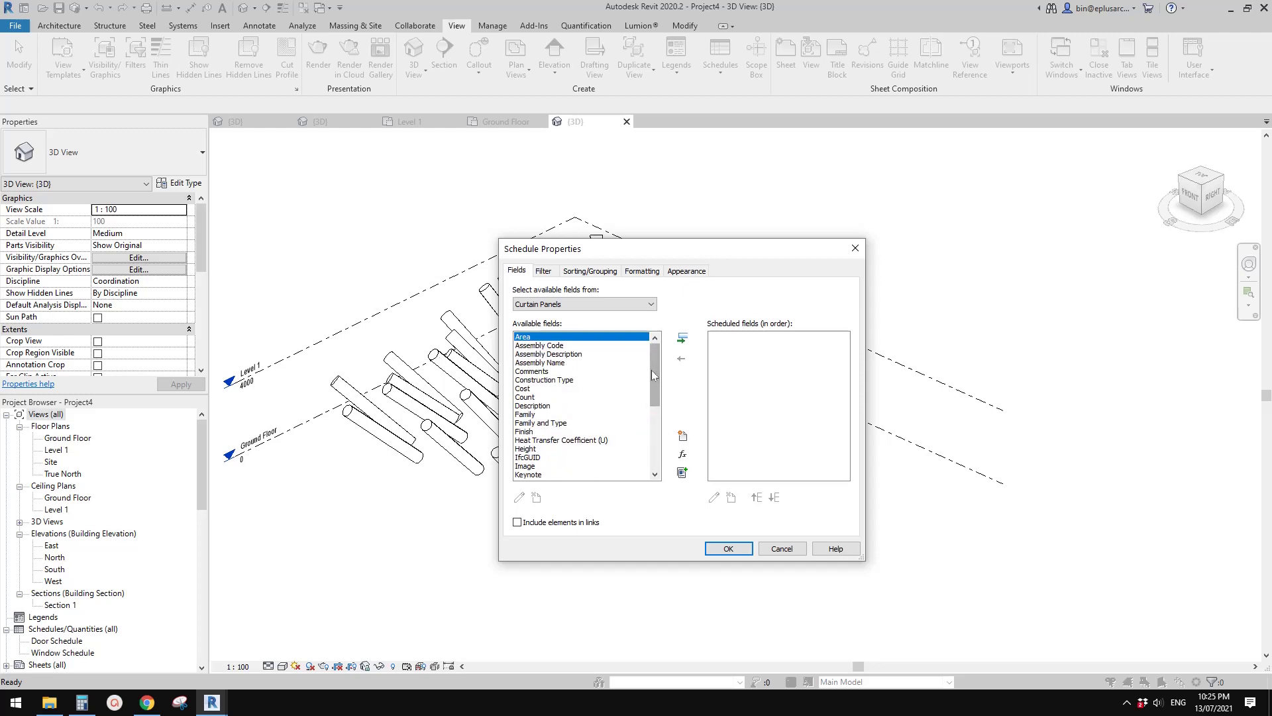
left_click_drag(655, 370, 654, 409)
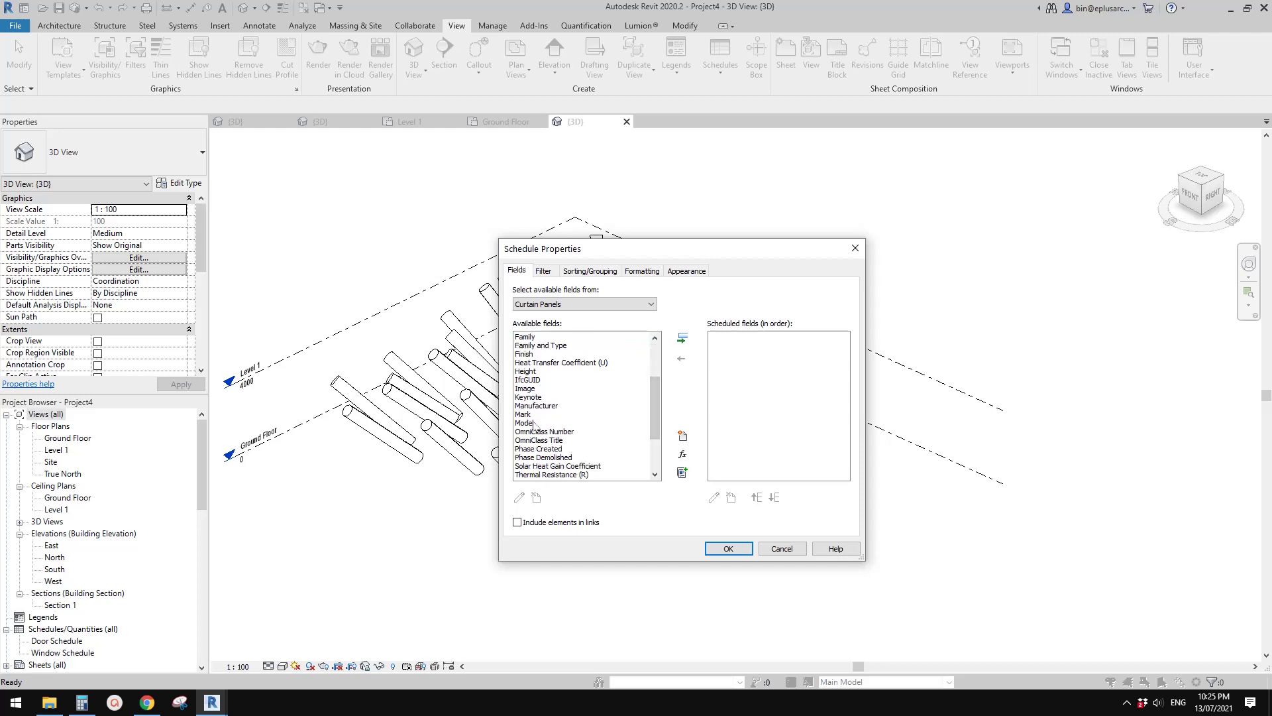
scroll(548, 424, "up", 3)
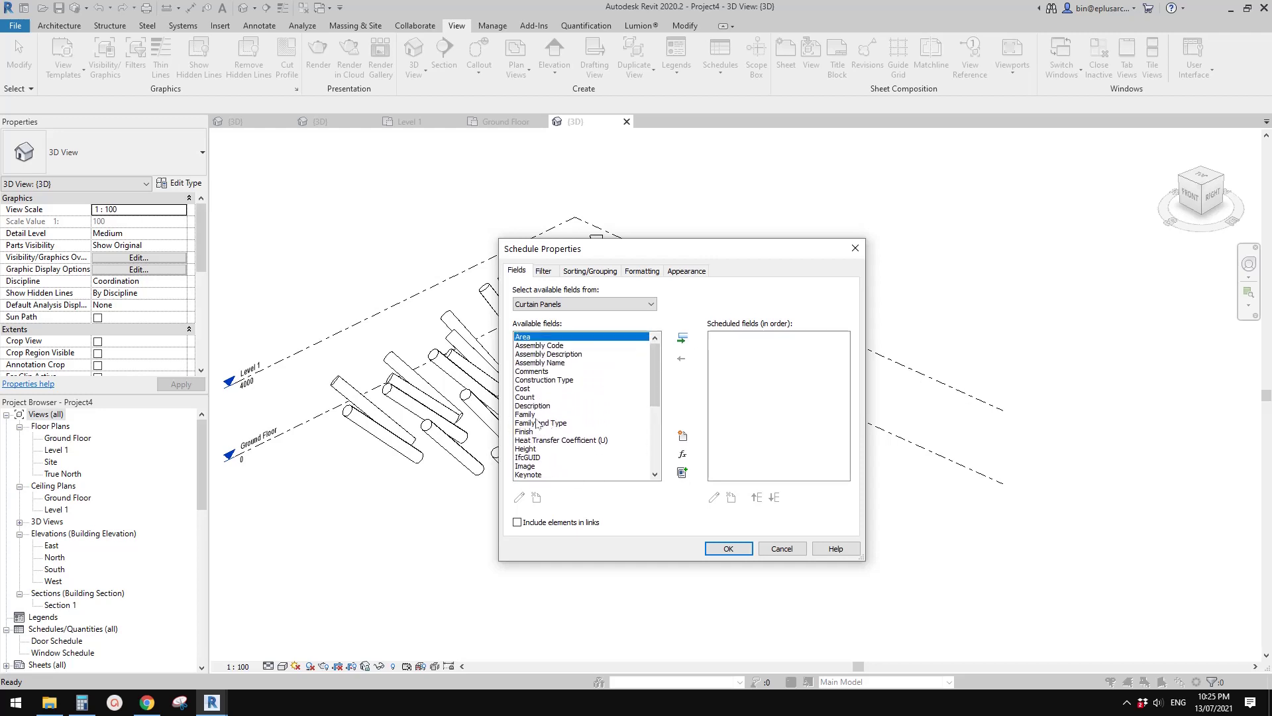
left_click(527, 415)
left_click(683, 338)
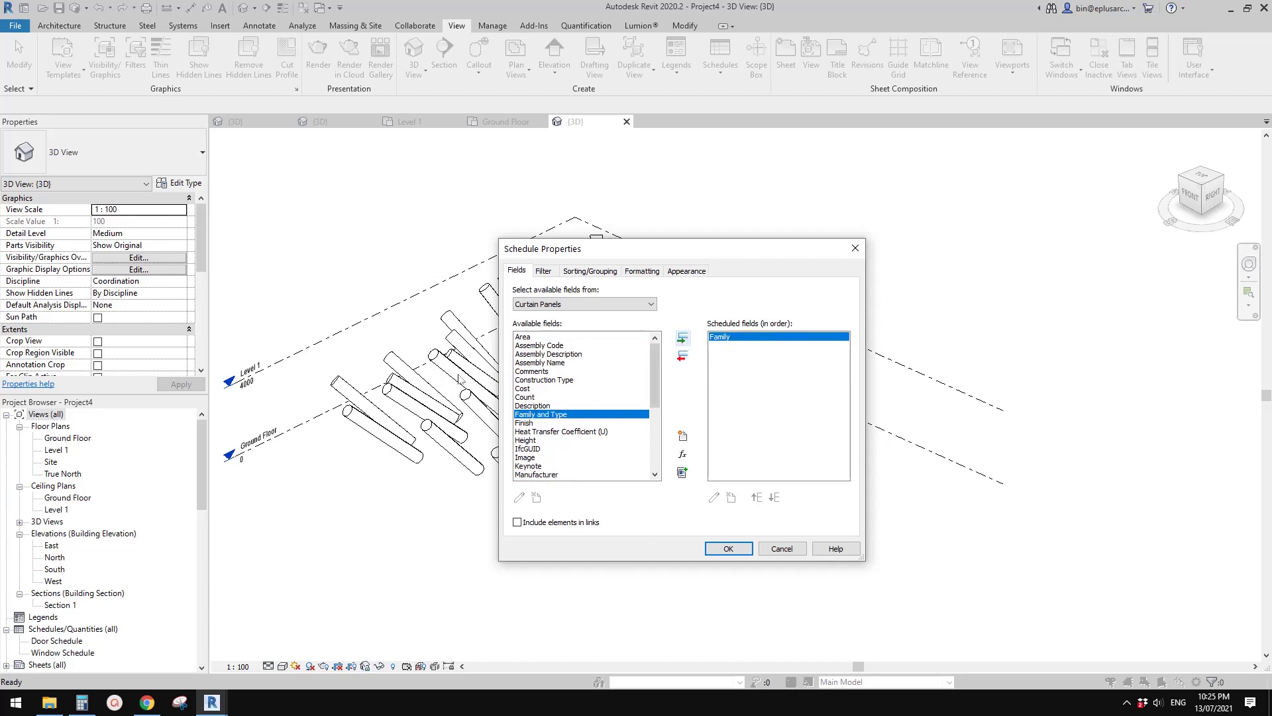
left_click(728, 550)
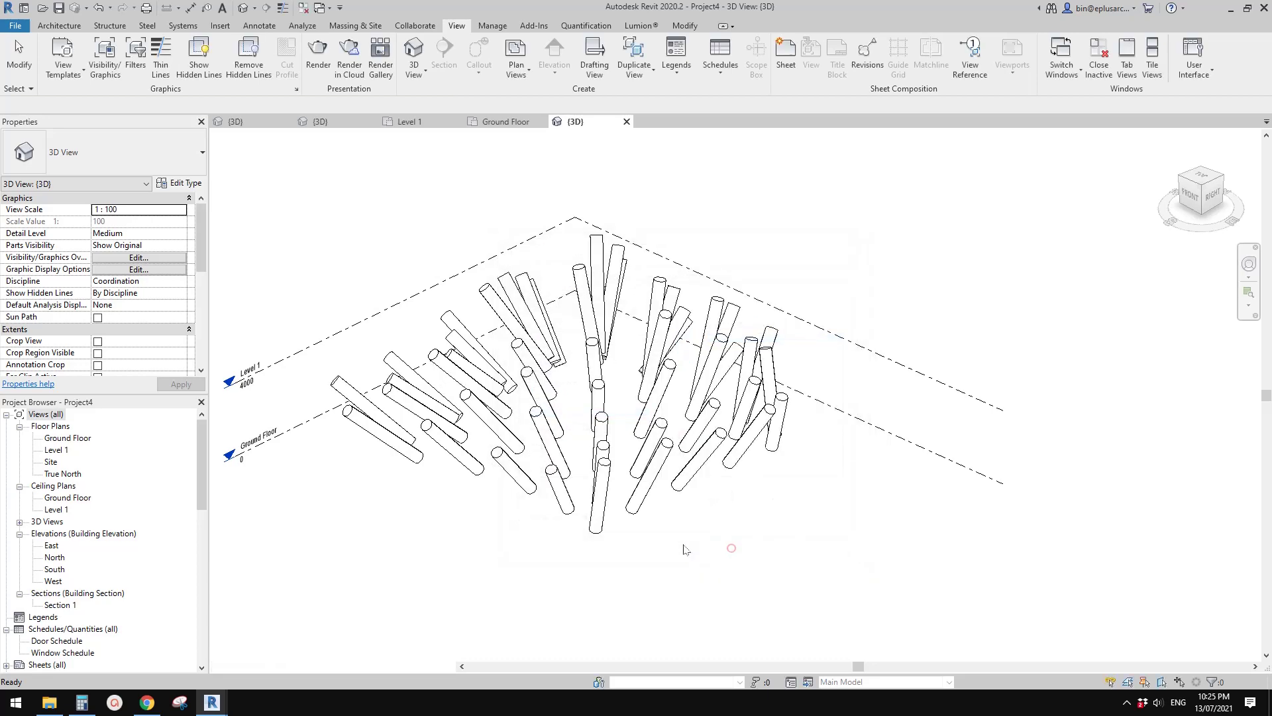
Look through the rows of the new panel schedule and close its view
scroll(253, 432, "down", 3)
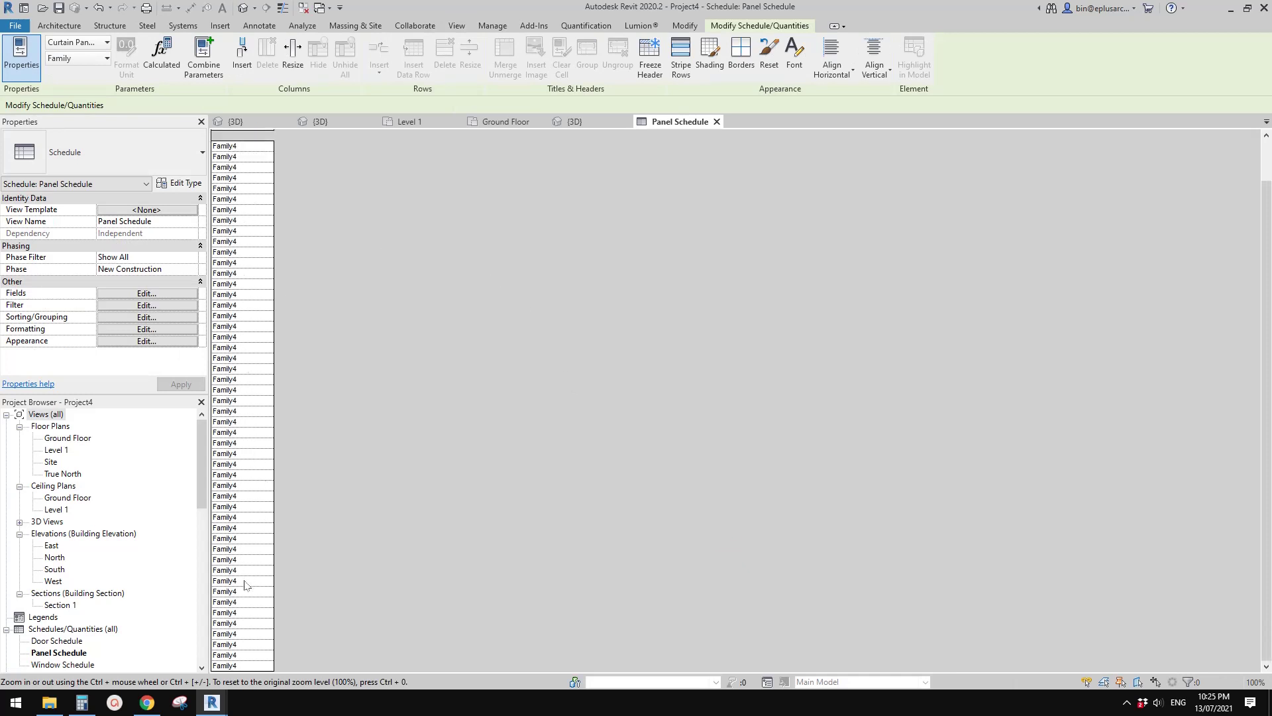
scroll(245, 585, "up", 3)
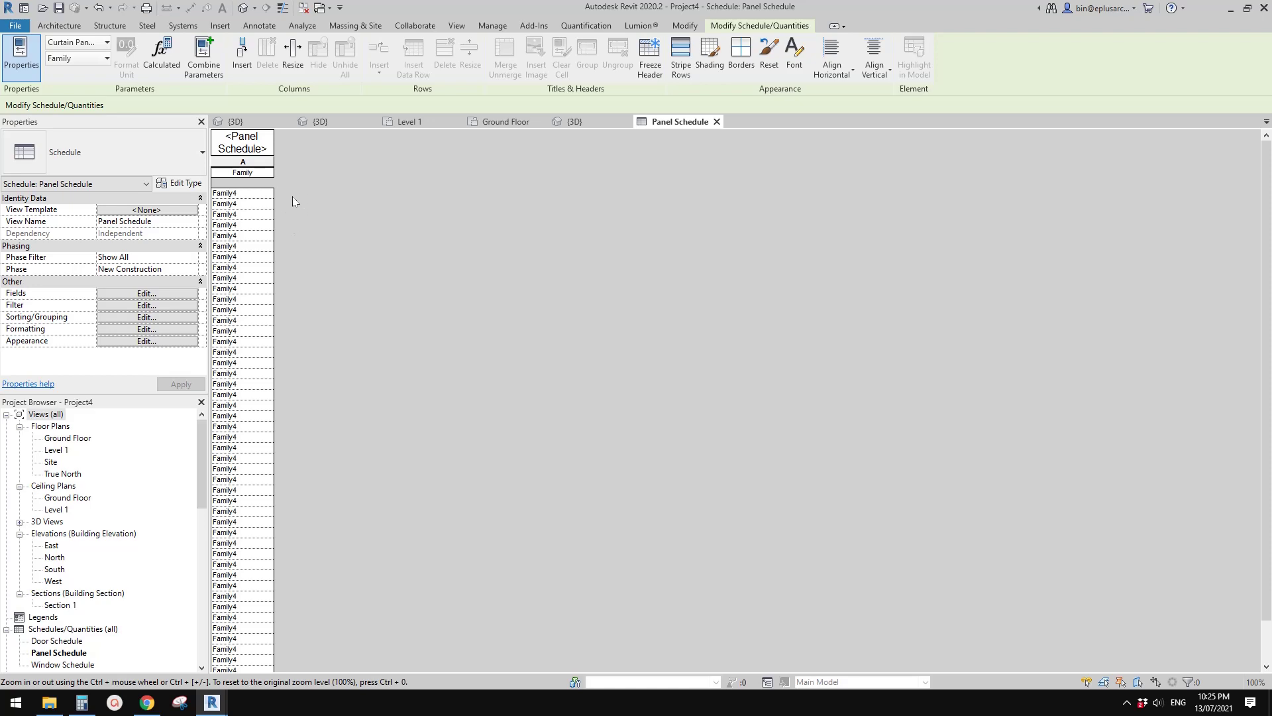
left_click(717, 121)
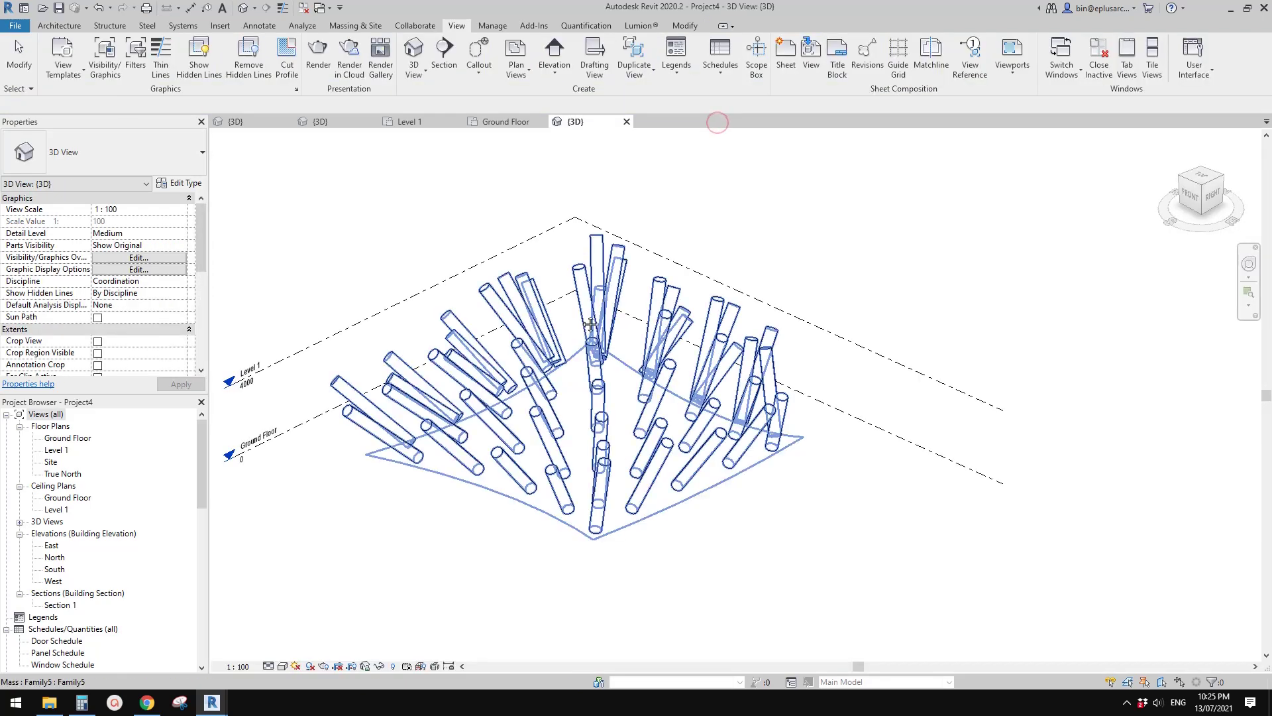
Select one spike panel in the 3D view and open its family for editing
left_click(534, 354)
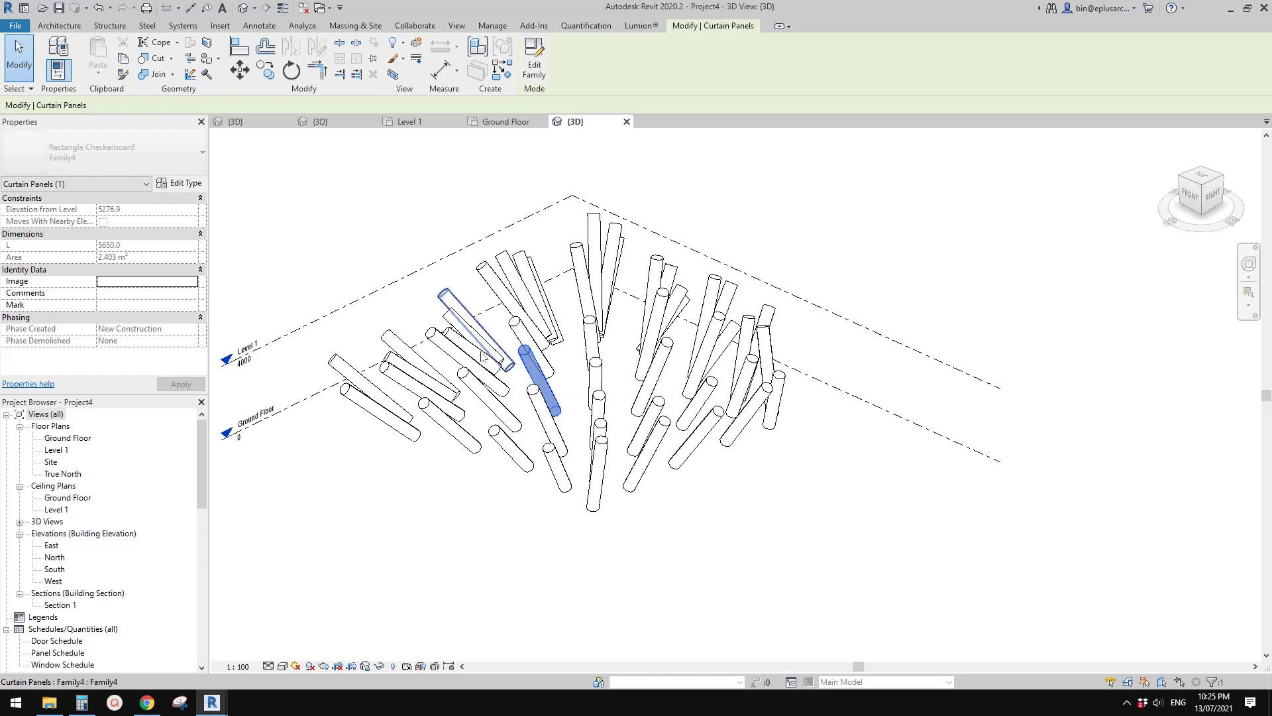
middle_click_drag(410, 336, 445, 341)
left_click(534, 58)
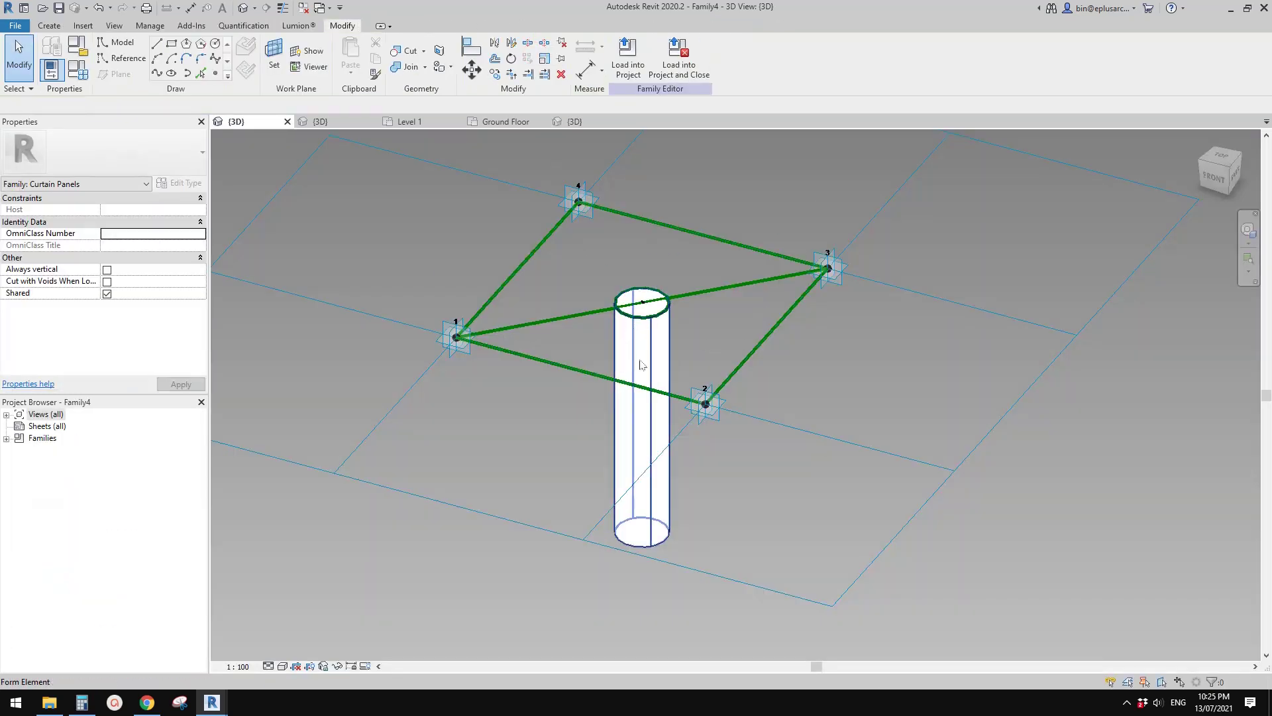
scroll(623, 352, "up", 2)
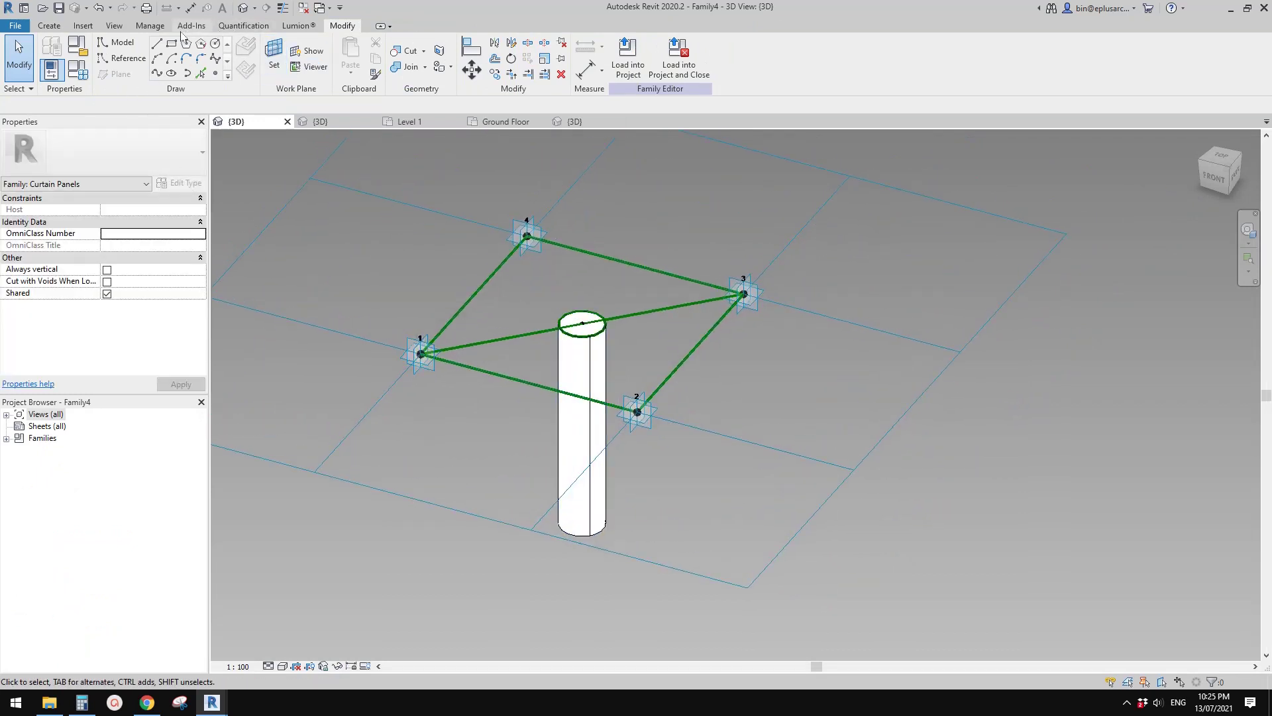
Edit the family's L parameter, set it to be a shared parameter and open the shared parameter selection
left_click(79, 74)
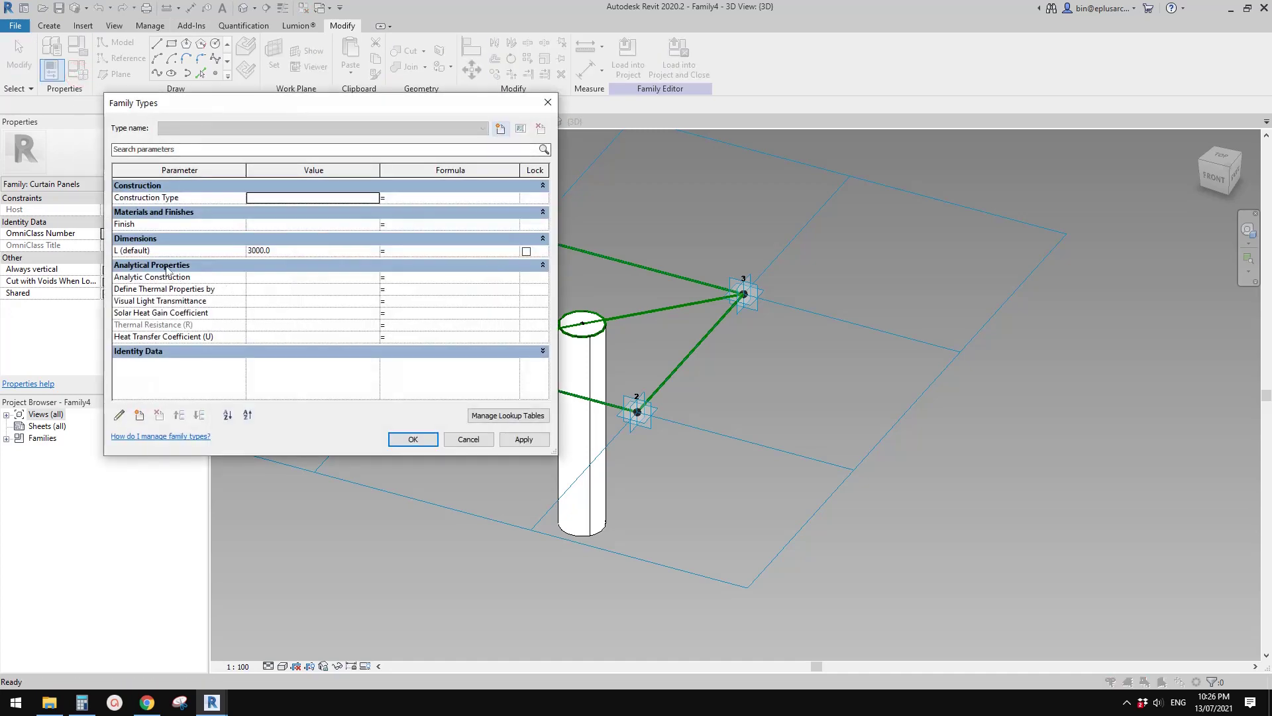
left_click(158, 250)
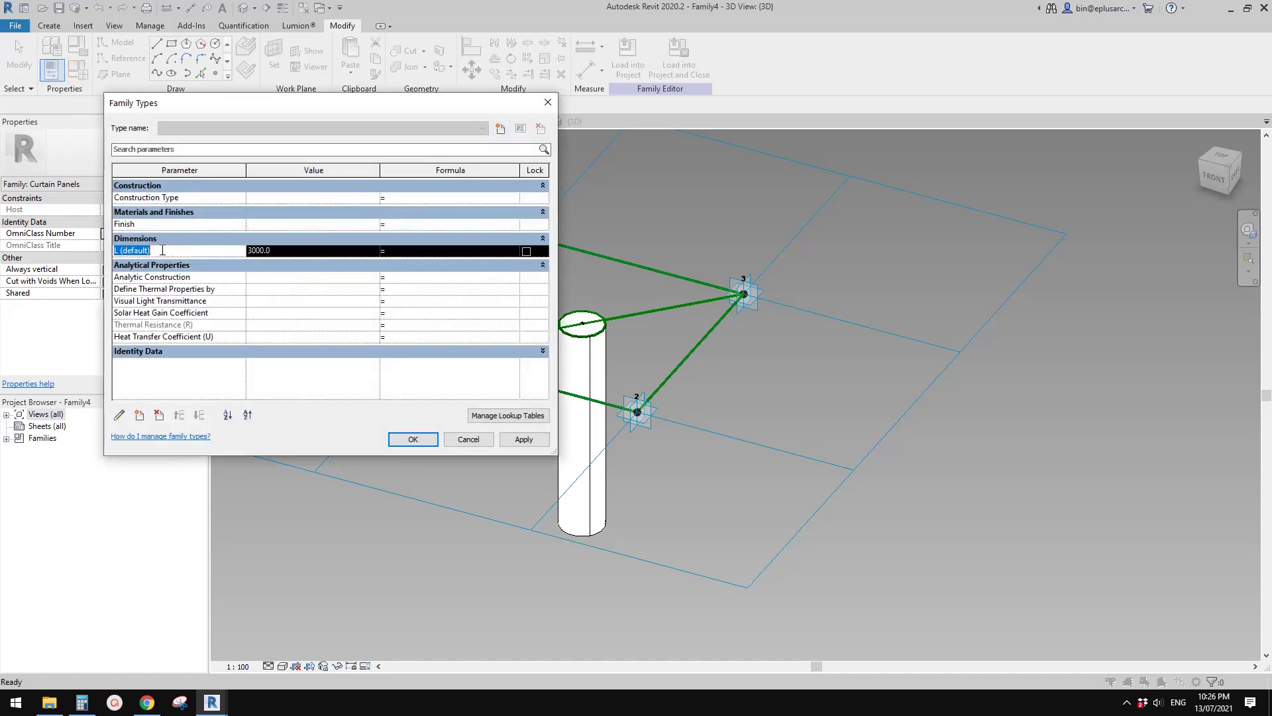
left_click(119, 415)
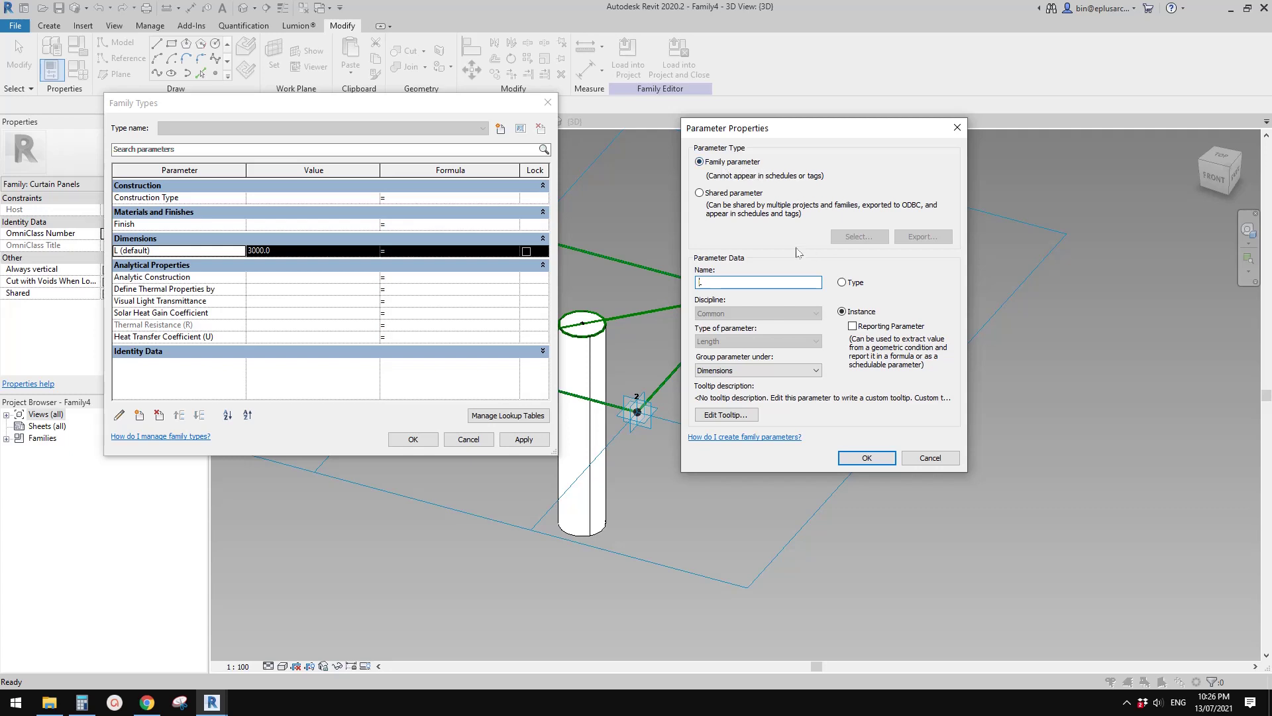
left_click(704, 193)
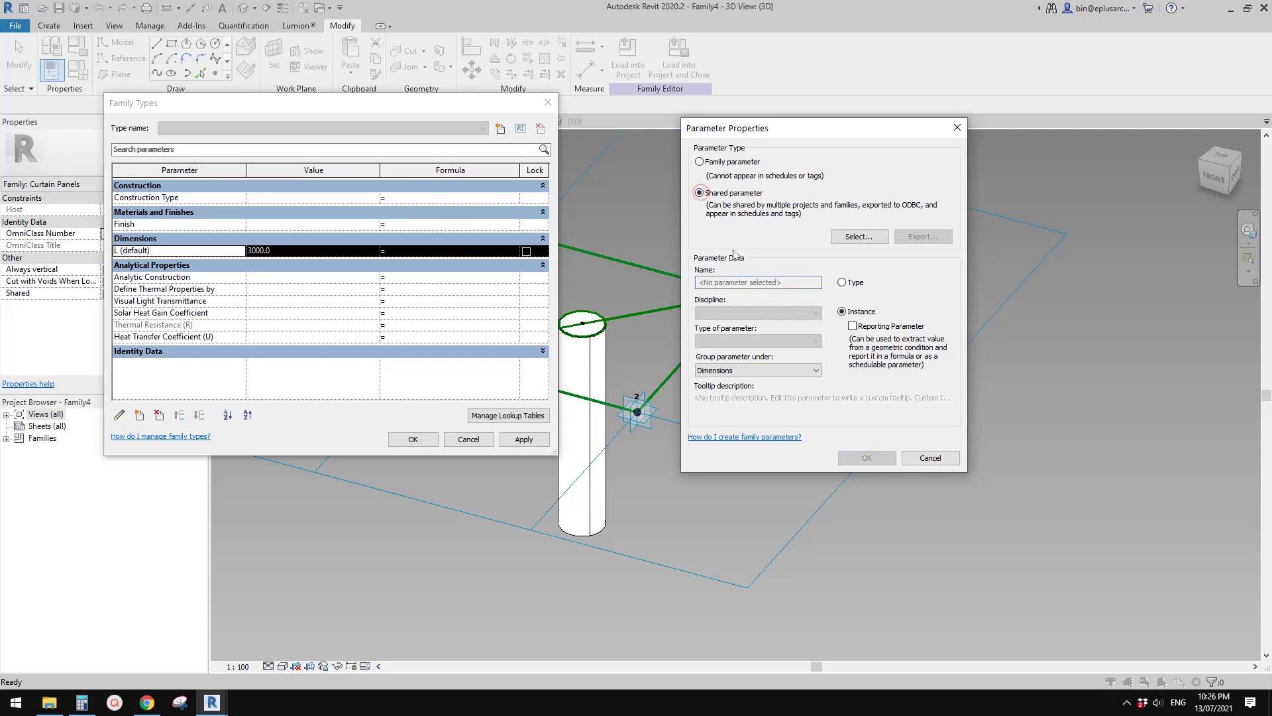
left_click(857, 237)
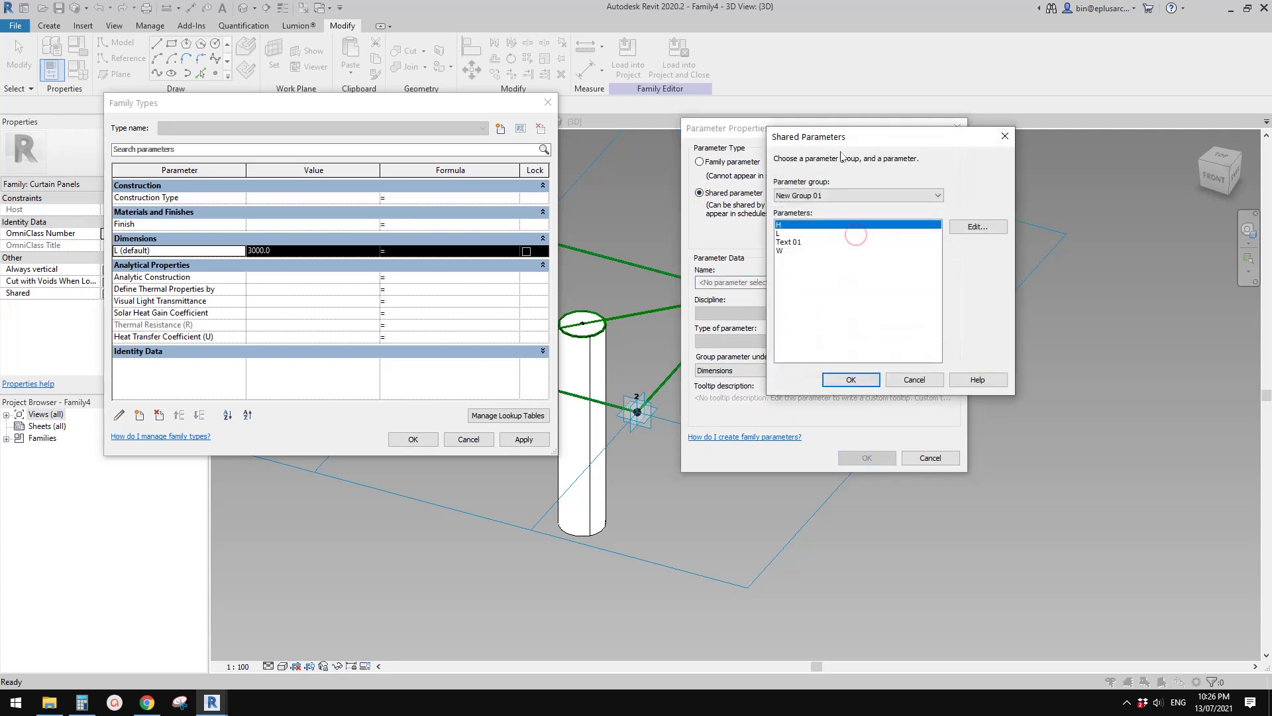
Check the available shared parameter groups, and open the shared parameter file for editing to inspect its path
left_click_drag(849, 145, 841, 171)
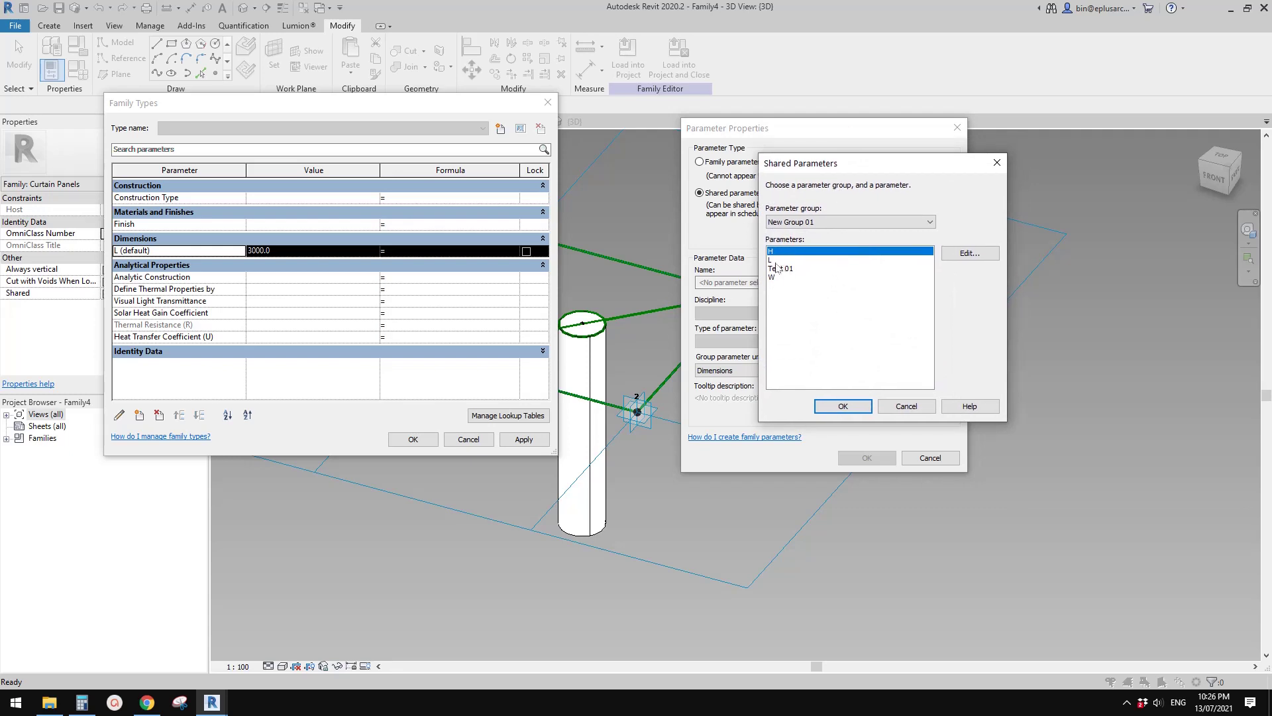
left_click_drag(846, 170, 905, 250)
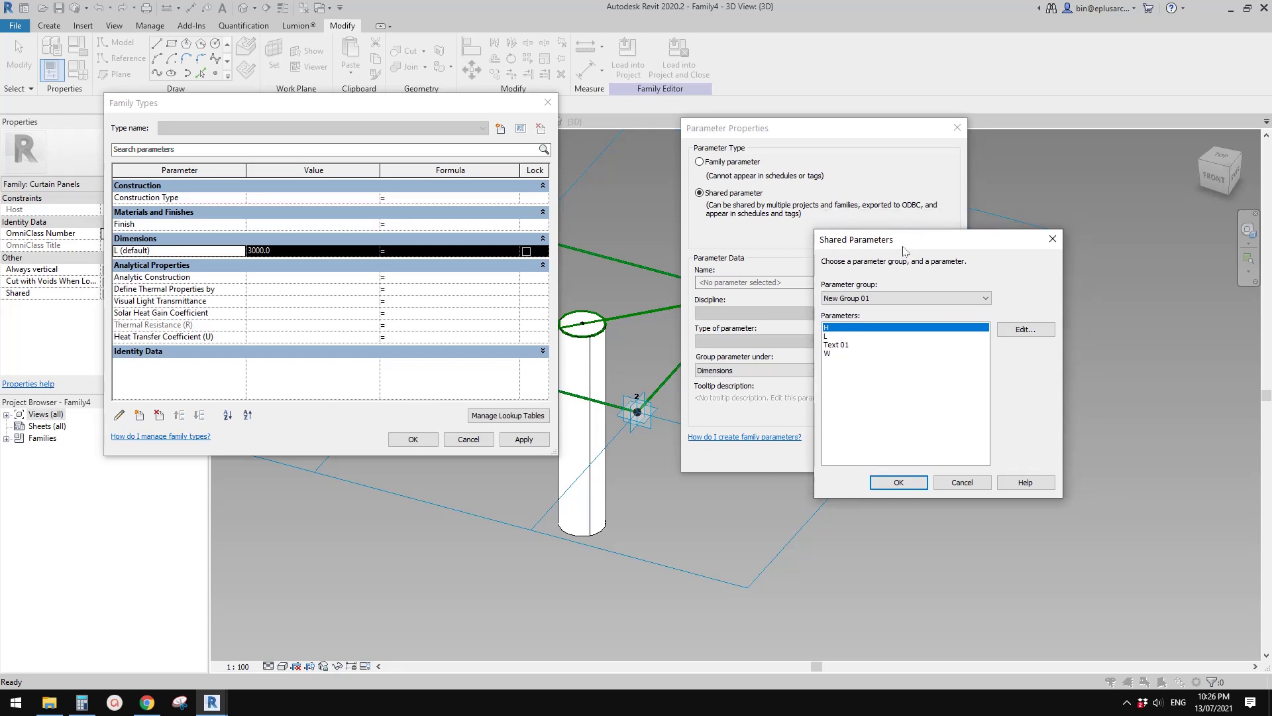
left_click_drag(898, 249, 897, 250)
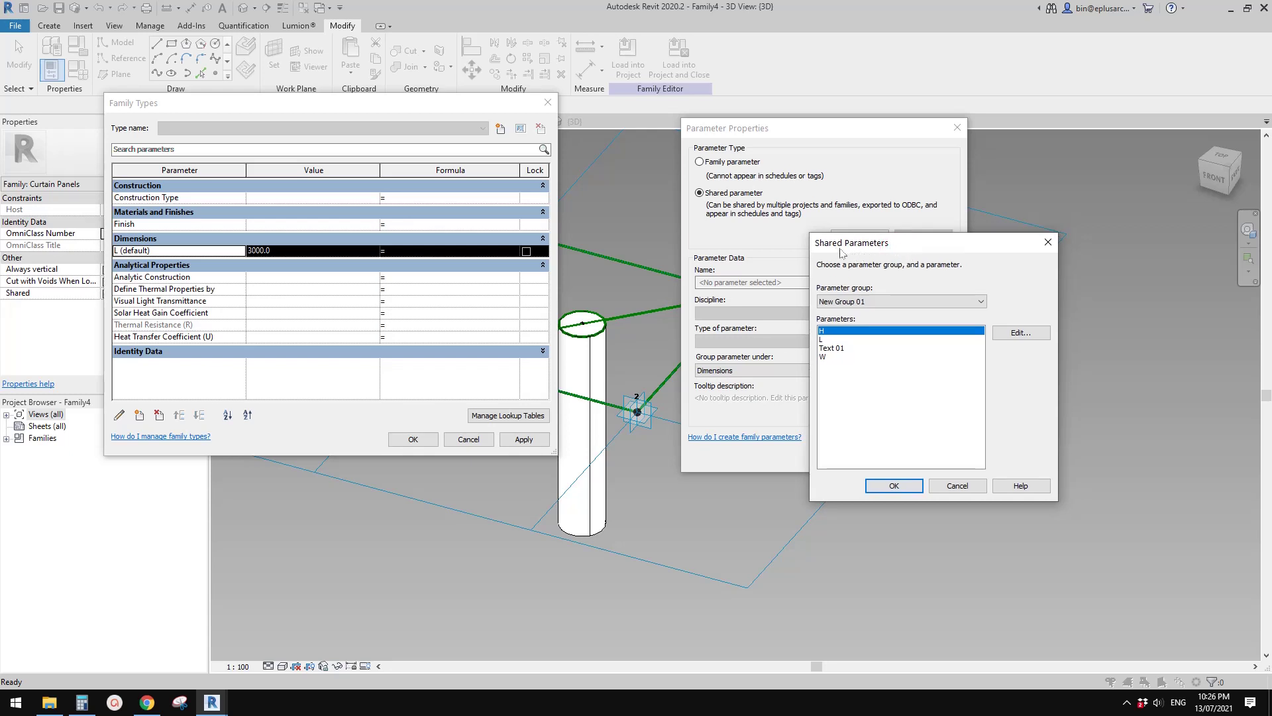
mouse_move(897, 246)
left_mouse_down()
mouse_move(880, 229)
mouse_move(909, 257)
left_mouse_up()
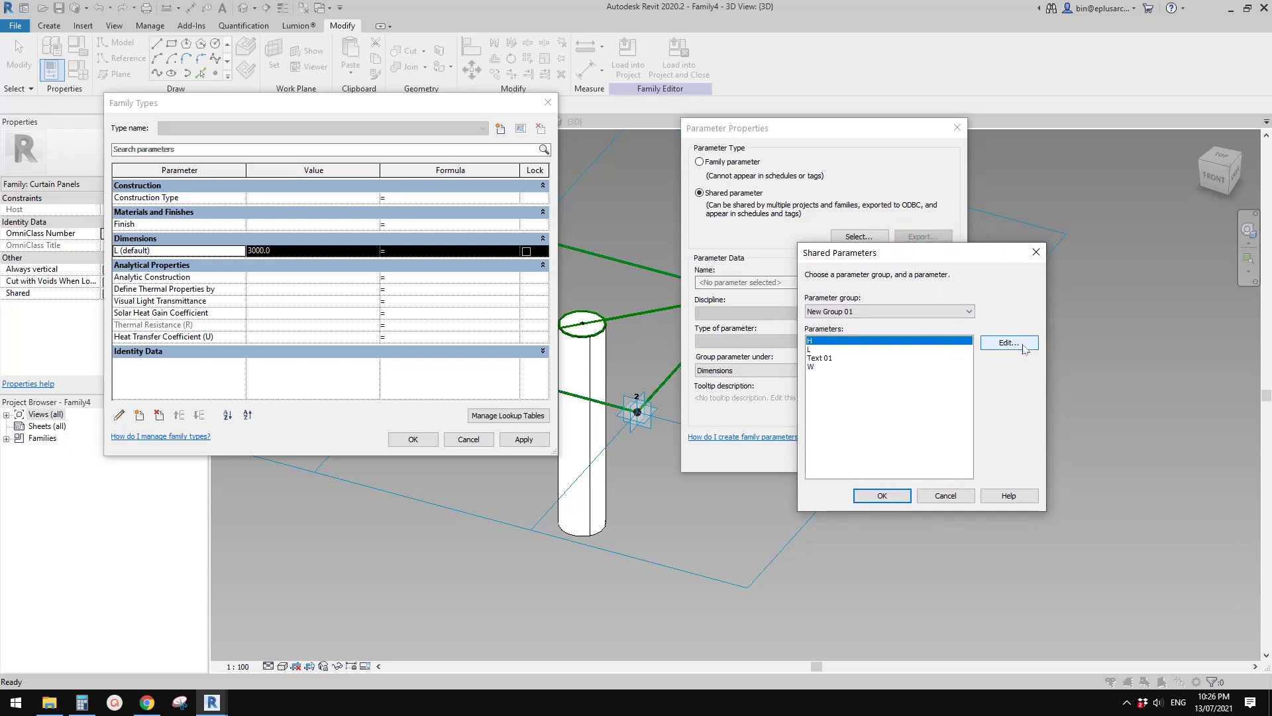
left_click(923, 311)
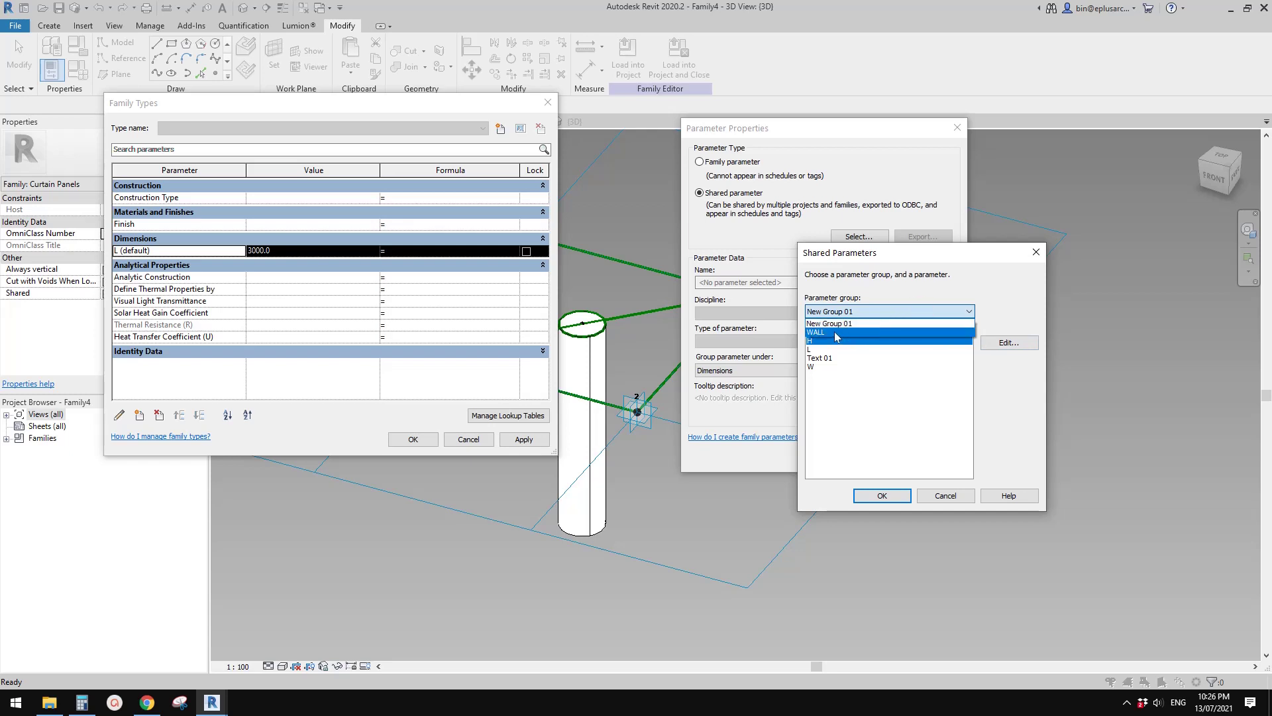
left_click(857, 347)
left_click(1009, 343)
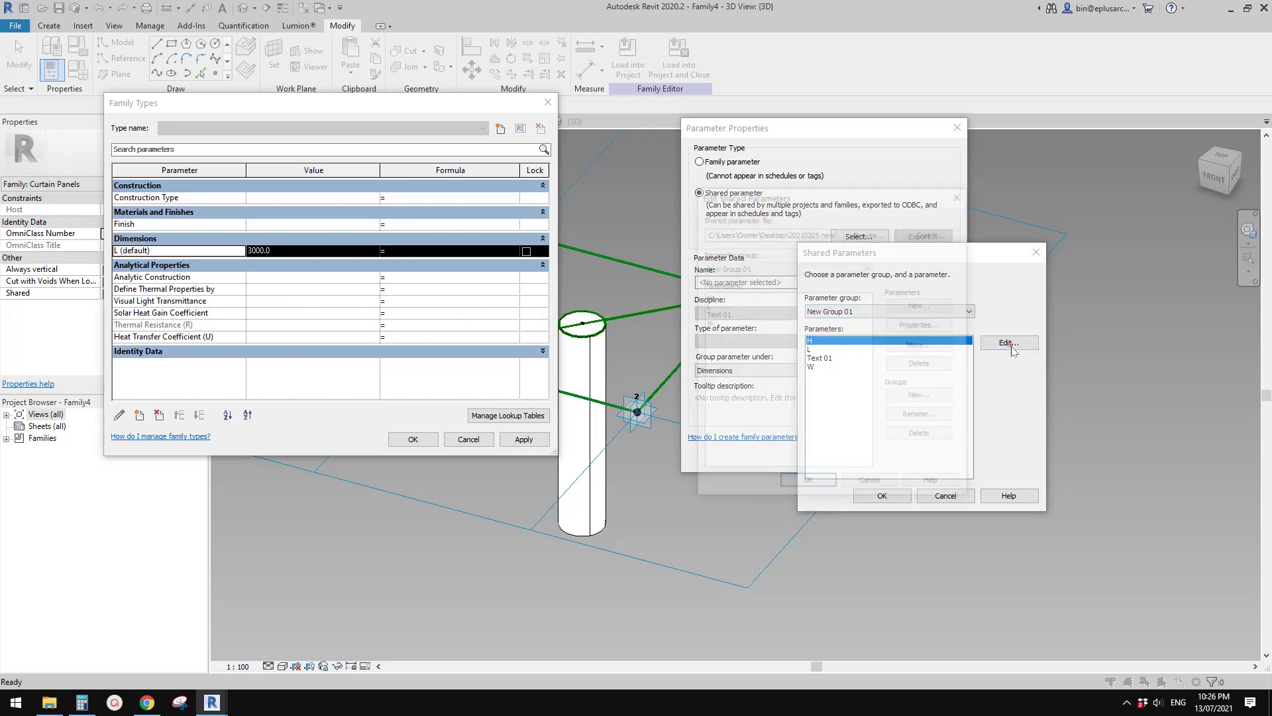
left_click_drag(873, 197, 698, 295)
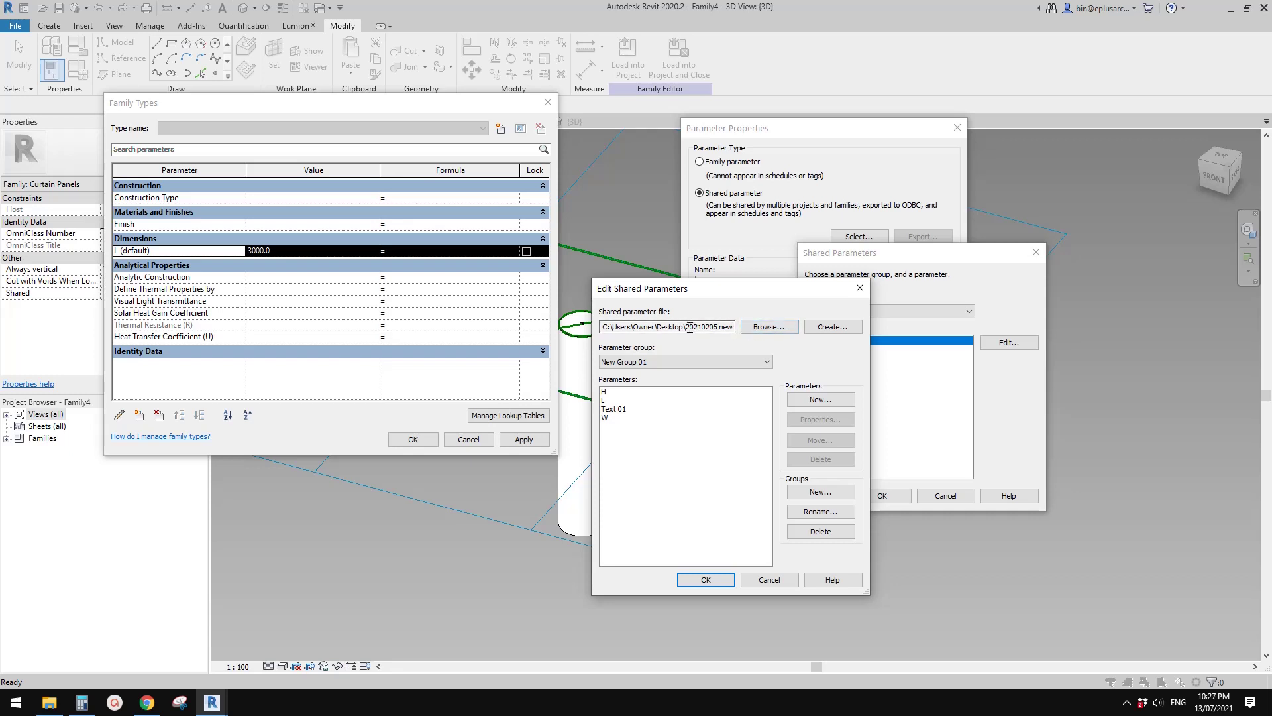
left_click_drag(690, 328, 738, 326)
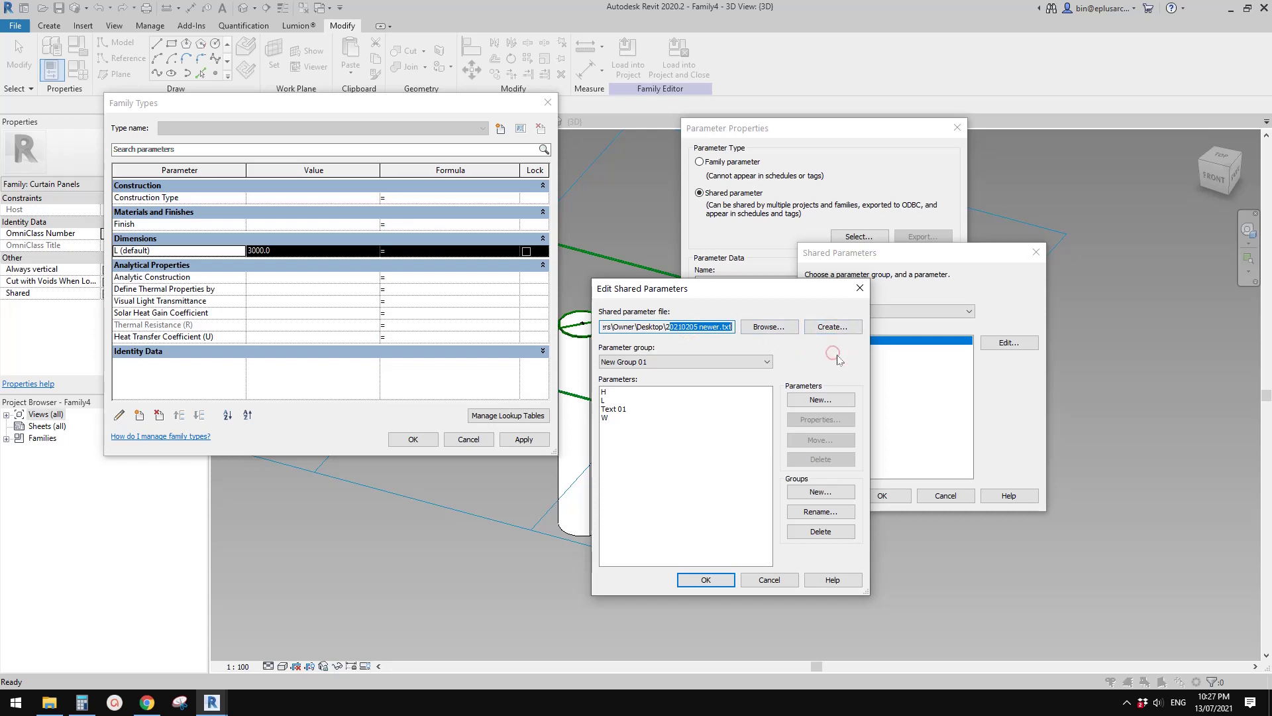
left_click_drag(756, 290, 756, 280)
left_click(828, 340)
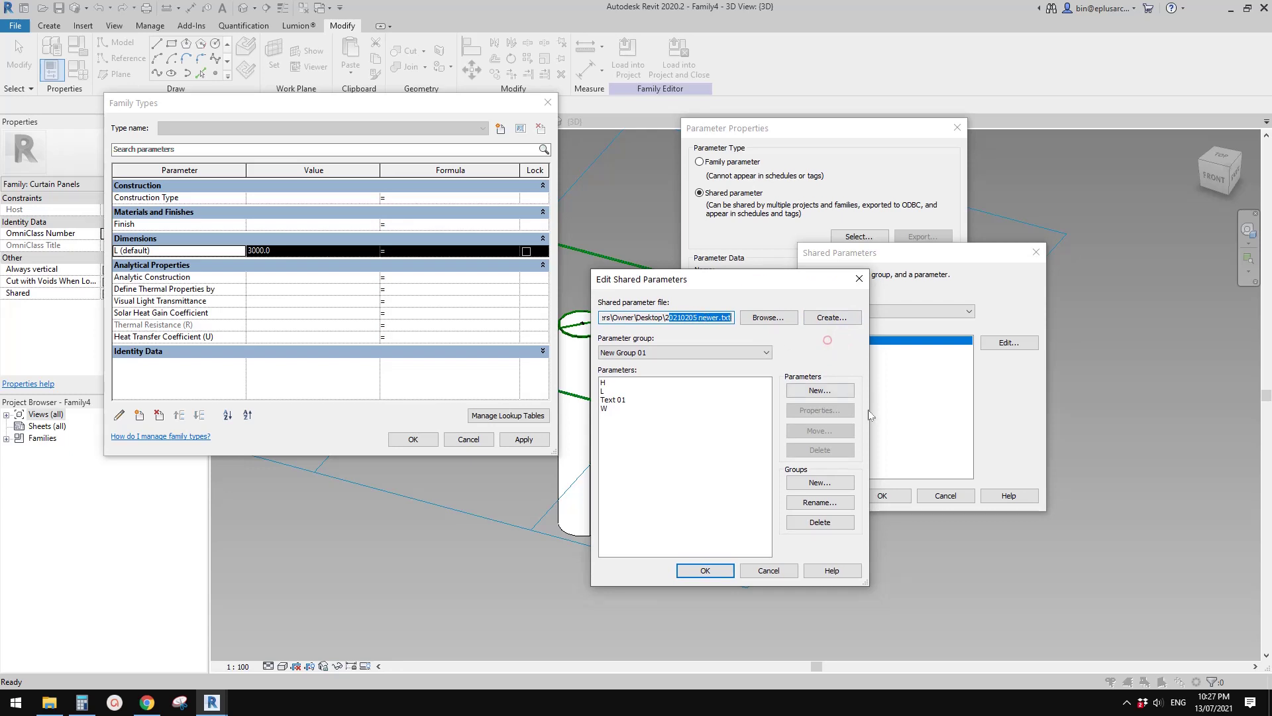
Review the file's existing parameter groups and create a new parameter group named 20210713
left_click(647, 352)
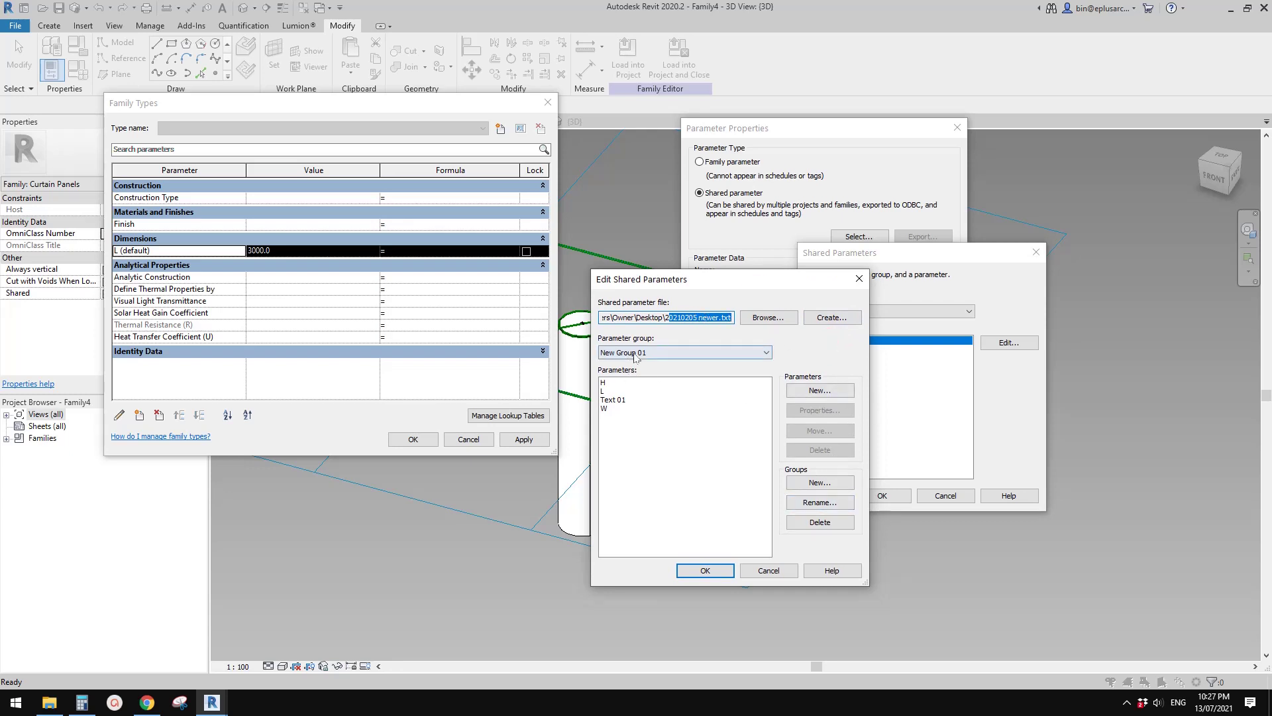
left_click(648, 352)
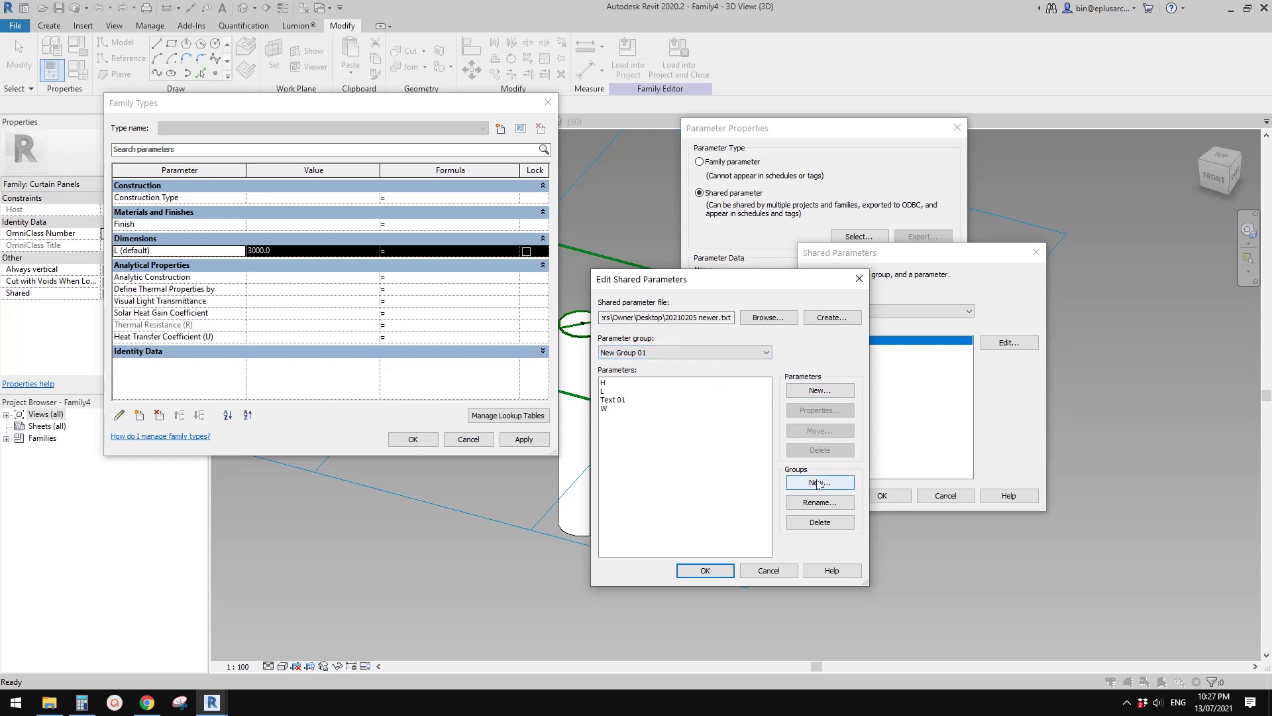
left_click(652, 352)
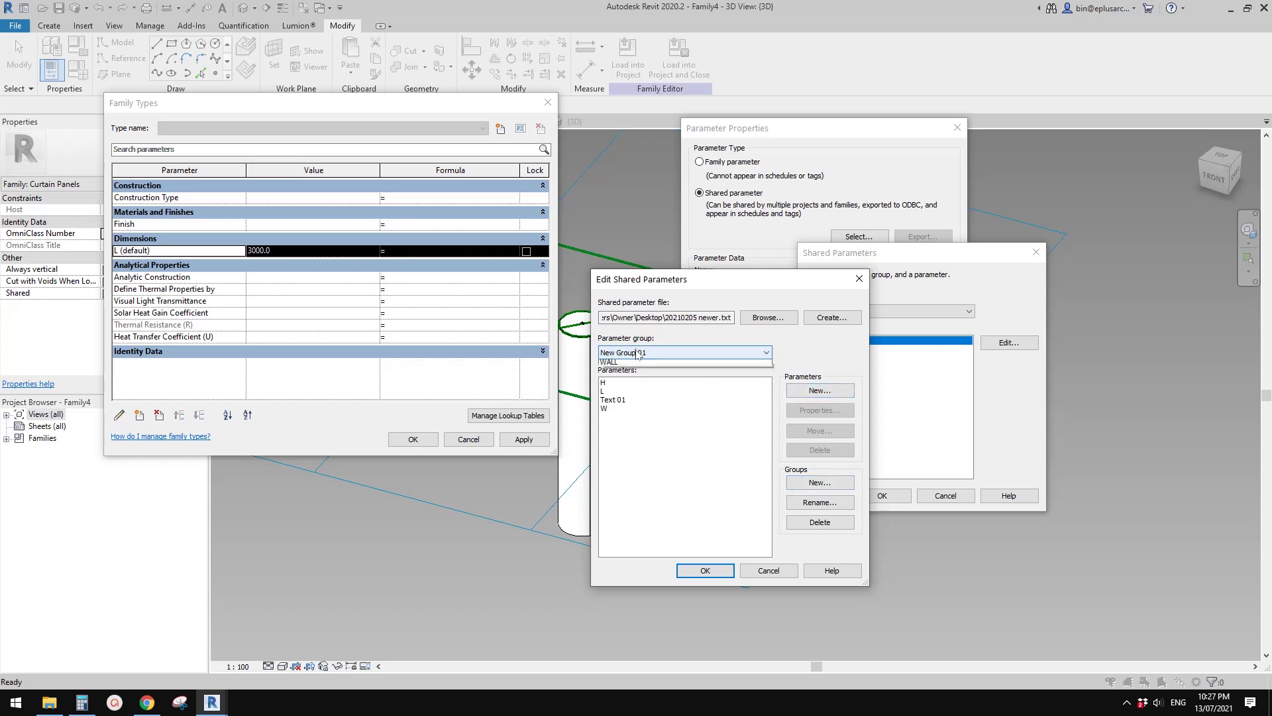
left_click(645, 365)
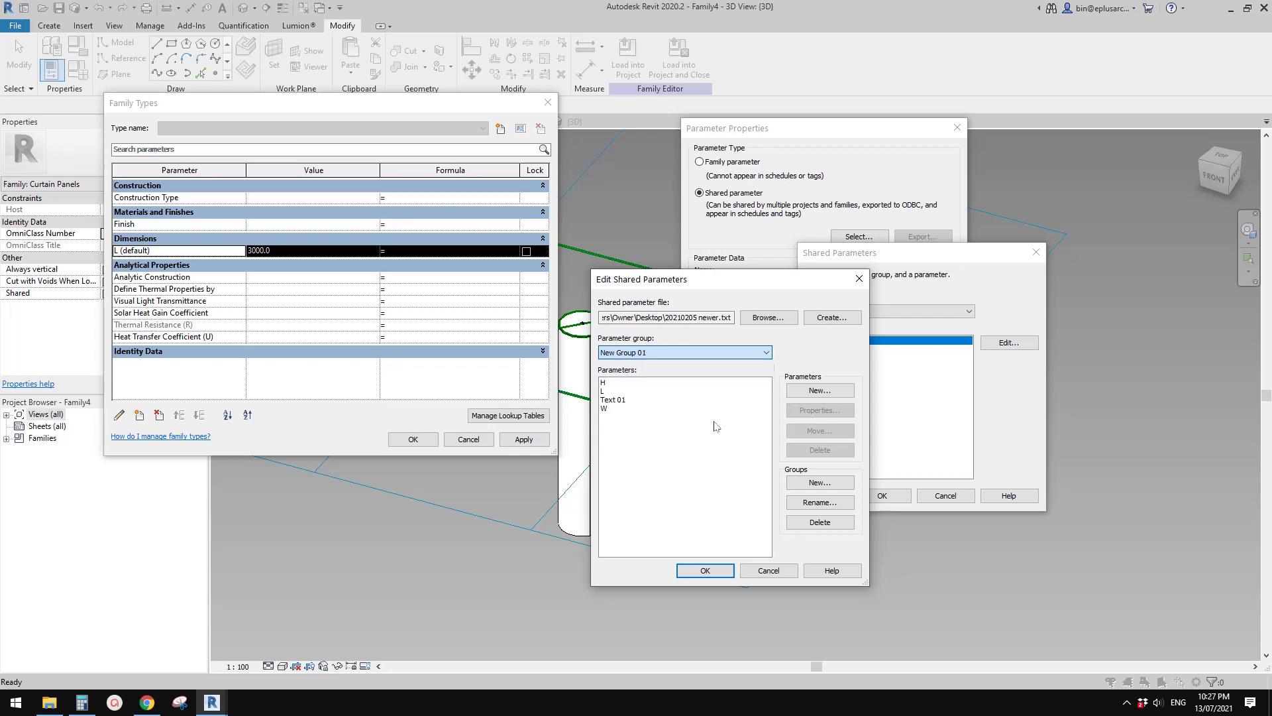
left_click(623, 351)
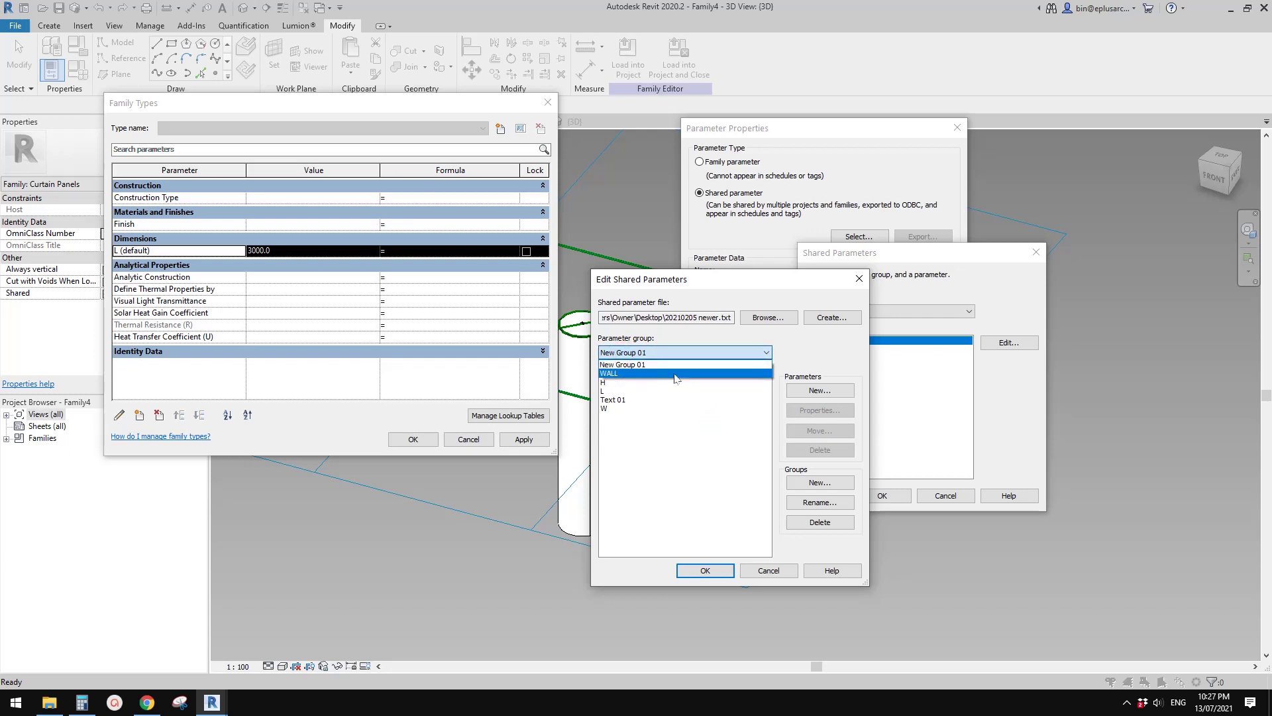
left_click(721, 447)
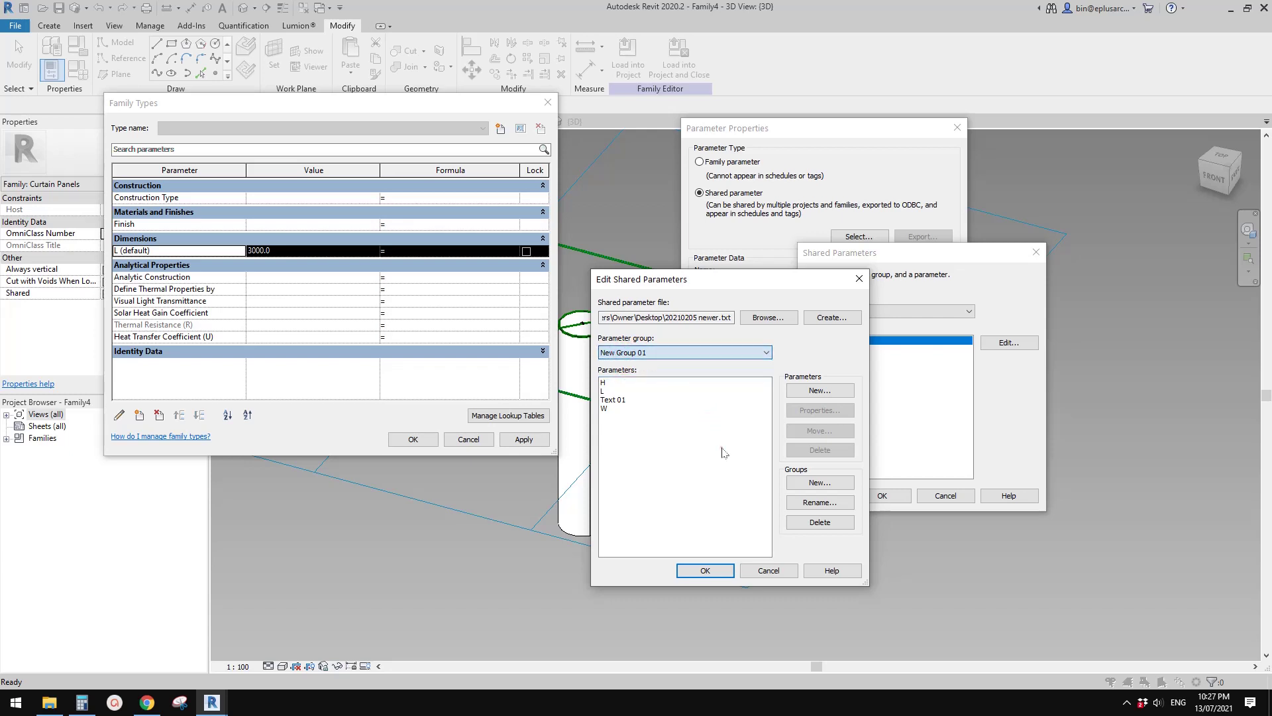
left_click(820, 482)
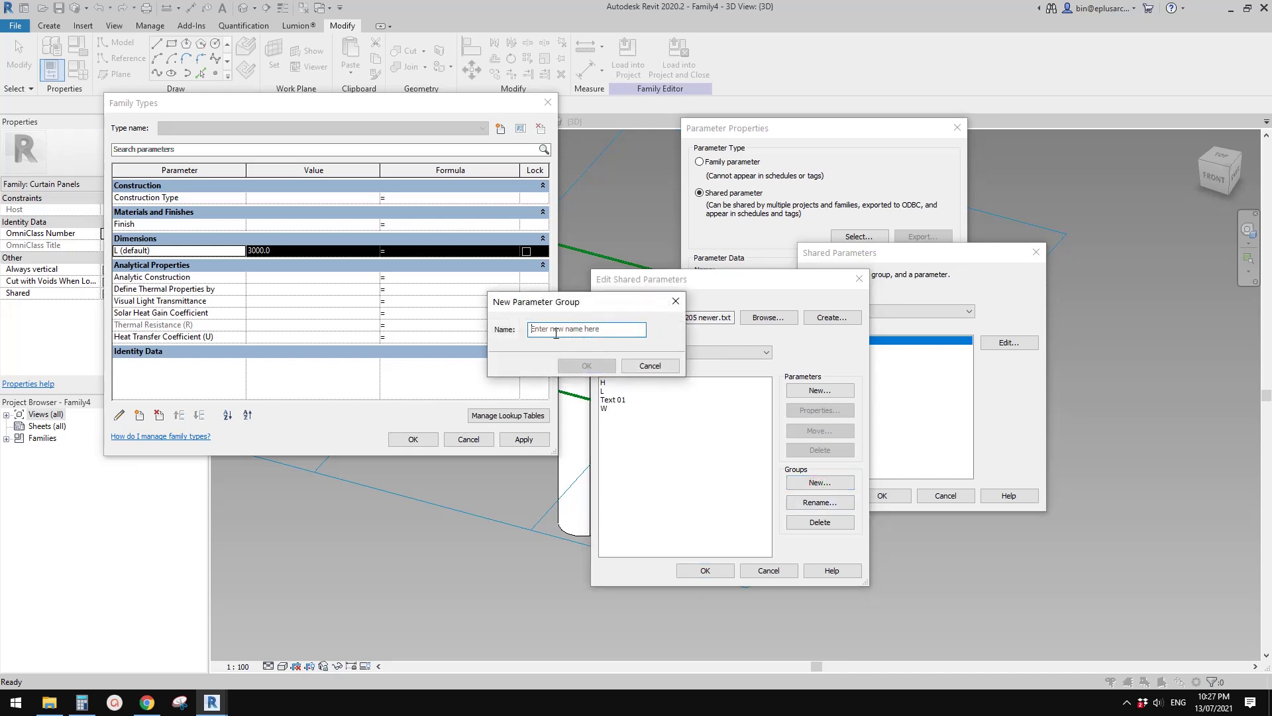
type("20210713")
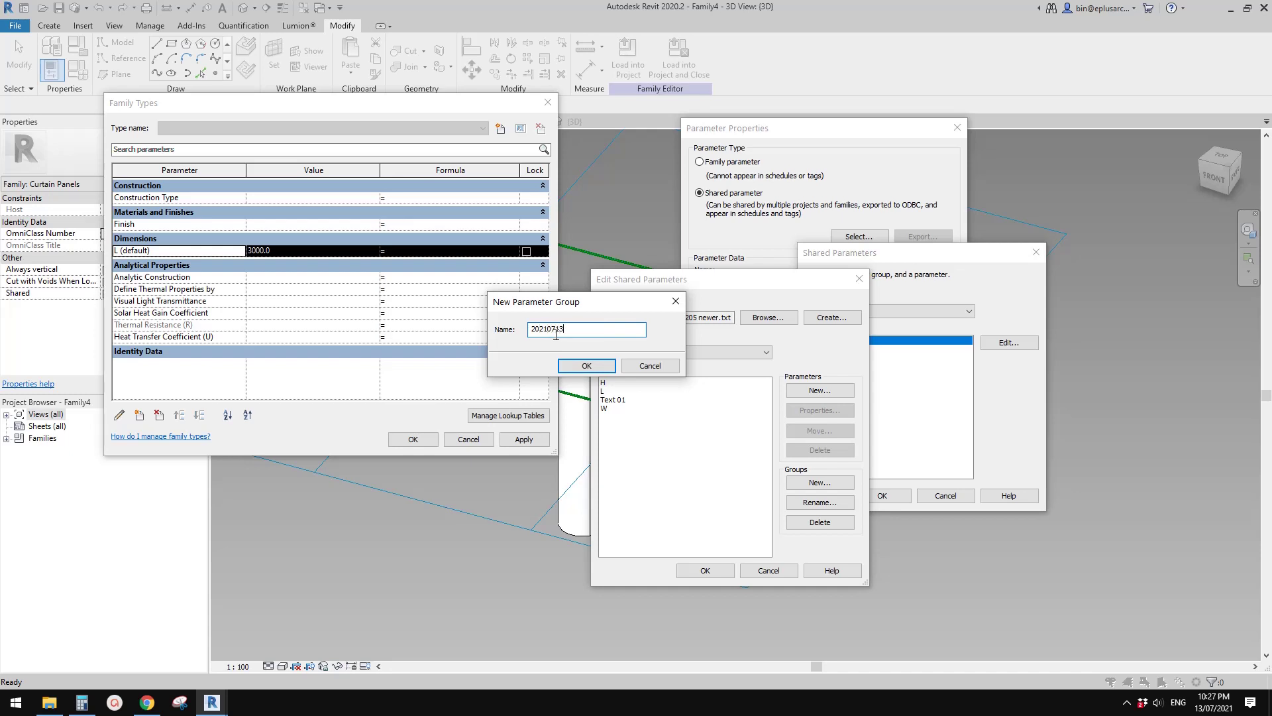
left_click(577, 368)
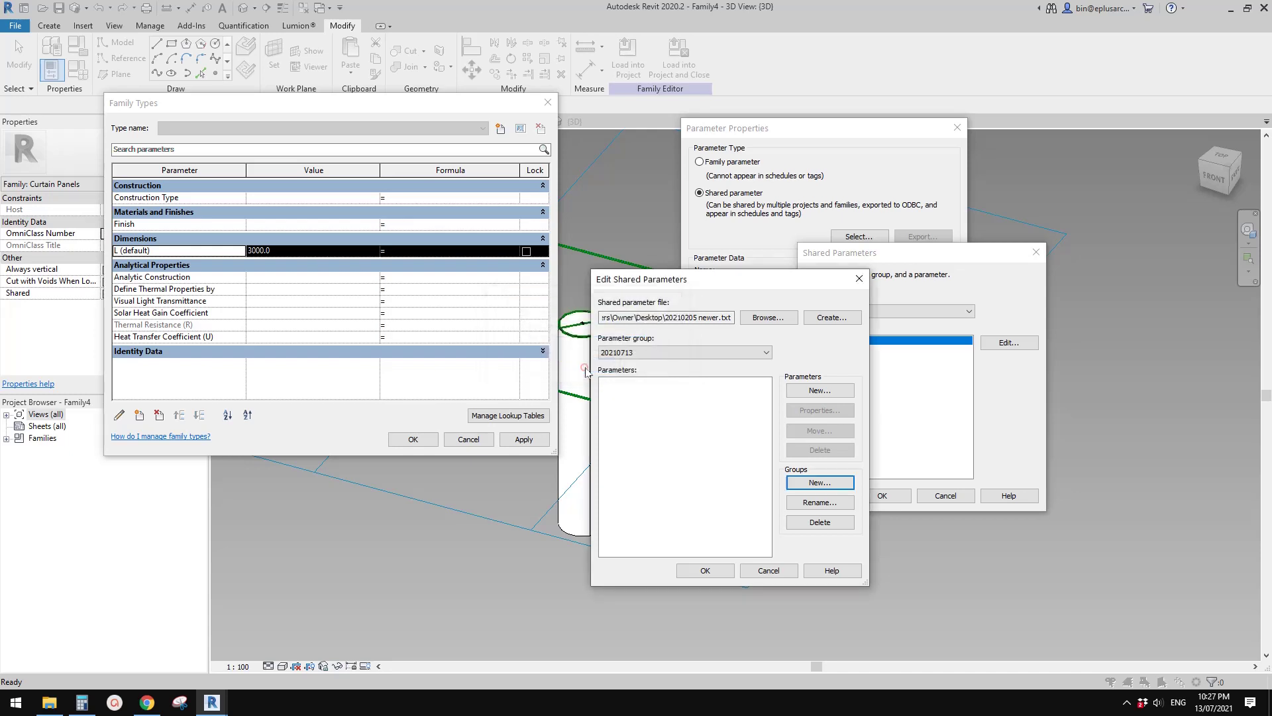
Try to add a Length shared parameter named L to the 20210713 parameter group
left_click(626, 356)
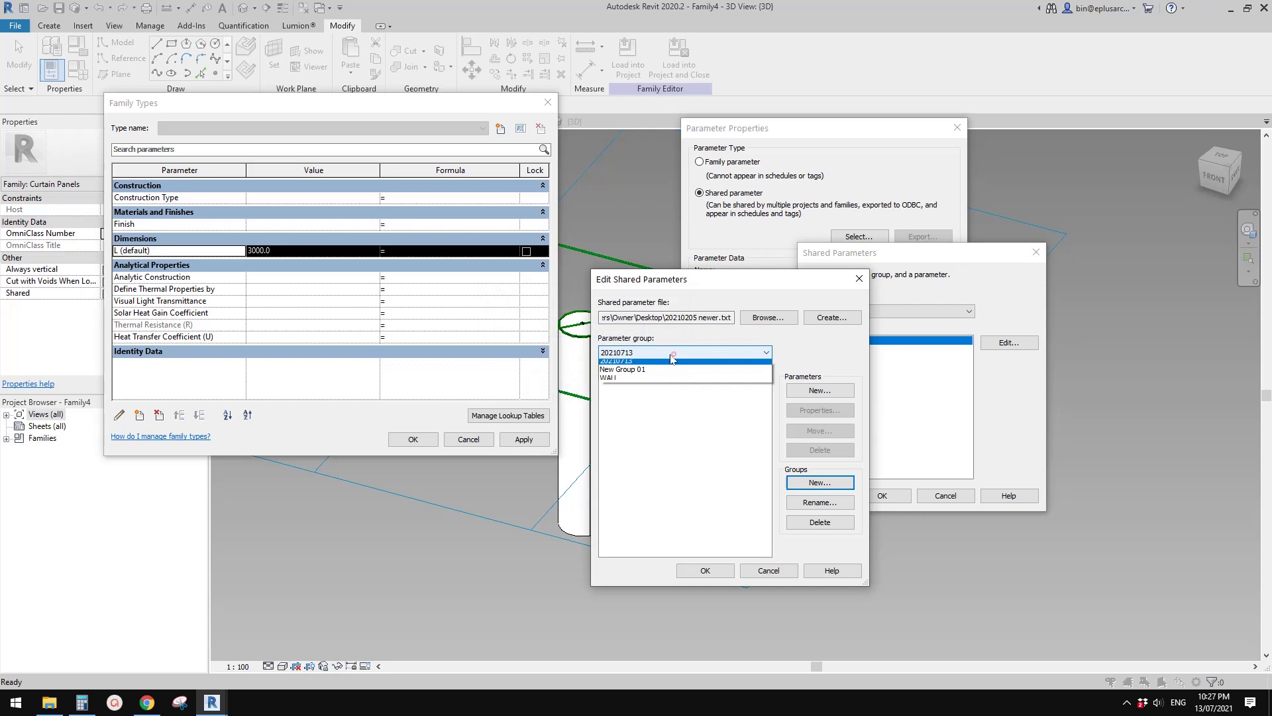
left_click(660, 429)
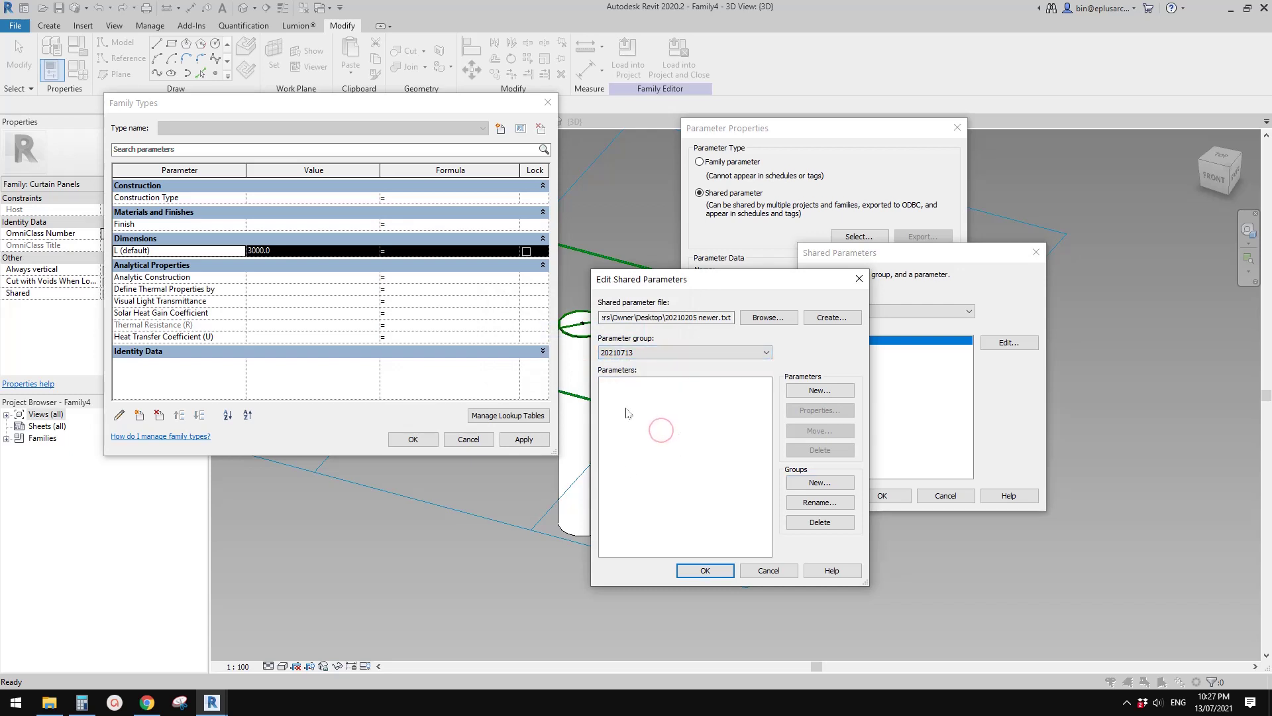
left_click(820, 390)
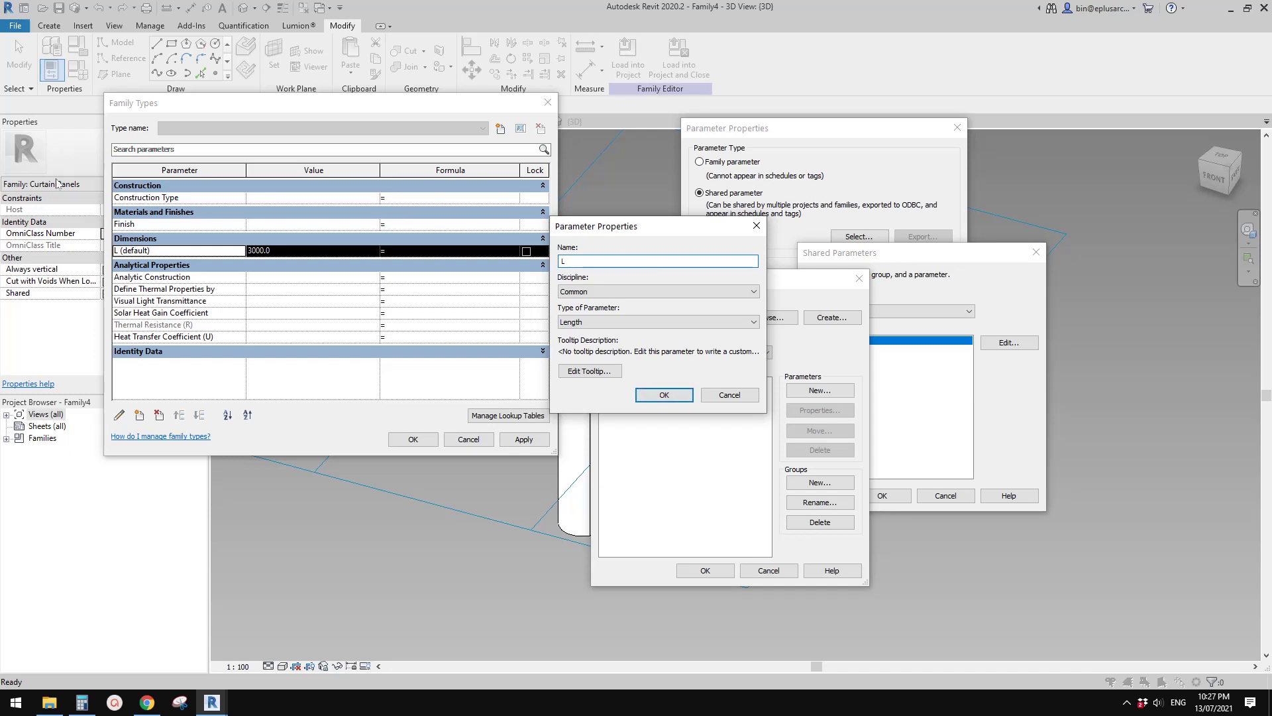
left_click(587, 322)
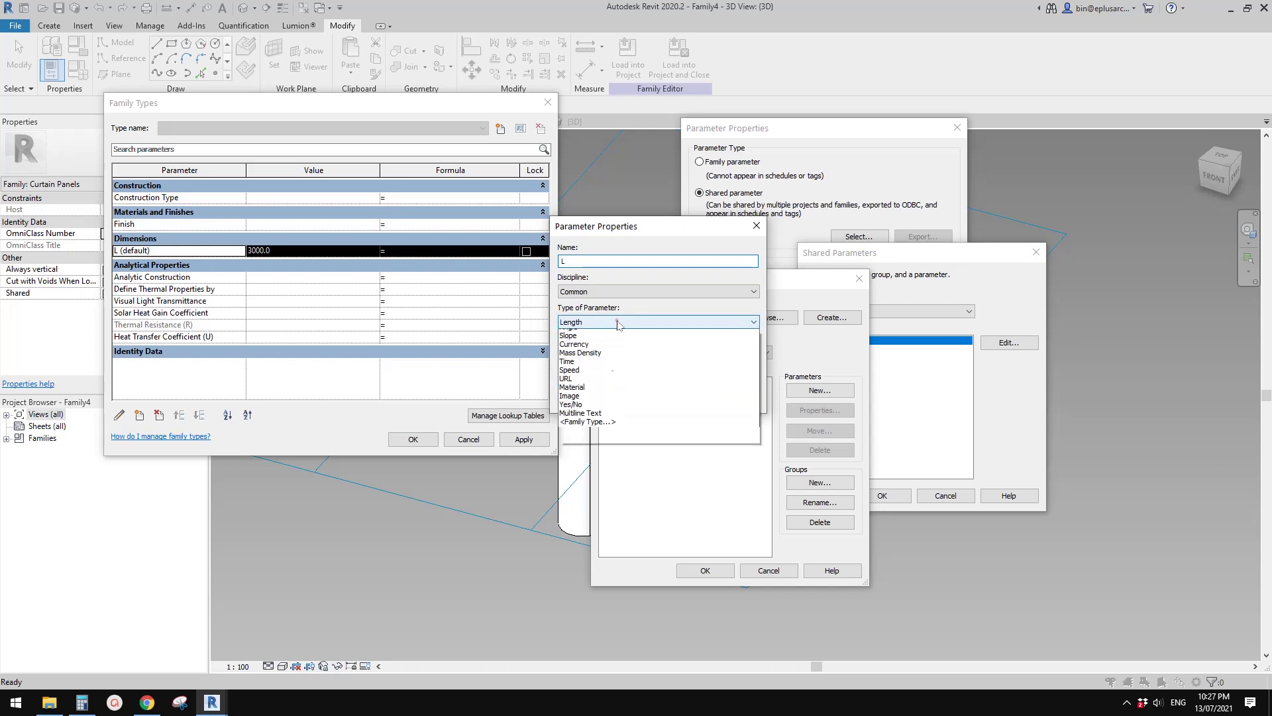
left_click(621, 320)
left_click(663, 395)
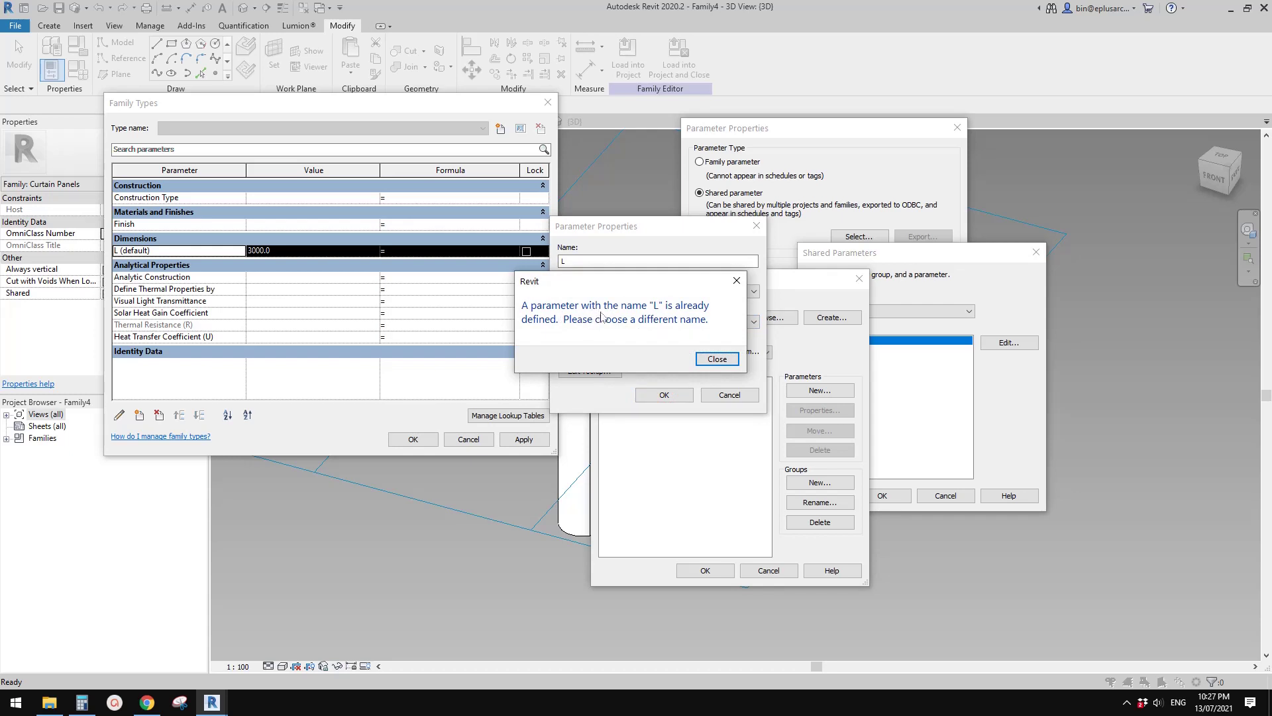
left_click(745, 280)
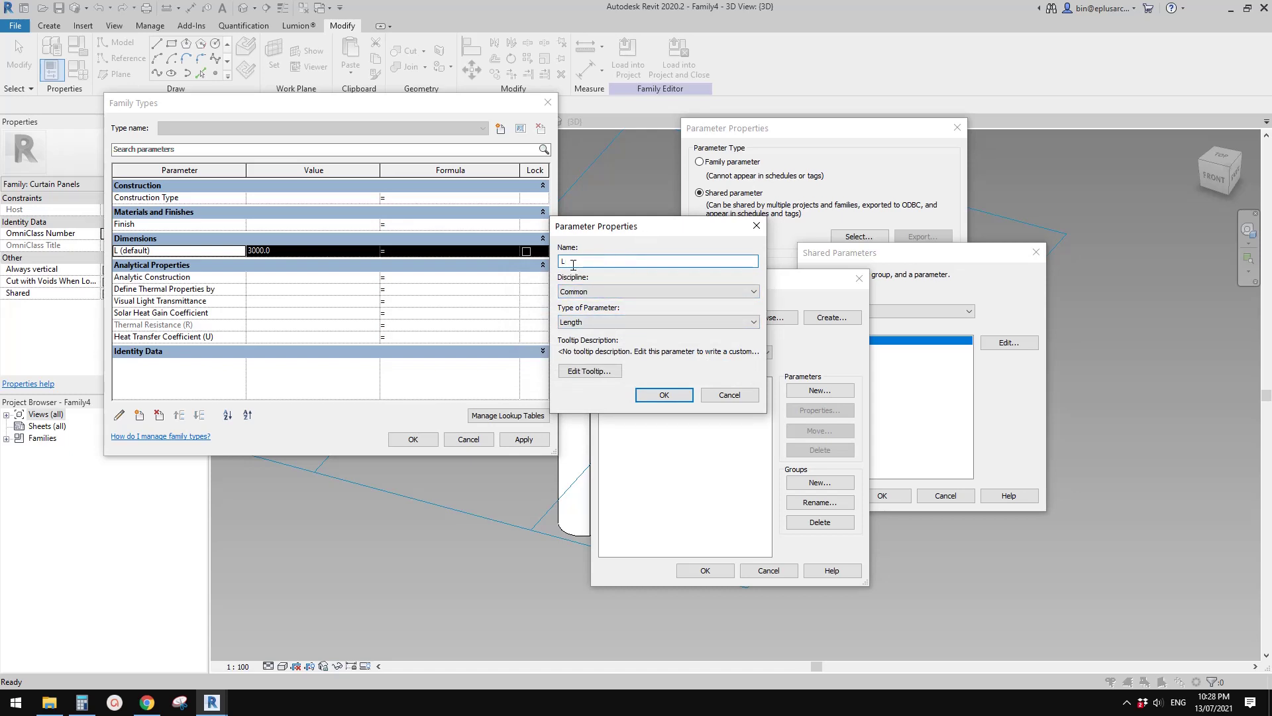
Name the new Length parameter L1 instead and create it in the 20210713 group
left_click_drag(622, 227, 888, 293)
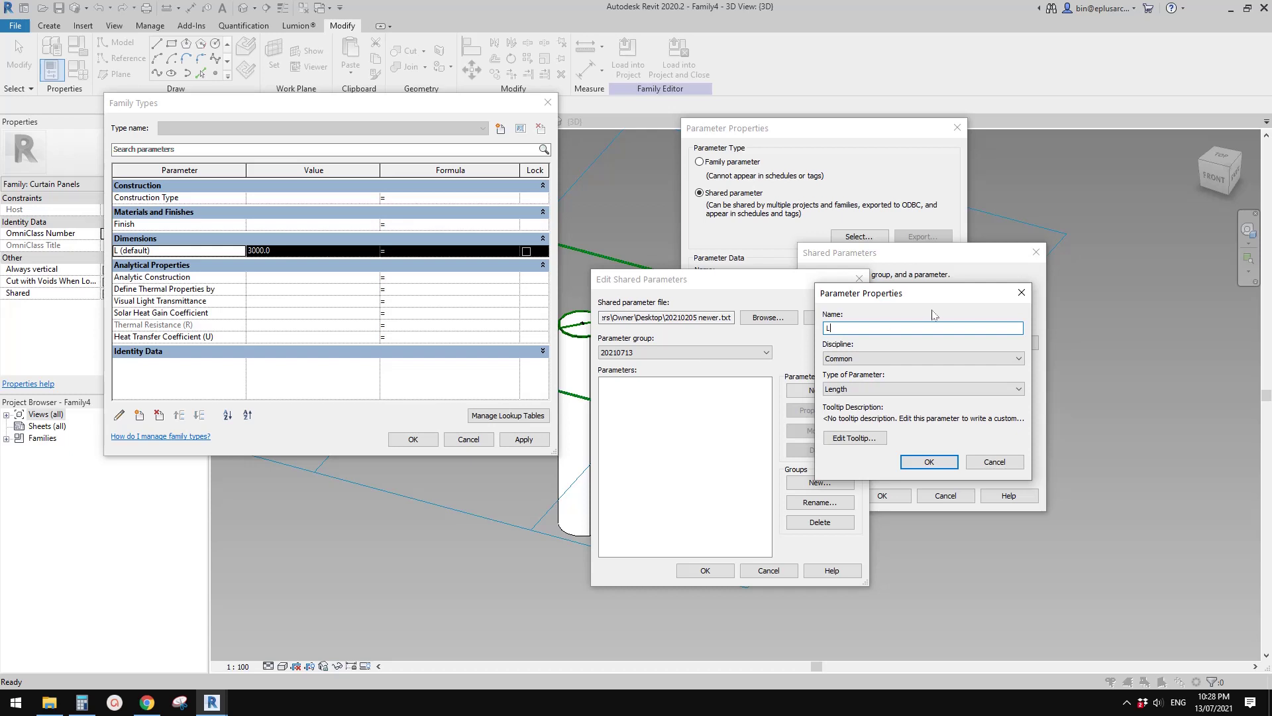
left_click_drag(928, 302, 864, 305)
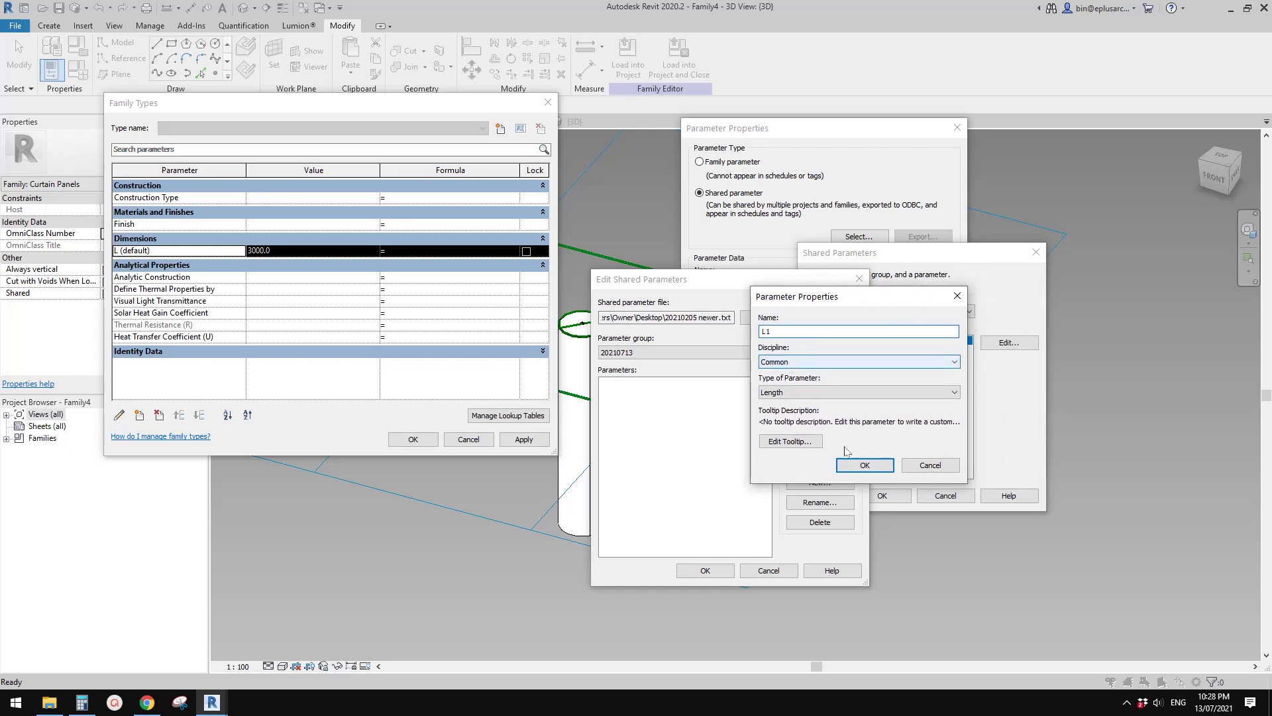
left_click(863, 464)
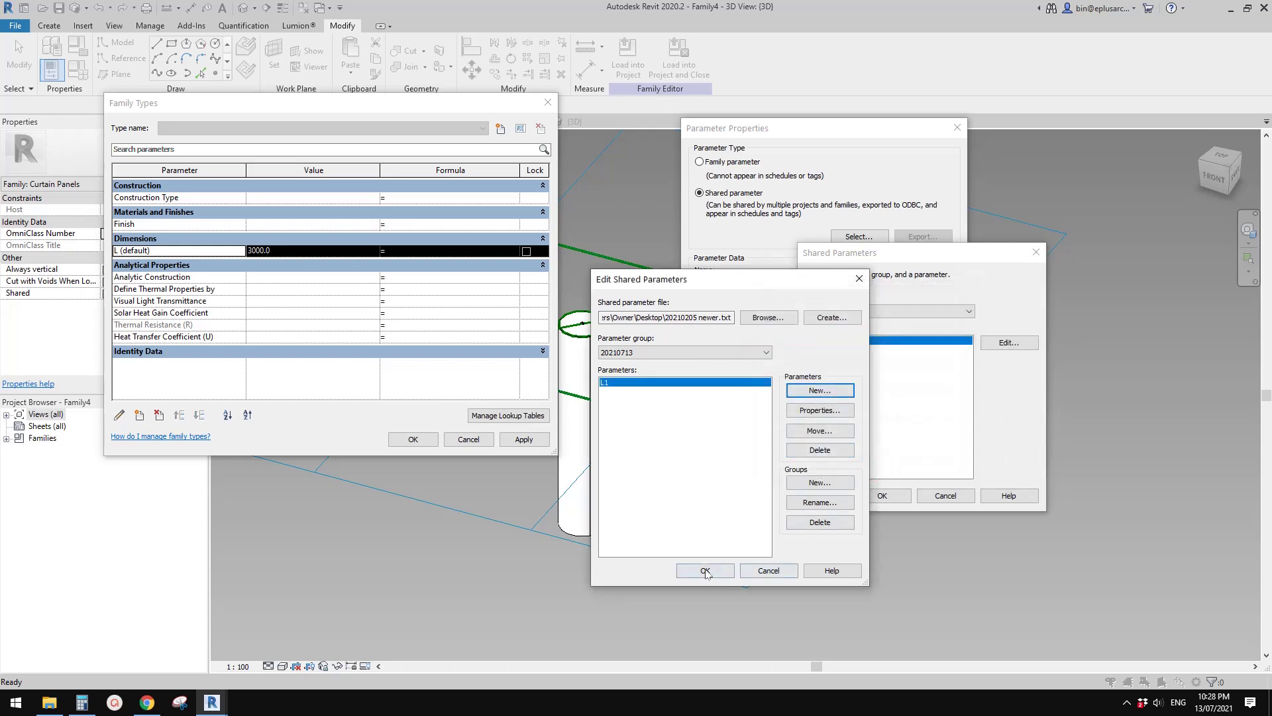
Accept the shared parameter edits, assign L1 in place of the family's L parameter, and apply the family types
left_click(705, 571)
left_click(898, 496)
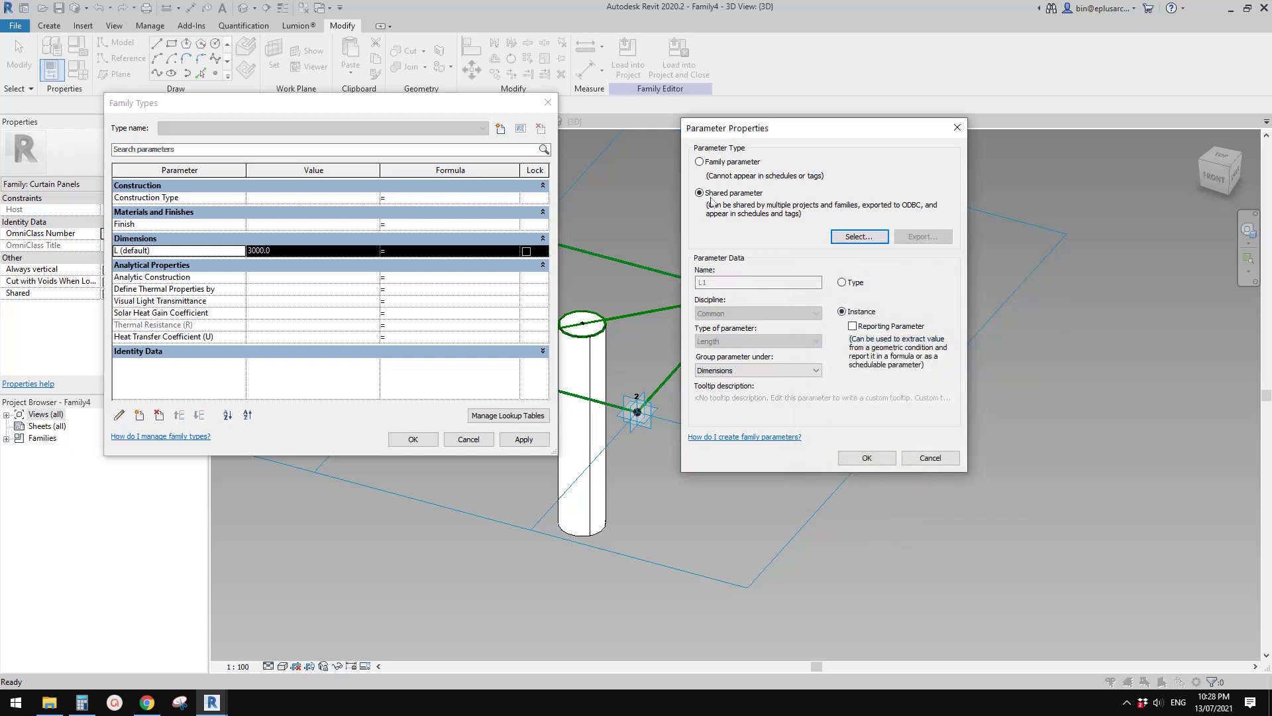
left_click(870, 463)
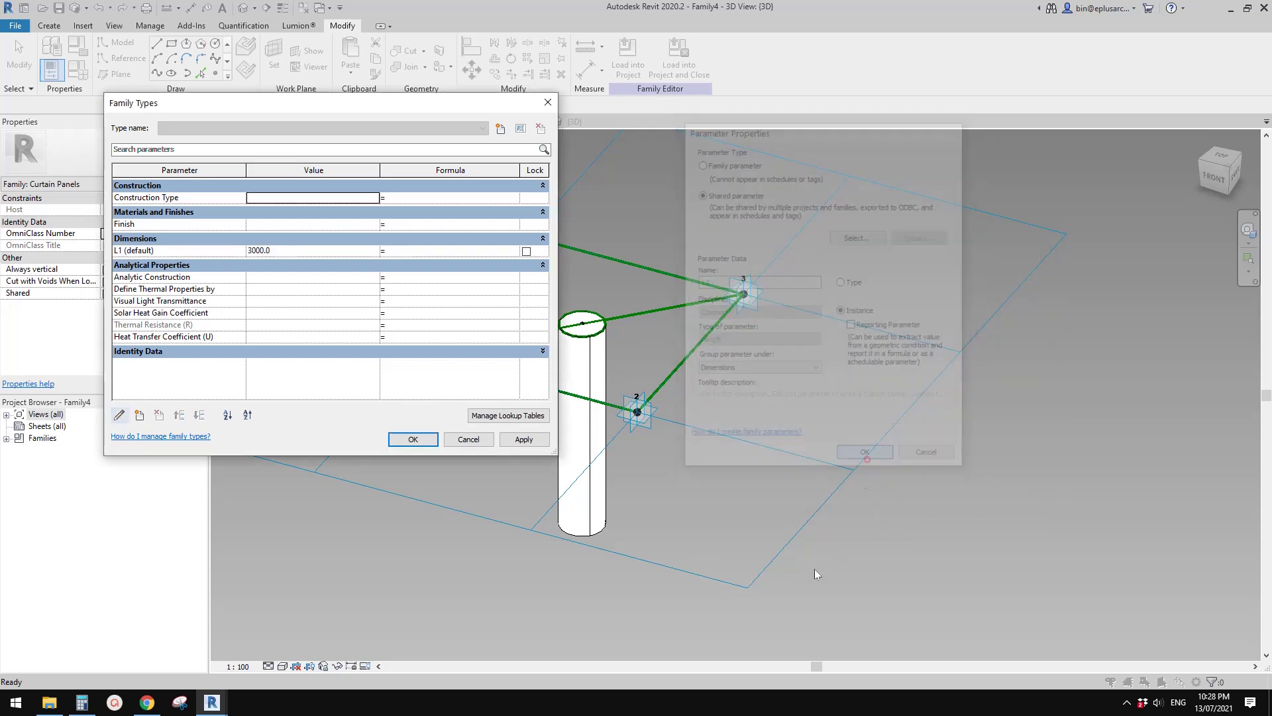
left_click(412, 440)
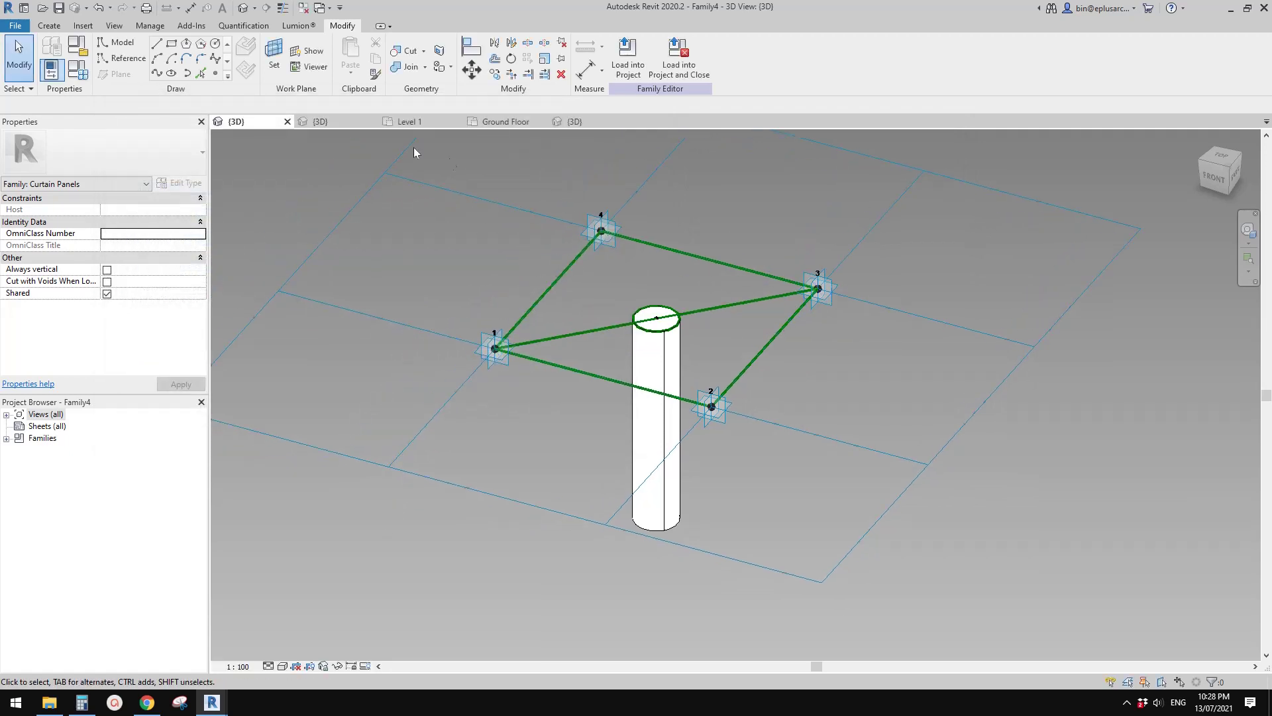
Load the curtain panel family only into Family5, overwriting the existing version
left_click(320, 121)
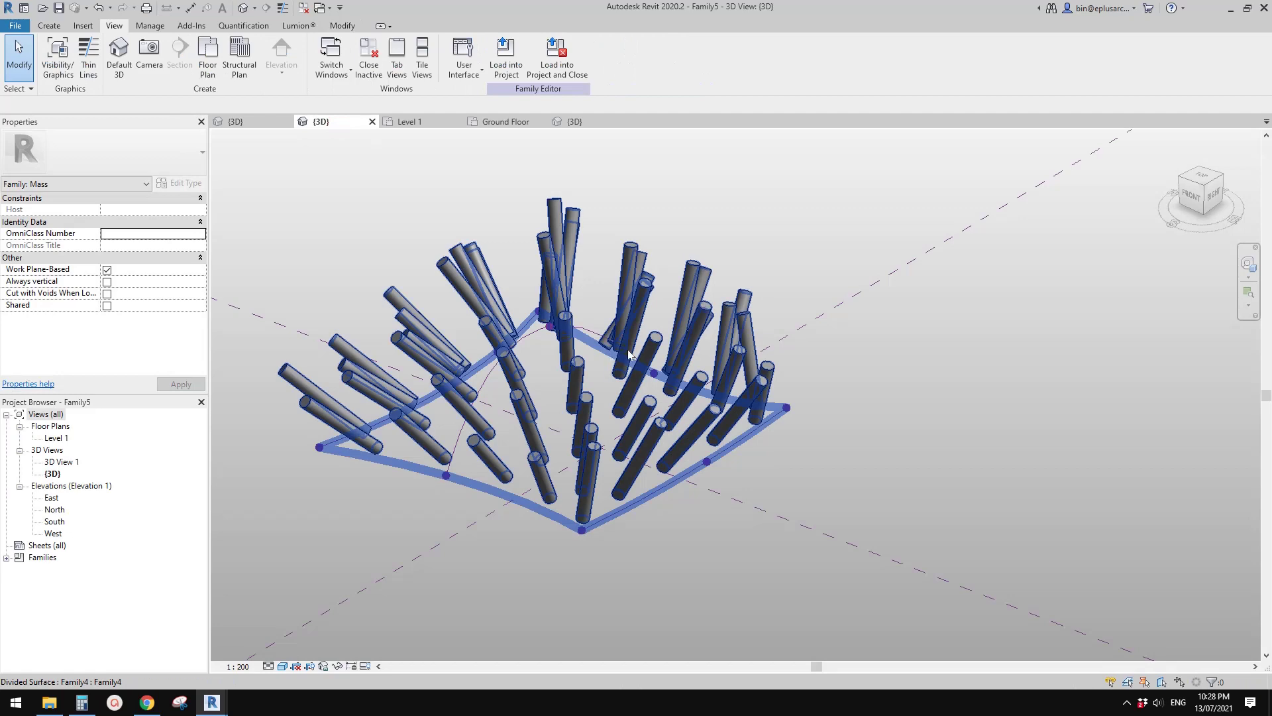
left_click(251, 121)
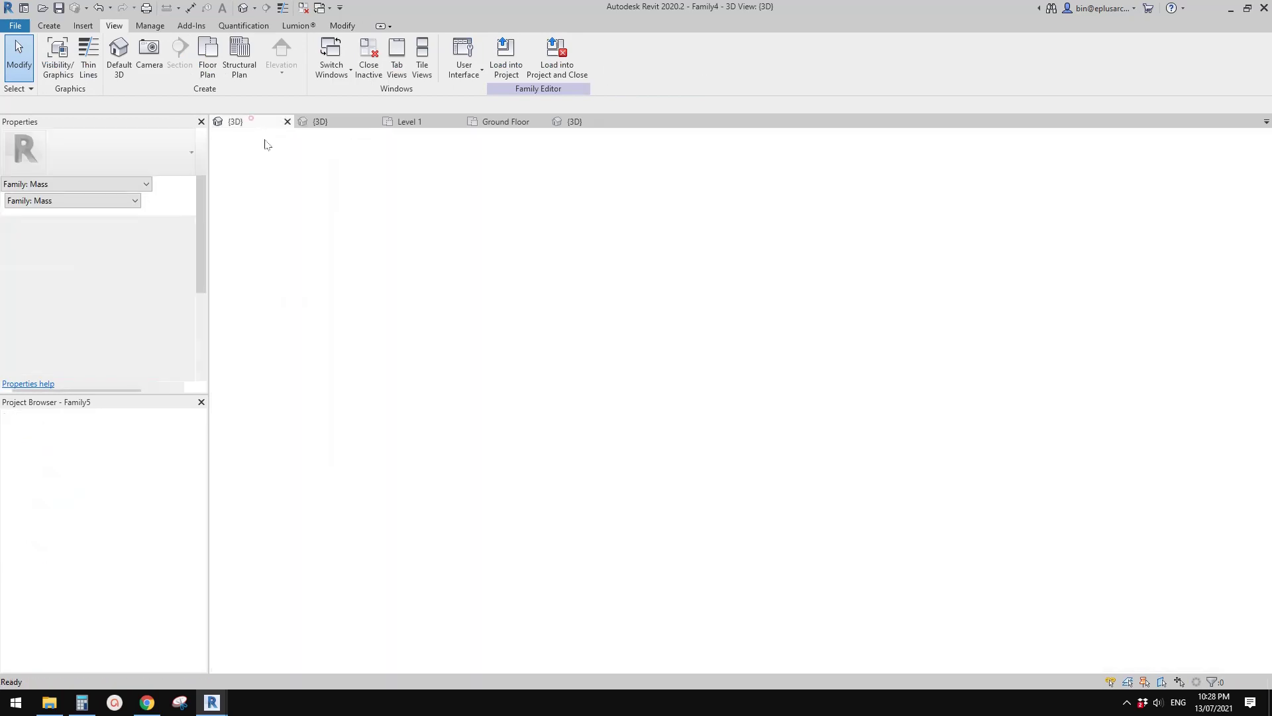
left_click(635, 57)
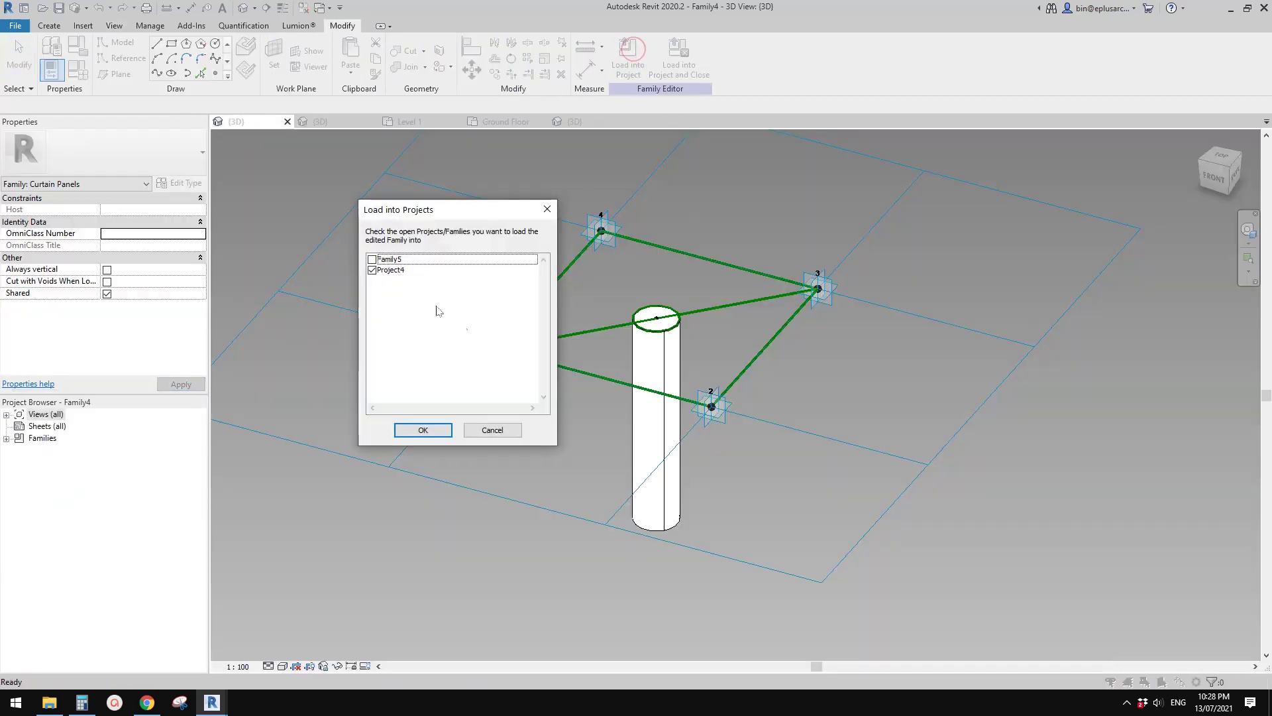
left_click(372, 260)
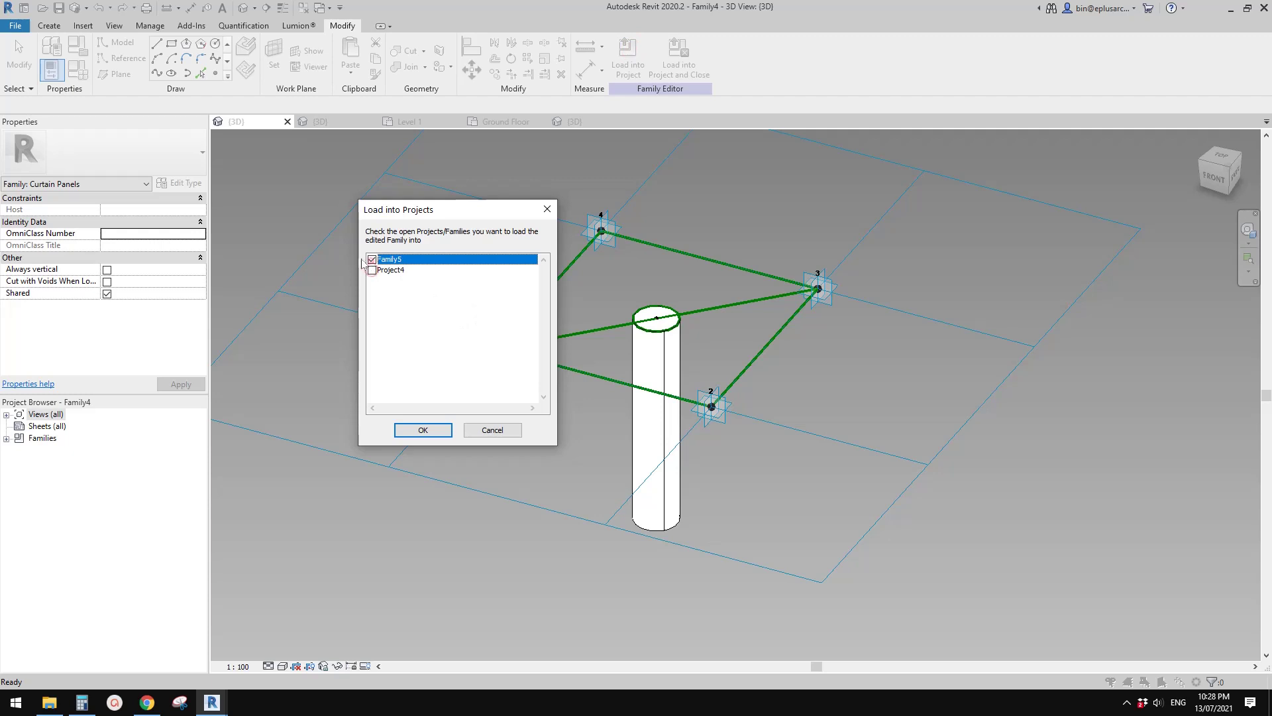
left_click(424, 430)
left_click(595, 308)
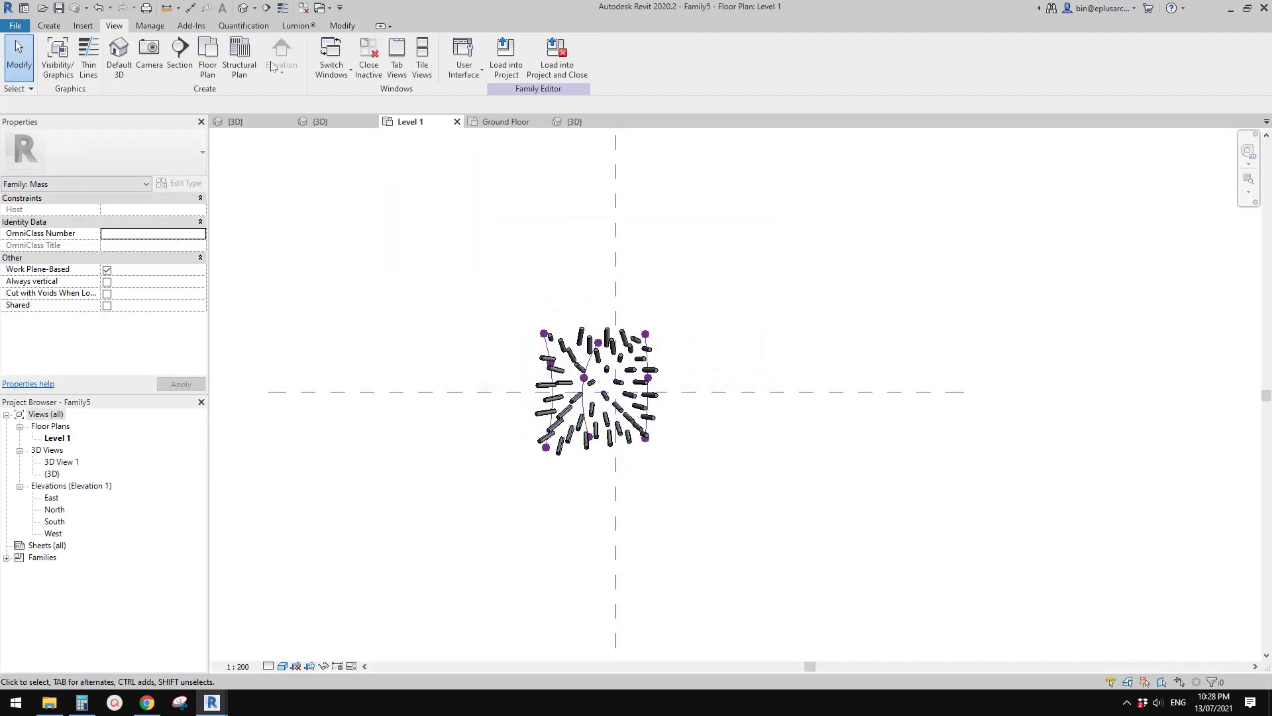
Open Family5's 3D view and select a single panel to check its L1 parameter
left_click(243, 8)
scroll(550, 266, "up", 4)
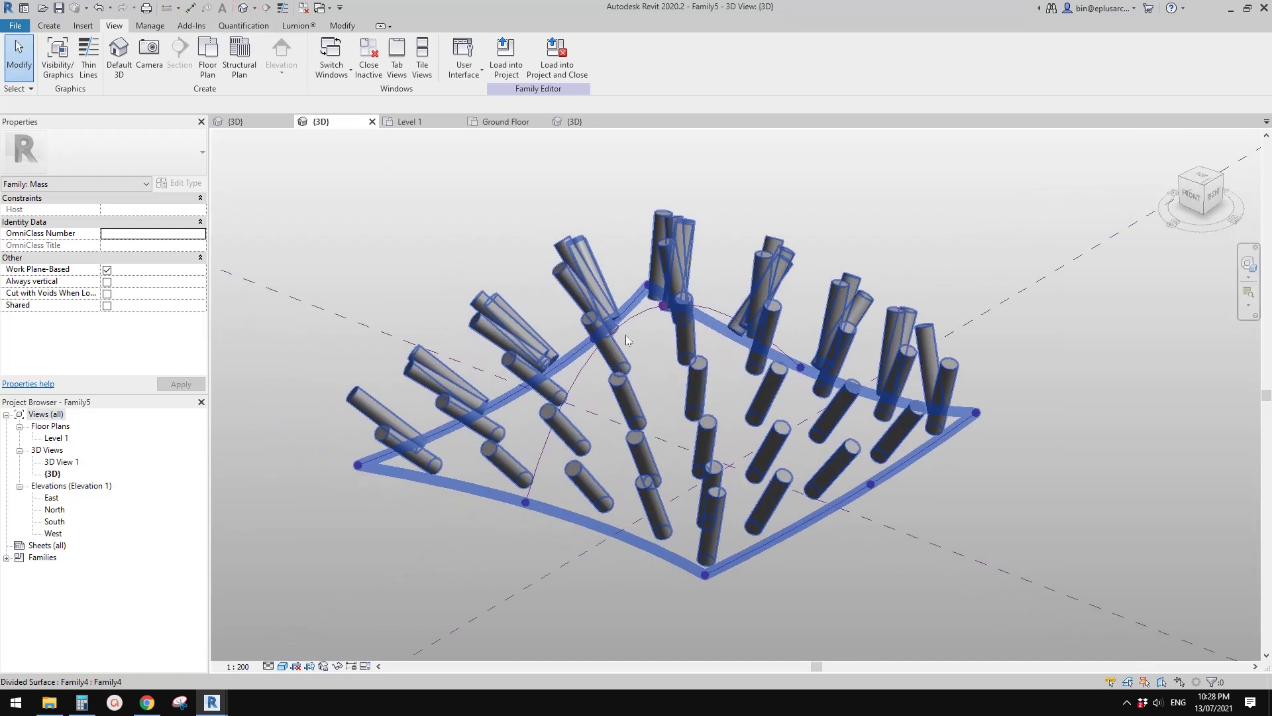
left_click(540, 257)
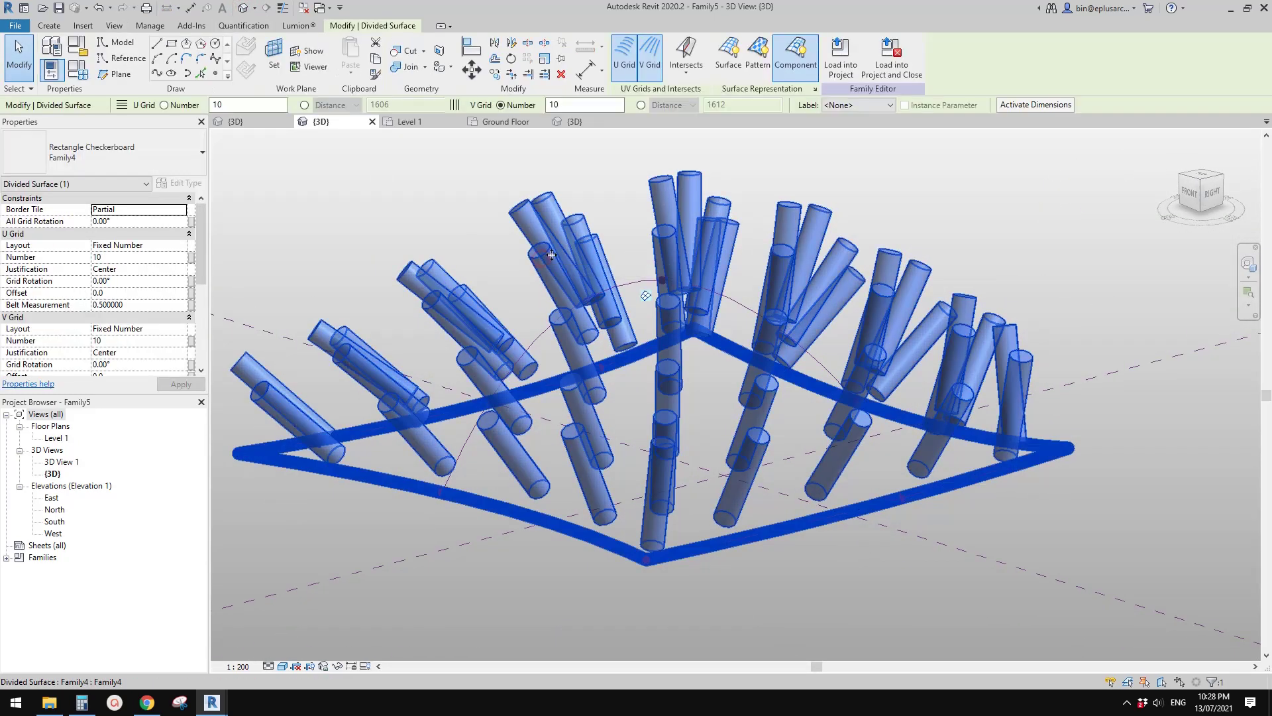
left_click(552, 256)
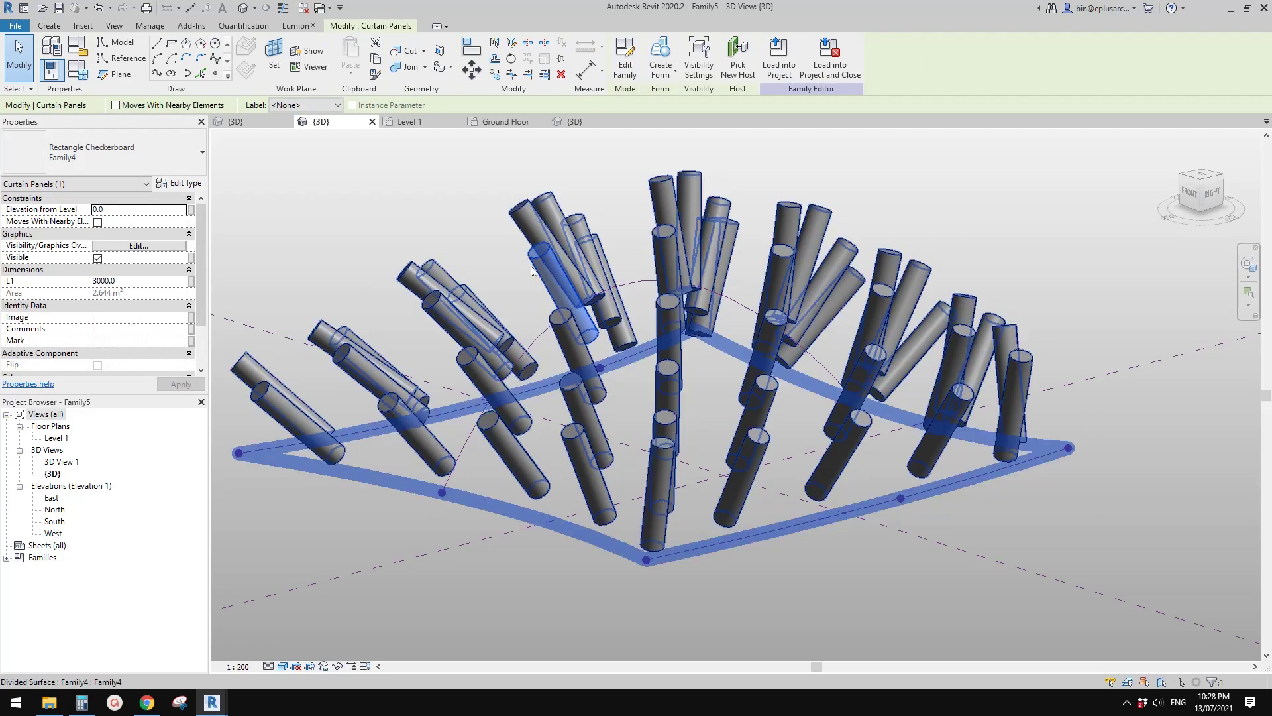
left_click(432, 186)
Switch to Dynamo and set the graph's run mode to Manual
mouse_move(212, 703)
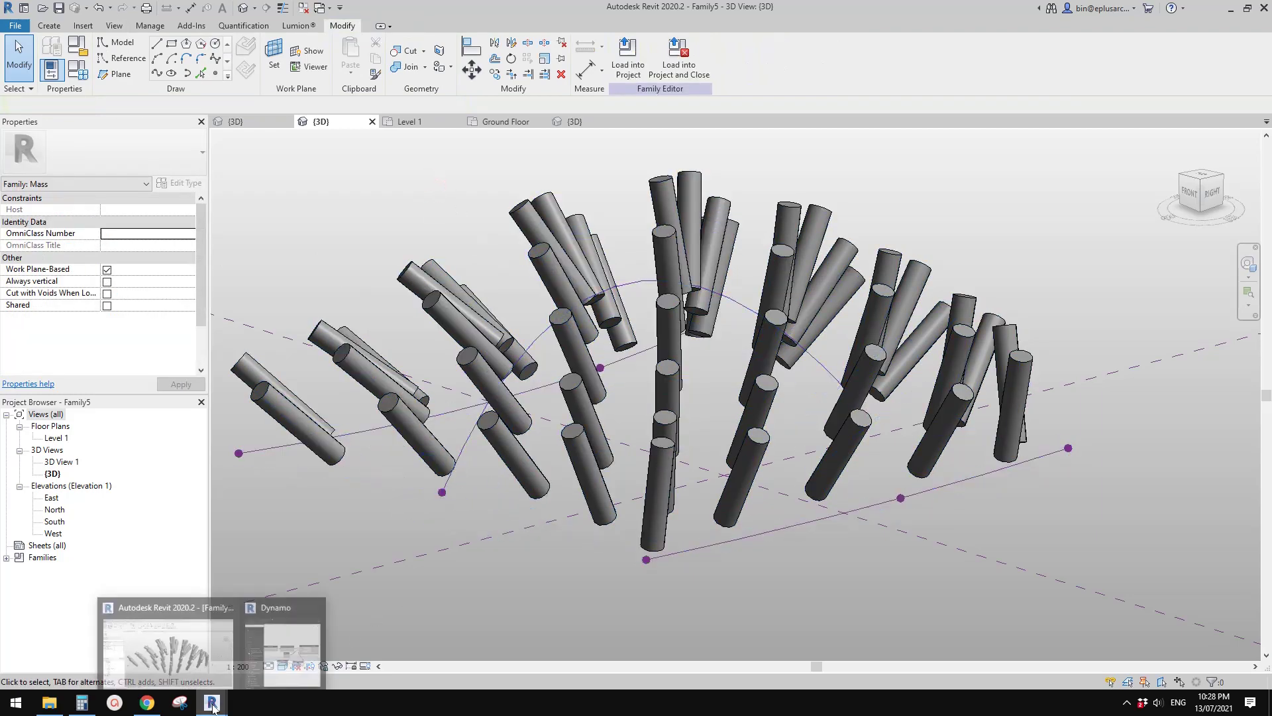
left_click(272, 655)
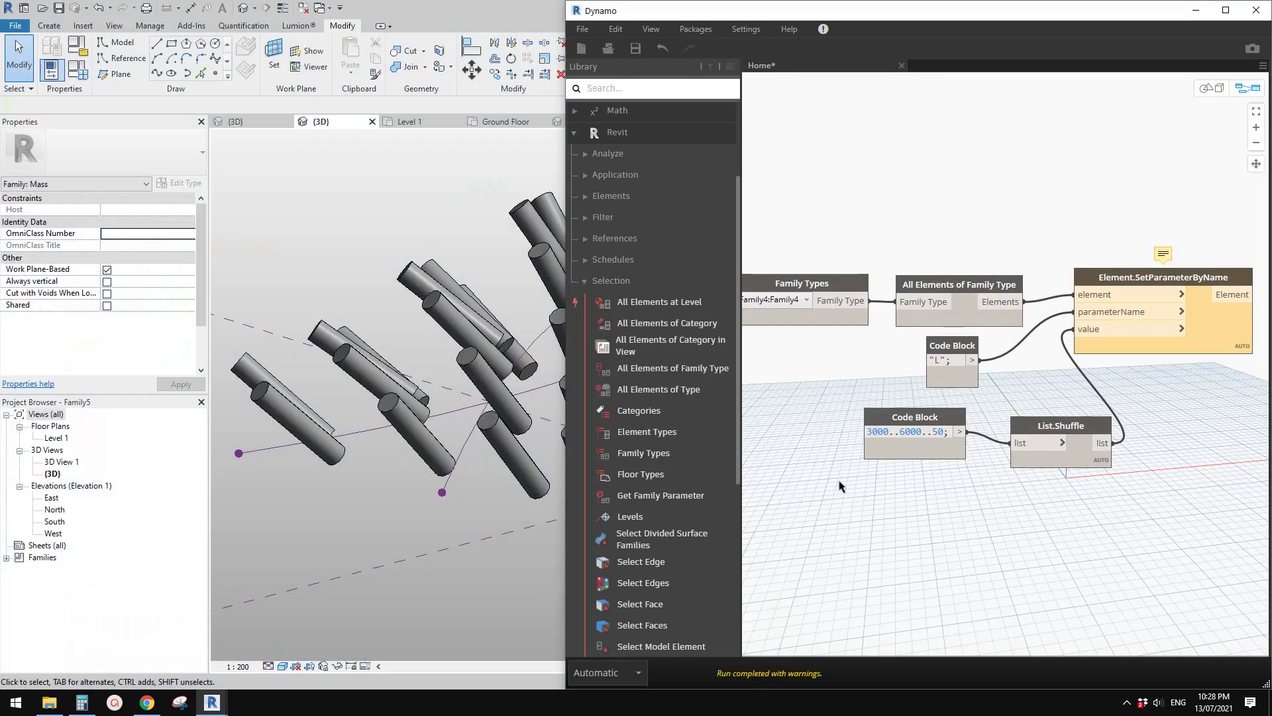
middle_click_drag(875, 535, 903, 515)
left_click(622, 673)
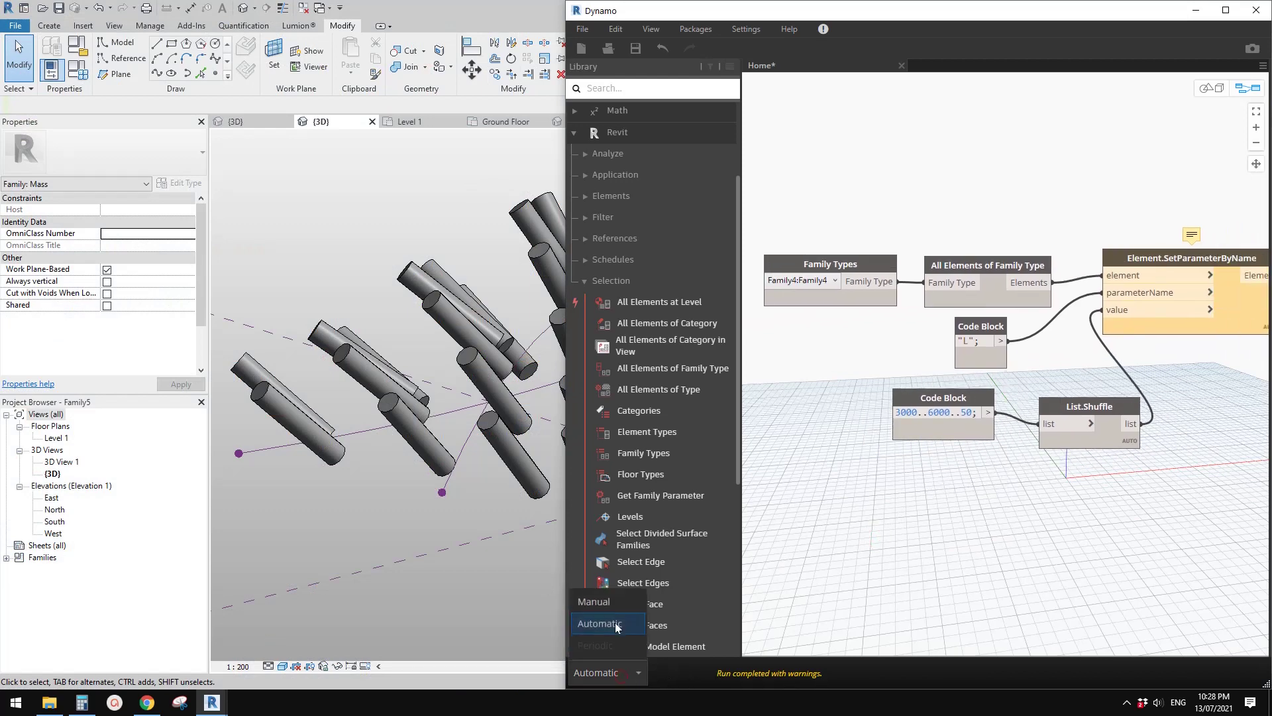
left_click(610, 602)
left_click(692, 677)
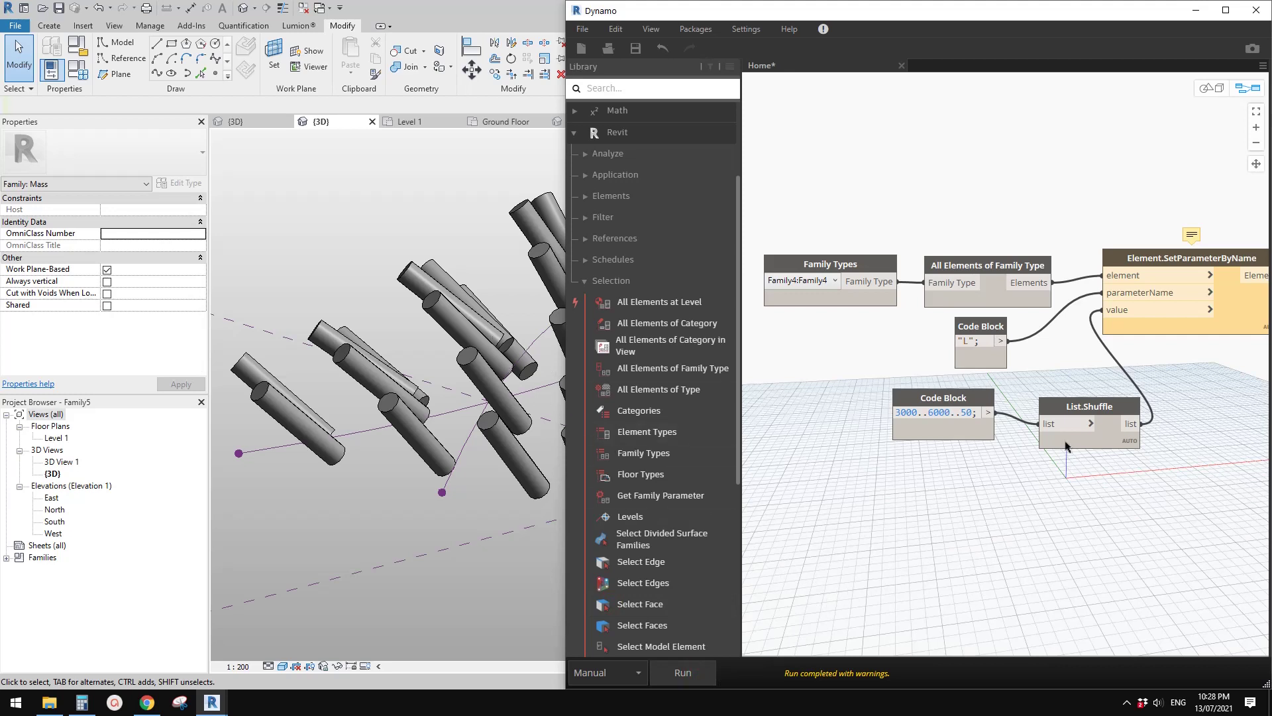
Change the parameter name code block to "L1", run the graph, and view the panels with shuffled lengths
middle_click_drag(1107, 465, 1057, 462)
middle_click_drag(1162, 387, 1150, 389)
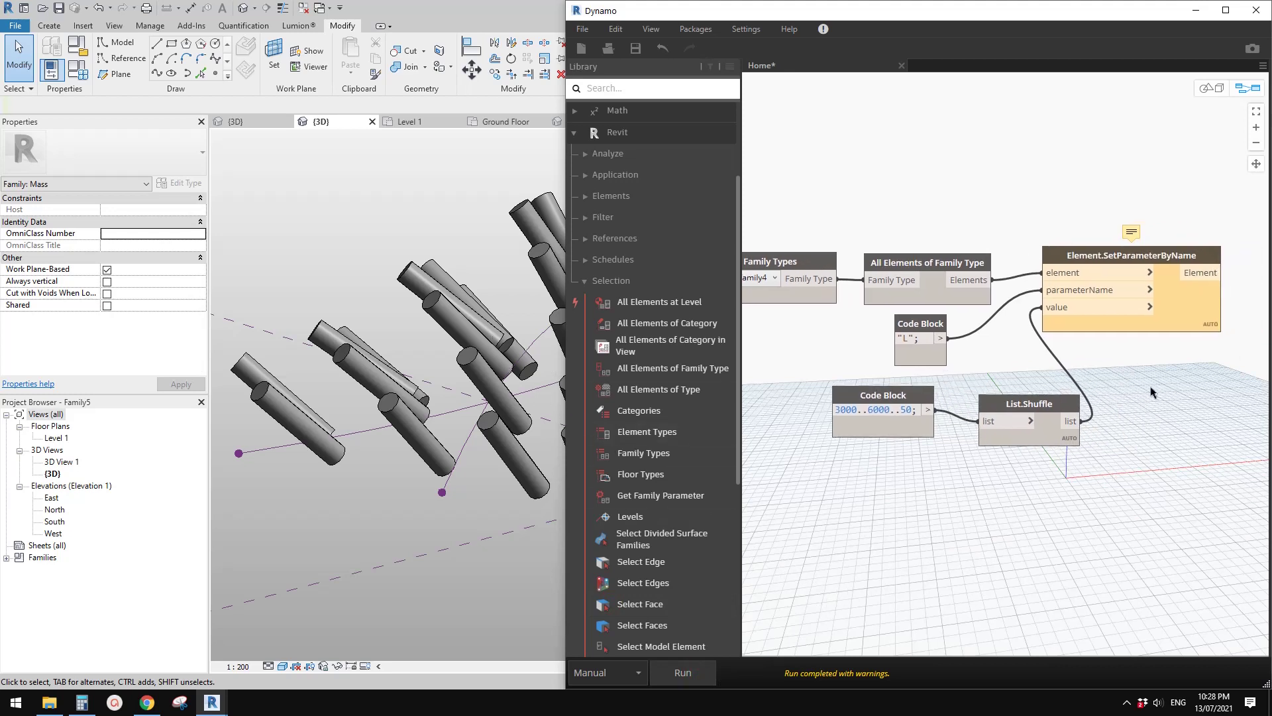
double_click(907, 339)
left_click(699, 677)
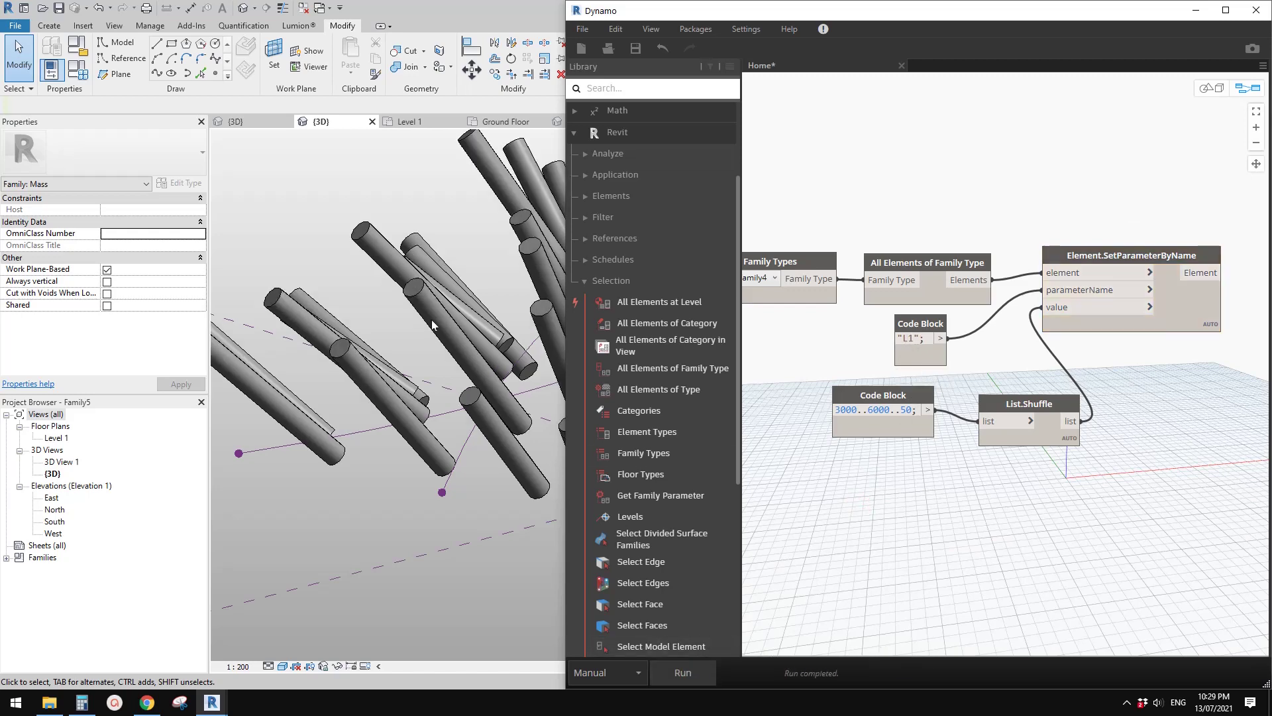
middle_click_drag(432, 325, 368, 355, "shift")
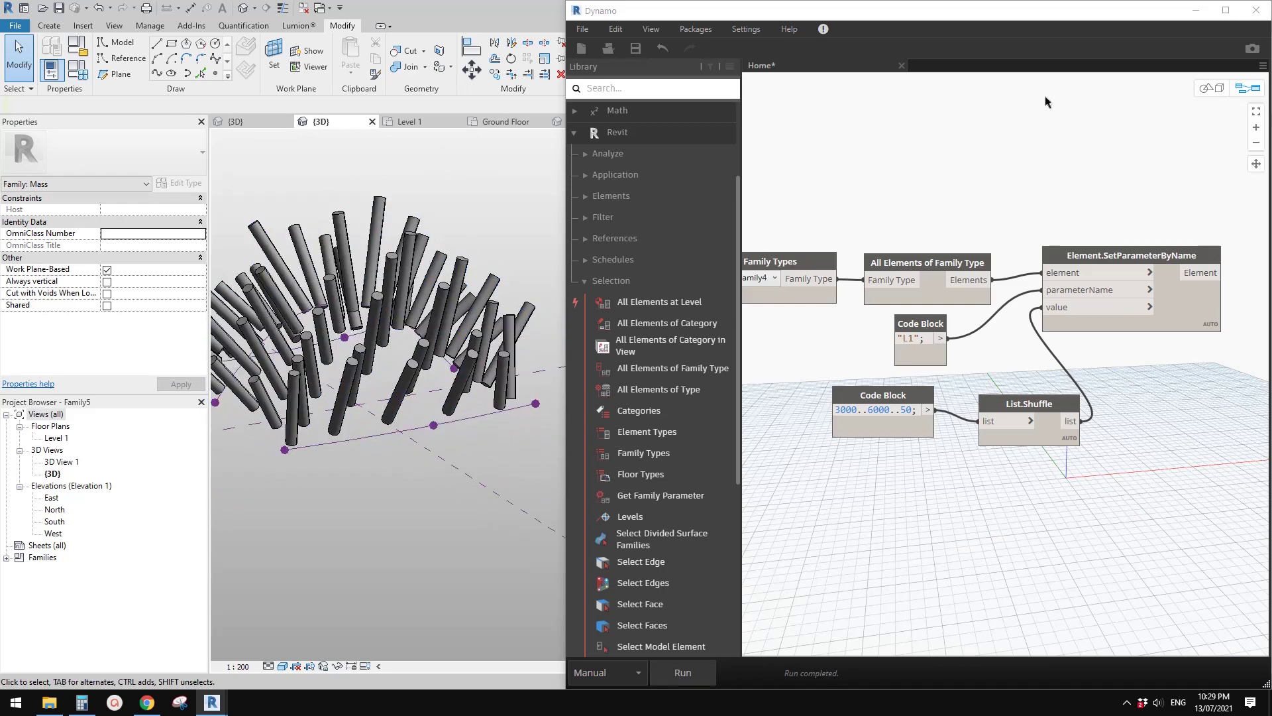
Return to Revit and load Family5 into Project4, overwriting the existing version and the shared sub-component family with the Family5 version
left_click(1196, 10)
scroll(636, 315, "up", 2)
middle_click_drag(636, 314, 825, 337)
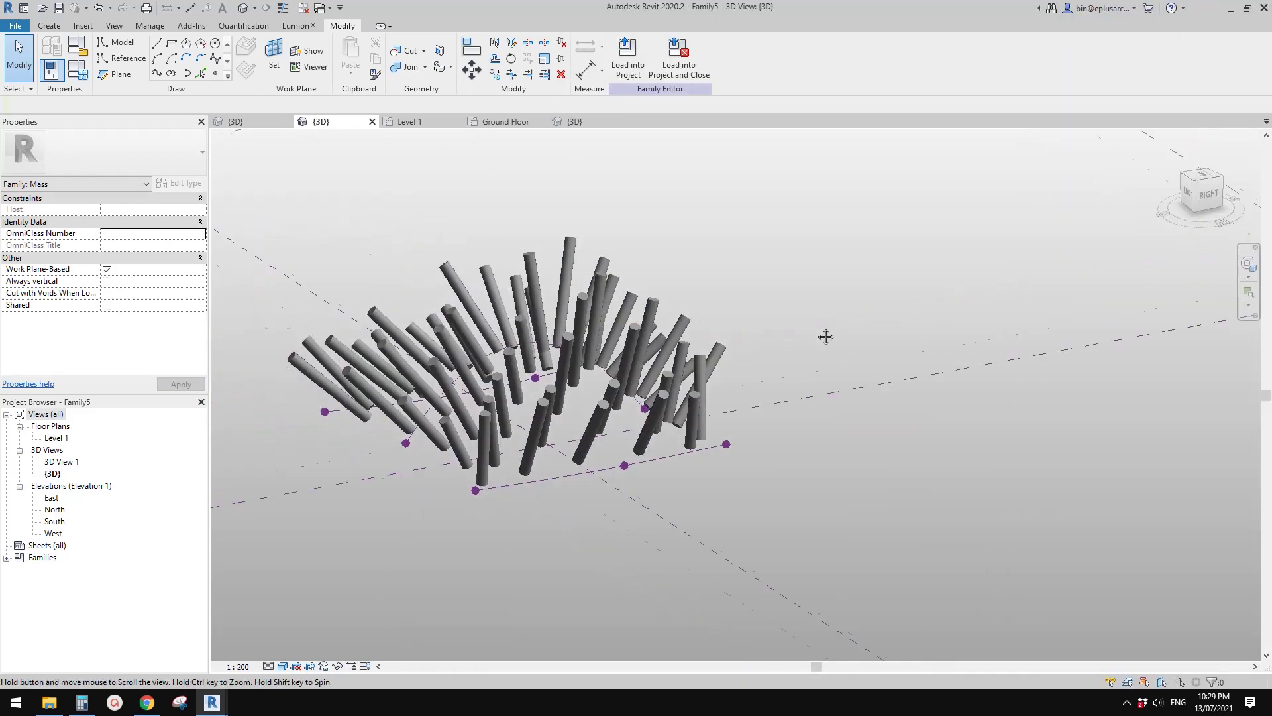
scroll(662, 285, "up", 2)
left_click(628, 60)
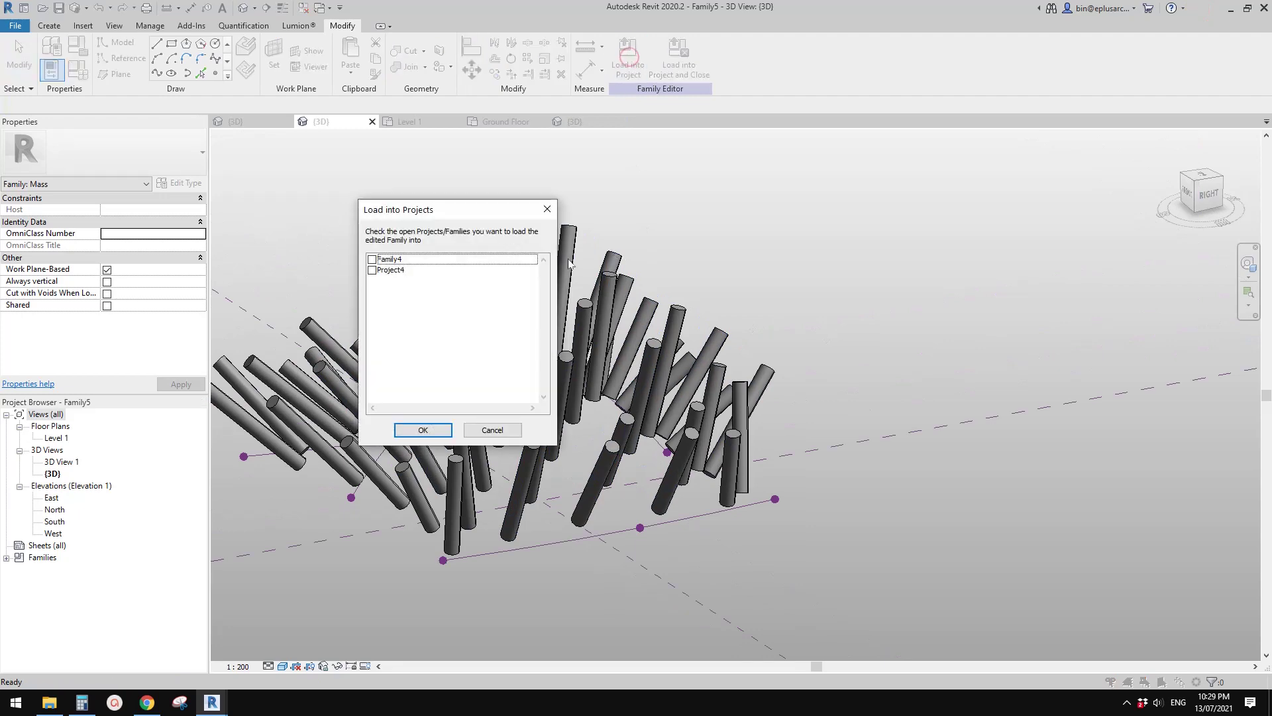
left_click(372, 270)
left_click(423, 430)
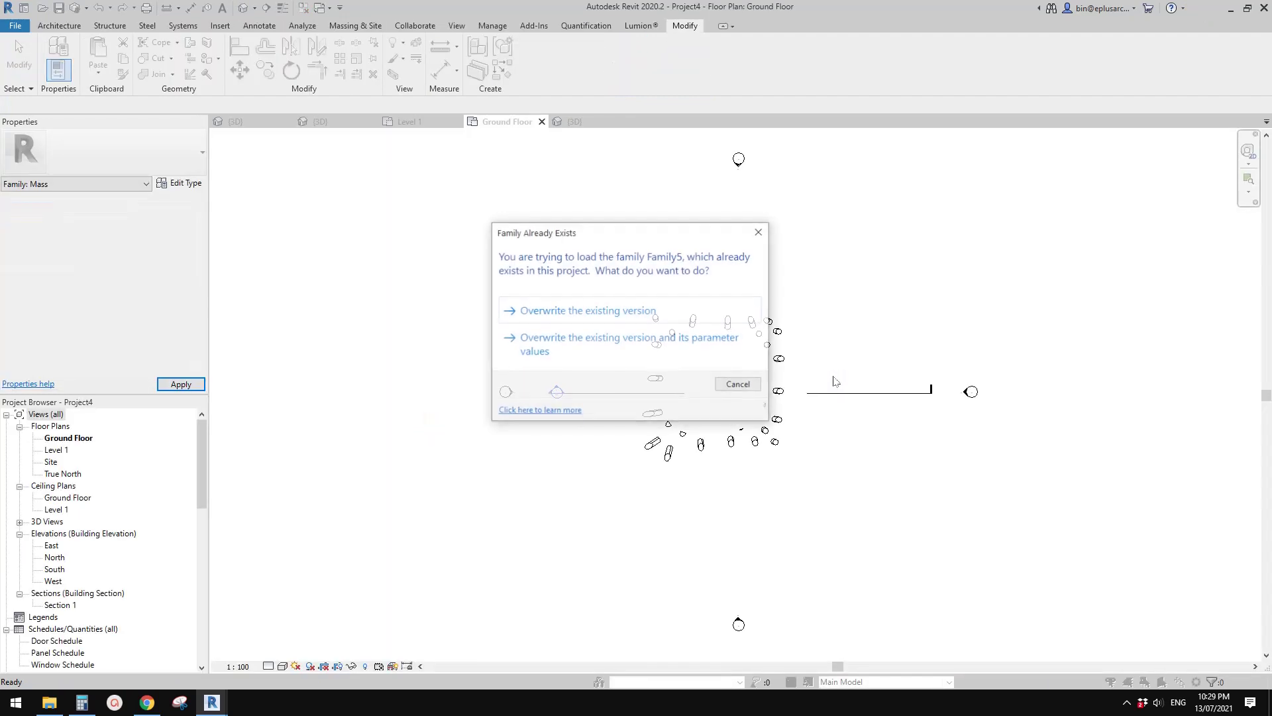
left_click(639, 313)
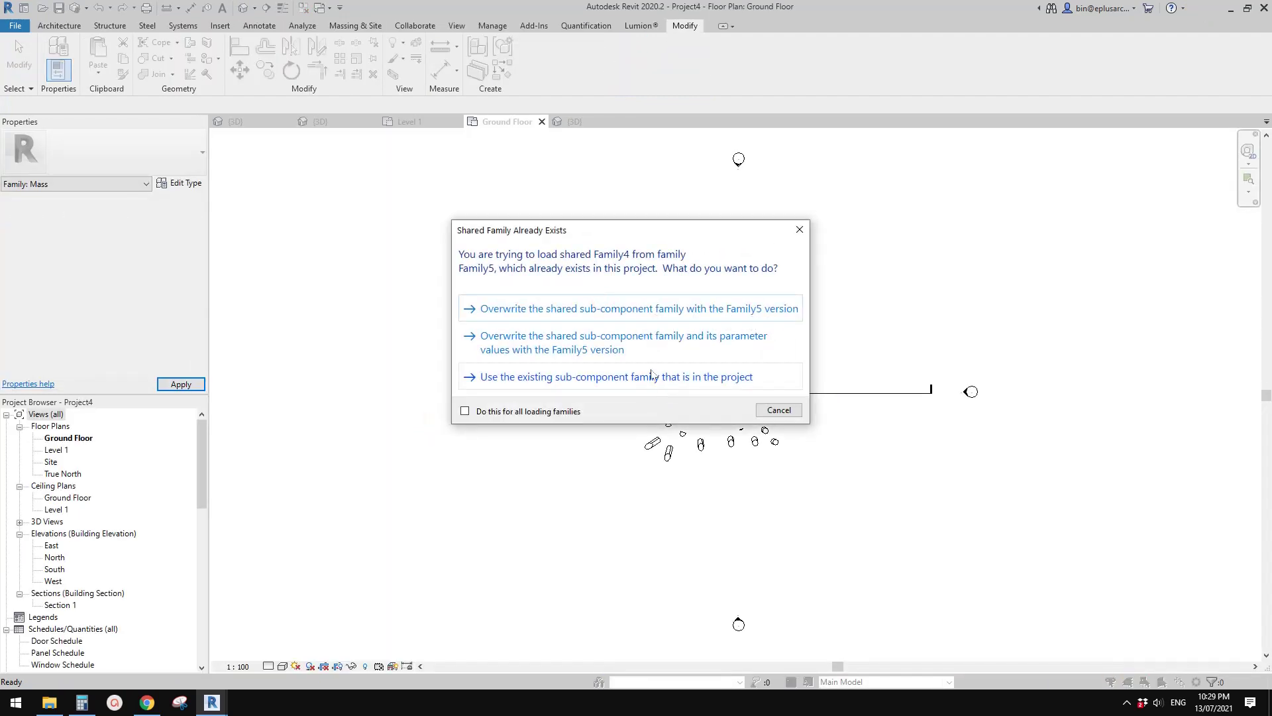
left_click(556, 305)
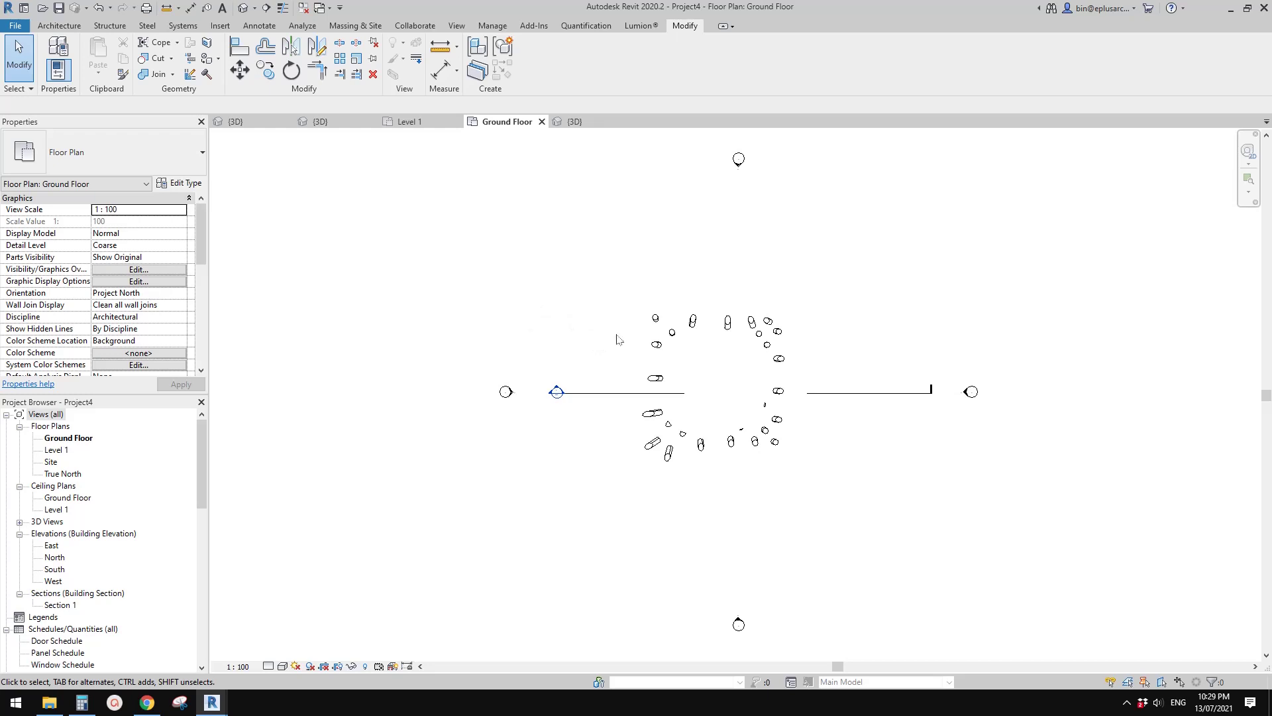
Open Project4's 3D view and inspect the updated cylinder panels
middle_click_drag(619, 341, 561, 340)
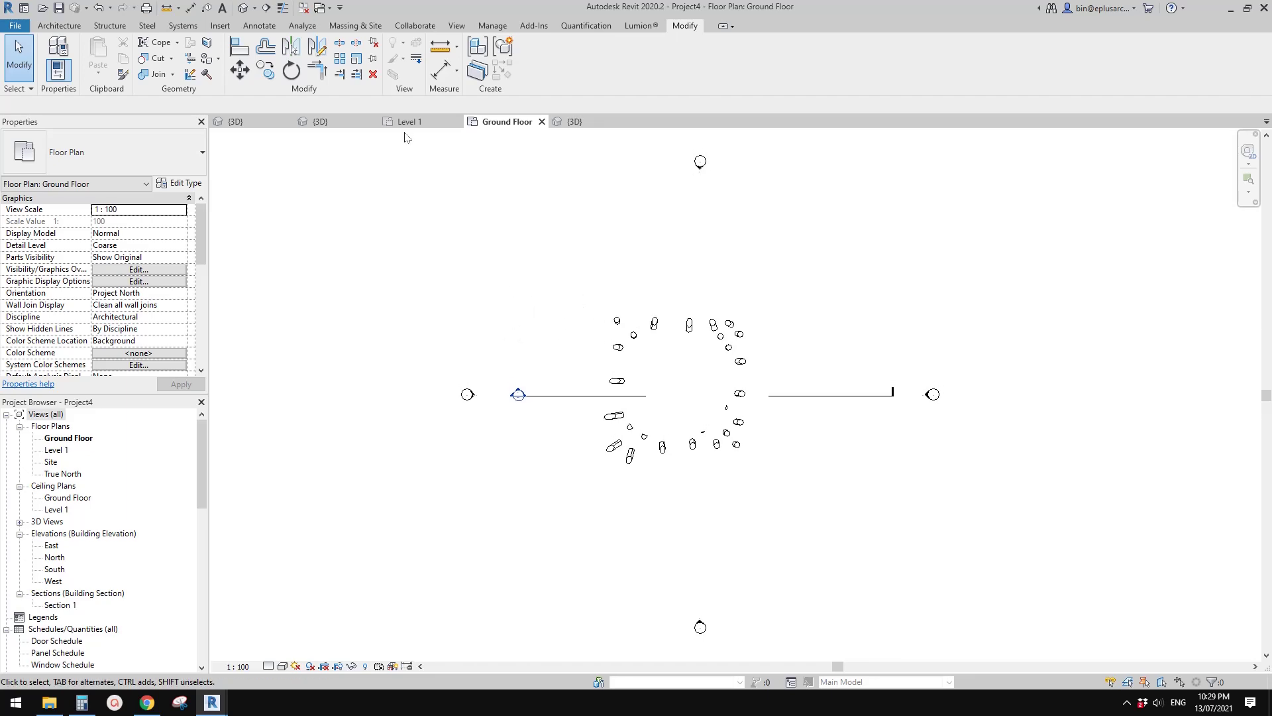
left_click(244, 7)
middle_click_drag(732, 345, 760, 256)
scroll(732, 320, "up", 2)
middle_click_drag(731, 320, 514, 238, "shift")
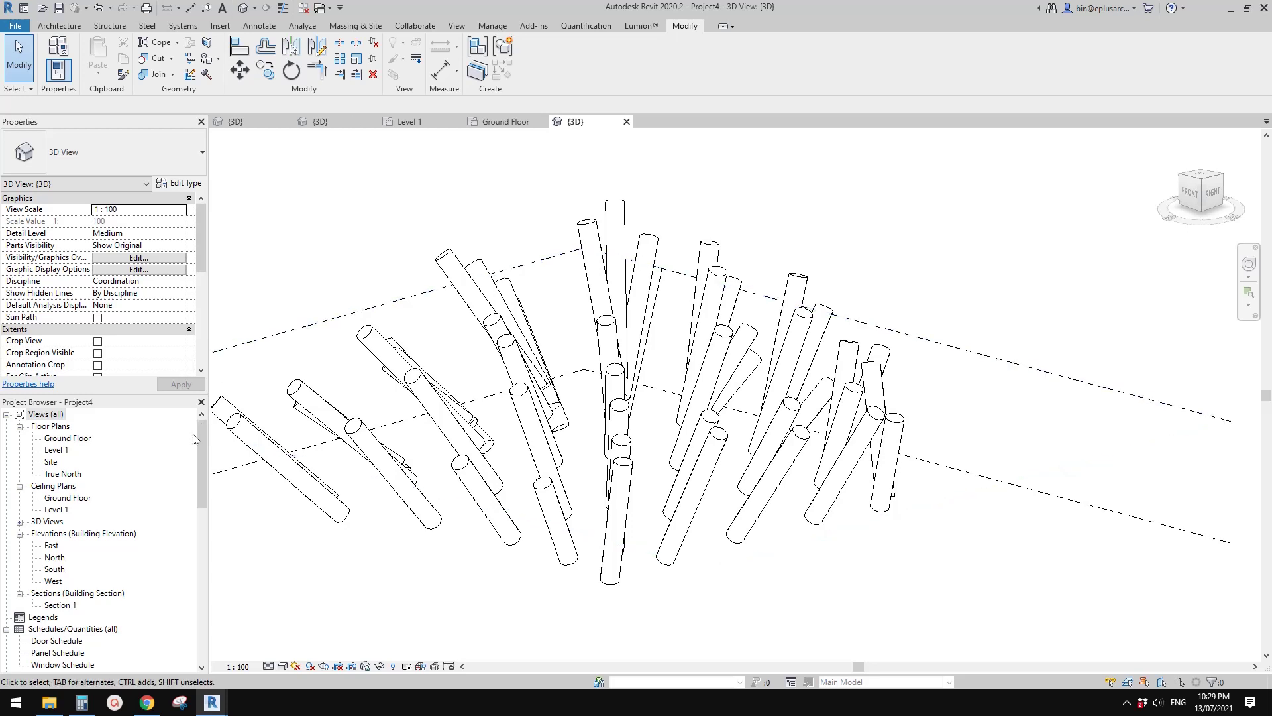
Open the Panel Schedule in Project4
scroll(133, 490, "down", 5)
left_click(131, 511)
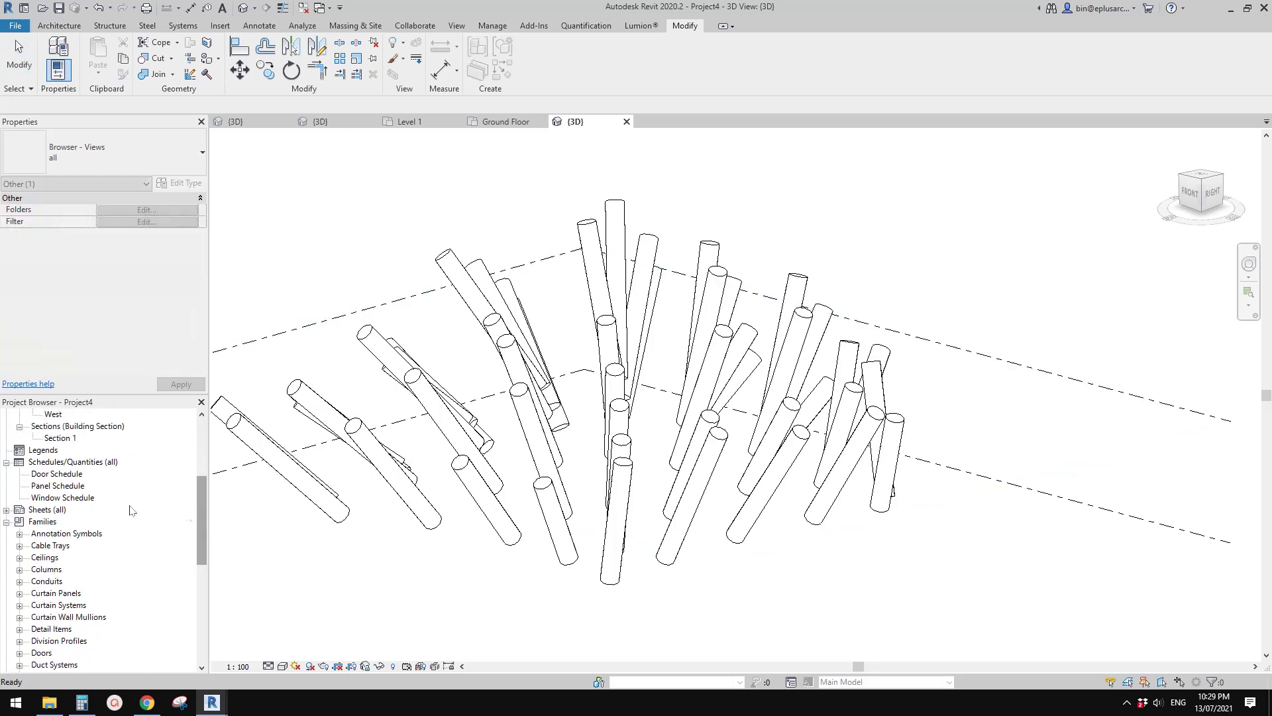
left_click(66, 487)
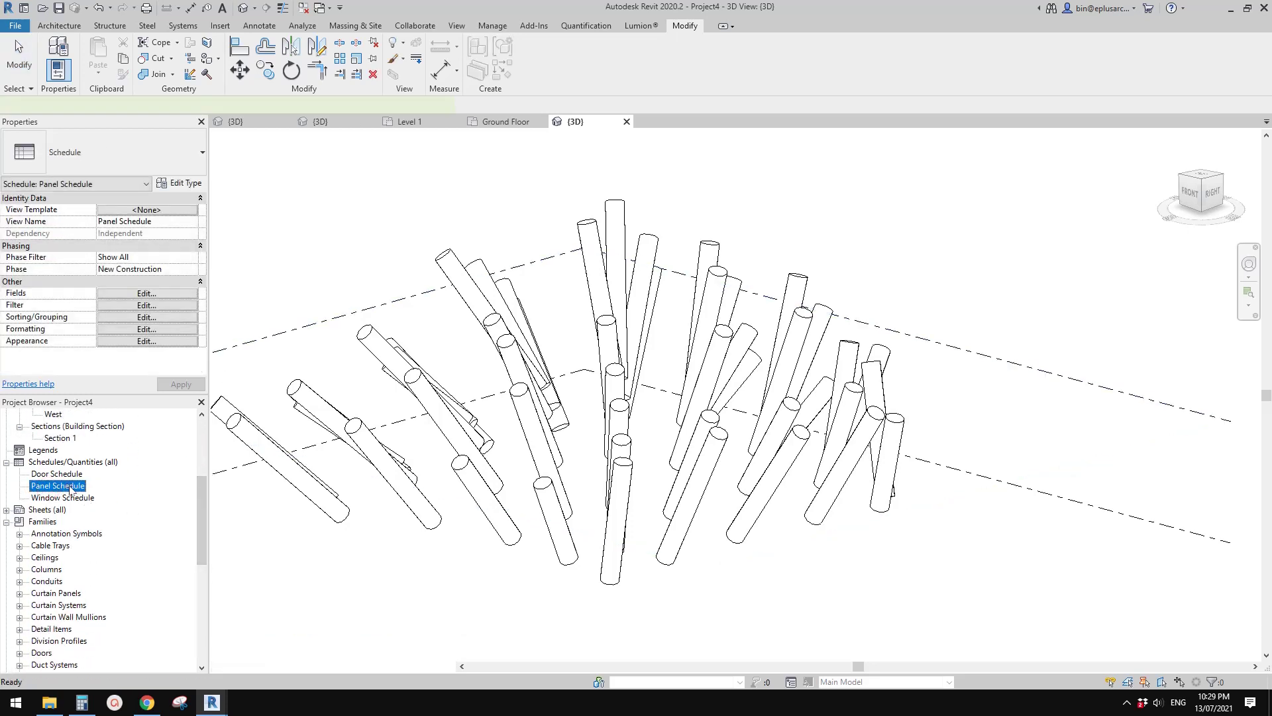
double_click(66, 487)
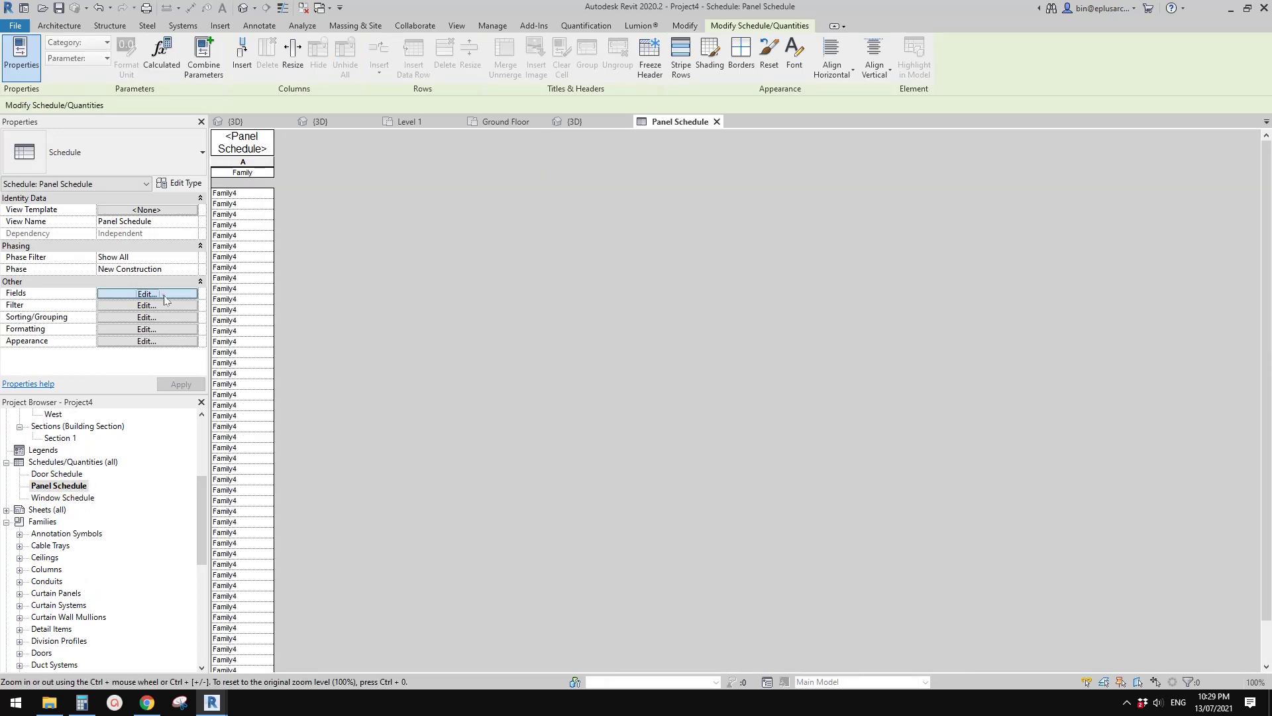
Add the shared parameter L1 as a field after Family in the Panel Schedule
left_click(170, 293)
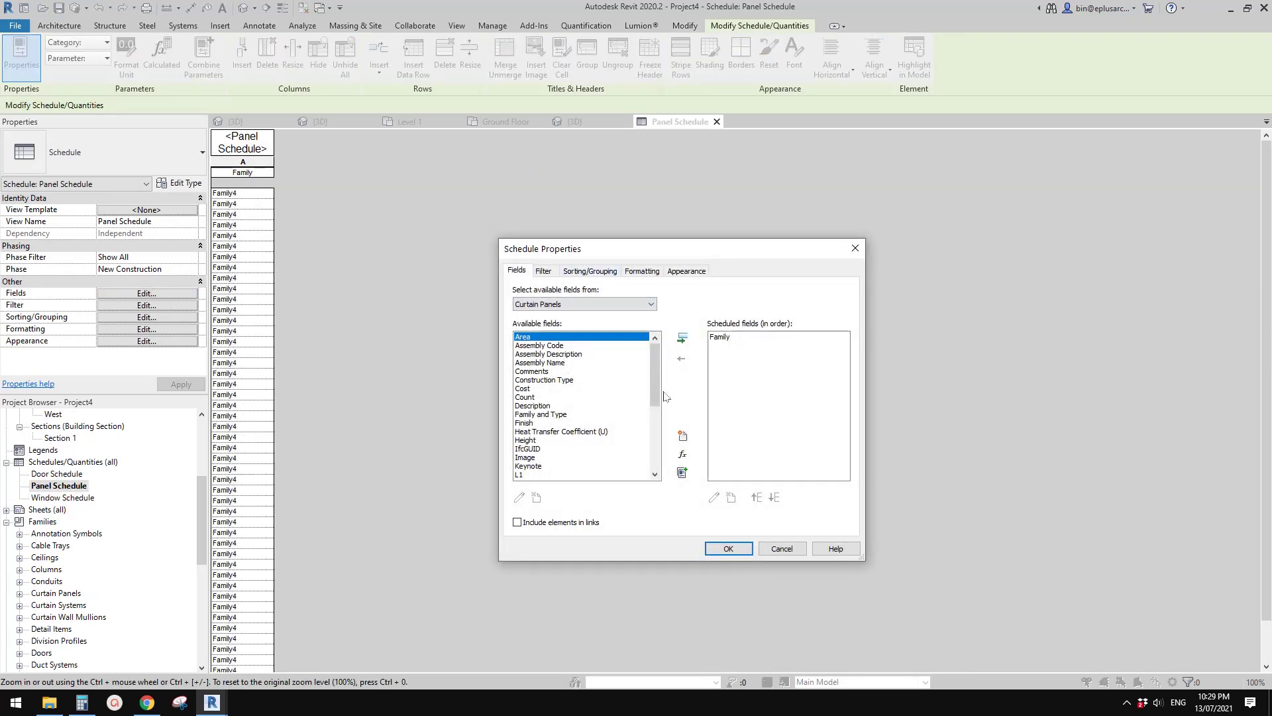
left_click_drag(656, 394, 656, 416)
left_click(523, 423)
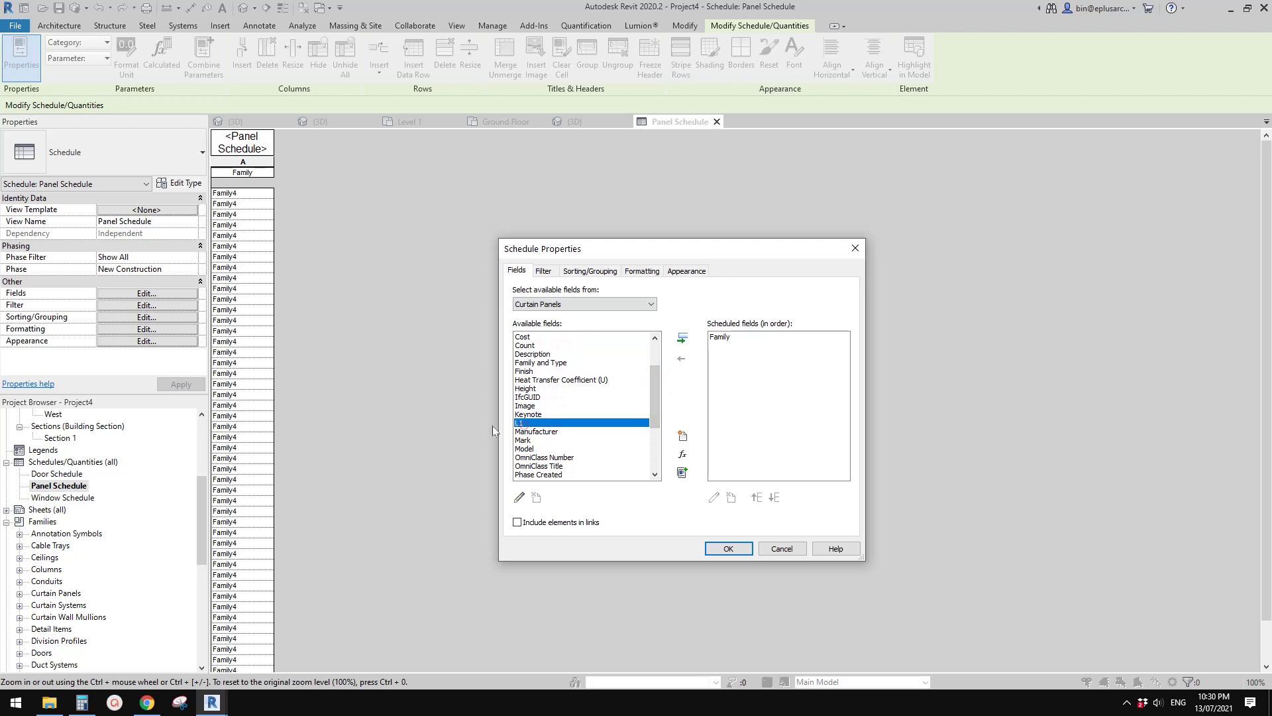
left_click(684, 339)
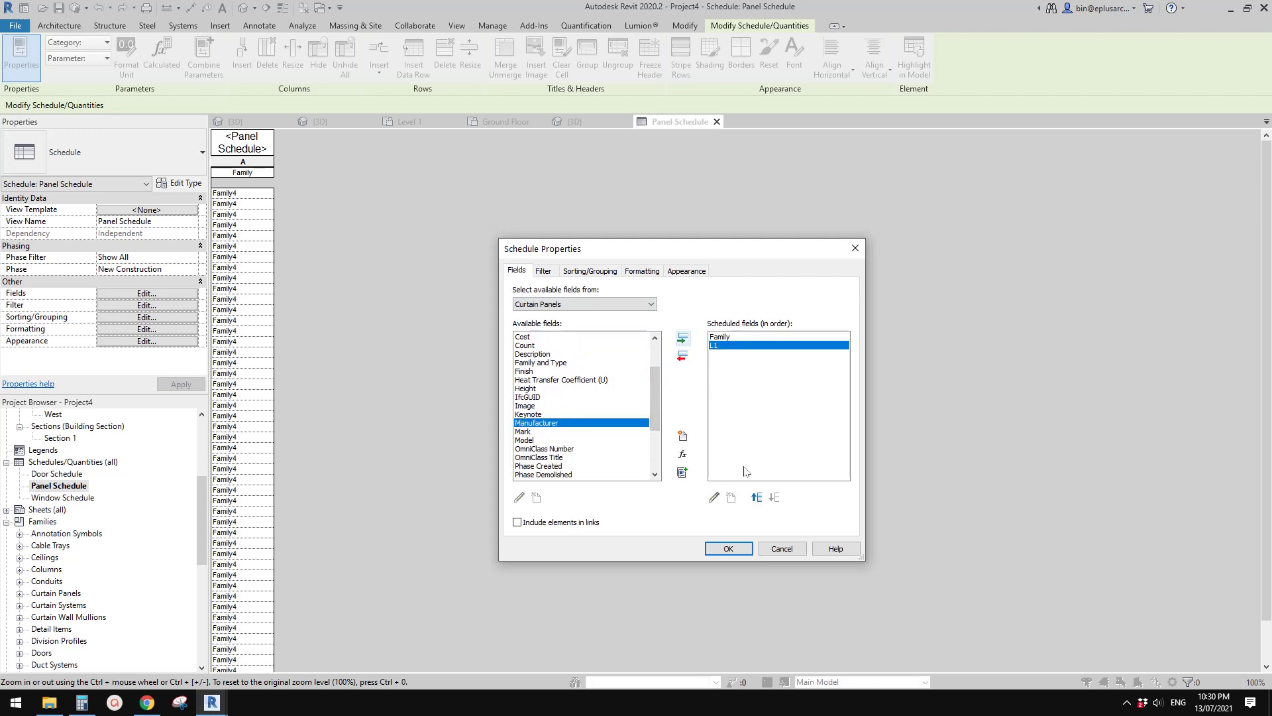
left_click(729, 550)
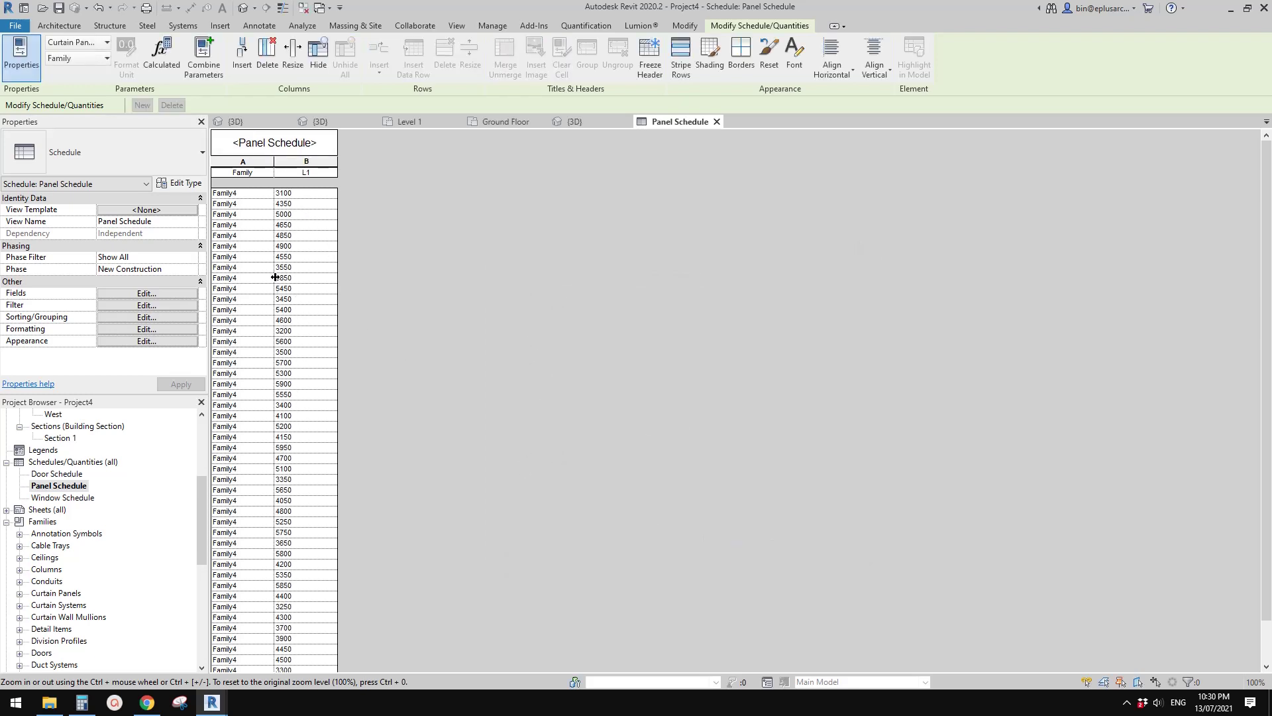
Check individual panel lengths in the schedule's L1 column
left_click(294, 216)
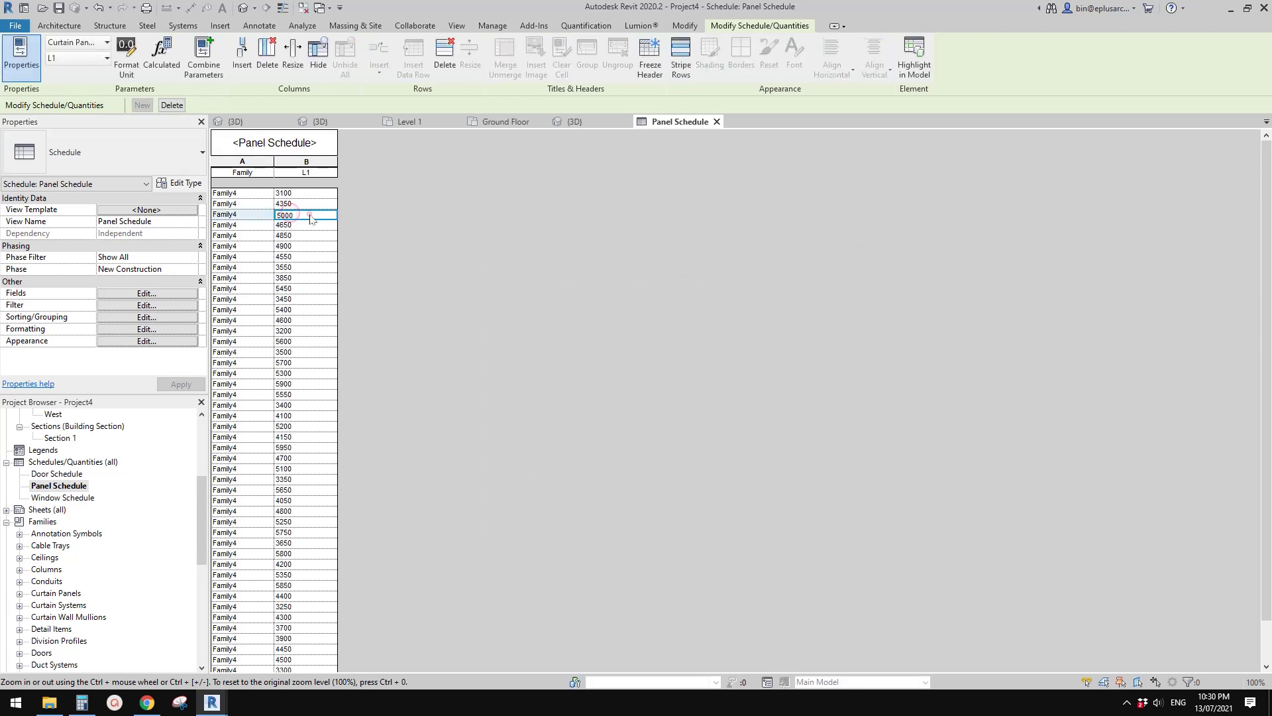
left_click(306, 217)
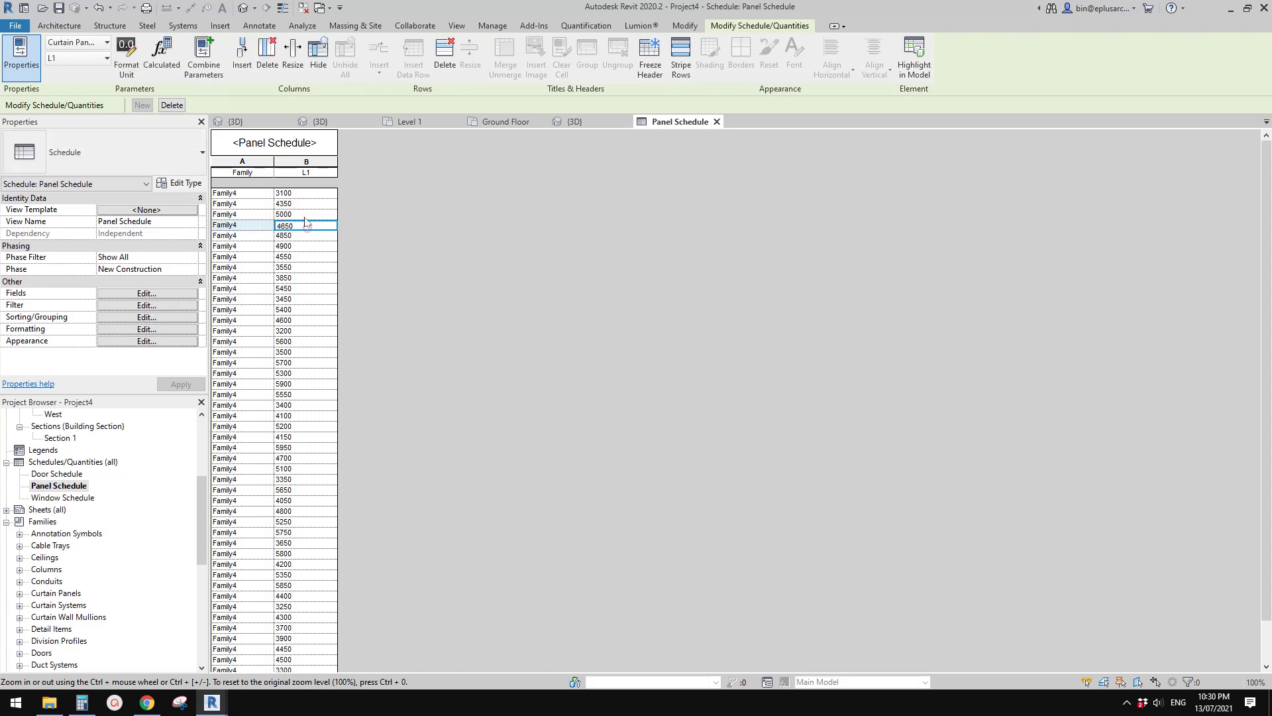
left_click(305, 222)
left_click(308, 215)
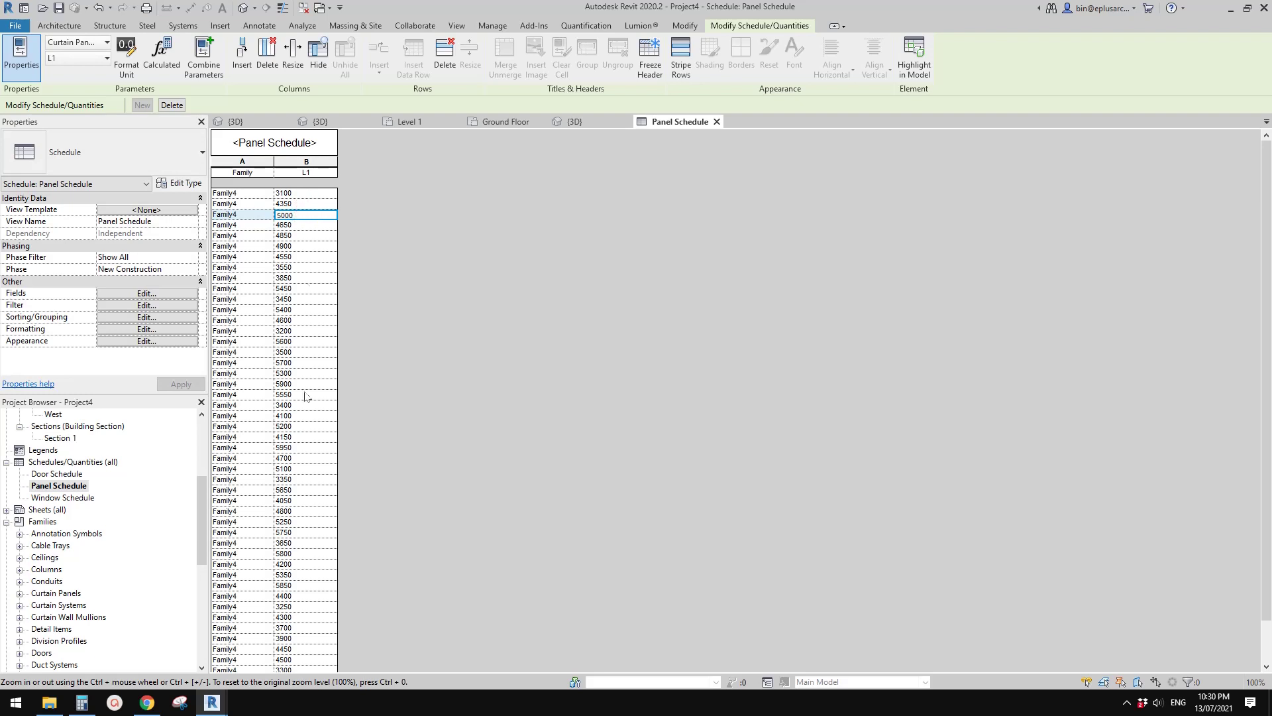
Sort the schedule by L1 ascending with a Count and totals footer, turn off itemizing every instance, and review the grouped rows
left_click(183, 295)
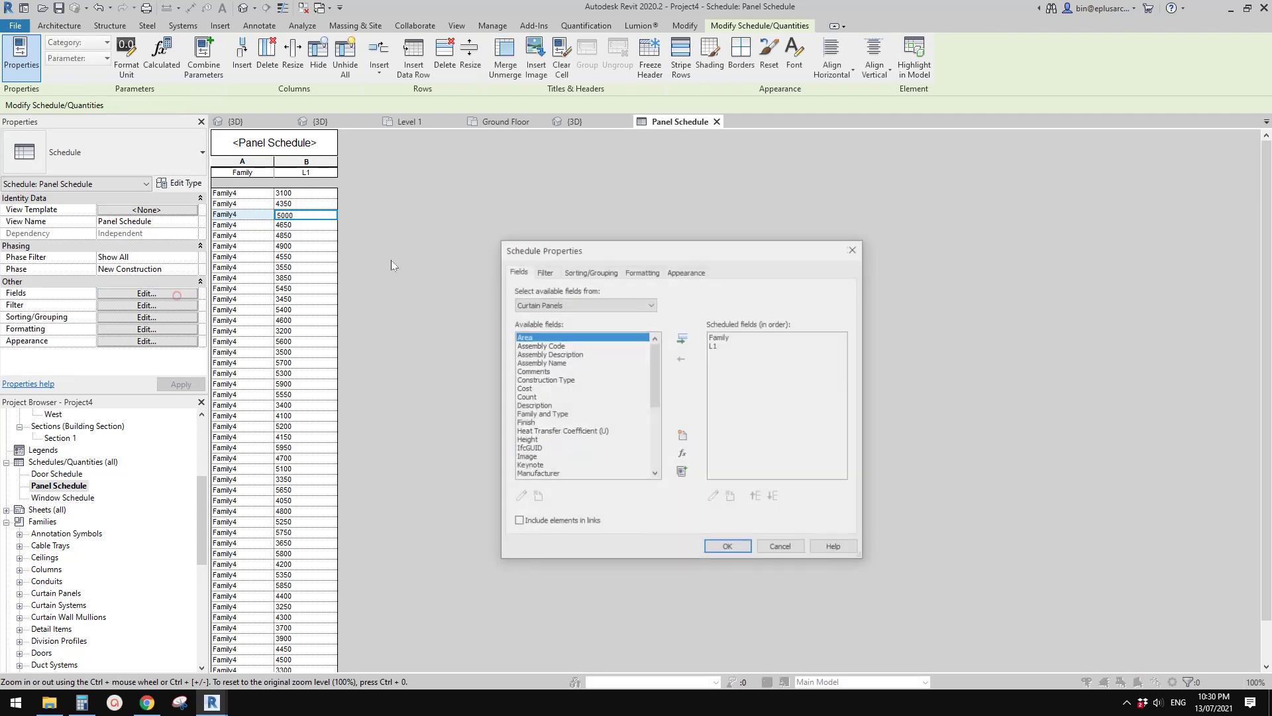
left_click(583, 272)
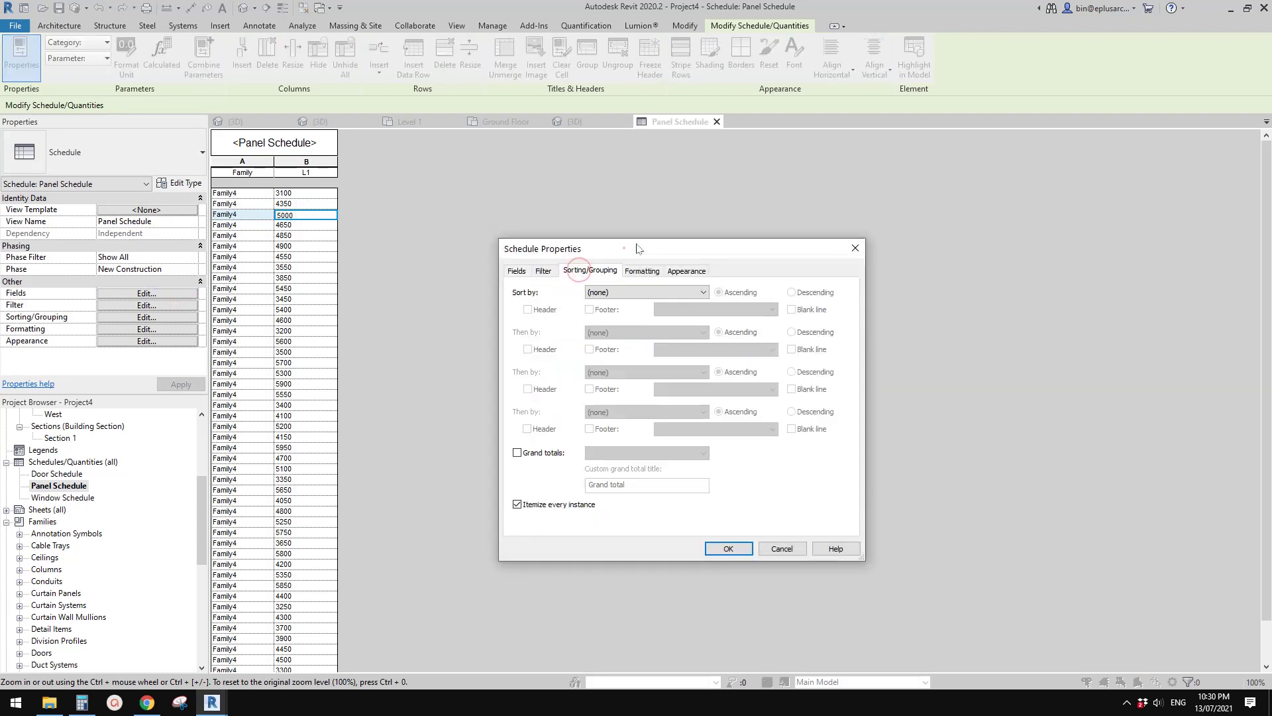
left_click_drag(637, 246, 682, 217)
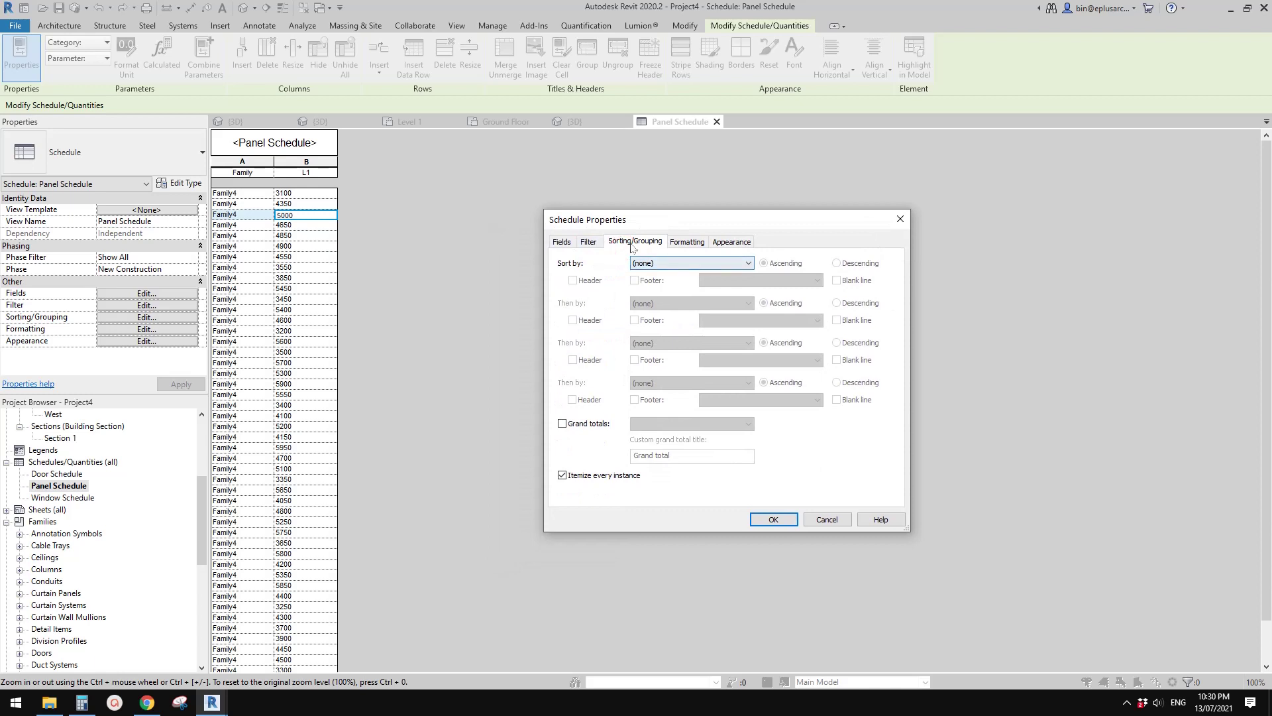
left_click(696, 264)
left_click(646, 294)
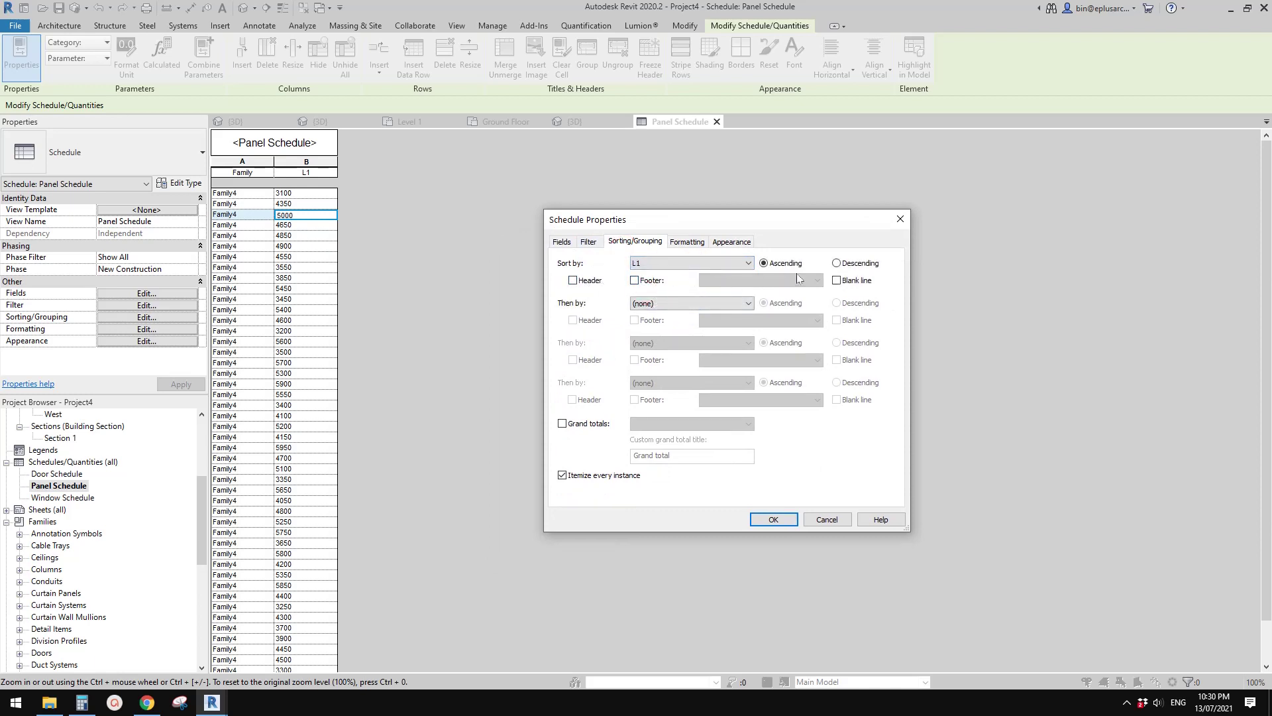
left_click(562, 476)
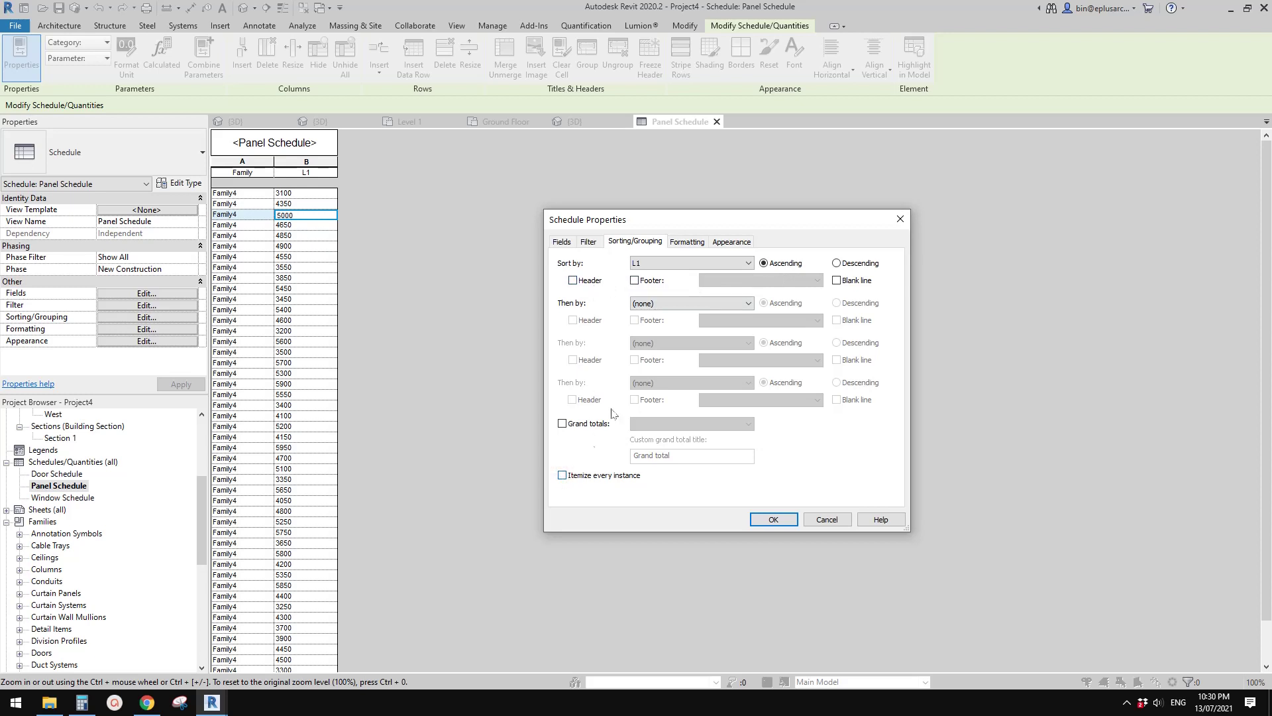
left_click(634, 281)
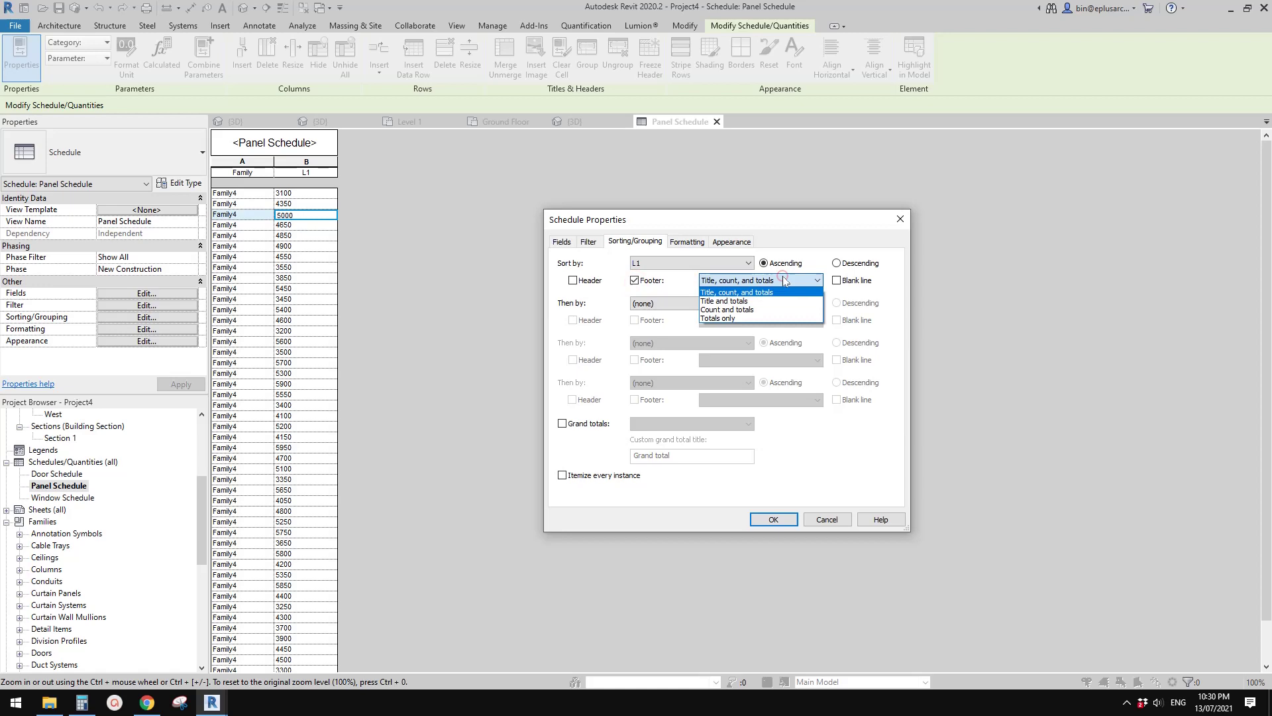
left_click(743, 310)
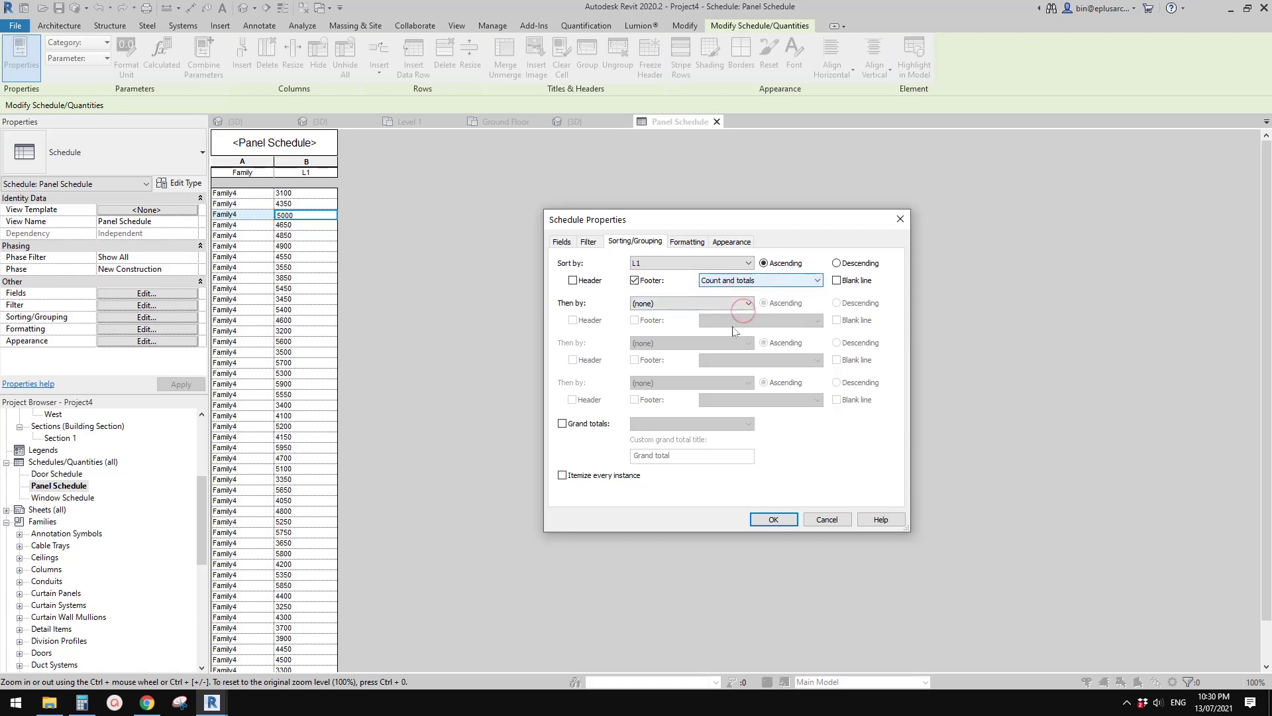
left_click(788, 522)
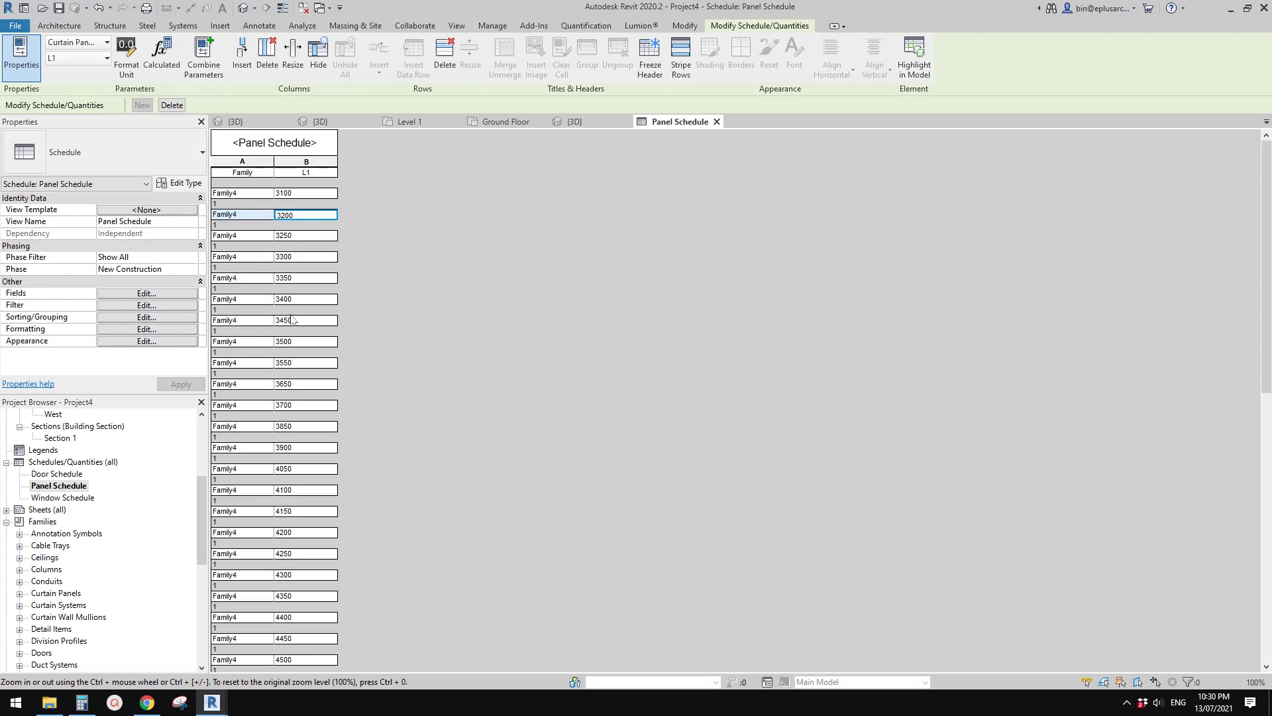
scroll(291, 316, "down", 7)
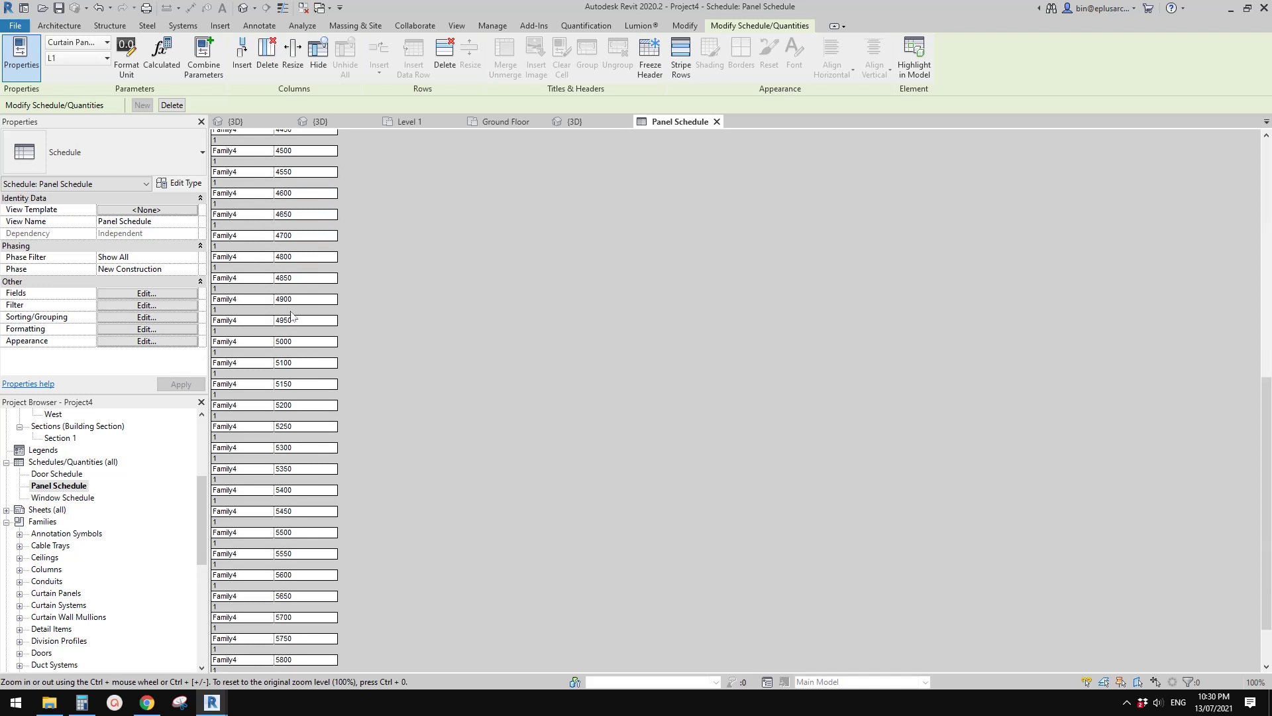
scroll(291, 317, "up", 7)
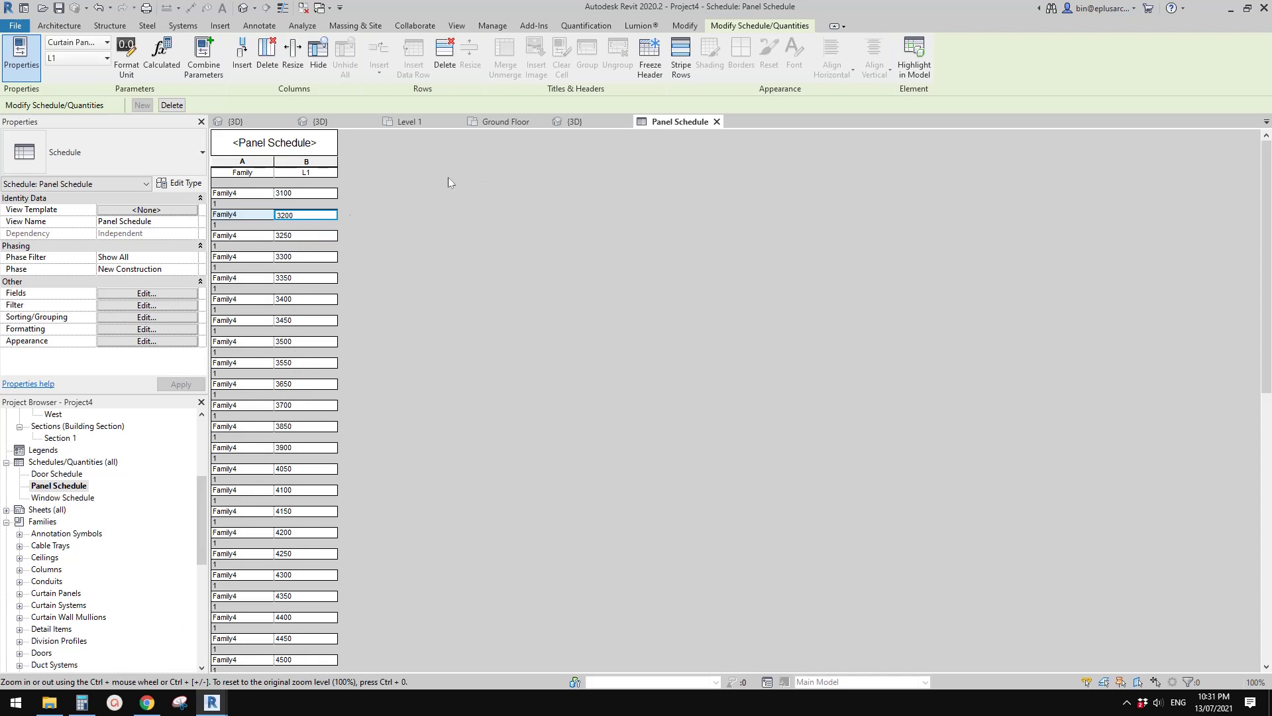
Open the Ground Floor plan and inspect the cylinder panels there, leaving nothing selected
left_click(506, 124)
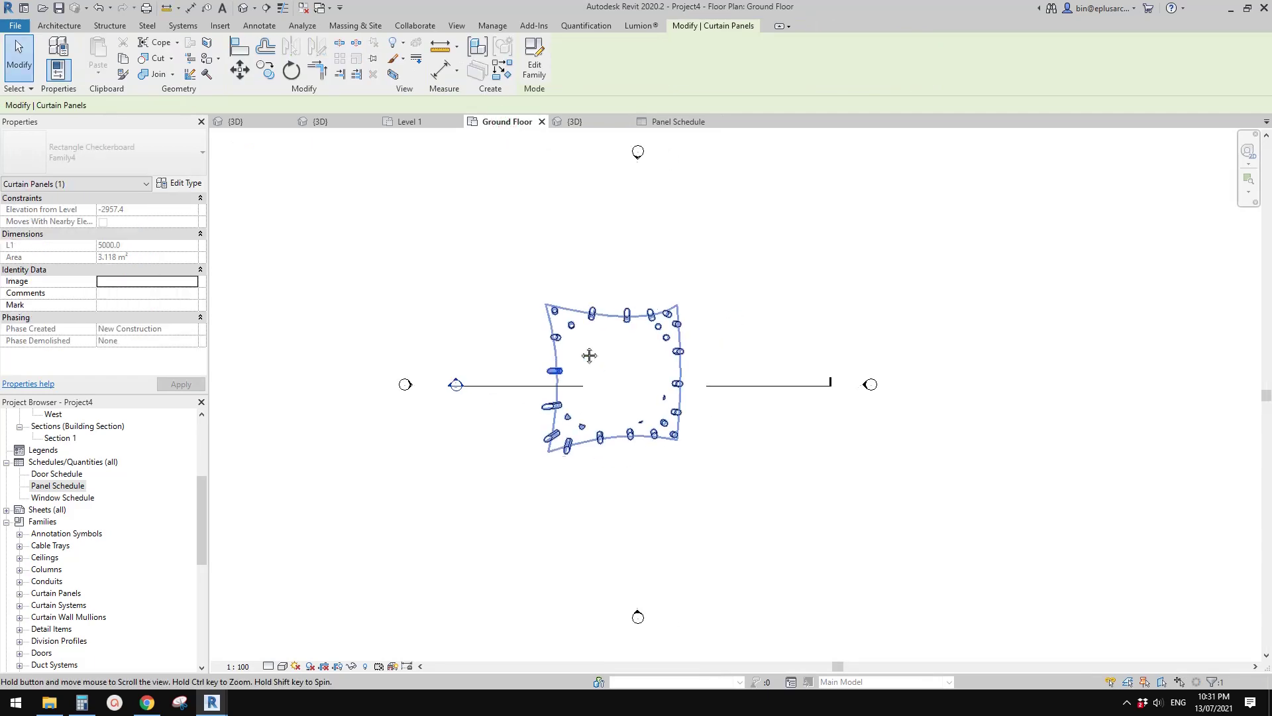
middle_click_drag(580, 349, 550, 351)
key("Escape")
scroll(443, 284, "down", 1)
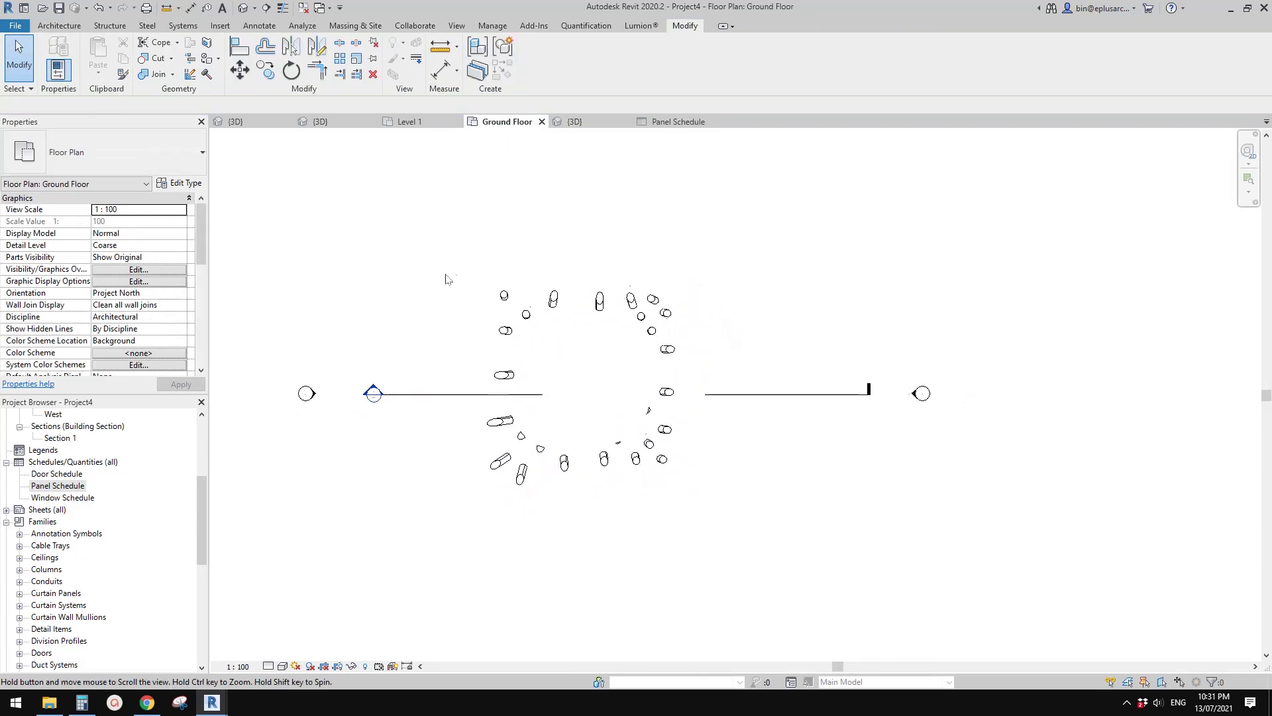
Return to Family5's 3D view, switch to Dynamo, and examine the output list of the length range code block
left_click(320, 121)
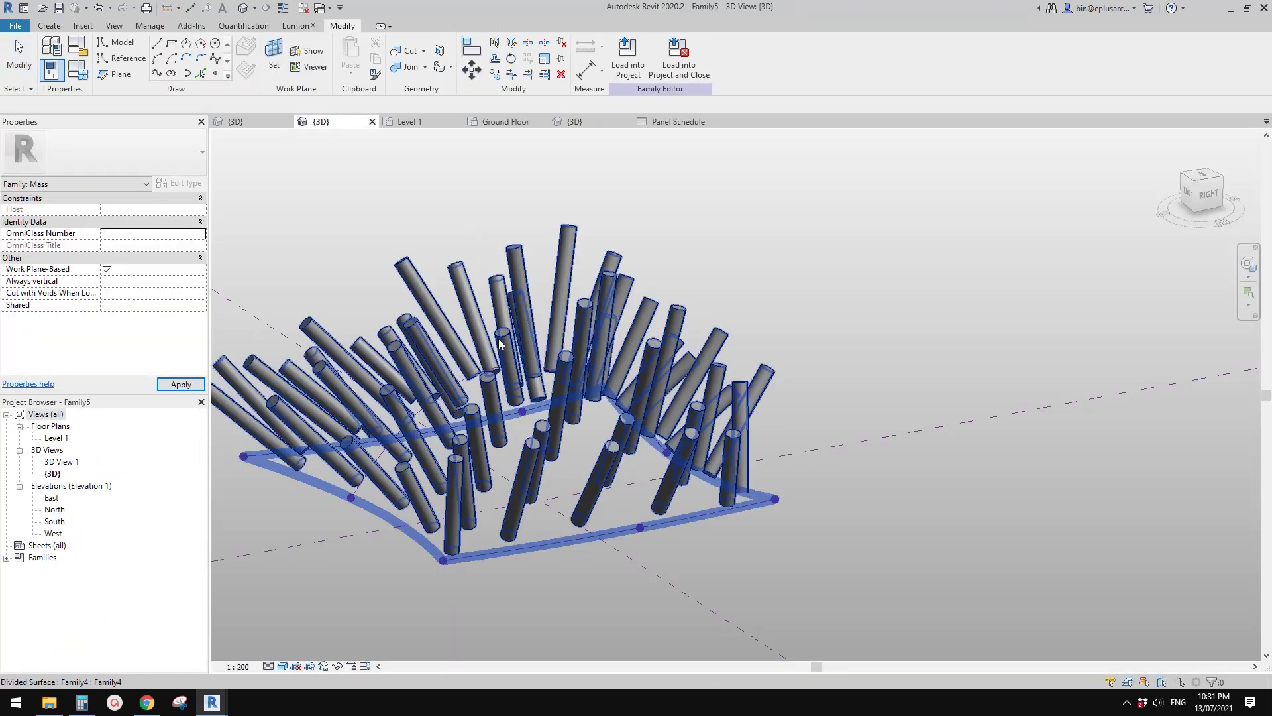
middle_click_drag(570, 343, 492, 350)
mouse_move(218, 704)
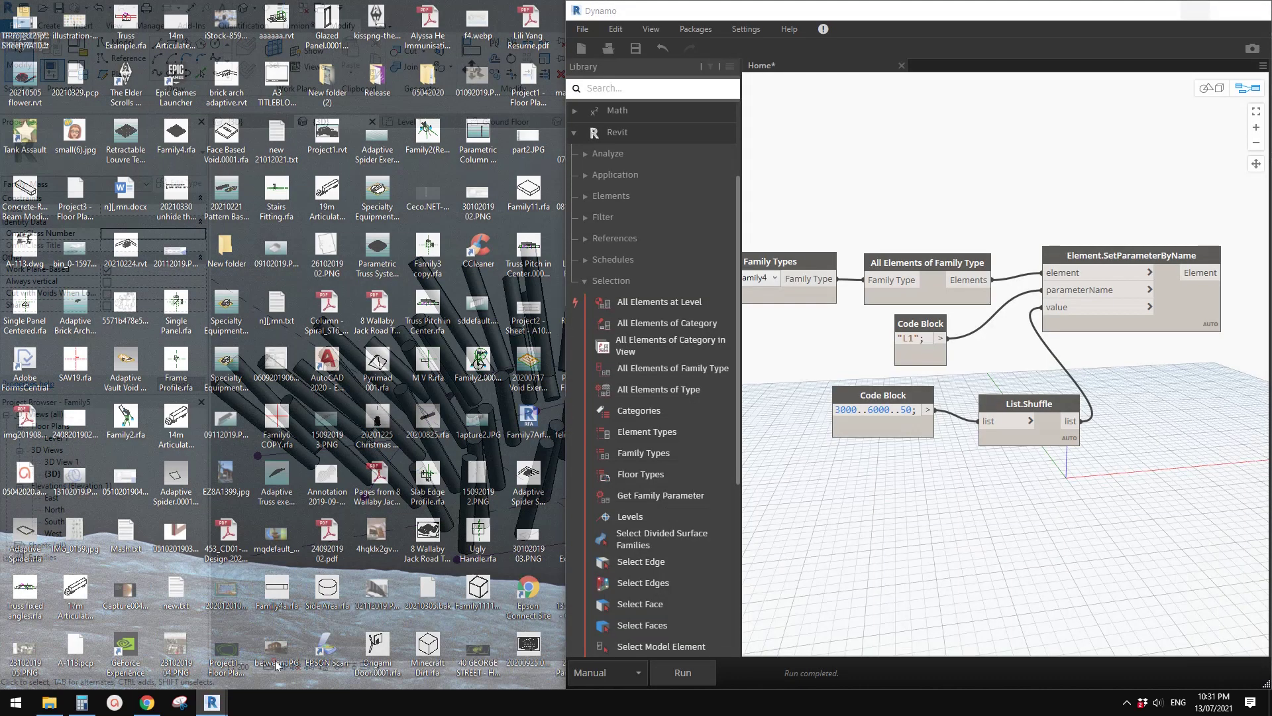
left_click(276, 667)
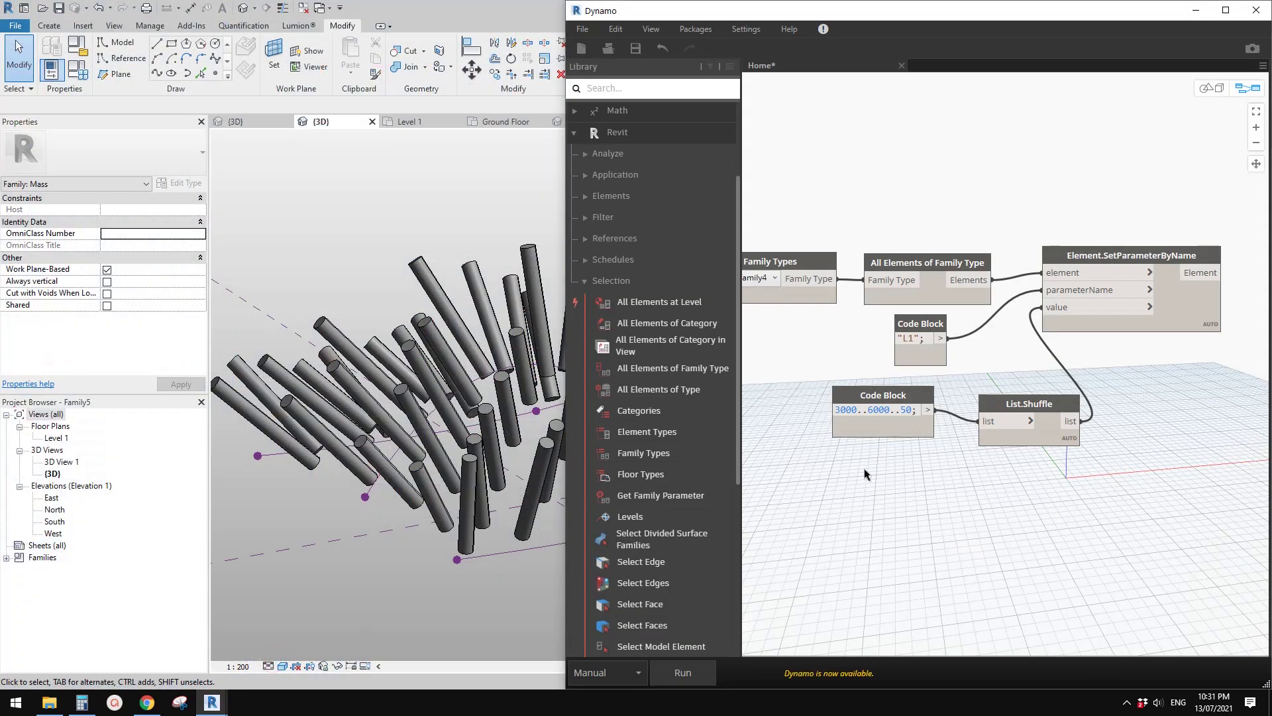
scroll(881, 420, "up", 1)
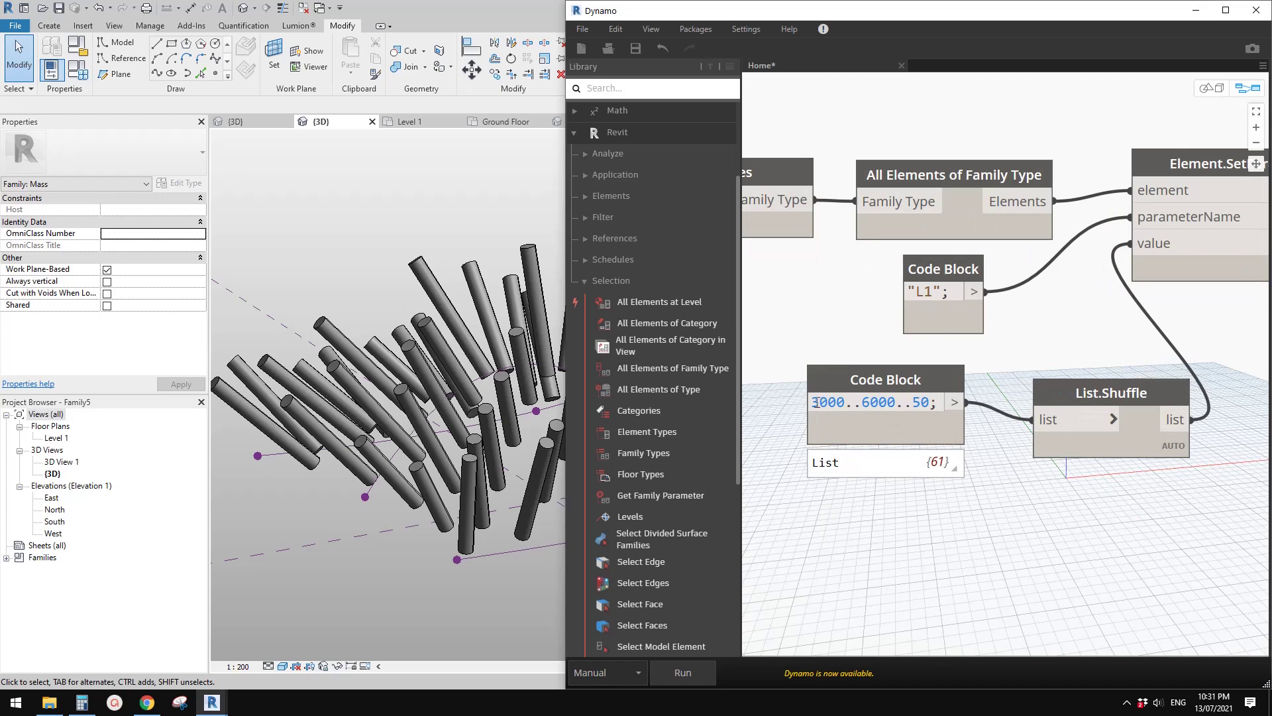
mouse_move(944, 460)
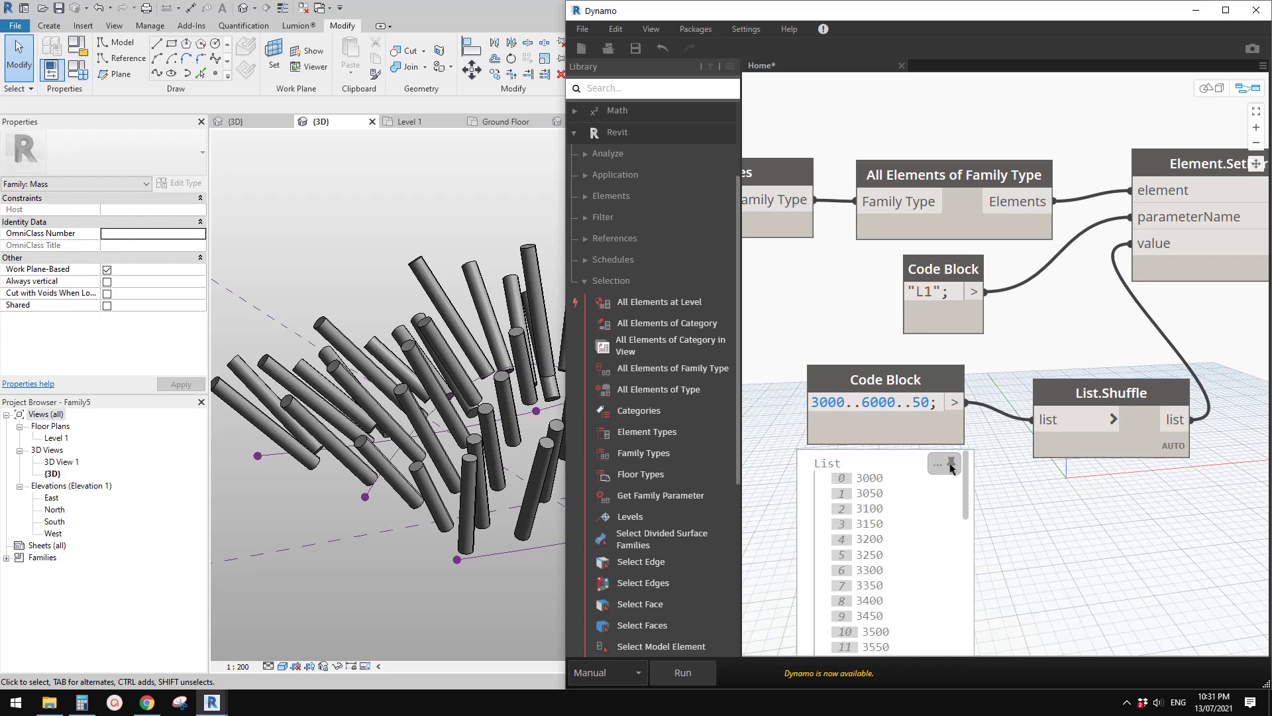
Disconnect the length range code block from List.Shuffle, change its range to 3000..6000..500, and run the graph
left_click(920, 406)
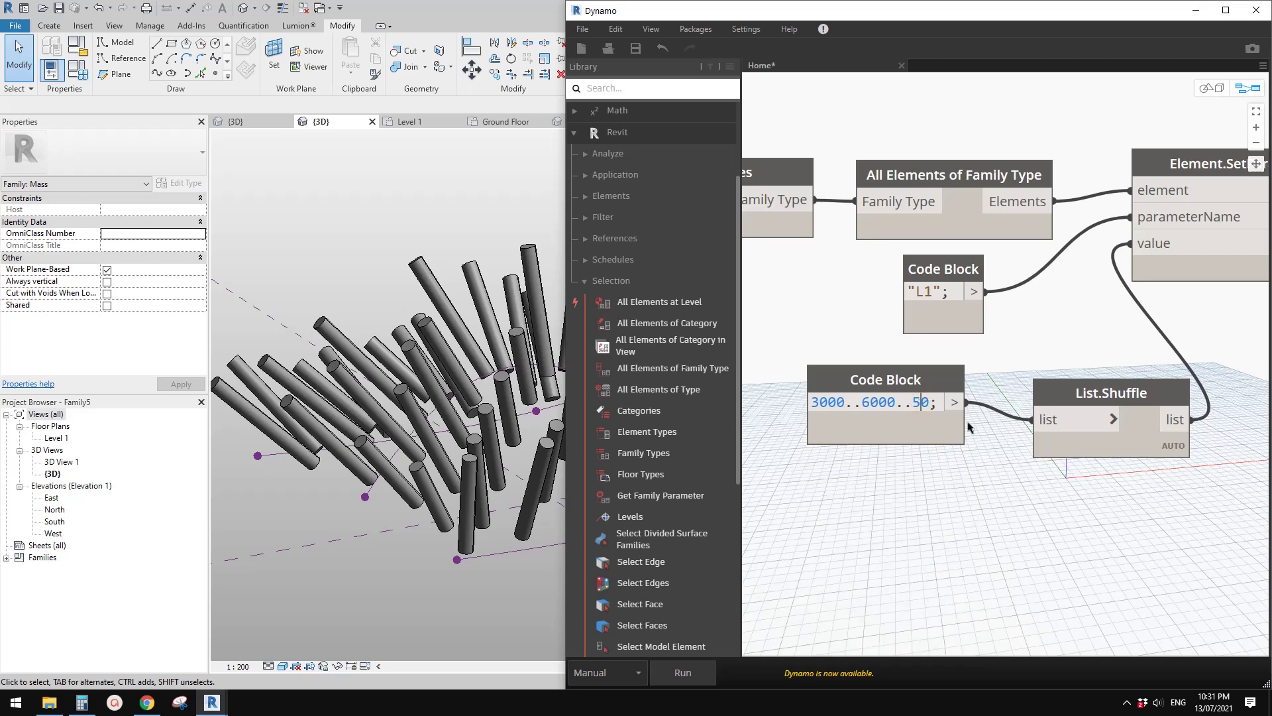
left_click_drag(1033, 419, 991, 445)
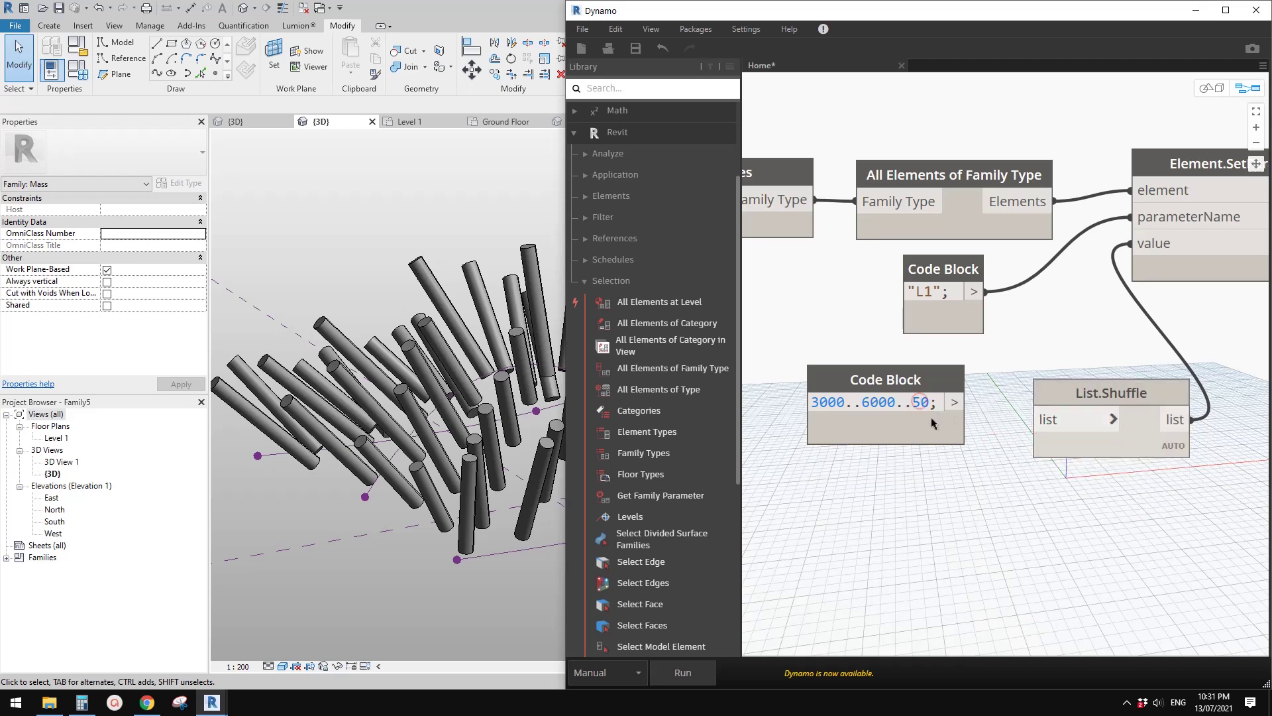
type("0")
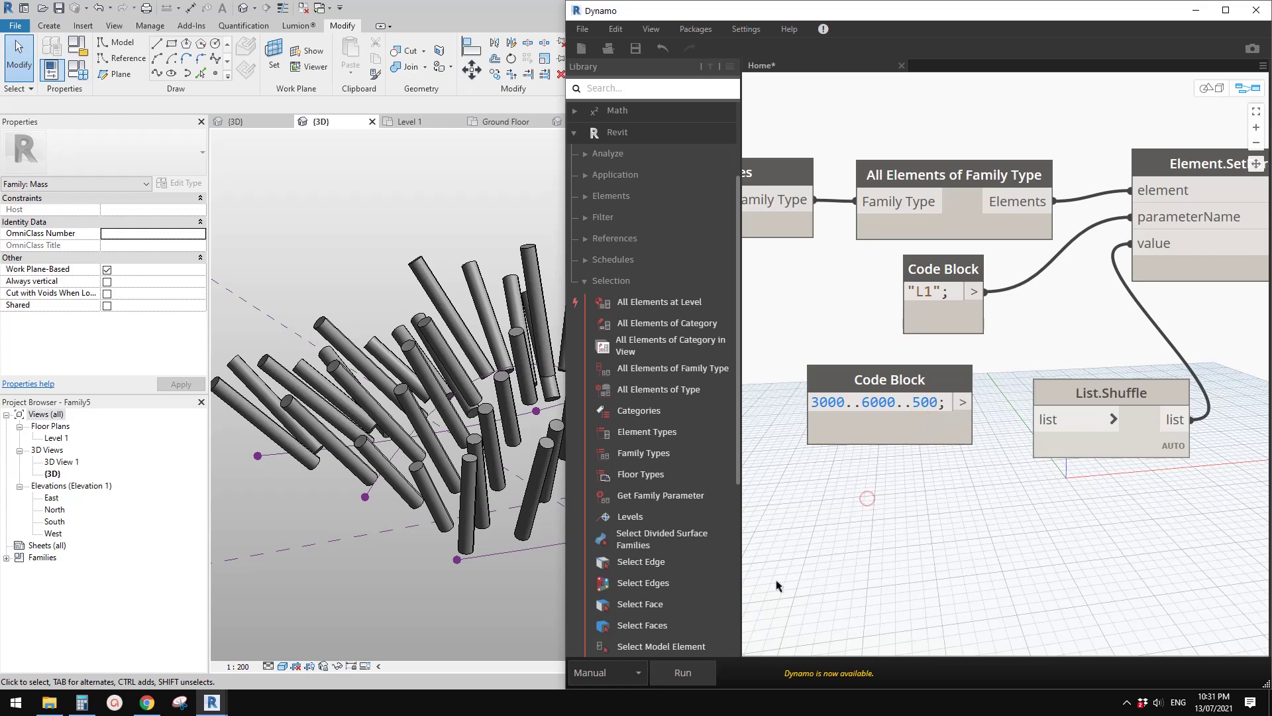
left_click(685, 674)
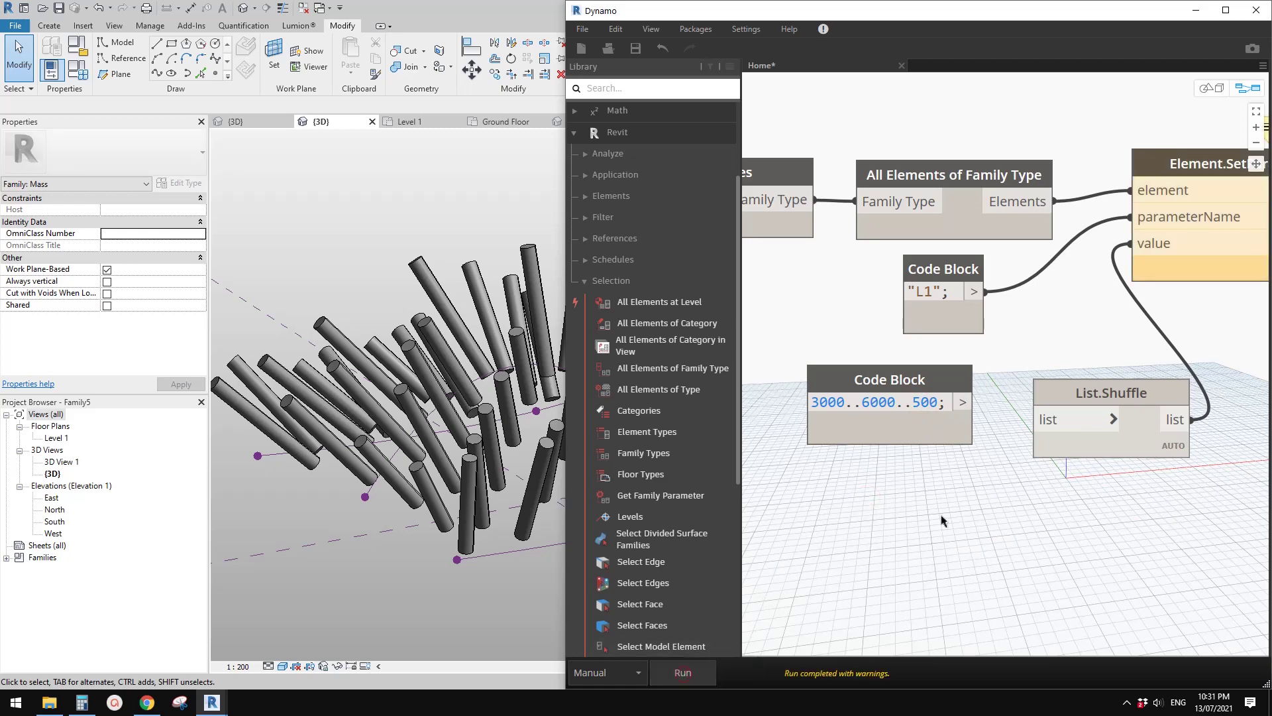
Move the range code block a little farther from List.Shuffle and examine its output list
mouse_move(962, 438)
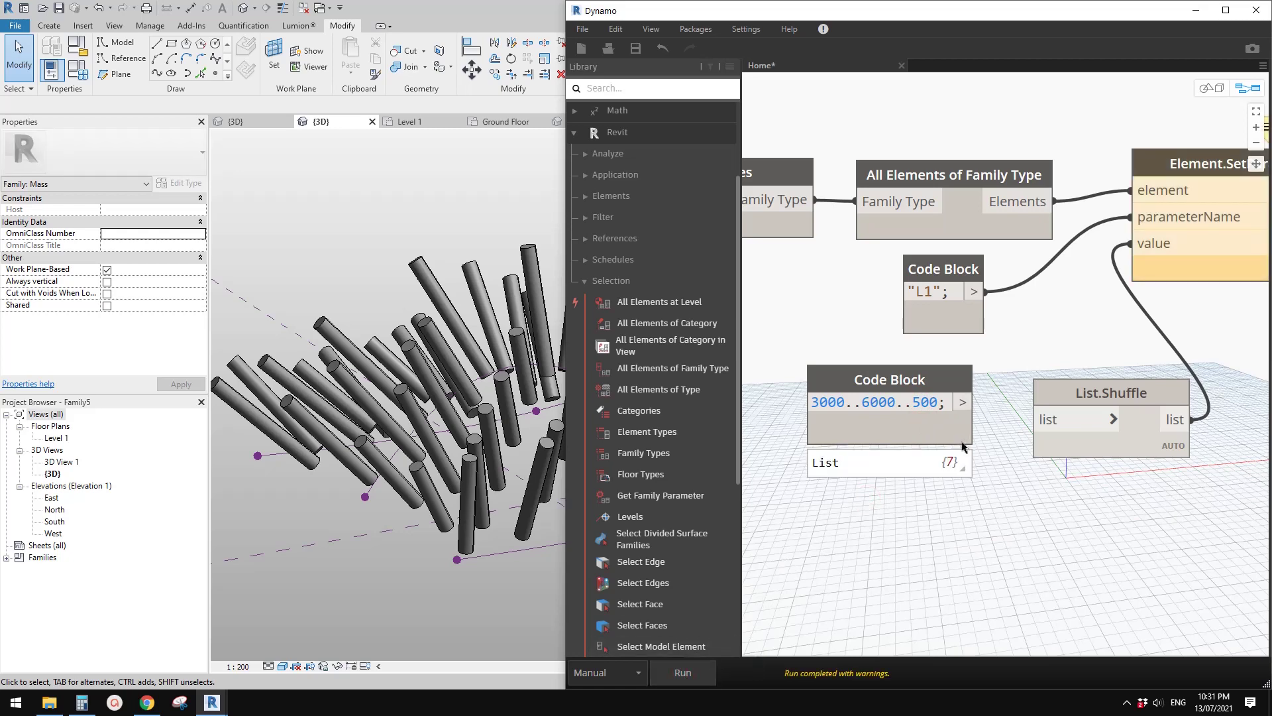
left_click_drag(964, 442, 926, 443)
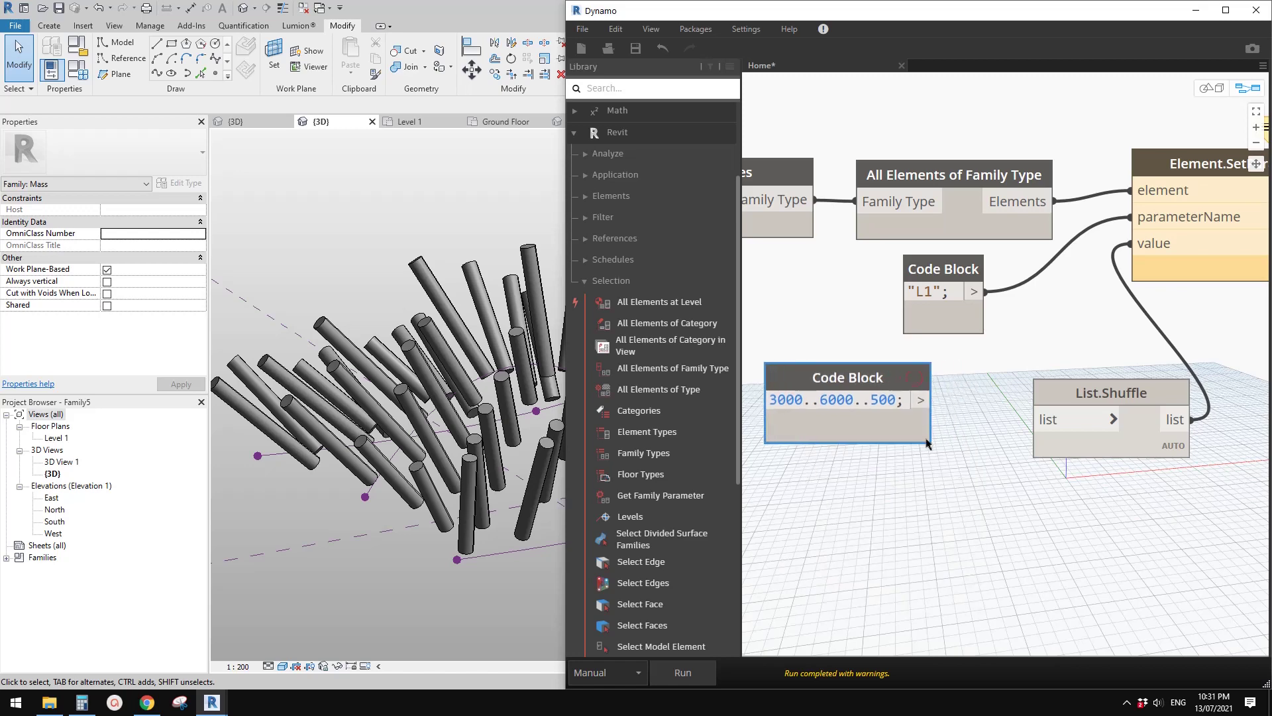
mouse_move(923, 460)
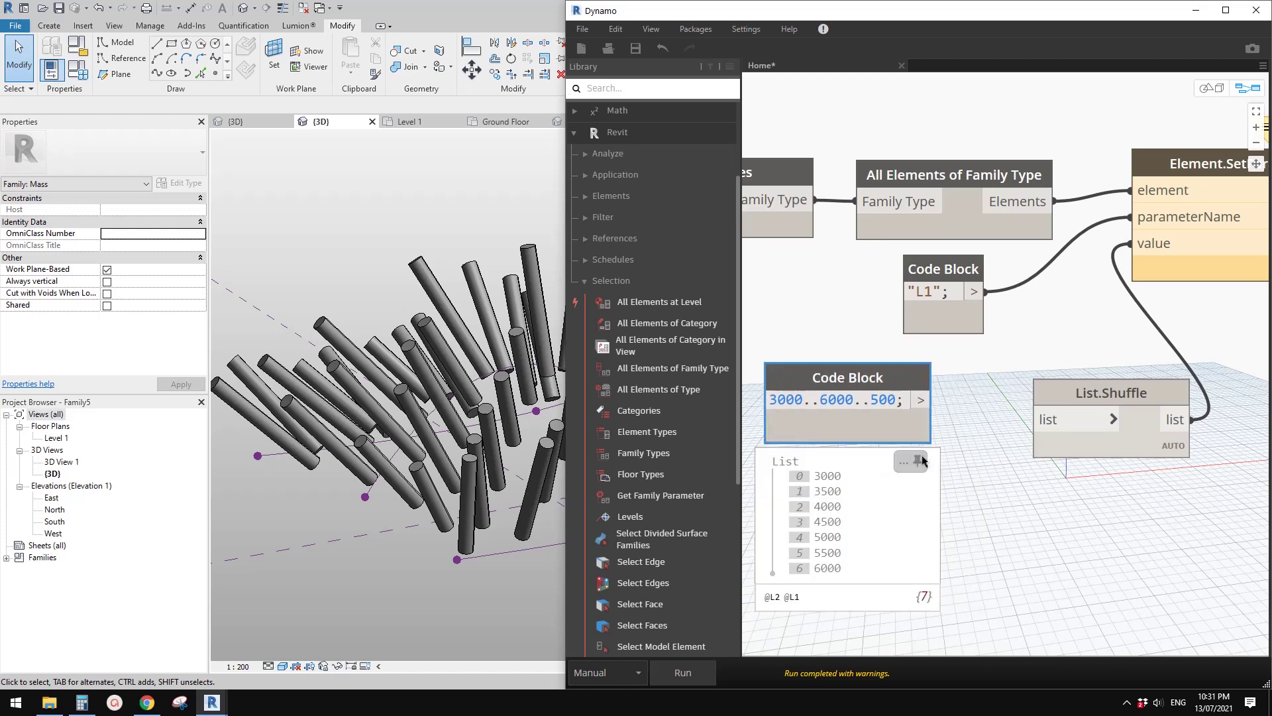
Change the code block's range to 3000..6000..600, run the graph, and examine the resulting list
left_click_drag(871, 400, 879, 400)
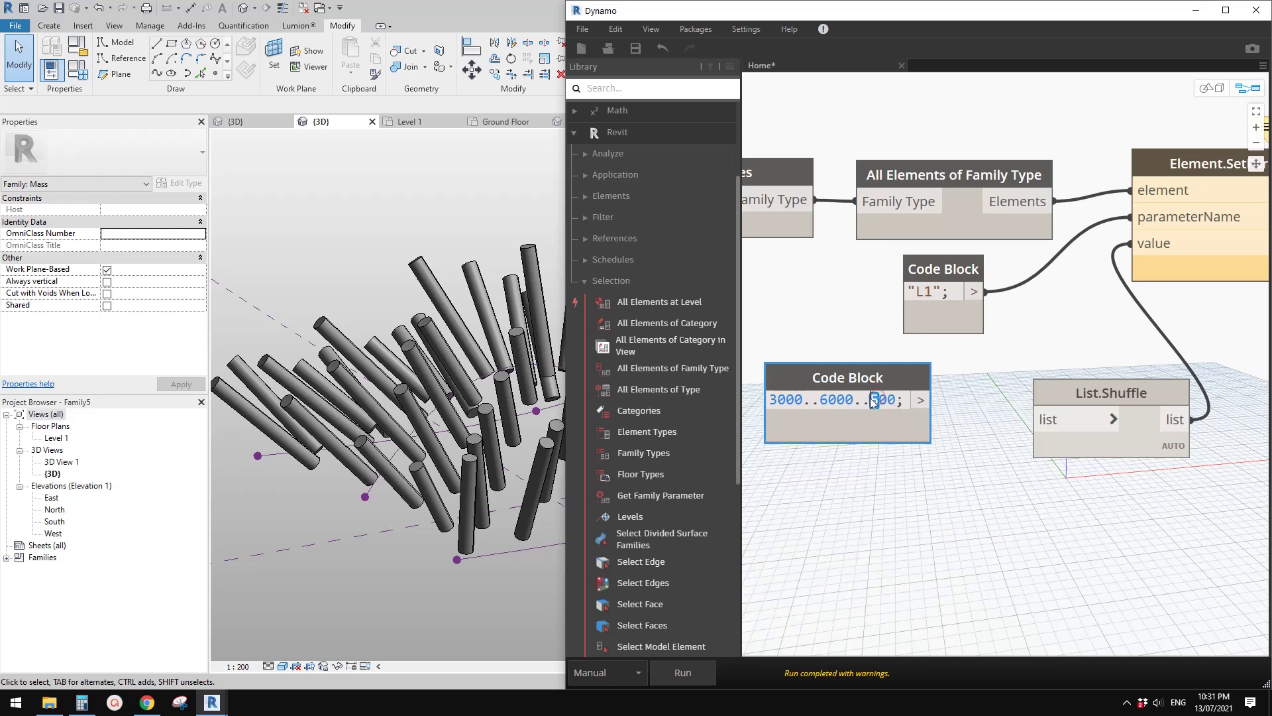
type("6")
left_click(682, 673)
mouse_move(921, 457)
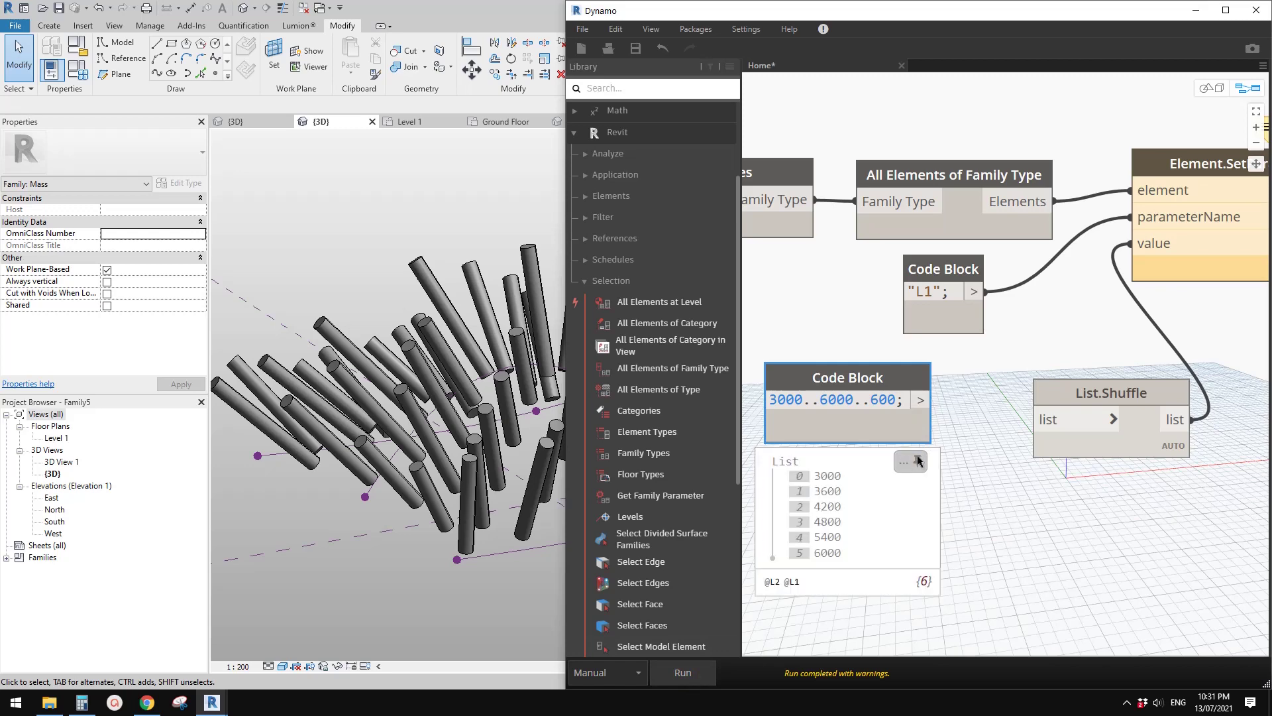
Nudge the range code block and compare its output list with the output of All Elements of Family Type
left_click(980, 458)
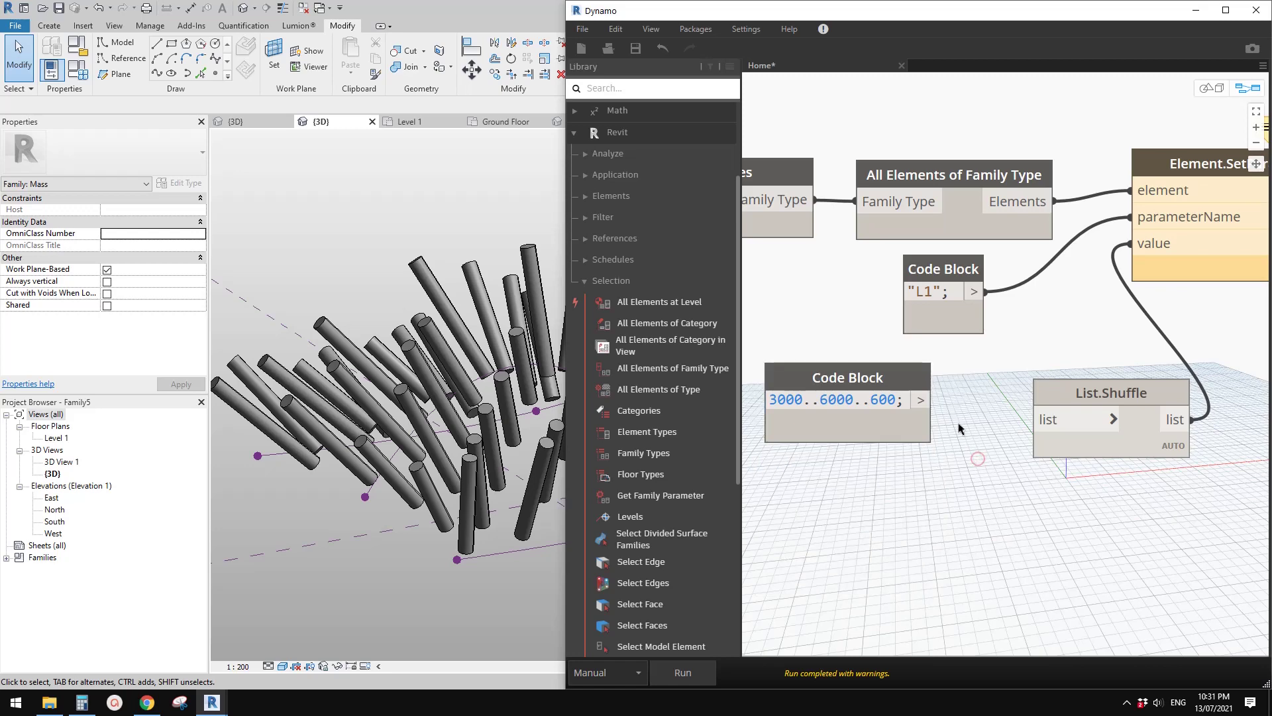
left_click_drag(912, 424, 908, 426)
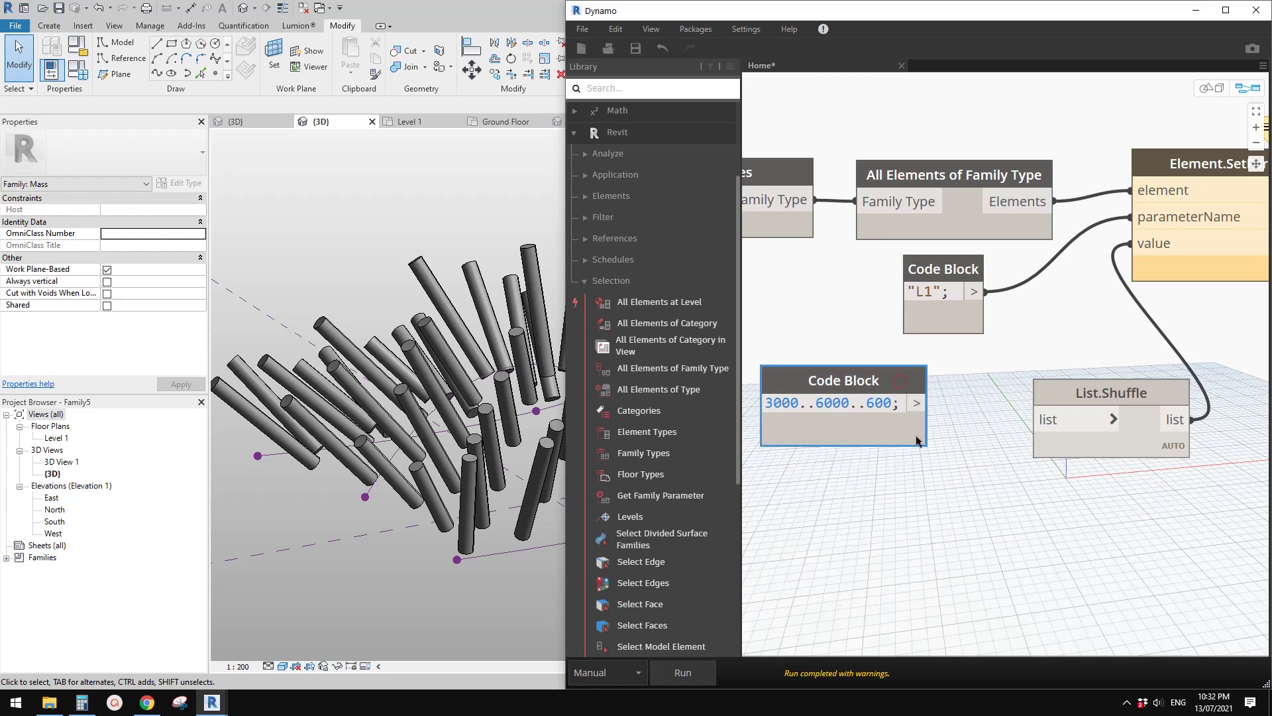
mouse_move(1035, 236)
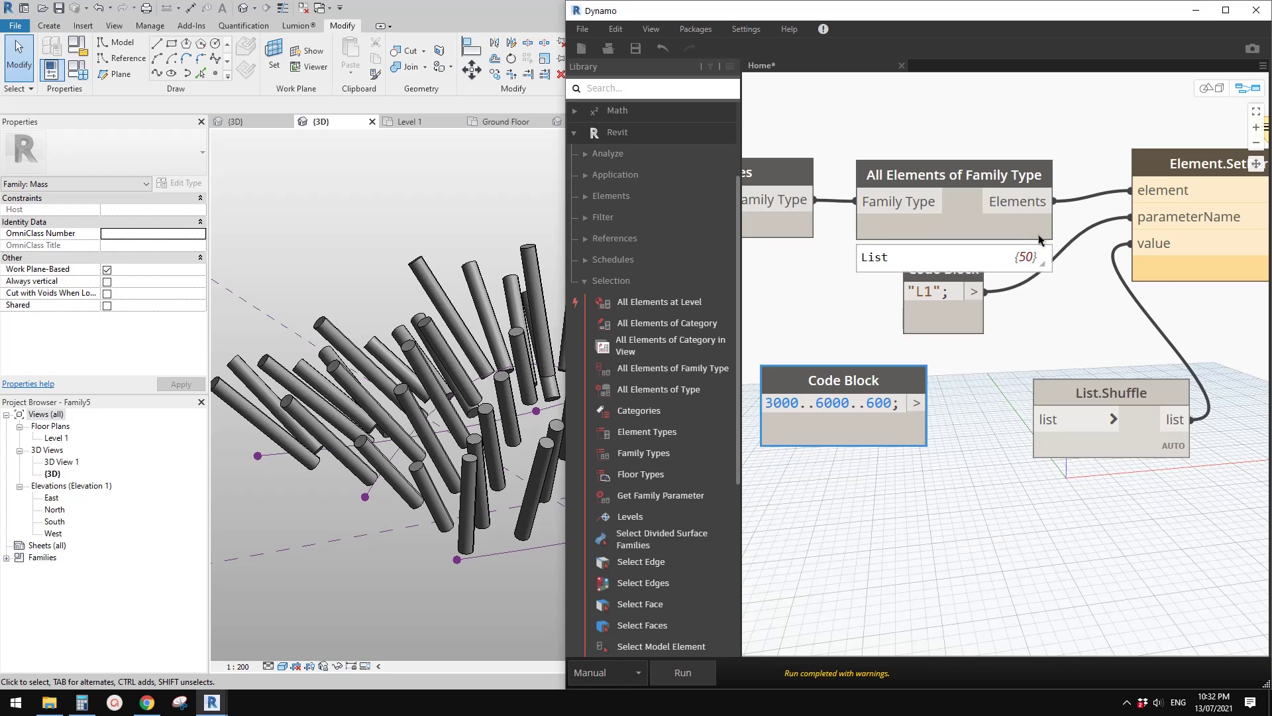
mouse_move(1034, 262)
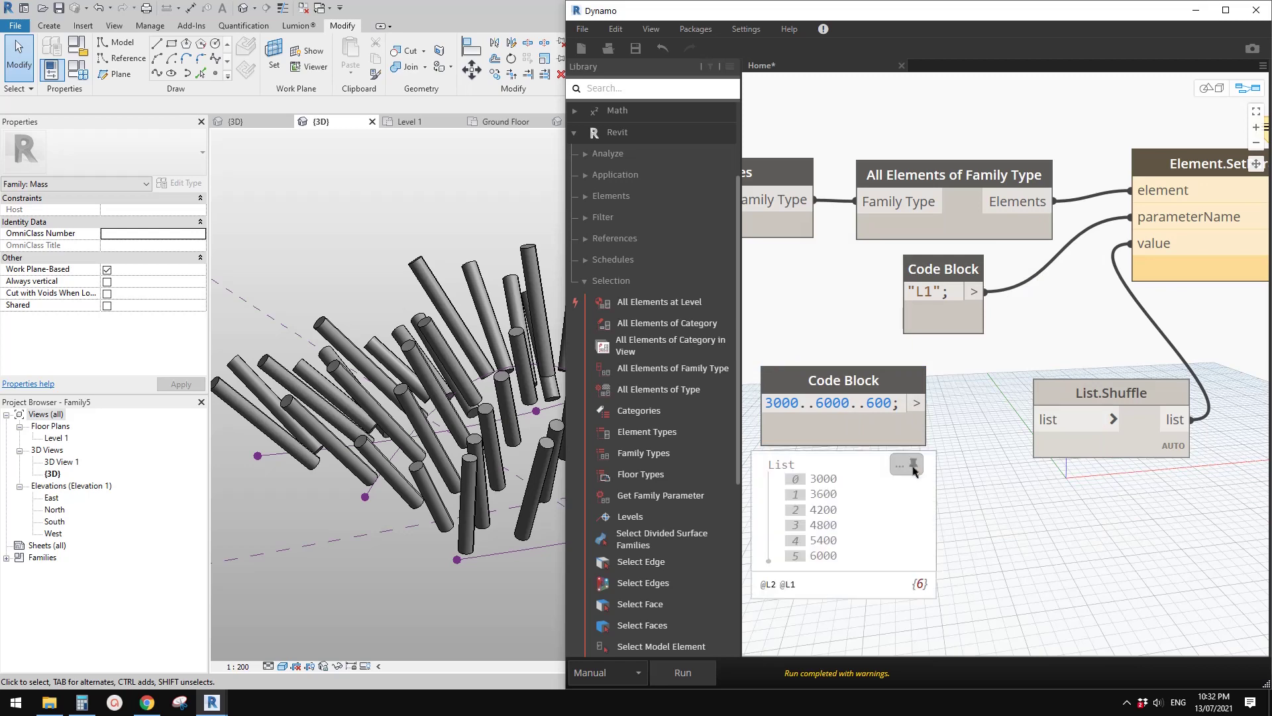
Add a List.Cycle node below the 3000..6000..600 code block and connect that block's output to its list input
right_click(863, 496)
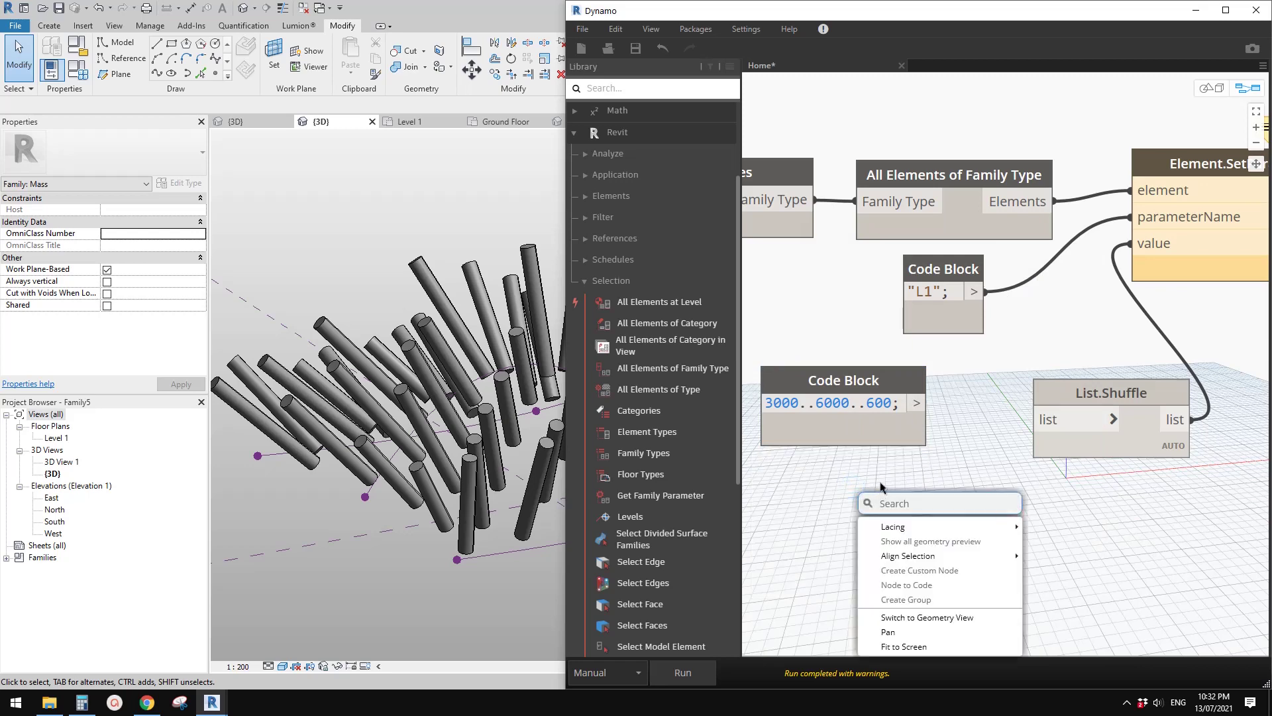
type("cycle")
left_click(915, 530)
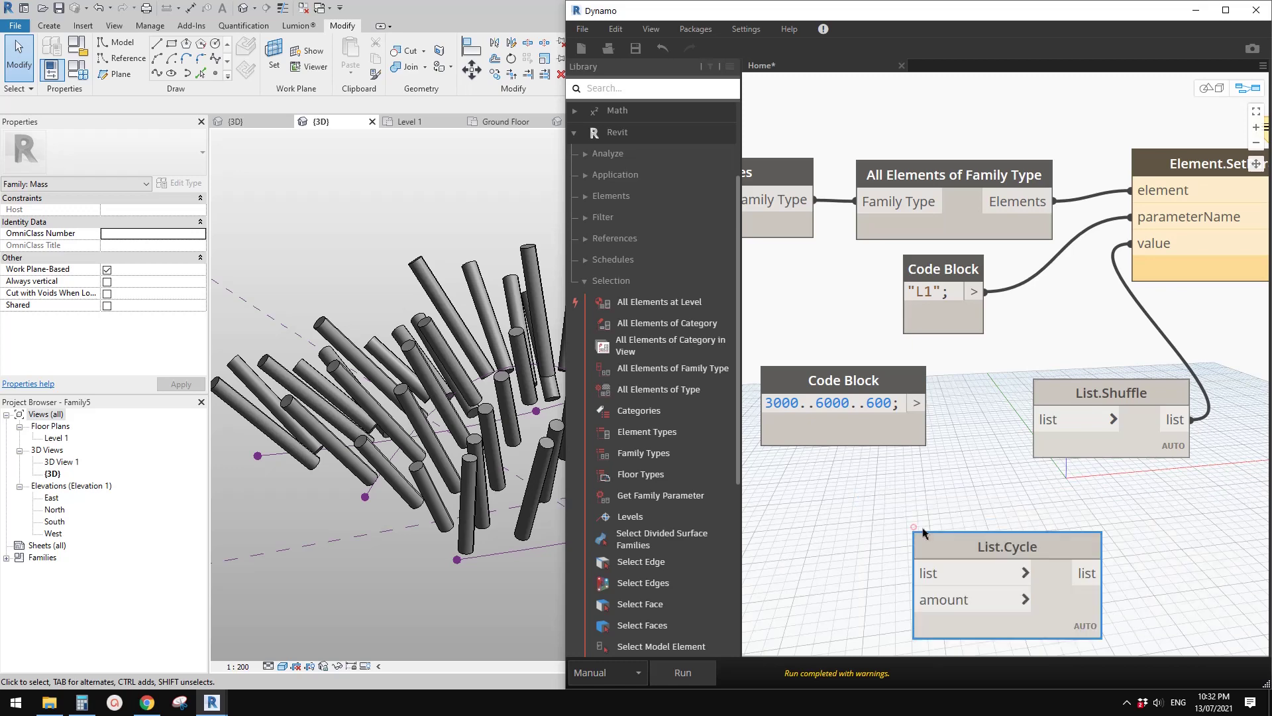
left_click_drag(924, 532, 917, 403)
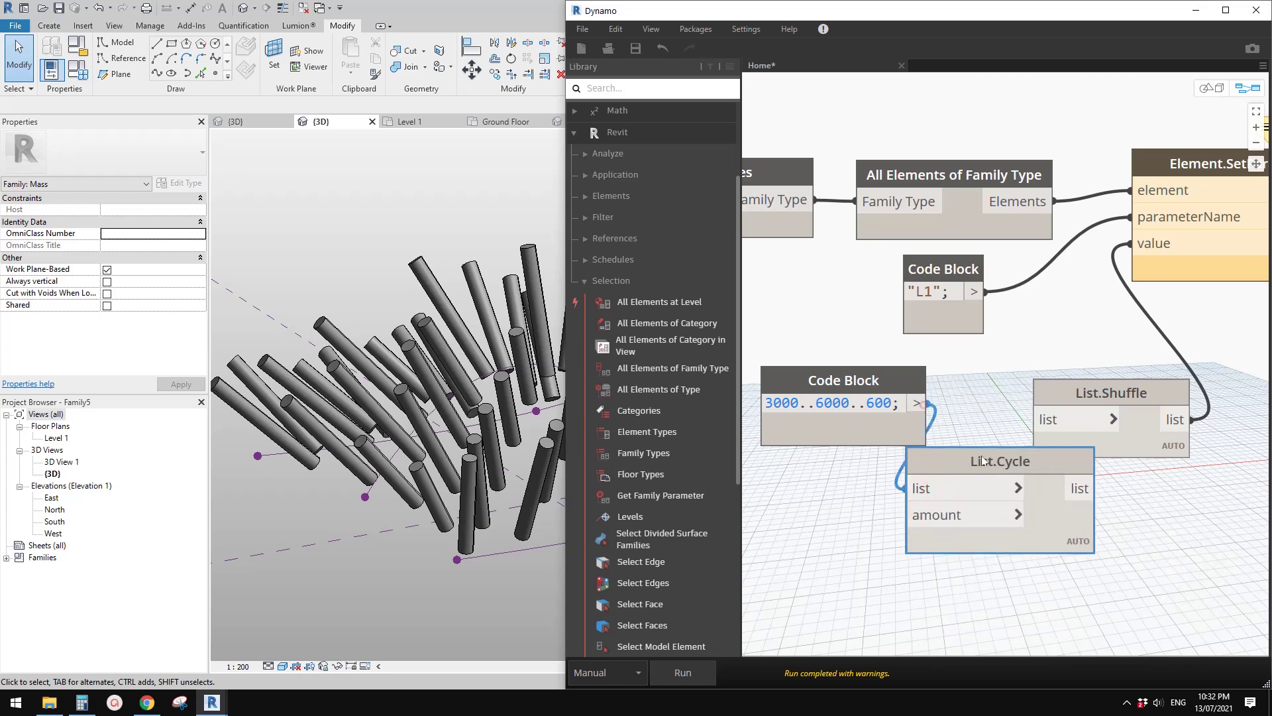
left_click_drag(983, 460, 1031, 475)
Create a code block with the value 10 and connect it to the amount input of List.Cycle
double_click(877, 532)
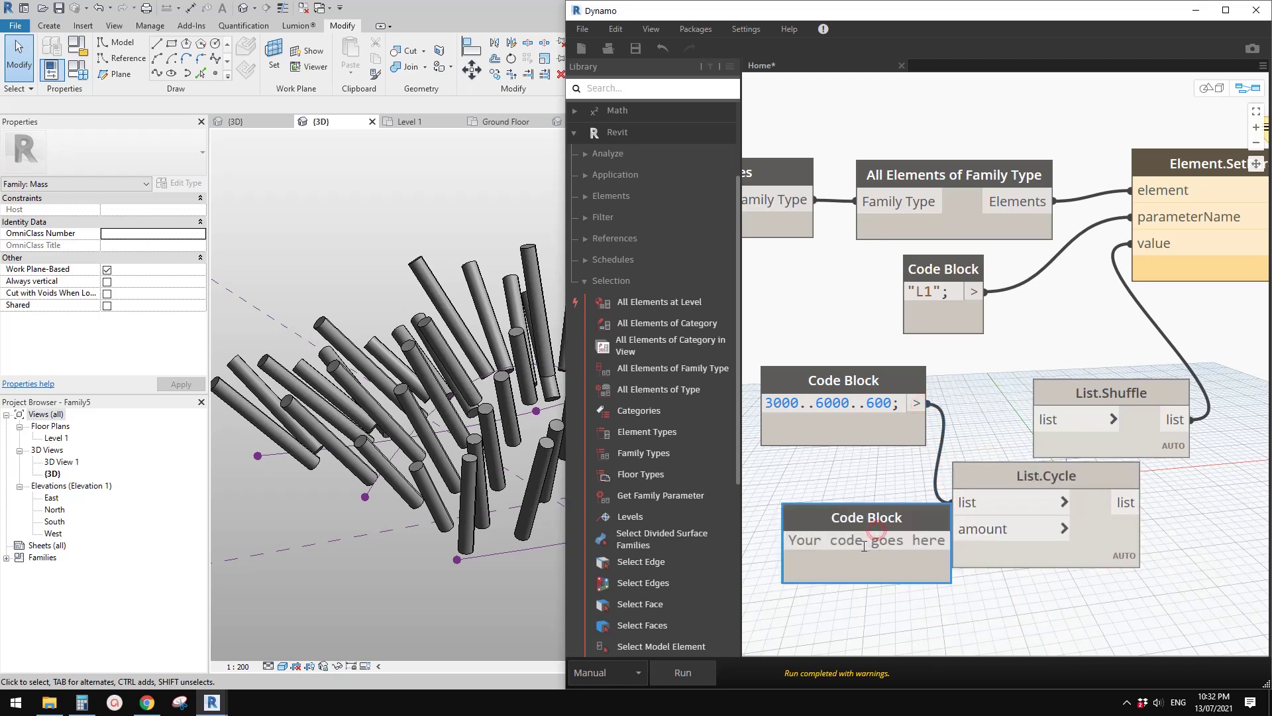
type("10")
left_click(908, 578)
left_click_drag(835, 522, 966, 544)
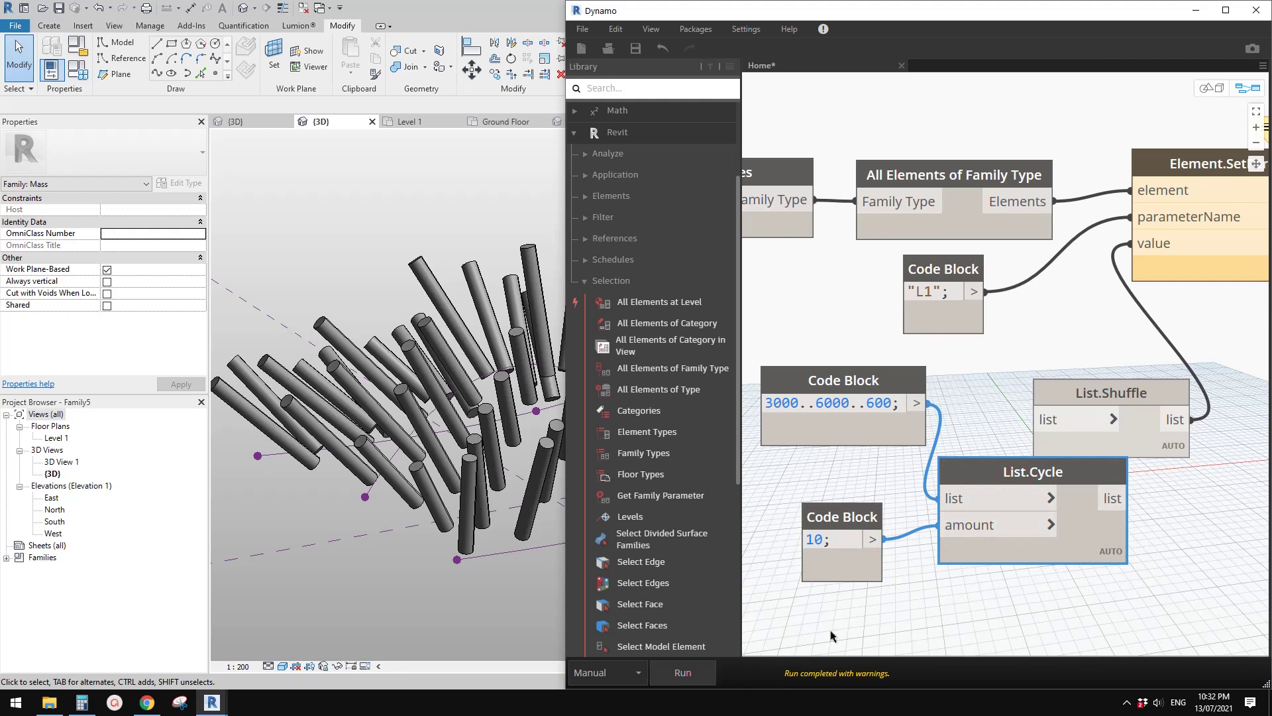
Move List.Shuffle clear of List.Cycle and connect List.Cycle's output to List.Shuffle's list input
mouse_move(1117, 583)
left_click_drag(1112, 396, 1219, 383)
left_click(1130, 499)
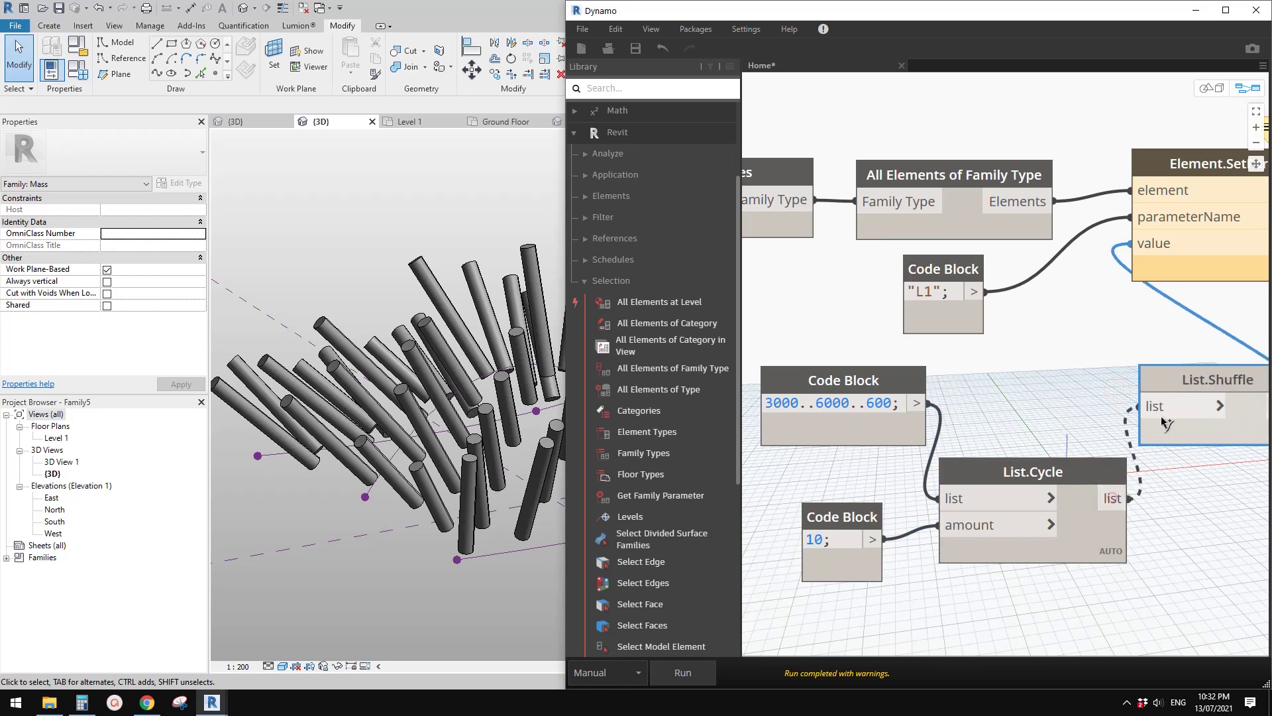
left_click(1161, 418)
Shift Element.SetParameterByName slightly, run the graph, and inspect the updated cylinders in Family5's 3D view
scroll(1191, 497, "down", 2)
middle_click_drag(1198, 486, 1042, 497)
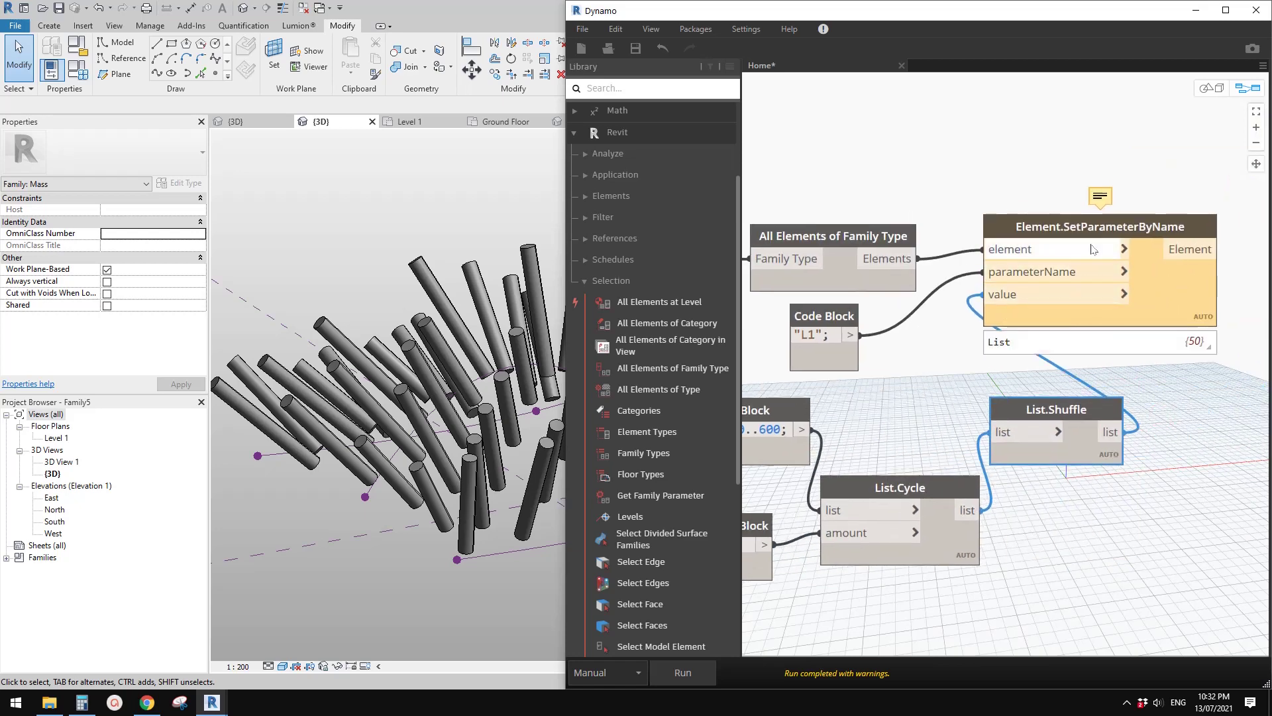
left_click_drag(1093, 249, 1105, 251)
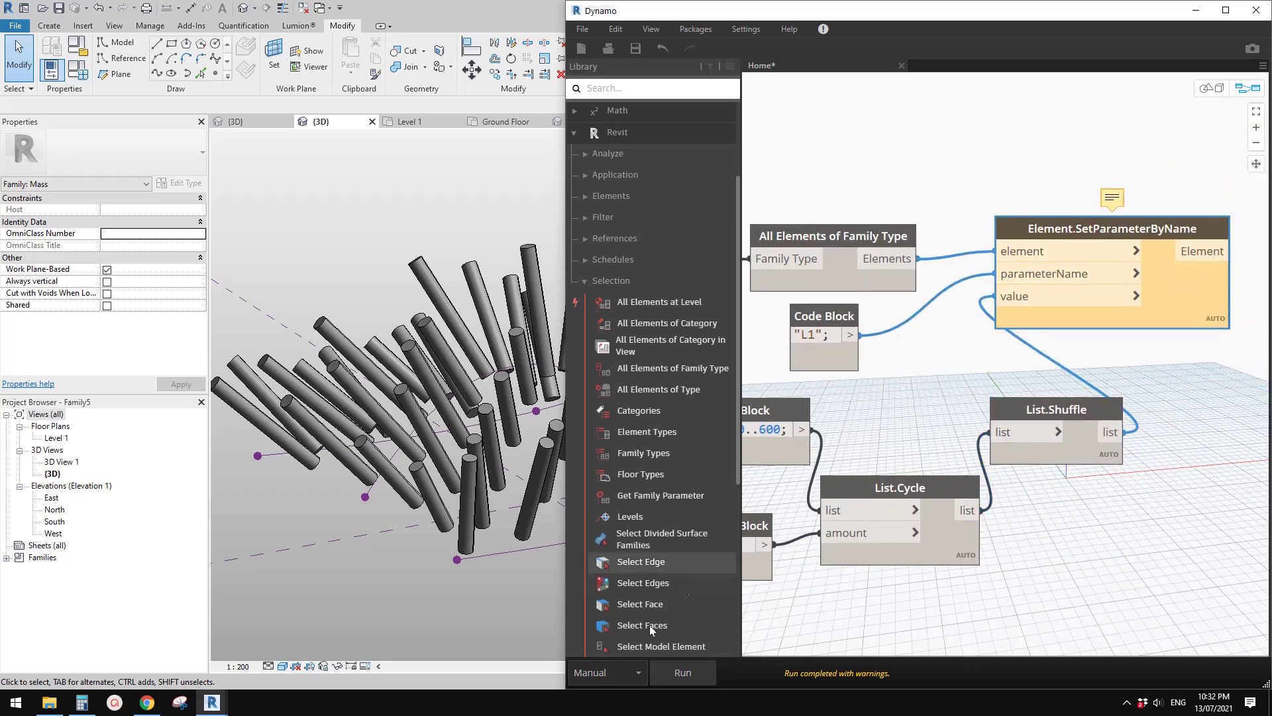
left_click(683, 673)
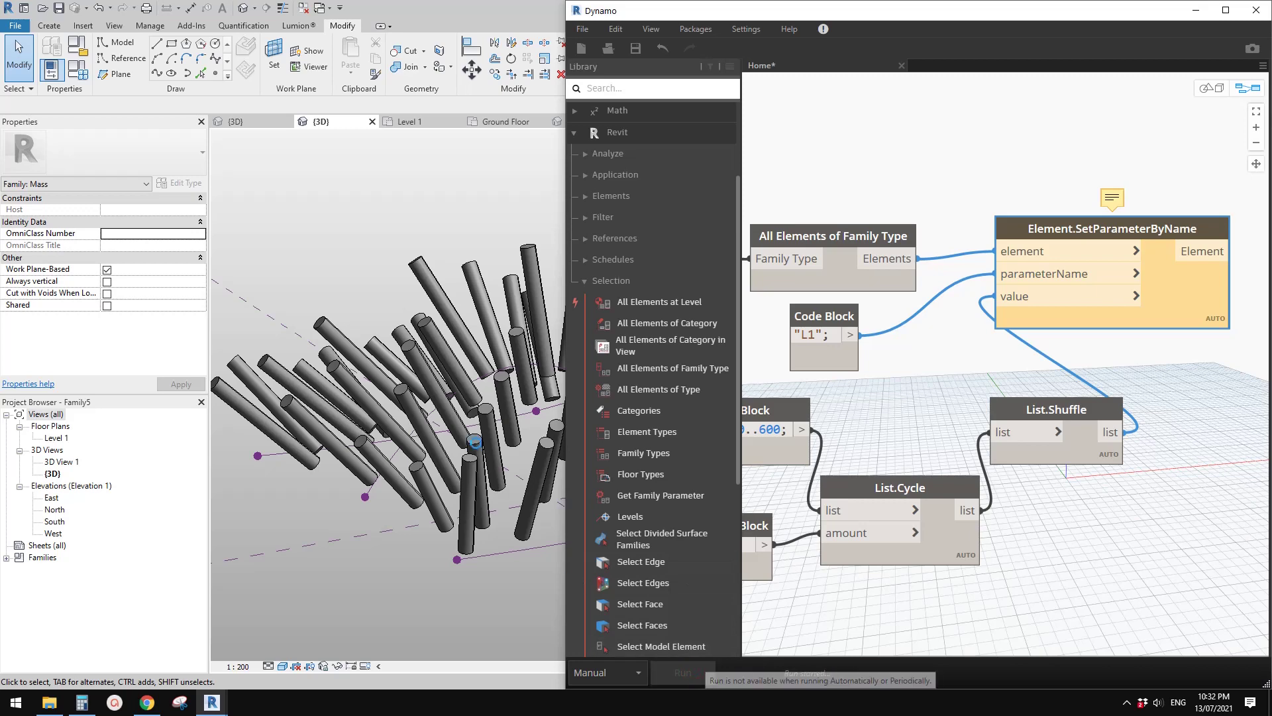
scroll(425, 449, "down", 4)
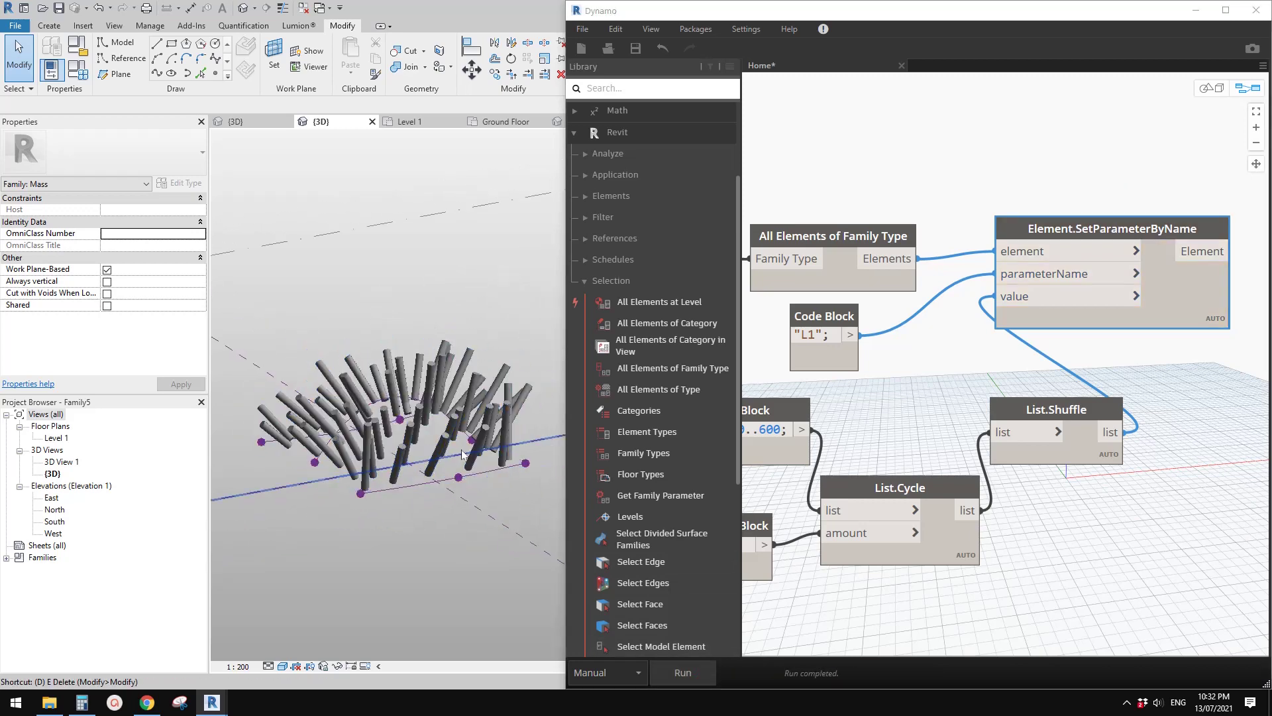
middle_click_drag(426, 449, 454, 459, "shift")
scroll(431, 435, "up", 2)
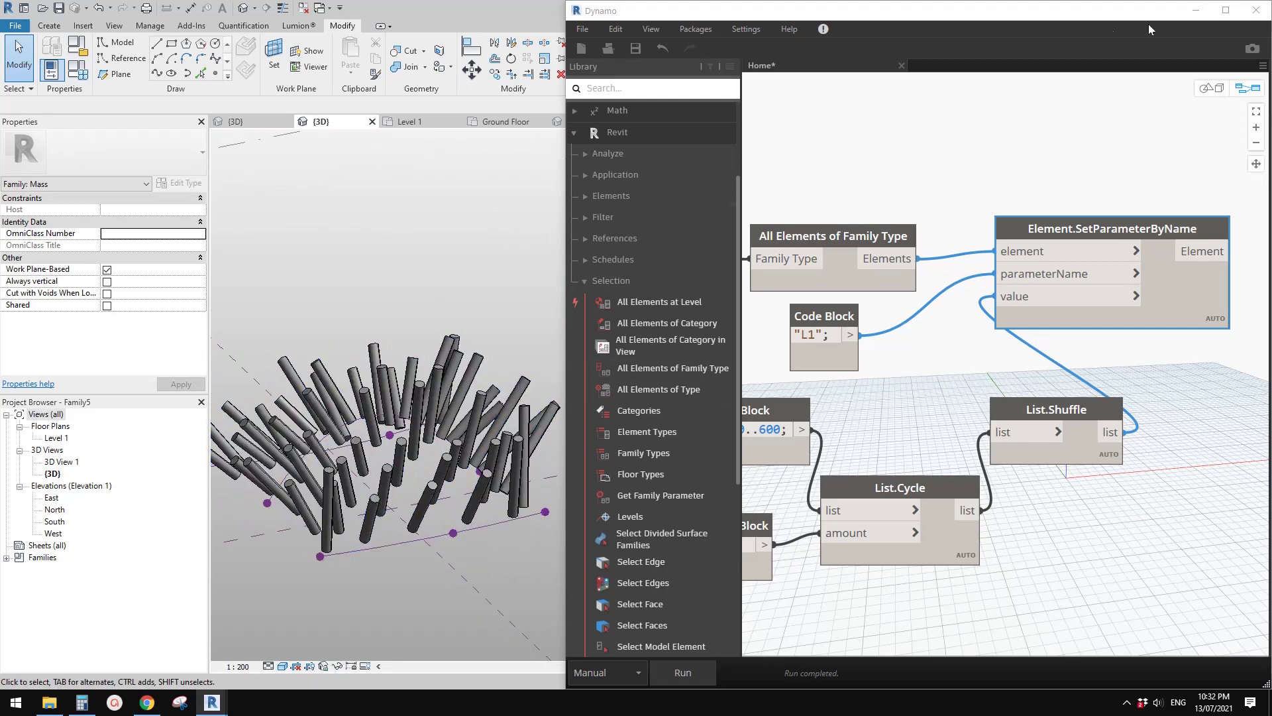
Minimize Dynamo, reload Family5 from Revit into Project4 only, and open the Panel Schedule to review the L1 lengths
left_click(1196, 10)
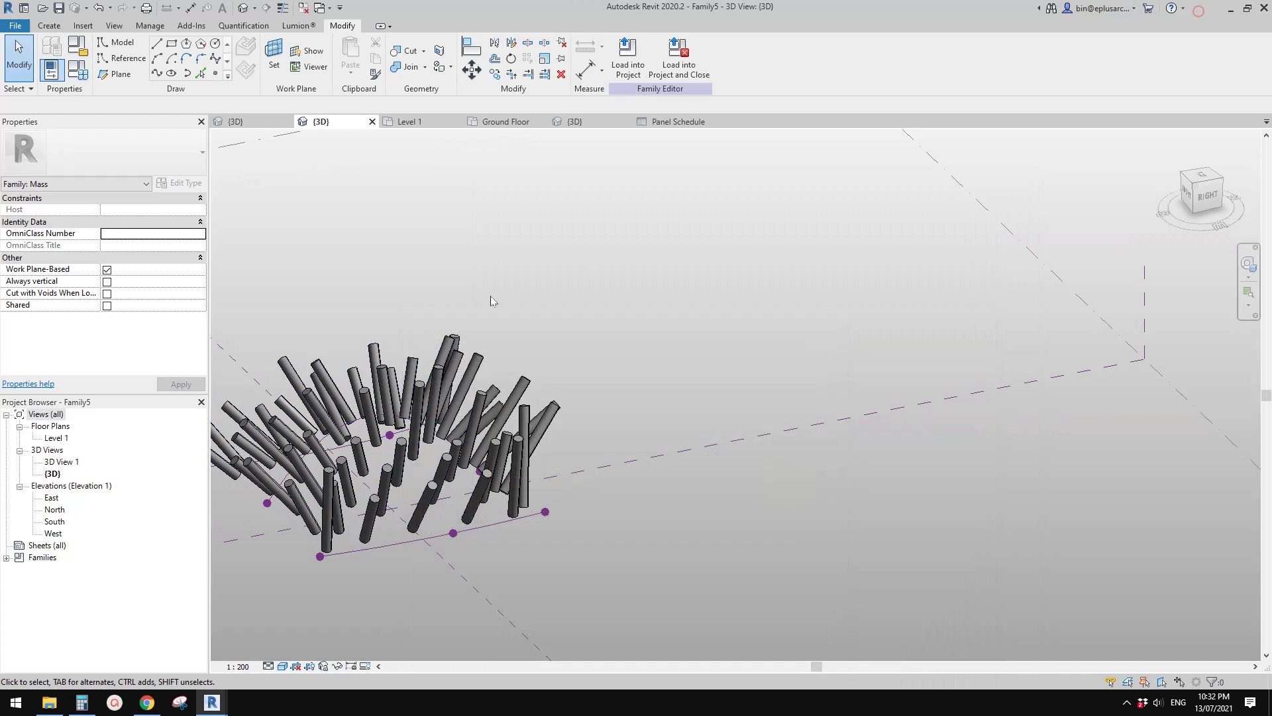
left_click(626, 58)
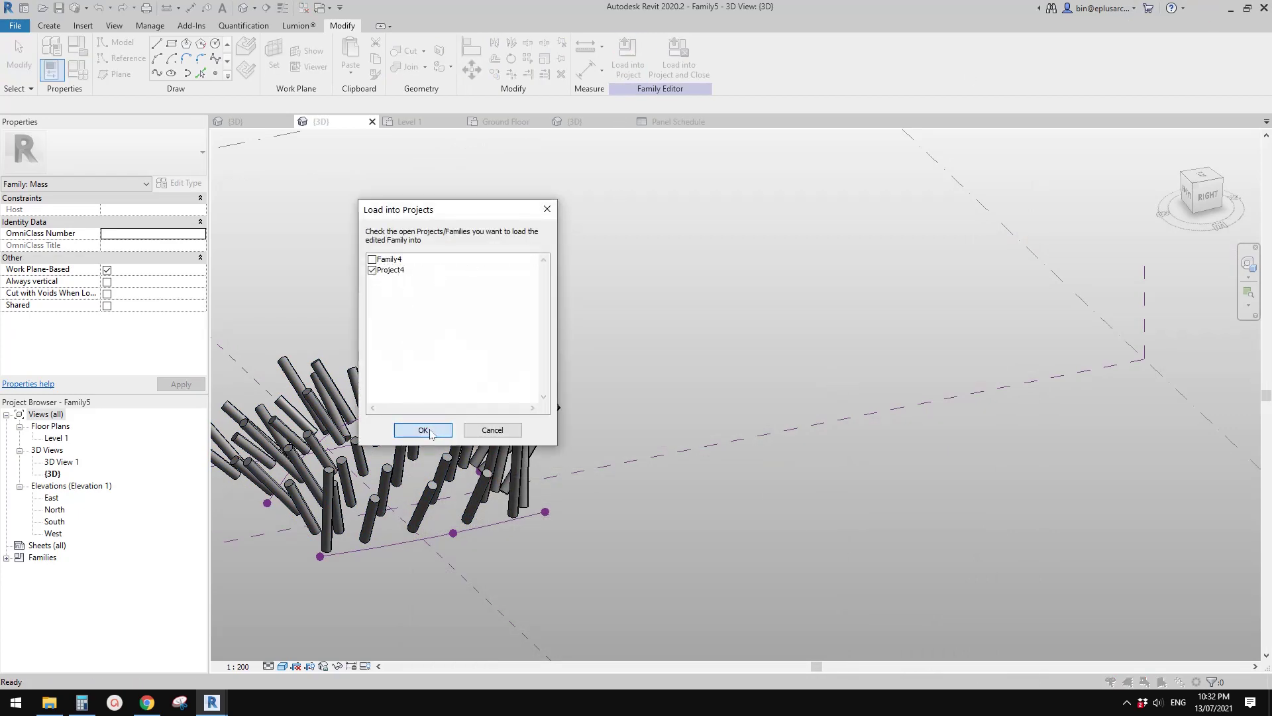
left_click(420, 429)
left_click(587, 311)
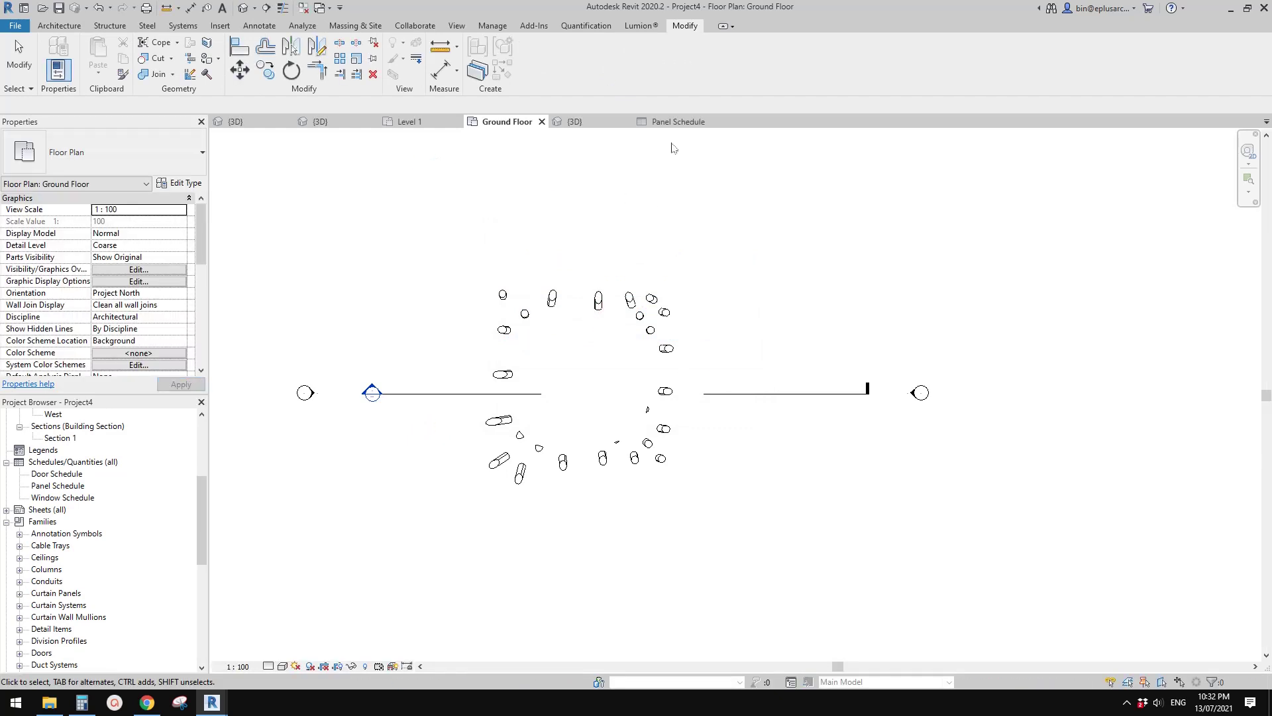
left_click(680, 122)
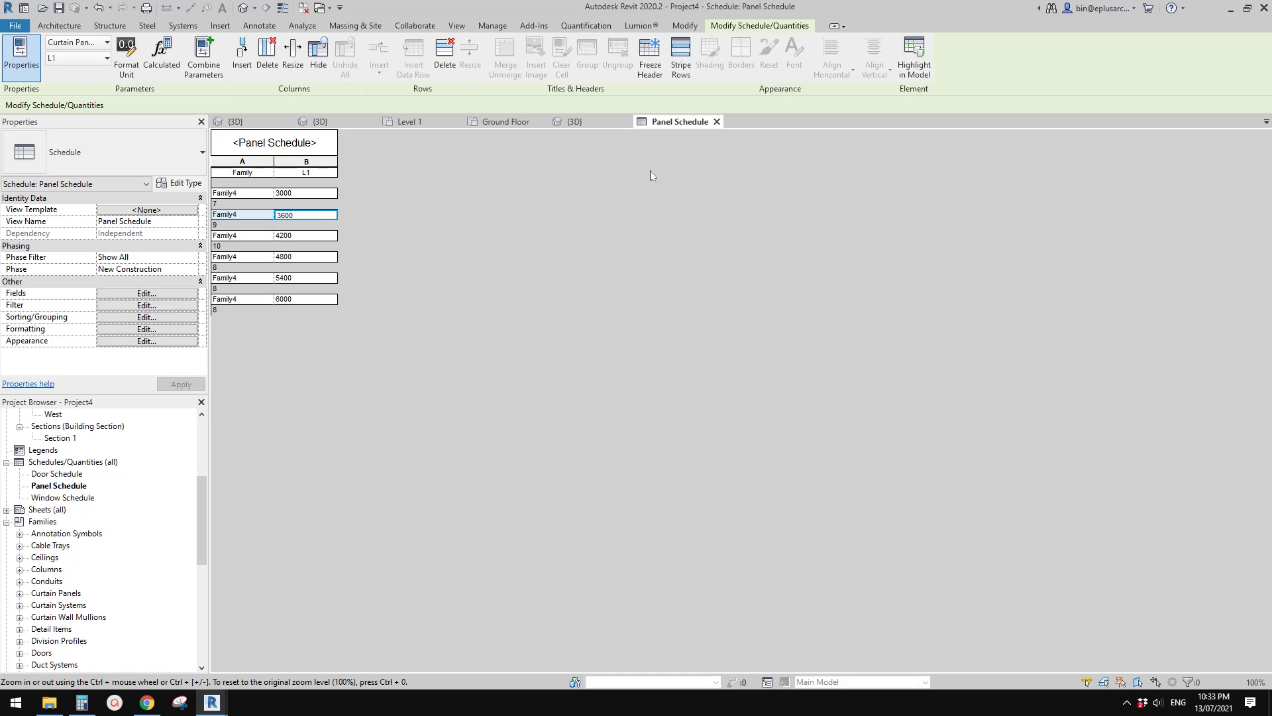
Close Project4's inactive views and open its default 3D view around the cylinder mass
left_click(303, 8)
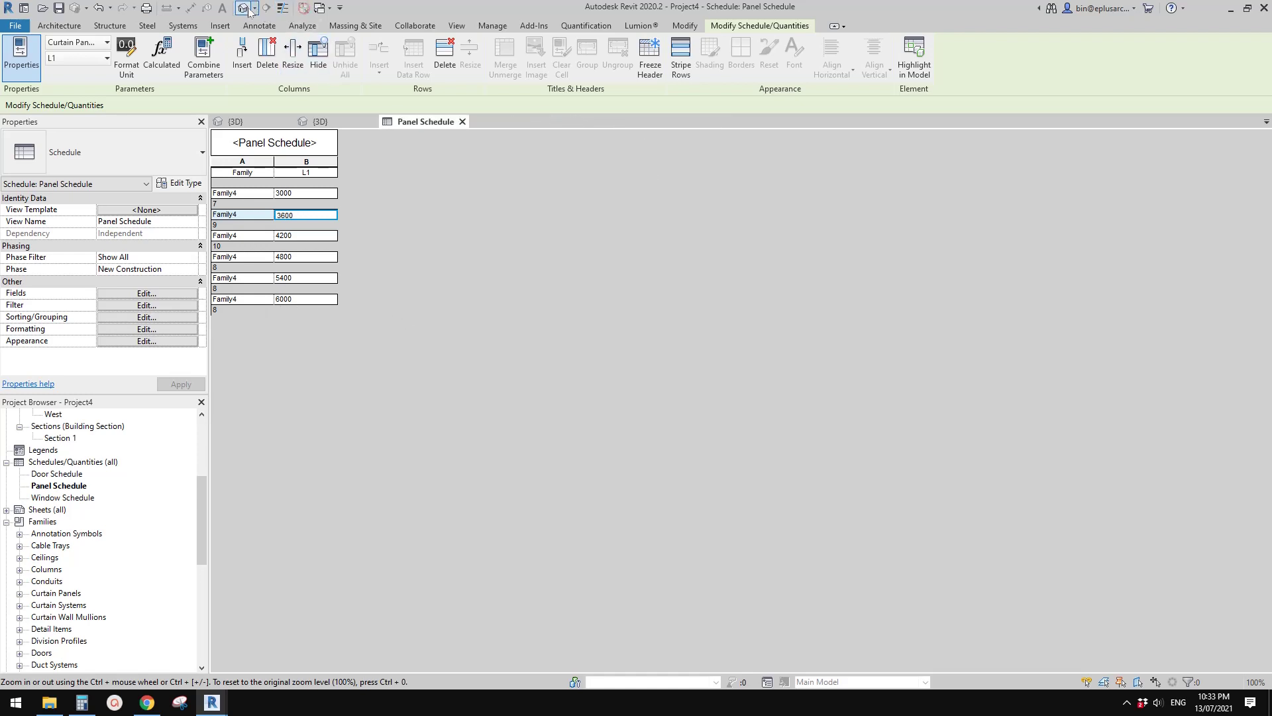
left_click(246, 11)
middle_click_drag(640, 318, 687, 463)
Select the Family5 mass, examine its properties and cylinder panels, and clear the selection
left_click(659, 485)
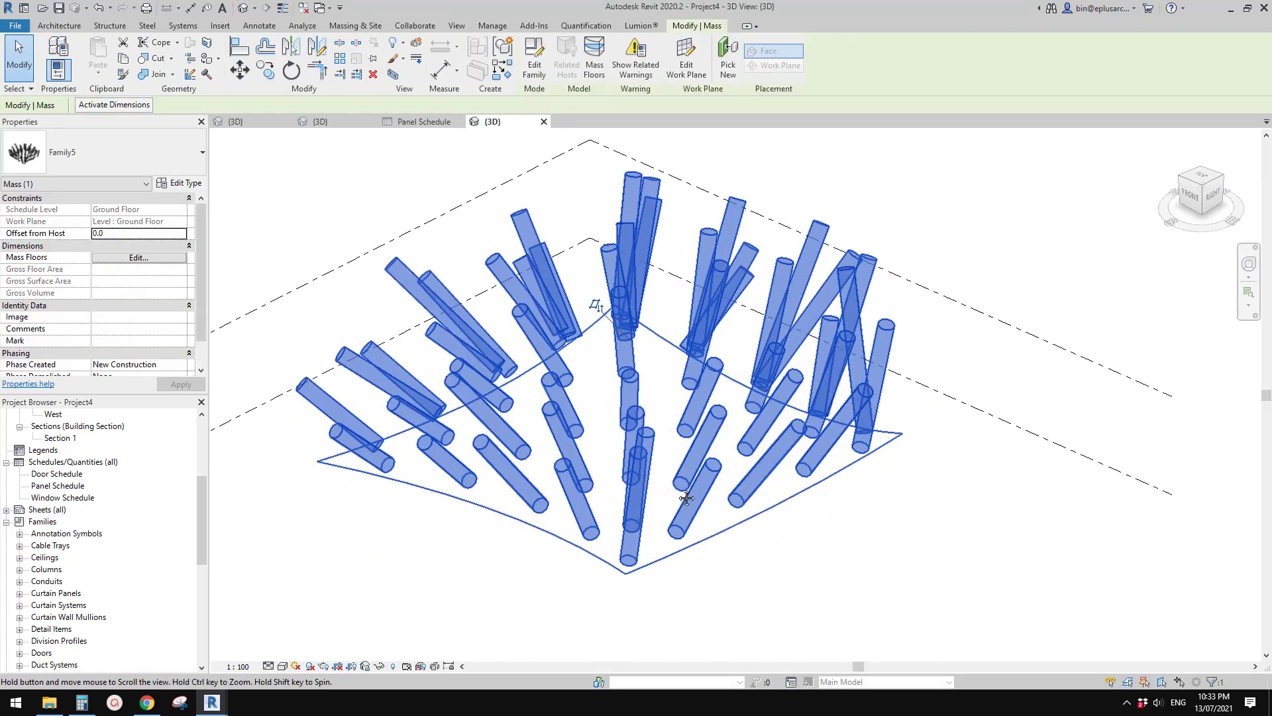
middle_click_drag(591, 463, 592, 472, "shift")
scroll(147, 350, "down", 2)
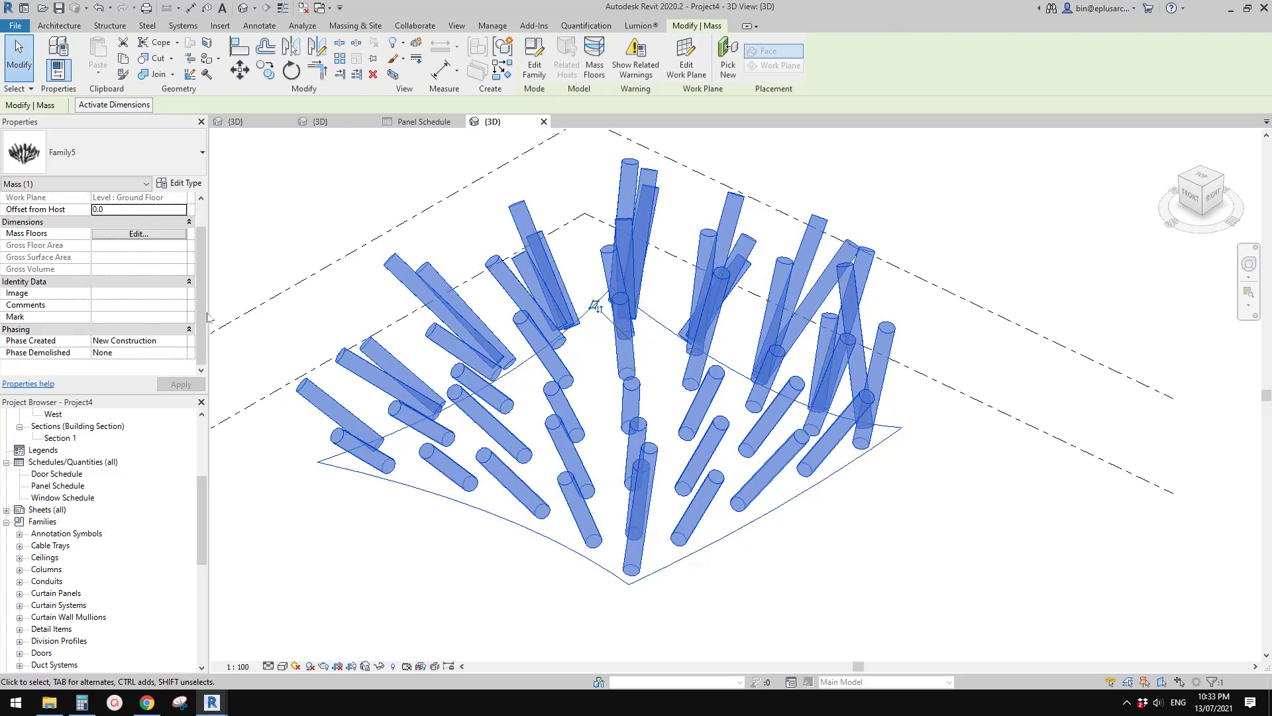
left_click(612, 405)
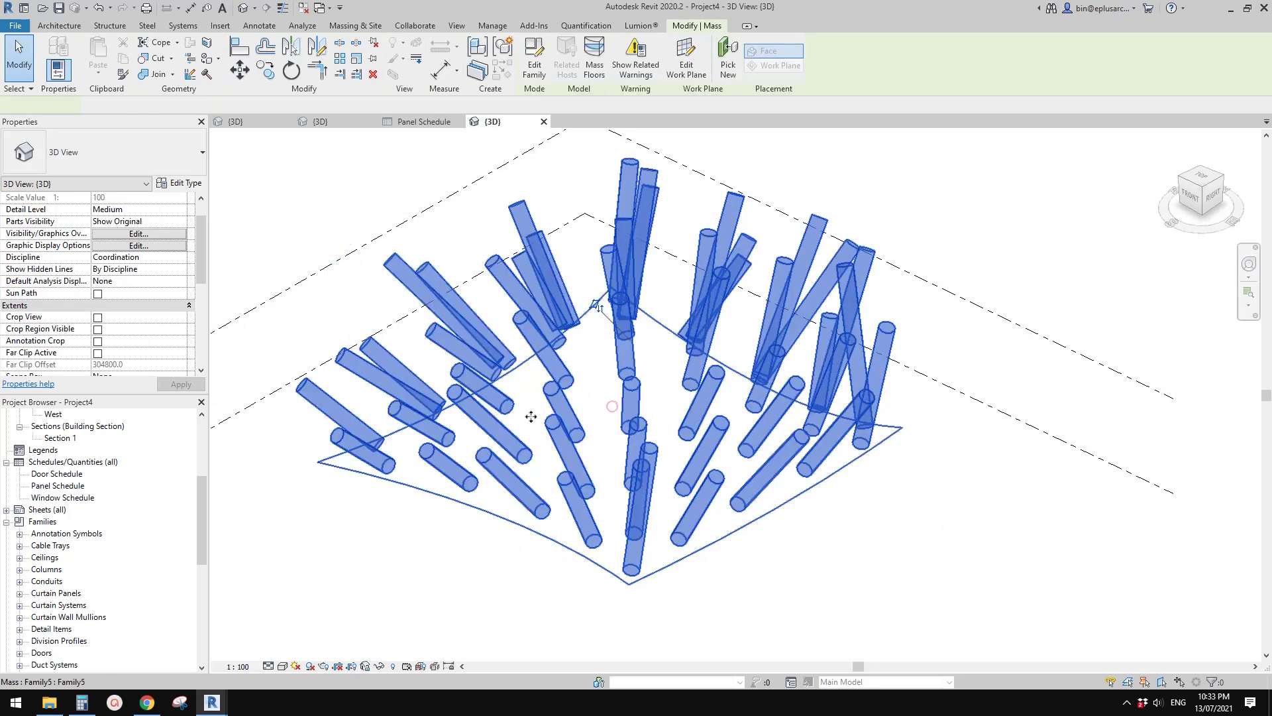
left_click(530, 432)
scroll(568, 468, "down", 2)
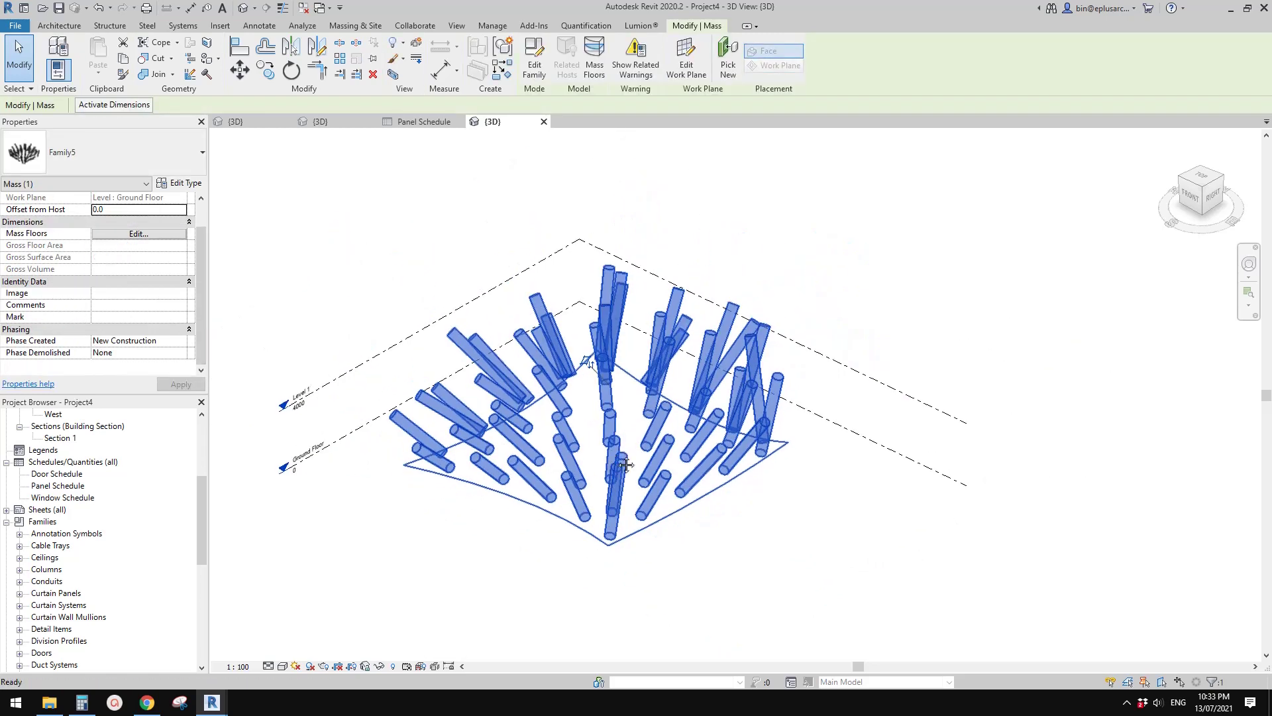
scroll(626, 465, "up", 3)
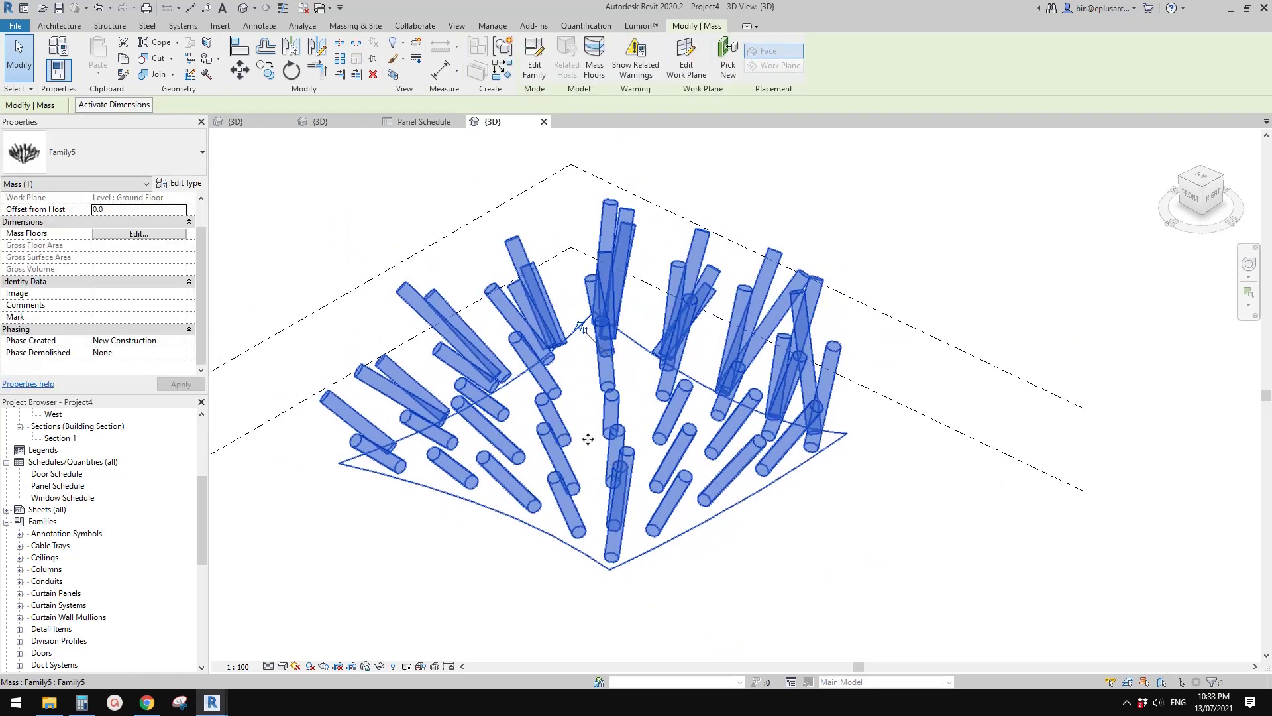
mouse_move(617, 436)
middle_mouse_down()
mouse_move(623, 471)
mouse_move(640, 445)
mouse_move(641, 463)
mouse_move(624, 459)
middle_mouse_up()
key("Escape")
Examine the varied cylinder panels from several angles, check the Panel Schedule, and return to Project4's 3D view
scroll(609, 437, "down", 2)
scroll(638, 448, "up", 2)
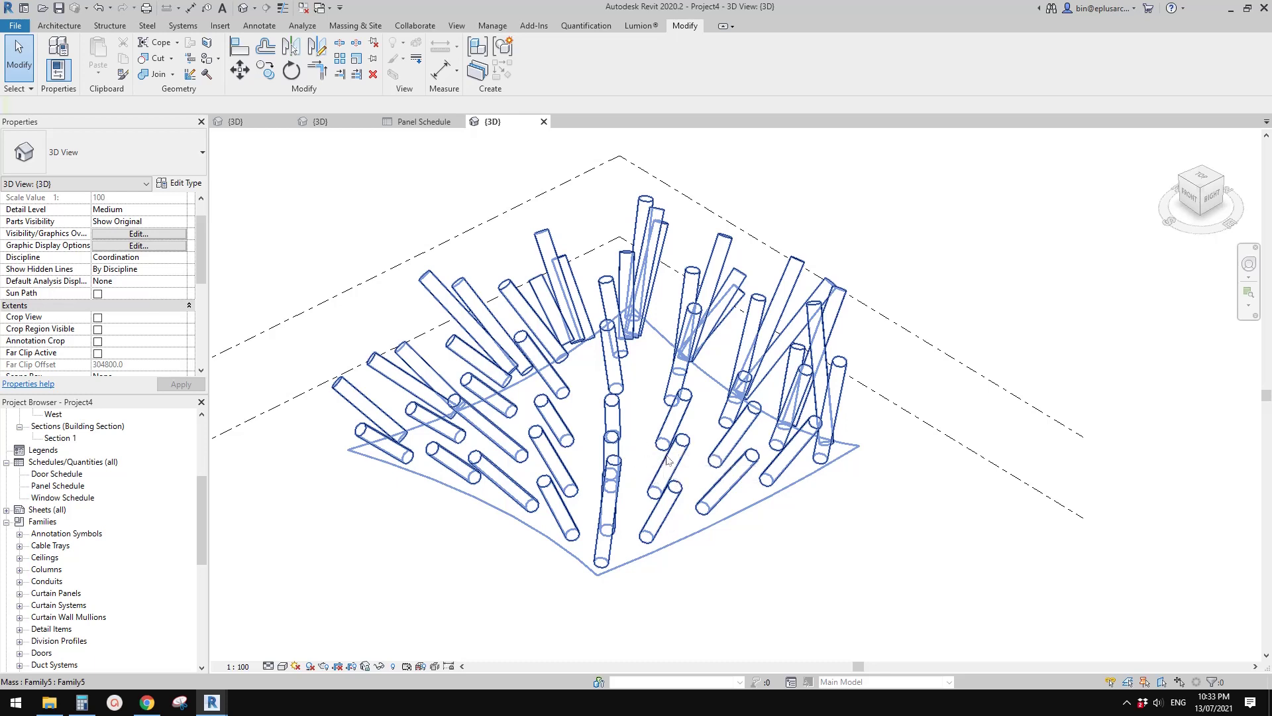
middle_click_drag(677, 461, 758, 386, "shift")
left_click_drag(749, 409, 767, 537)
middle_click_drag(767, 537, 818, 556, "shift")
middle_click_drag(750, 491, 722, 477)
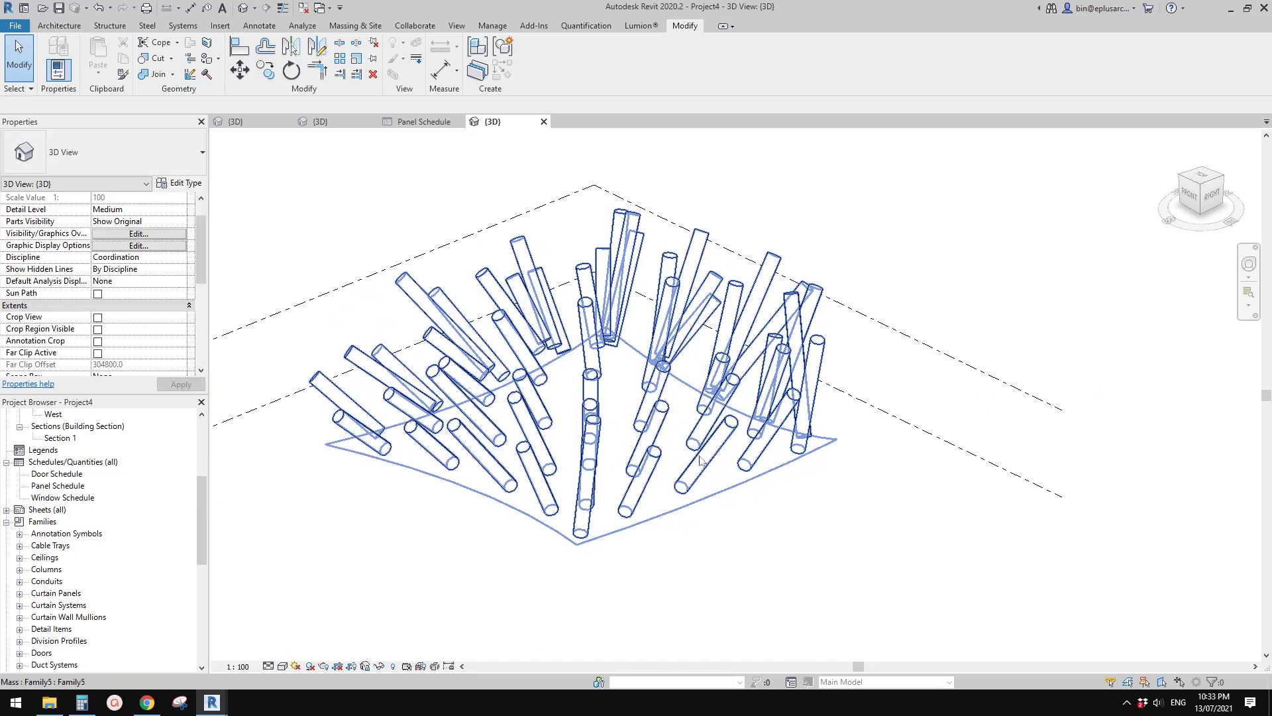
left_click(428, 122)
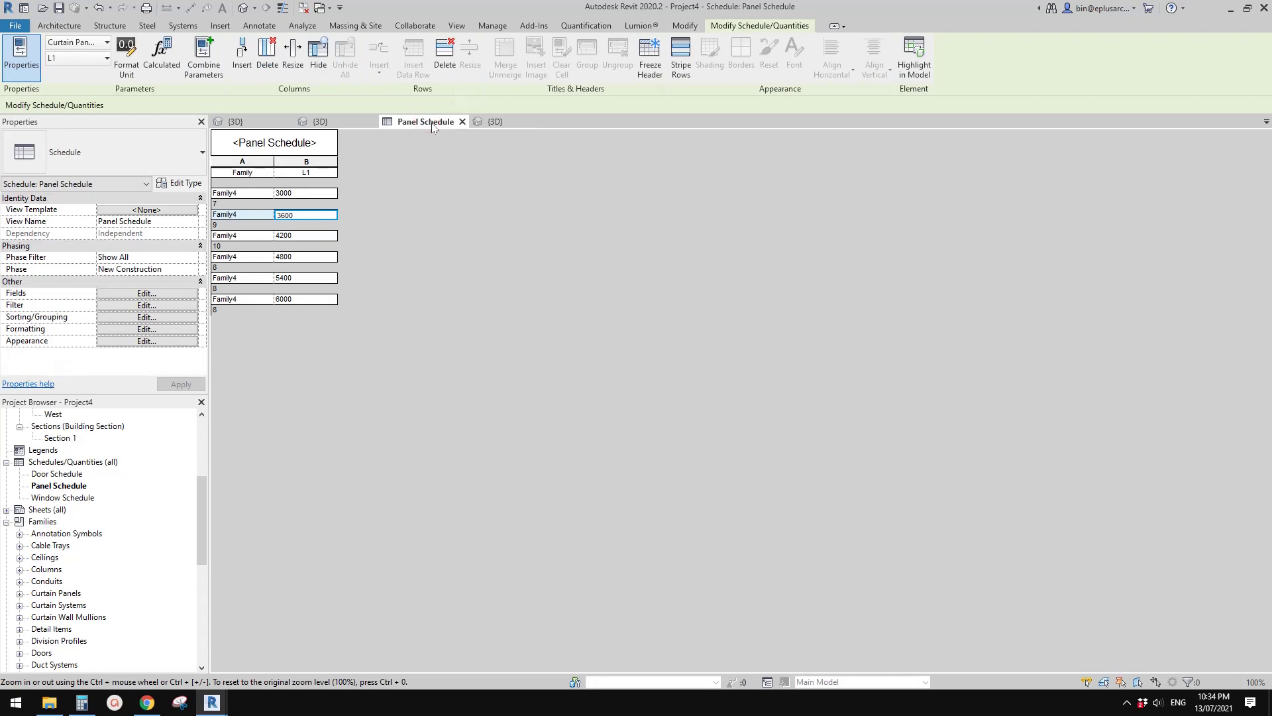
left_click(501, 120)
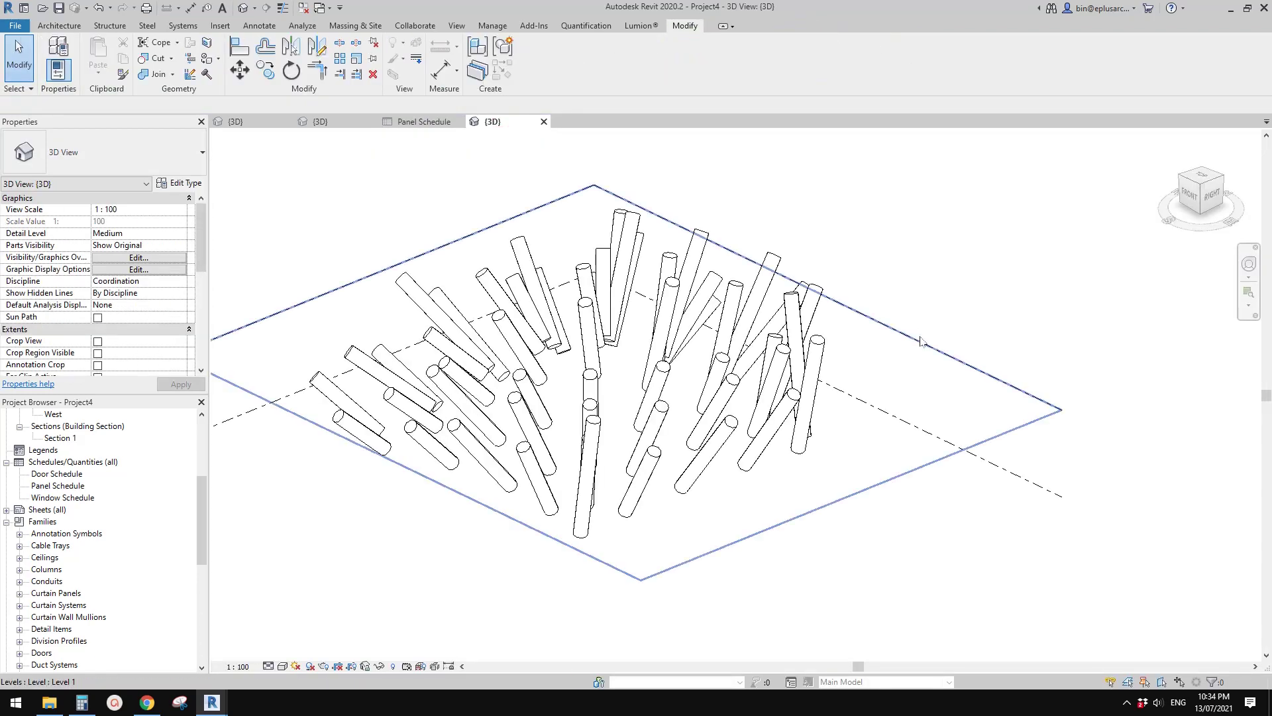